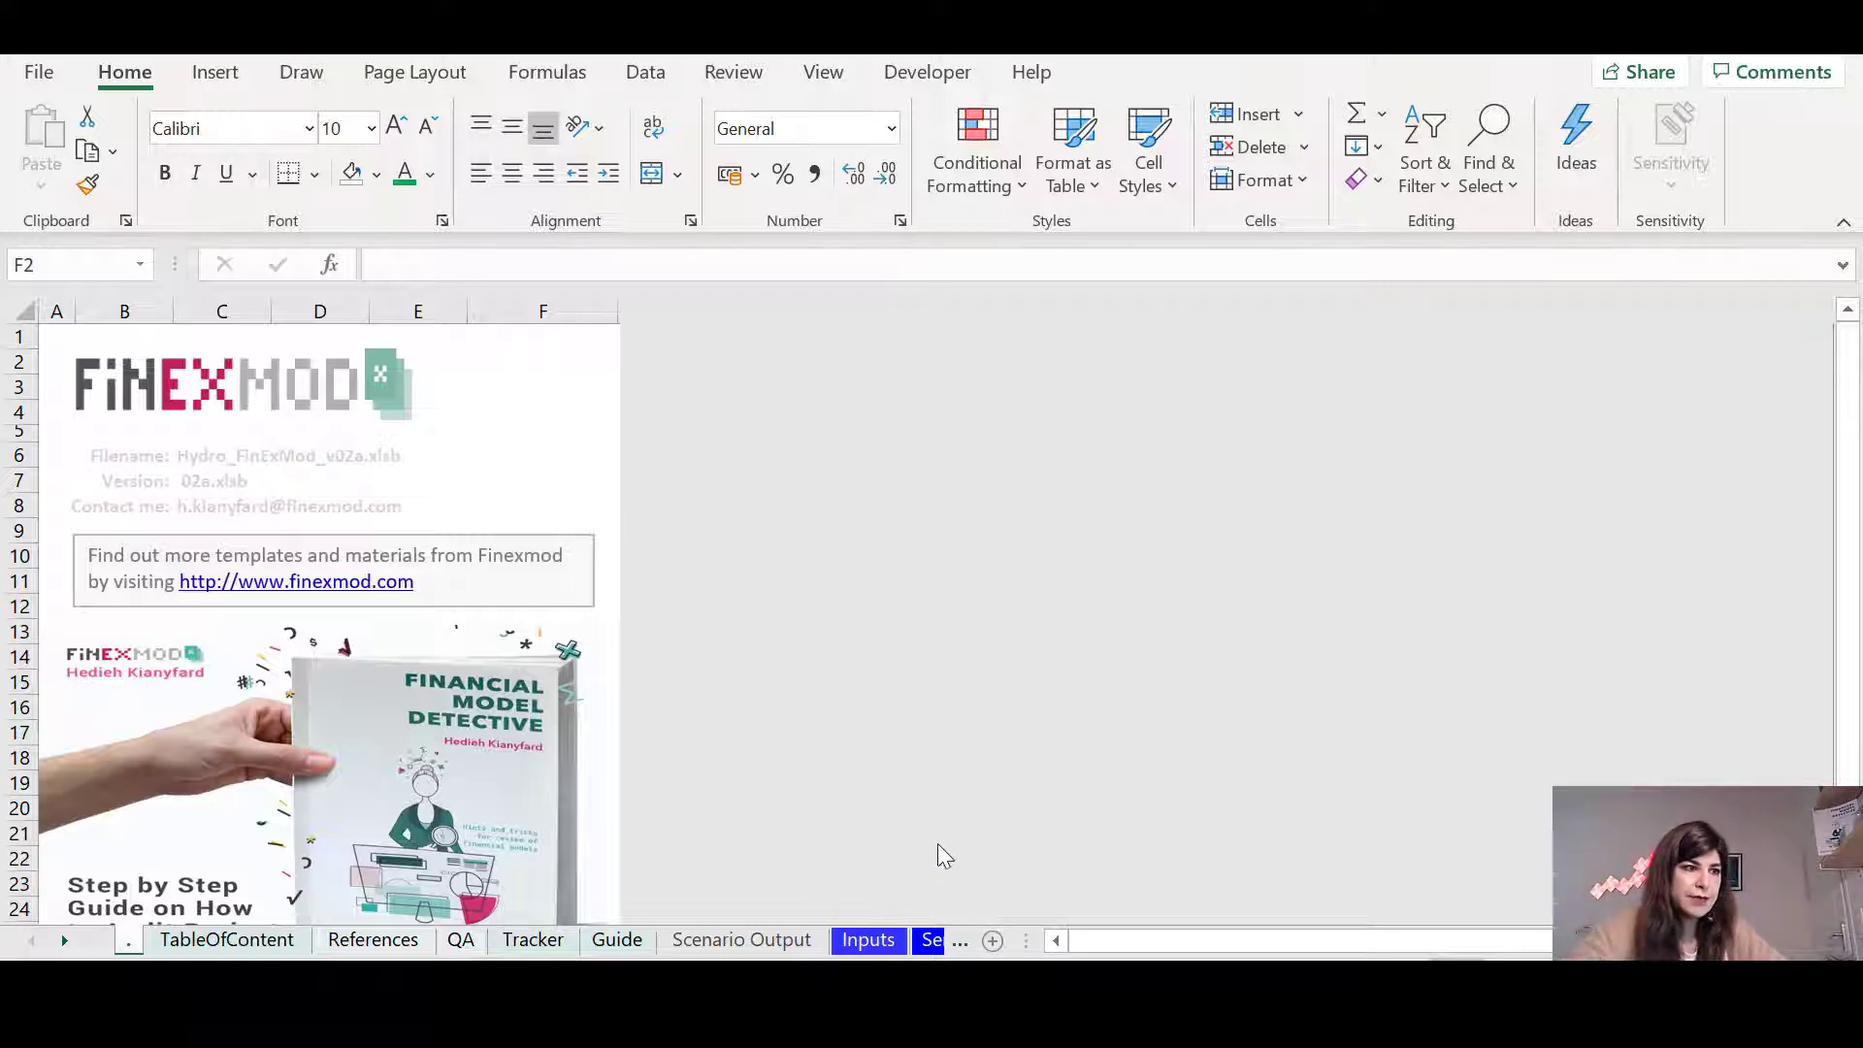
Scroll the sheet tabs to the Guide sheet and select C5 to see the hard-coded input colour
{"action": "left_click", "coordinate": [65, 944]}
{"action": "left_click", "coordinate": [65, 943]}
{"action": "left_click", "coordinate": [66, 943]}
{"action": "left_click", "coordinate": [66, 943]}
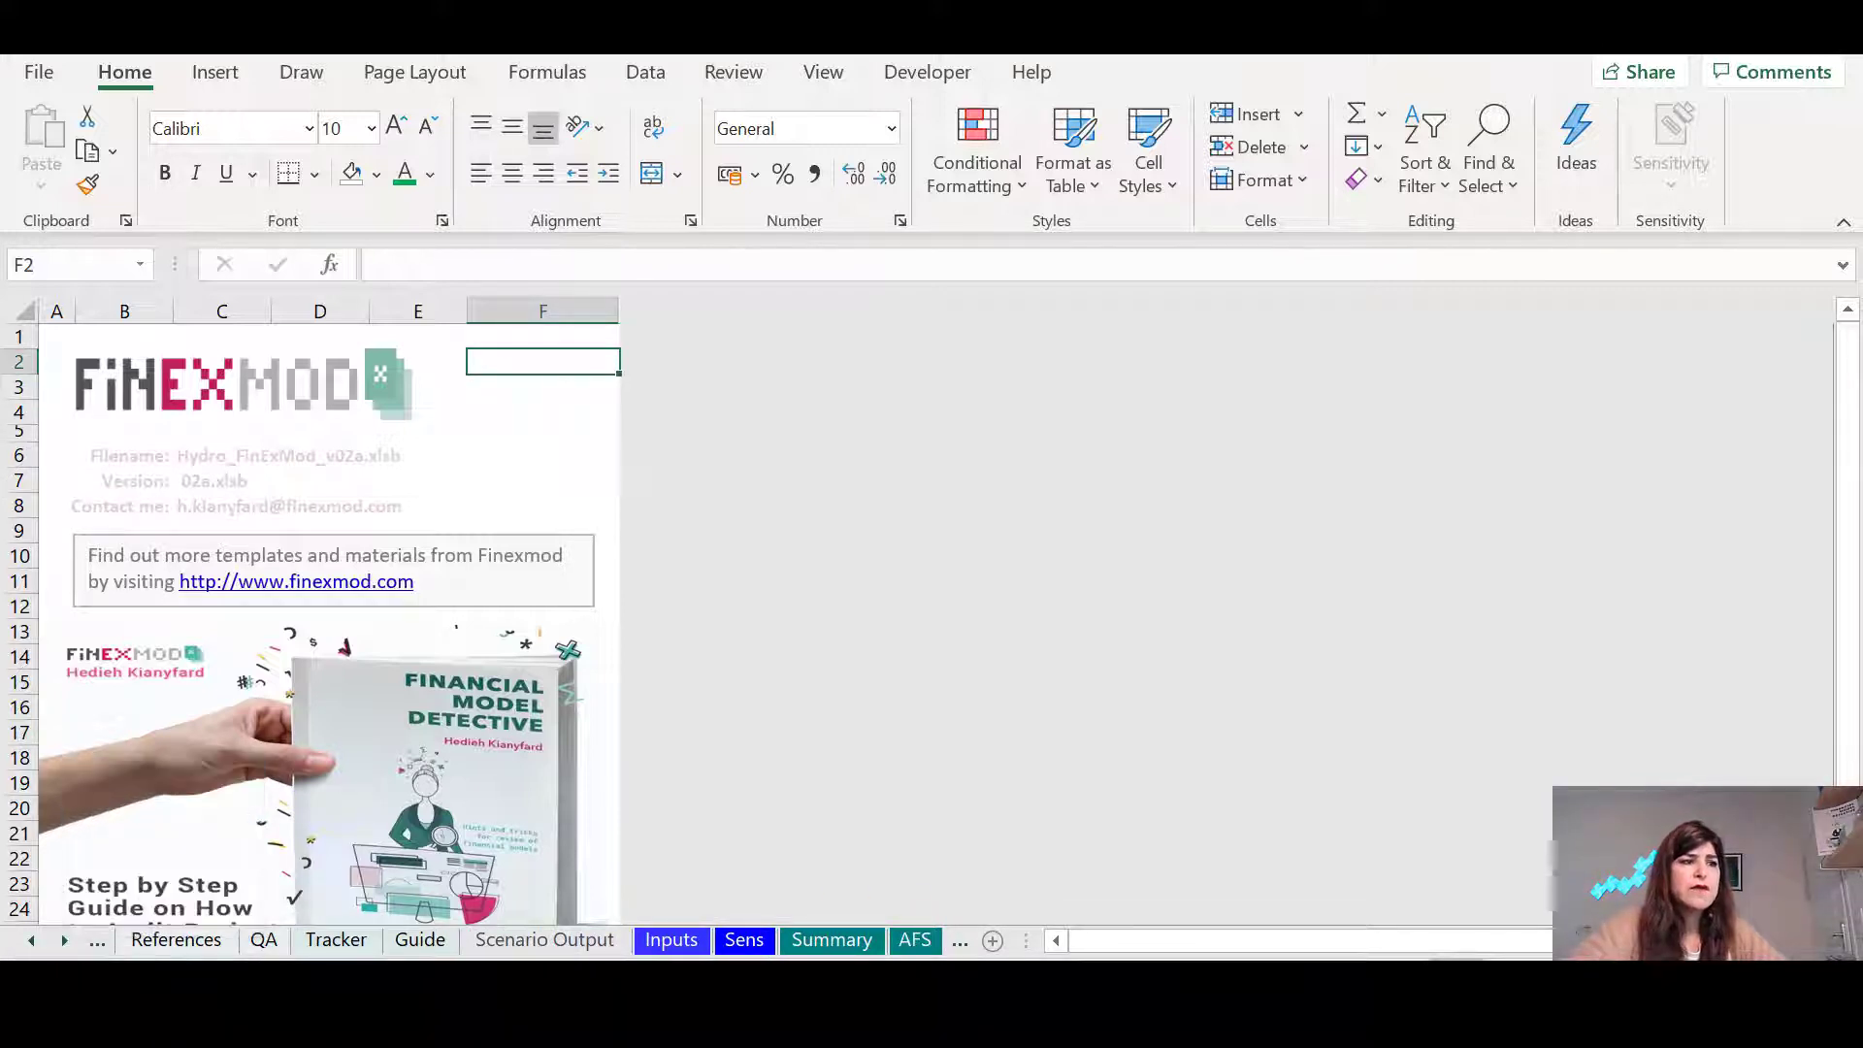
{"action": "left_click", "coordinate": [422, 941]}
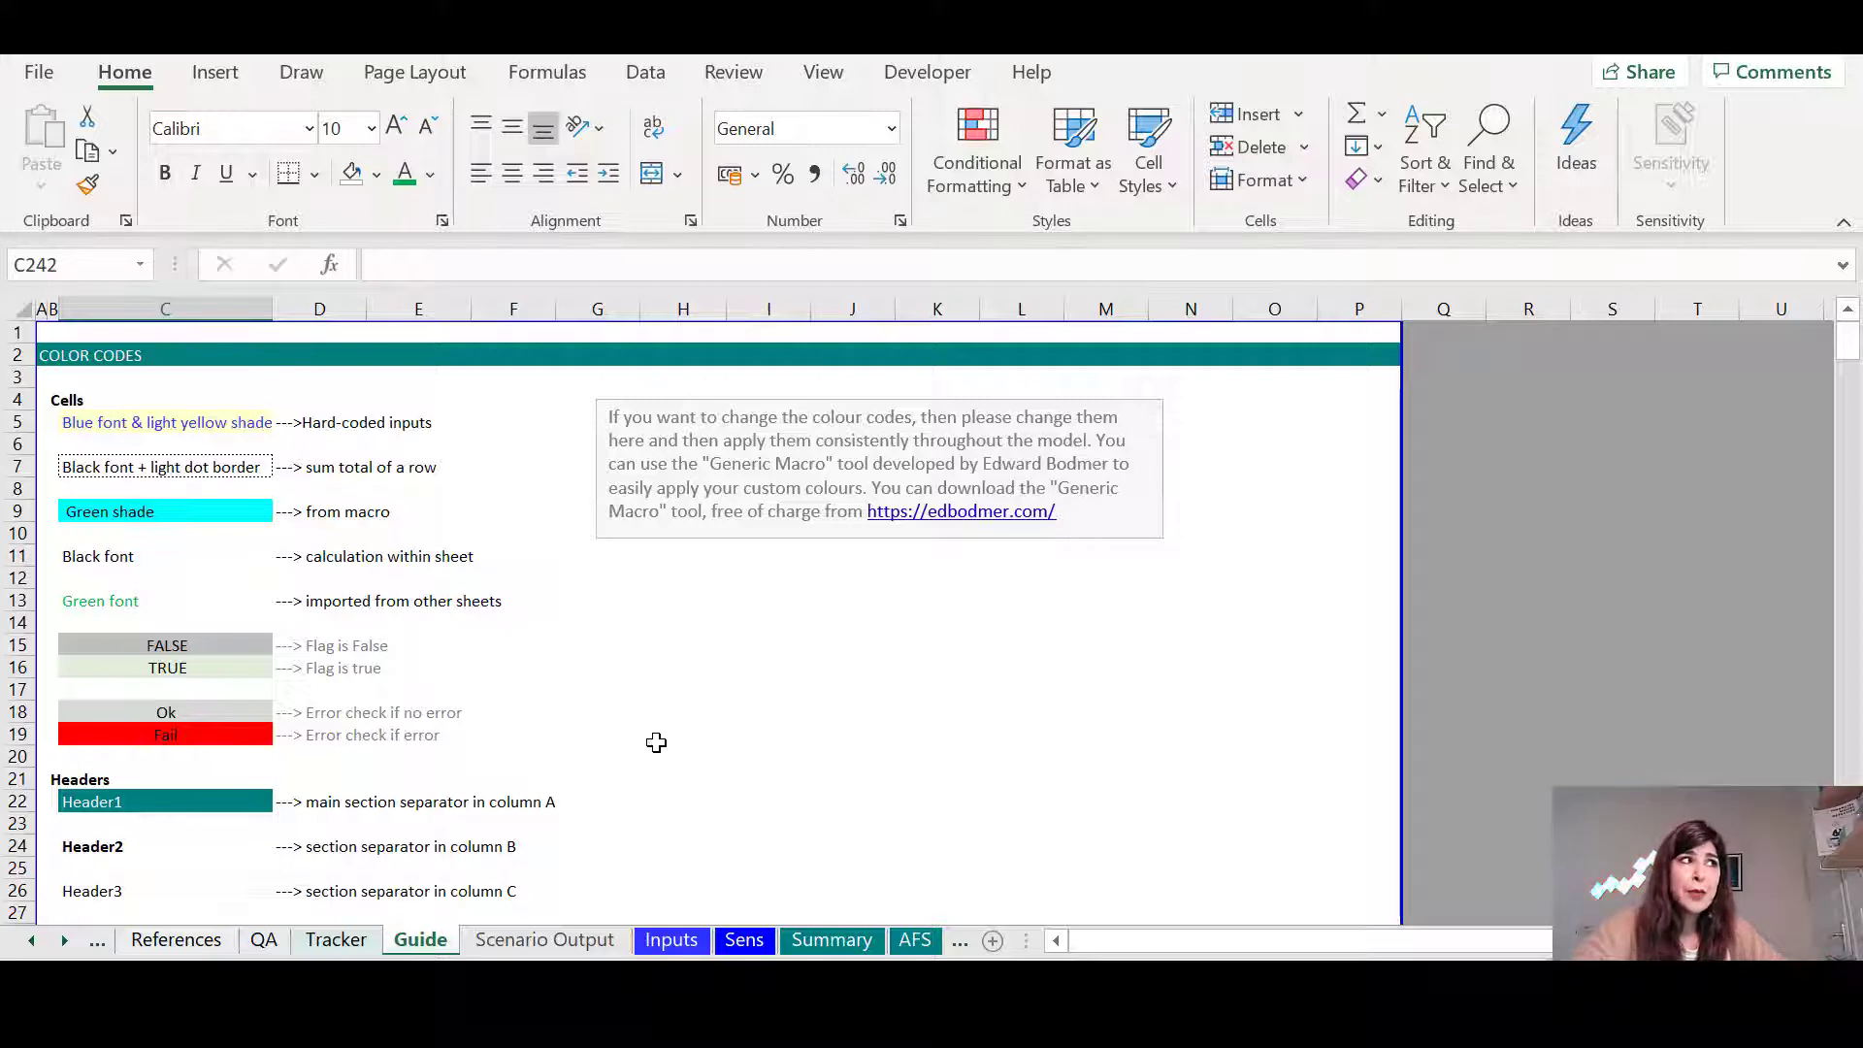
{"action": "scroll", "coordinate": [652, 749], "scroll_direction": "down", "scroll_amount": 2}
{"action": "scroll", "coordinate": [464, 783], "scroll_direction": "up", "scroll_amount": 2}
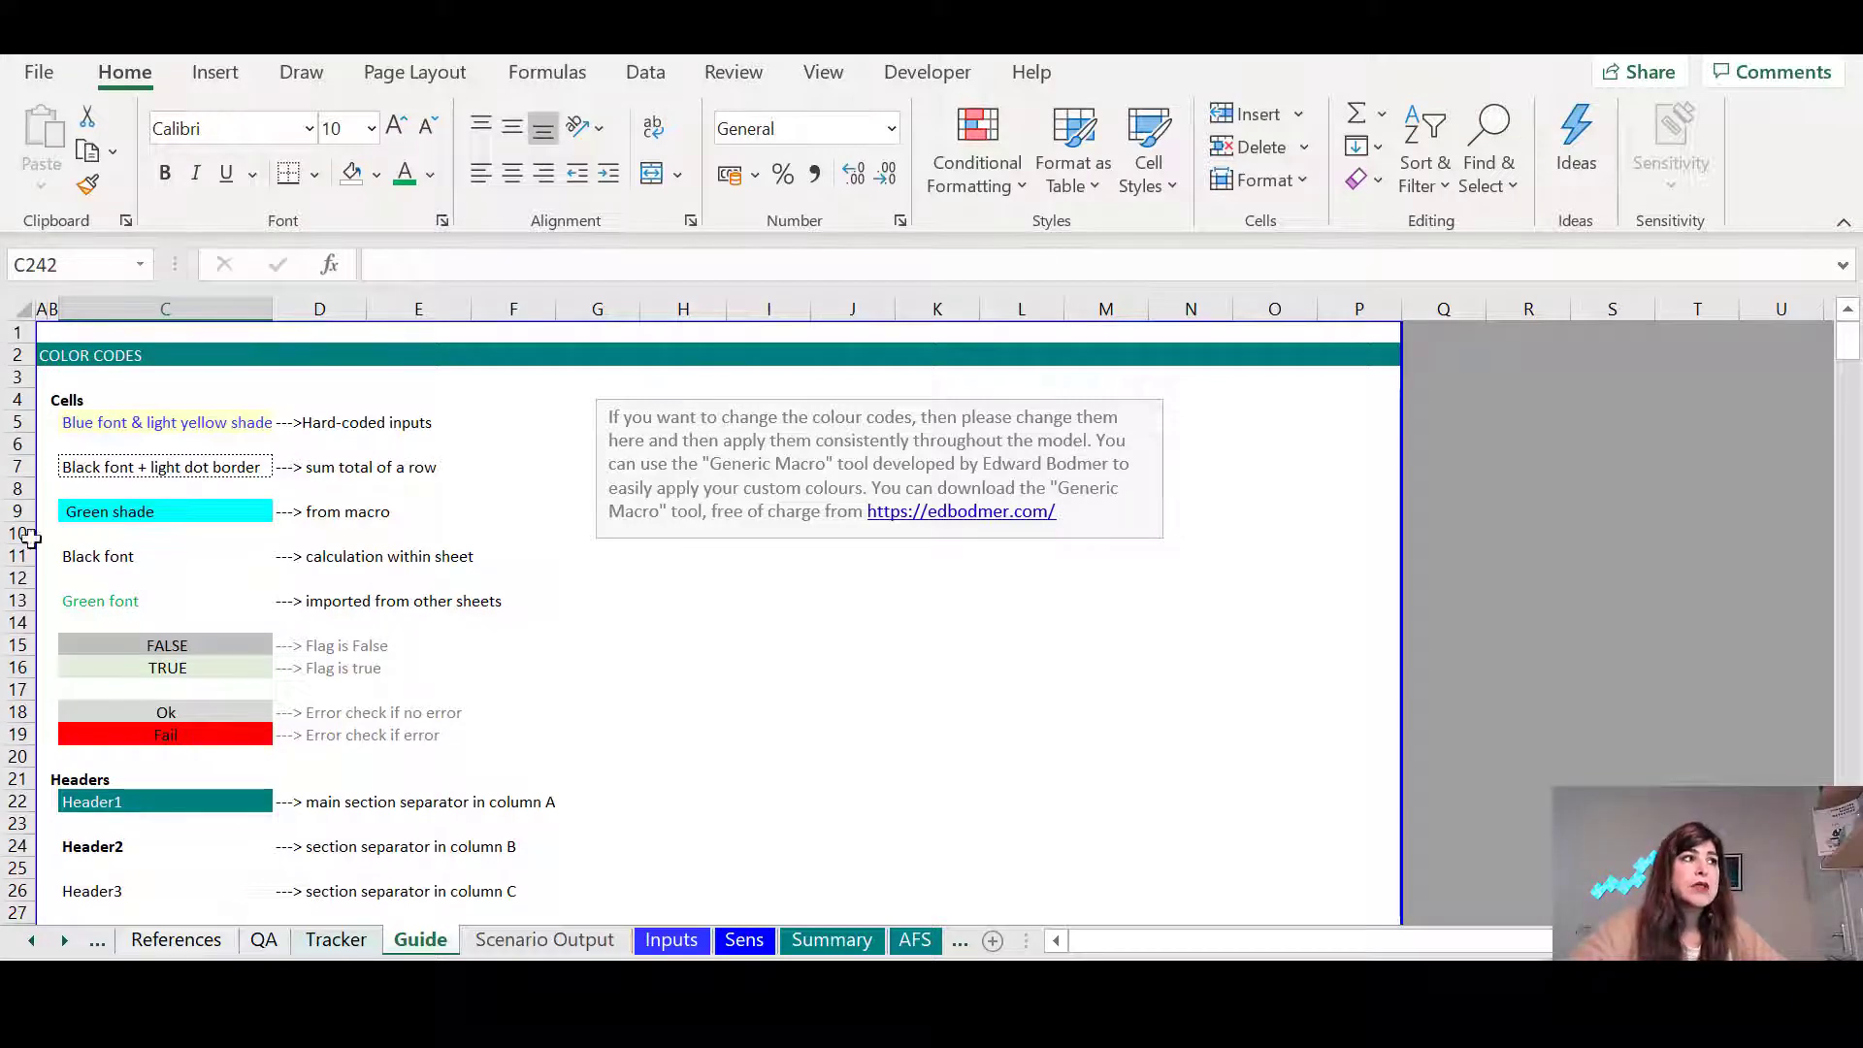
{"action": "left_click", "coordinate": [219, 424]}
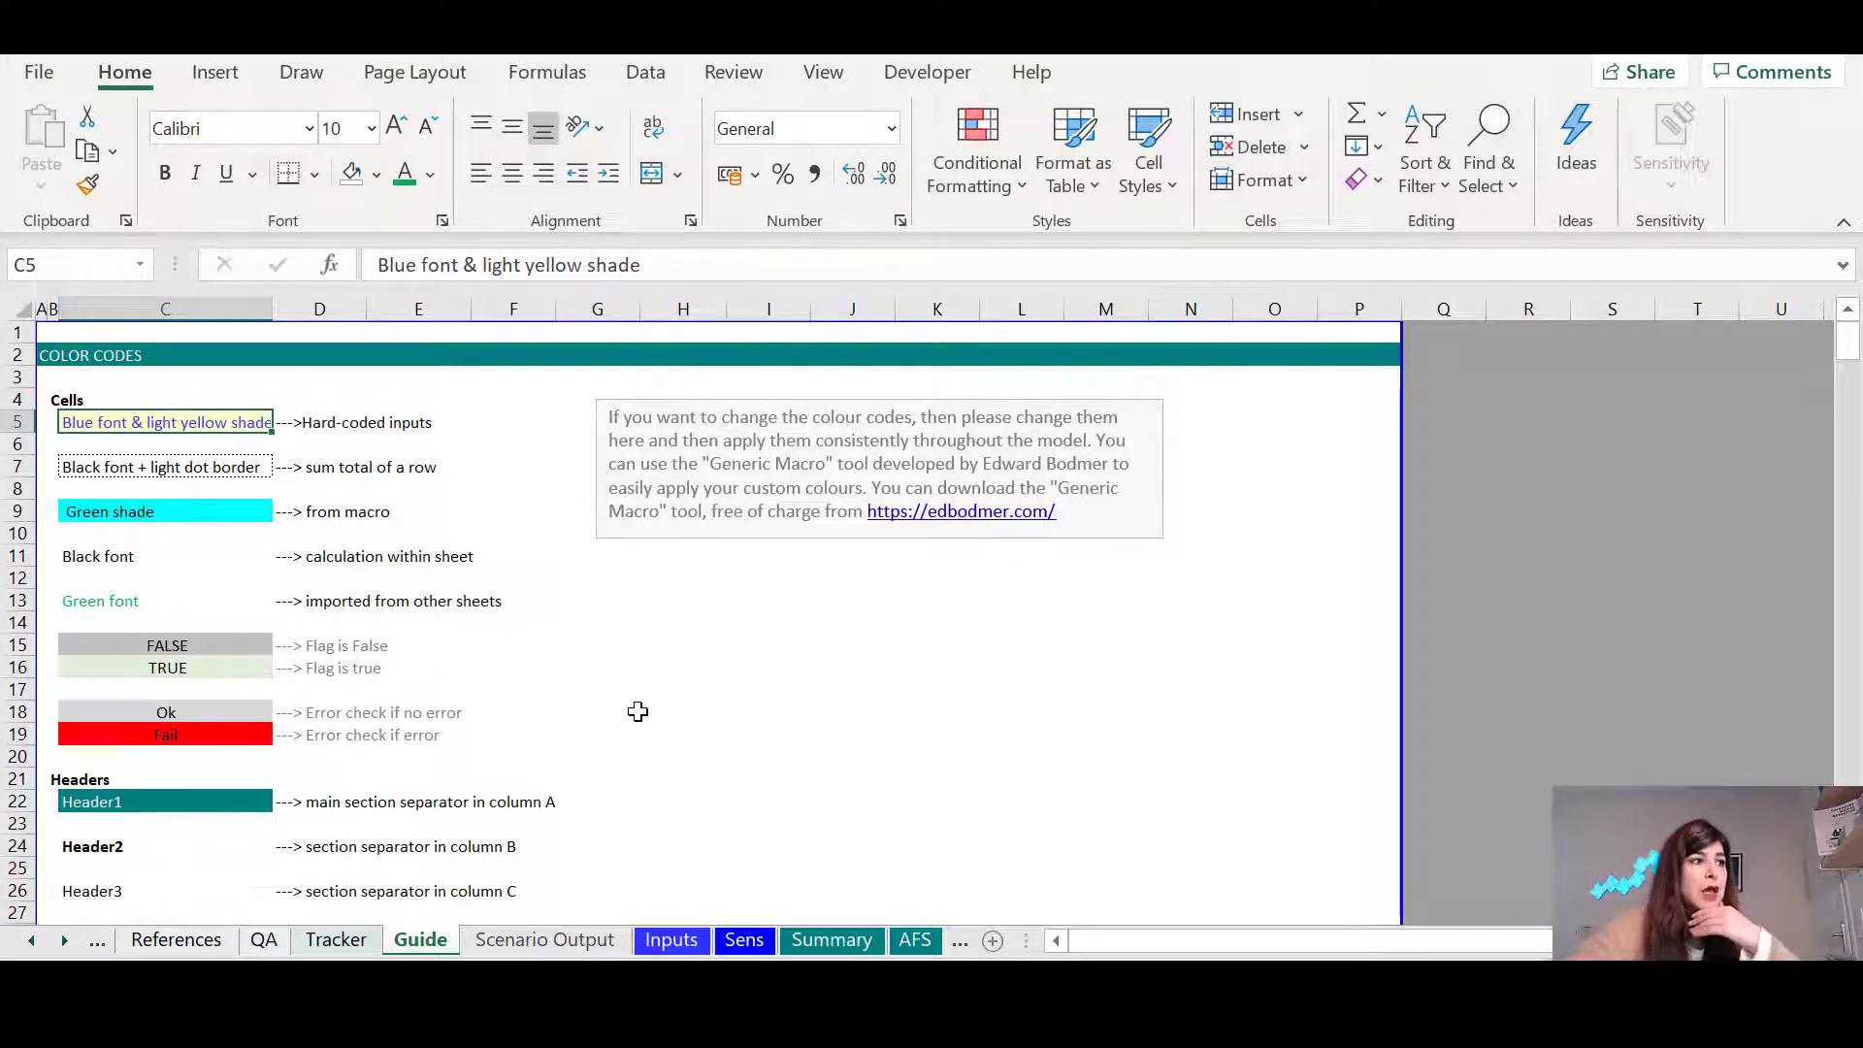
{"action": "scroll", "coordinate": [636, 713], "scroll_direction": "down", "scroll_amount": 3}
{"action": "scroll", "coordinate": [651, 737], "scroll_direction": "down", "scroll_amount": 4}
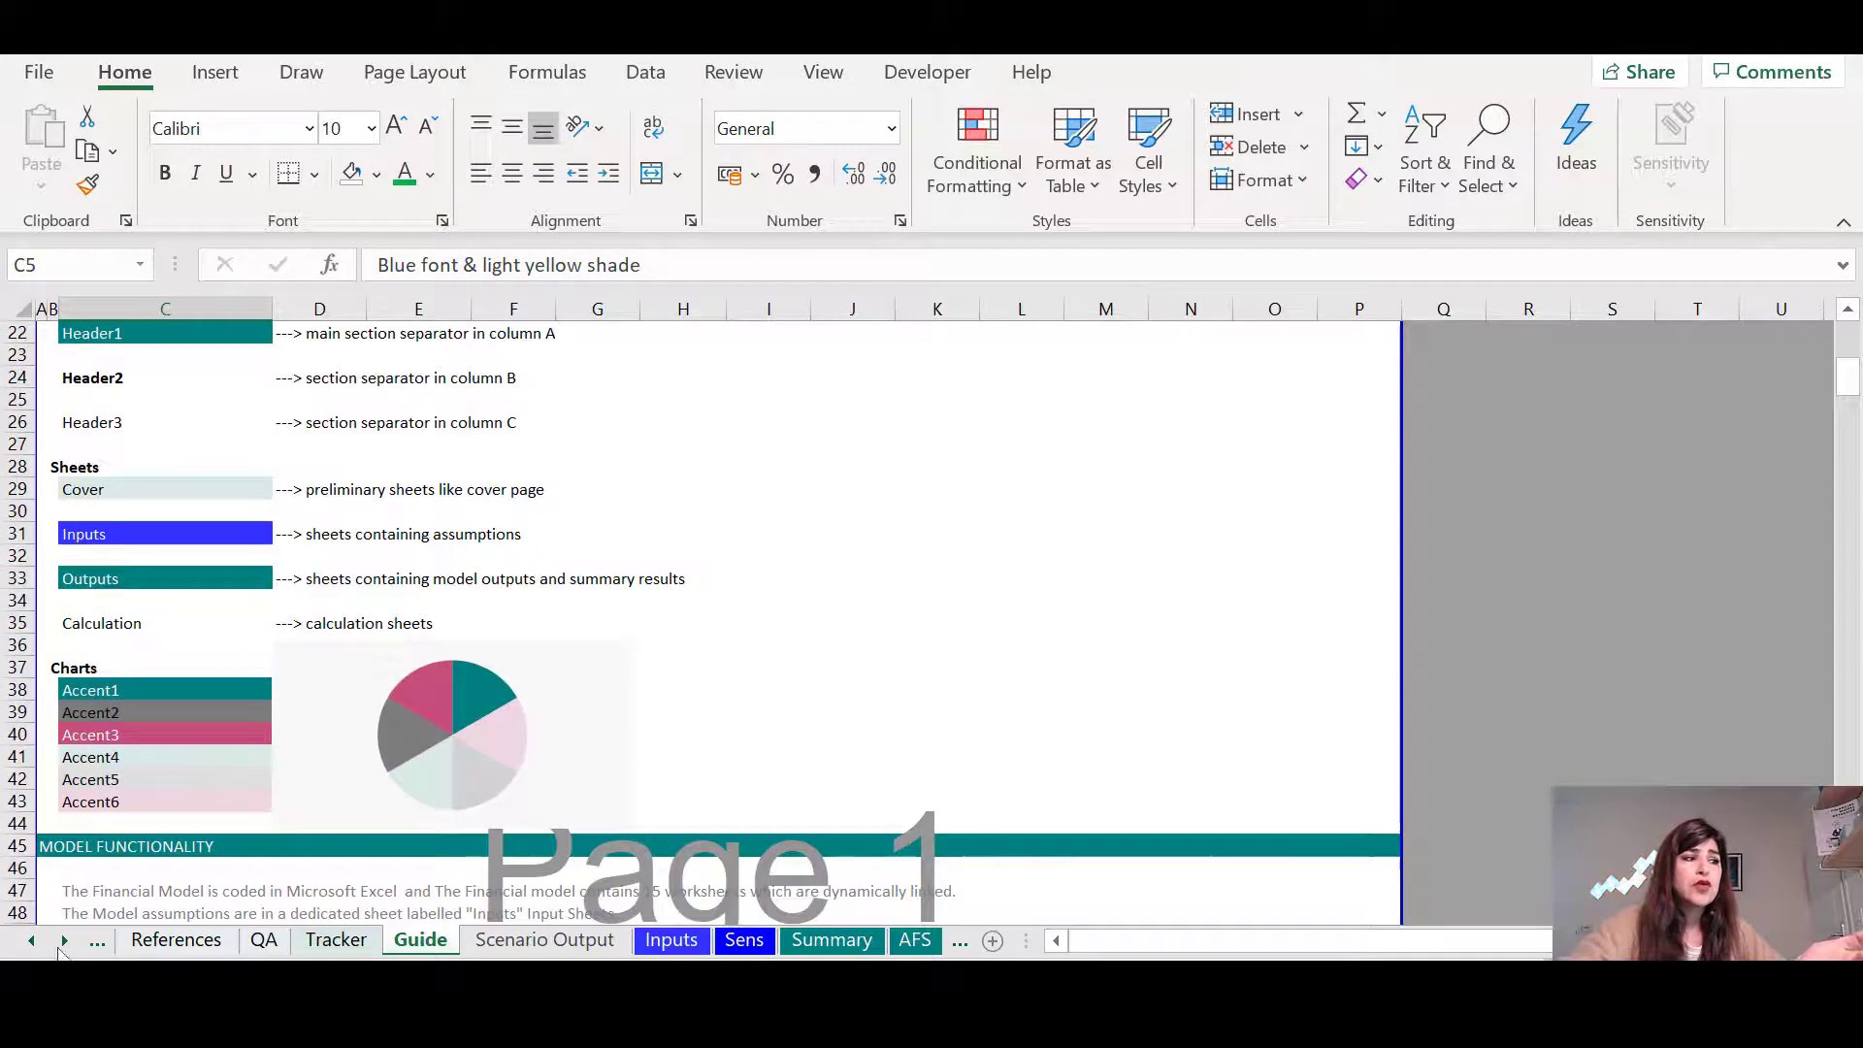
{"action": "left_click", "coordinate": [64, 941]}
{"action": "left_click", "coordinate": [64, 941]}
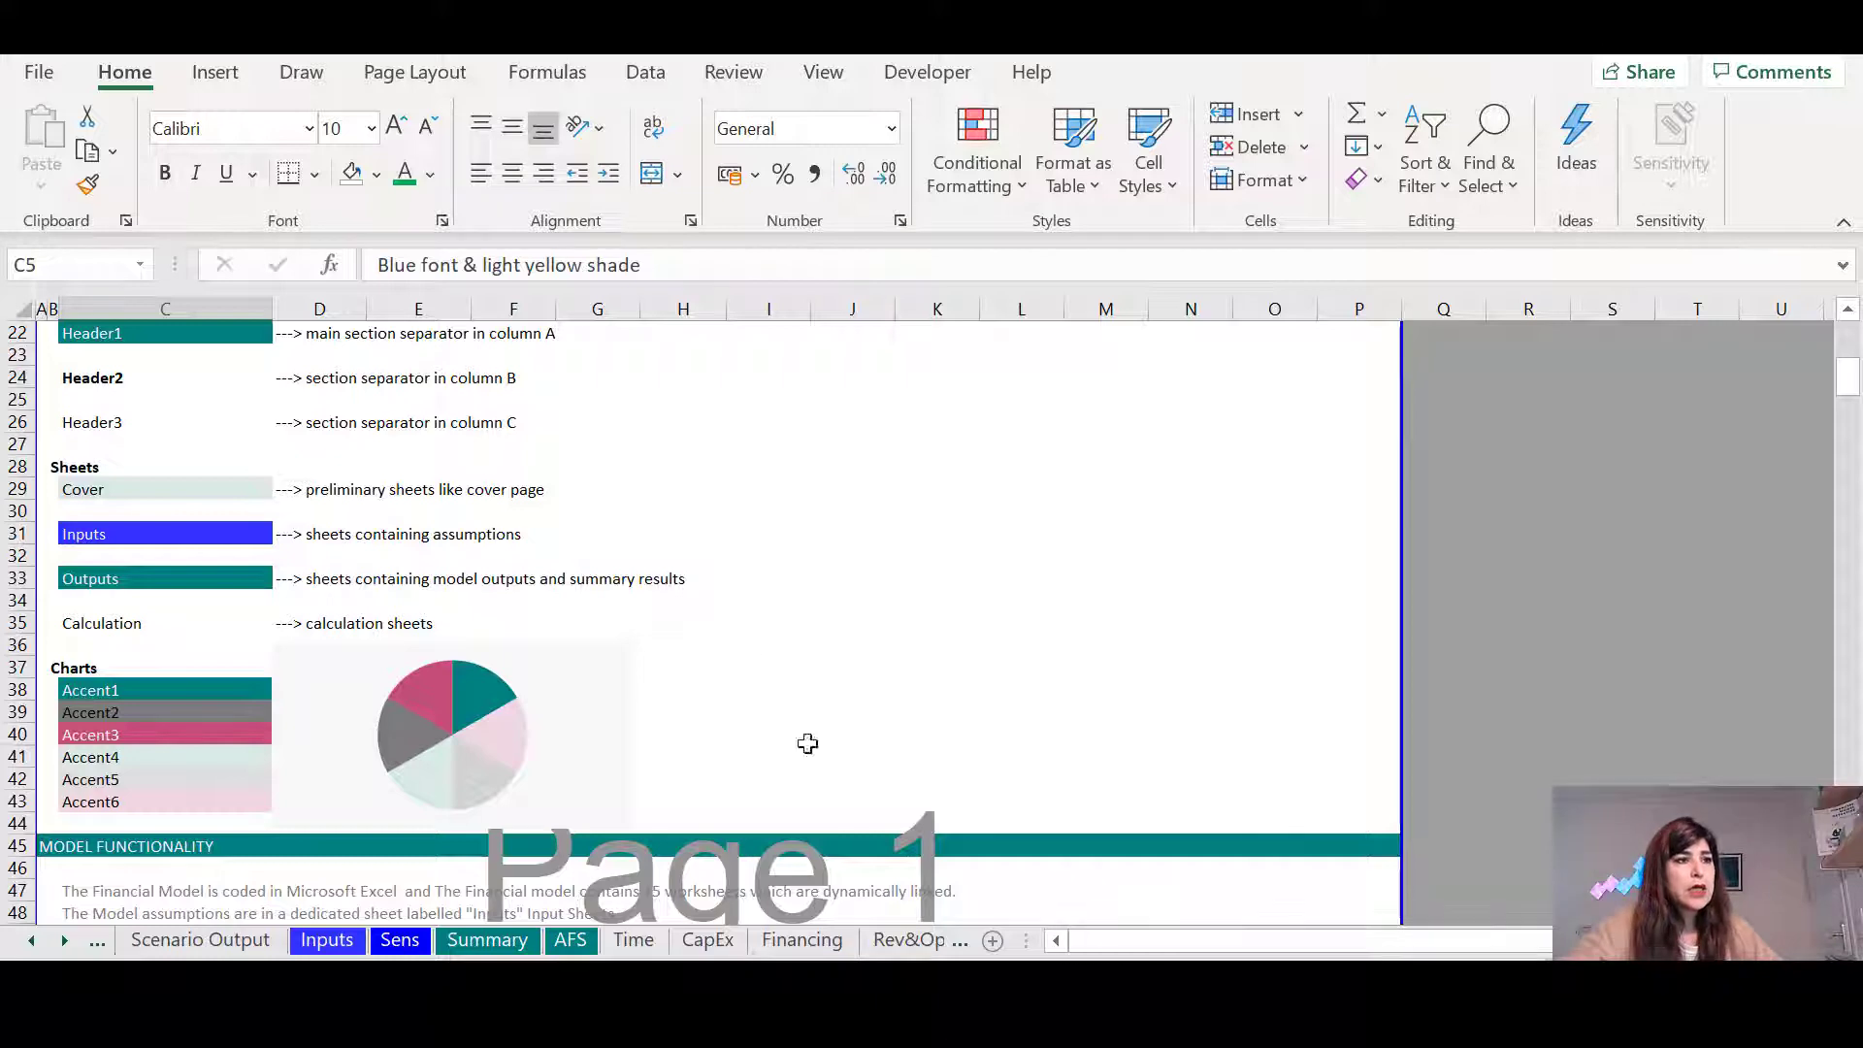
{"action": "left_click", "coordinate": [771, 649]}
{"action": "scroll", "coordinate": [777, 652], "scroll_direction": "down", "scroll_amount": 4}
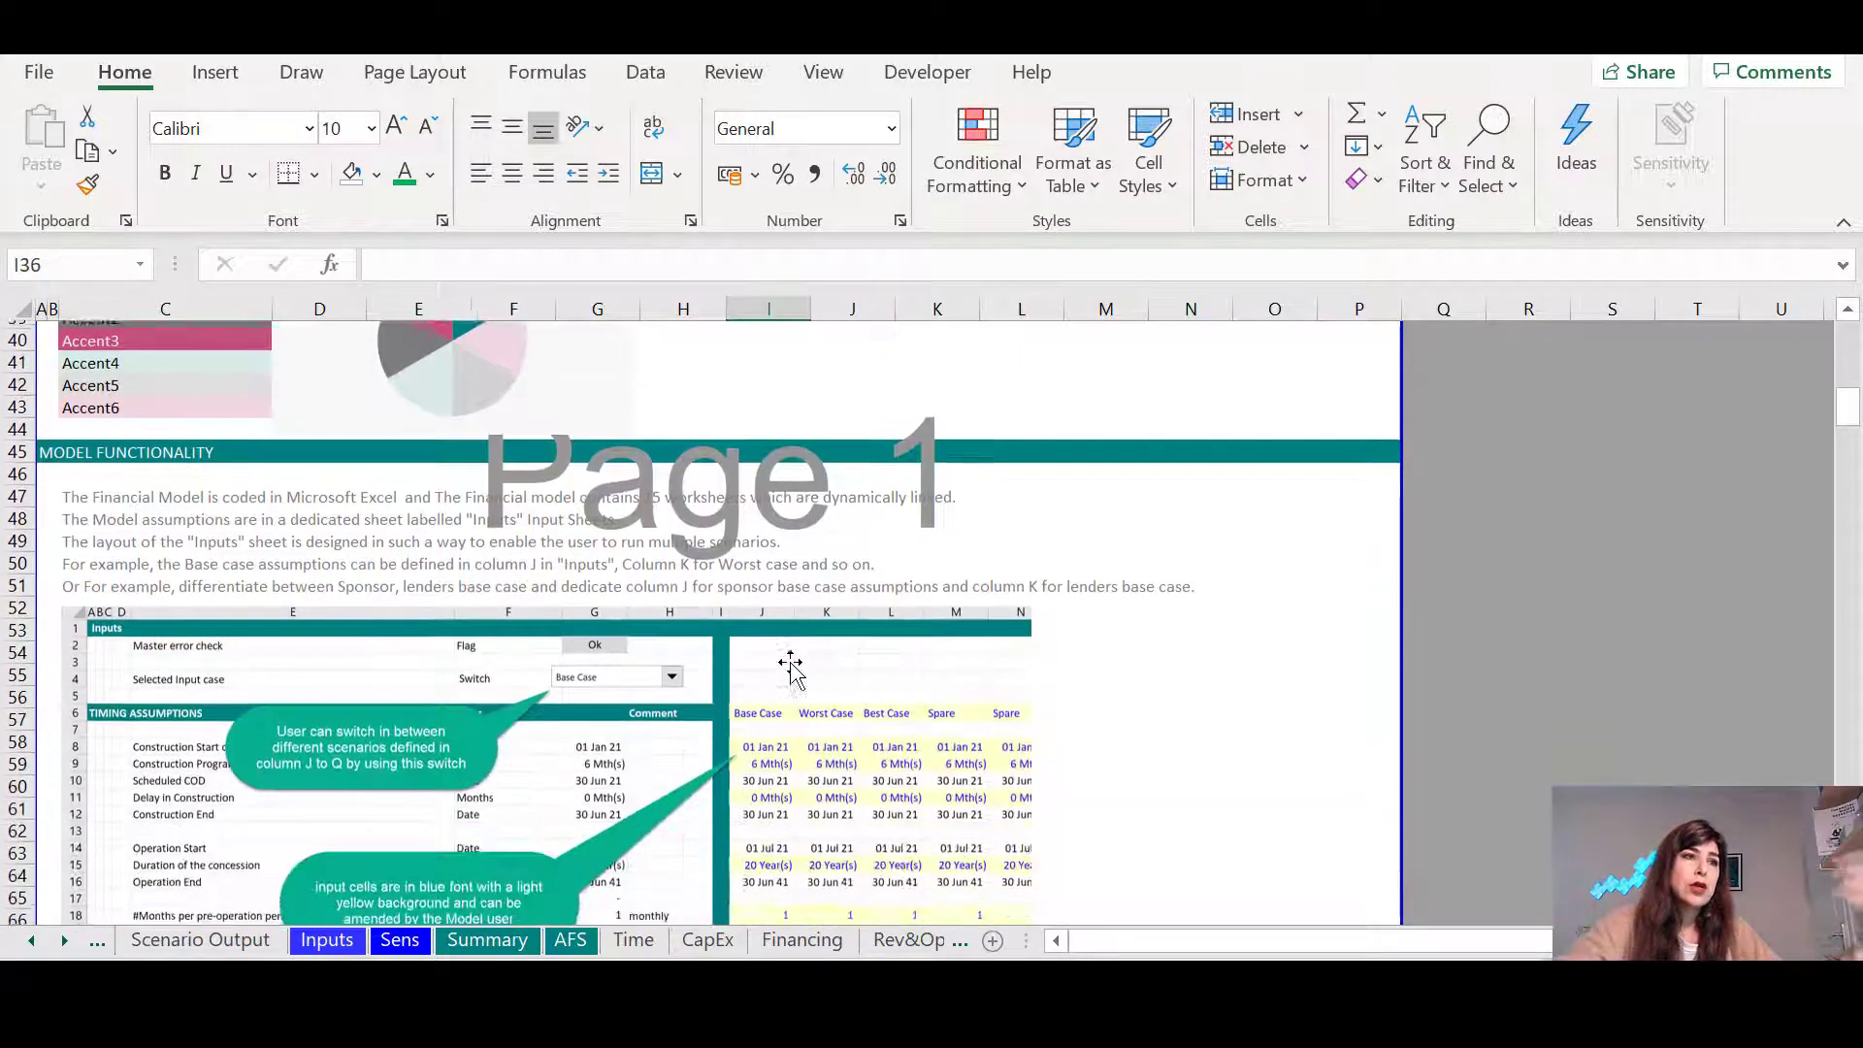
{"action": "scroll", "coordinate": [791, 670], "scroll_direction": "down", "scroll_amount": 1}
{"action": "scroll", "coordinate": [793, 670], "scroll_direction": "down", "scroll_amount": 3}
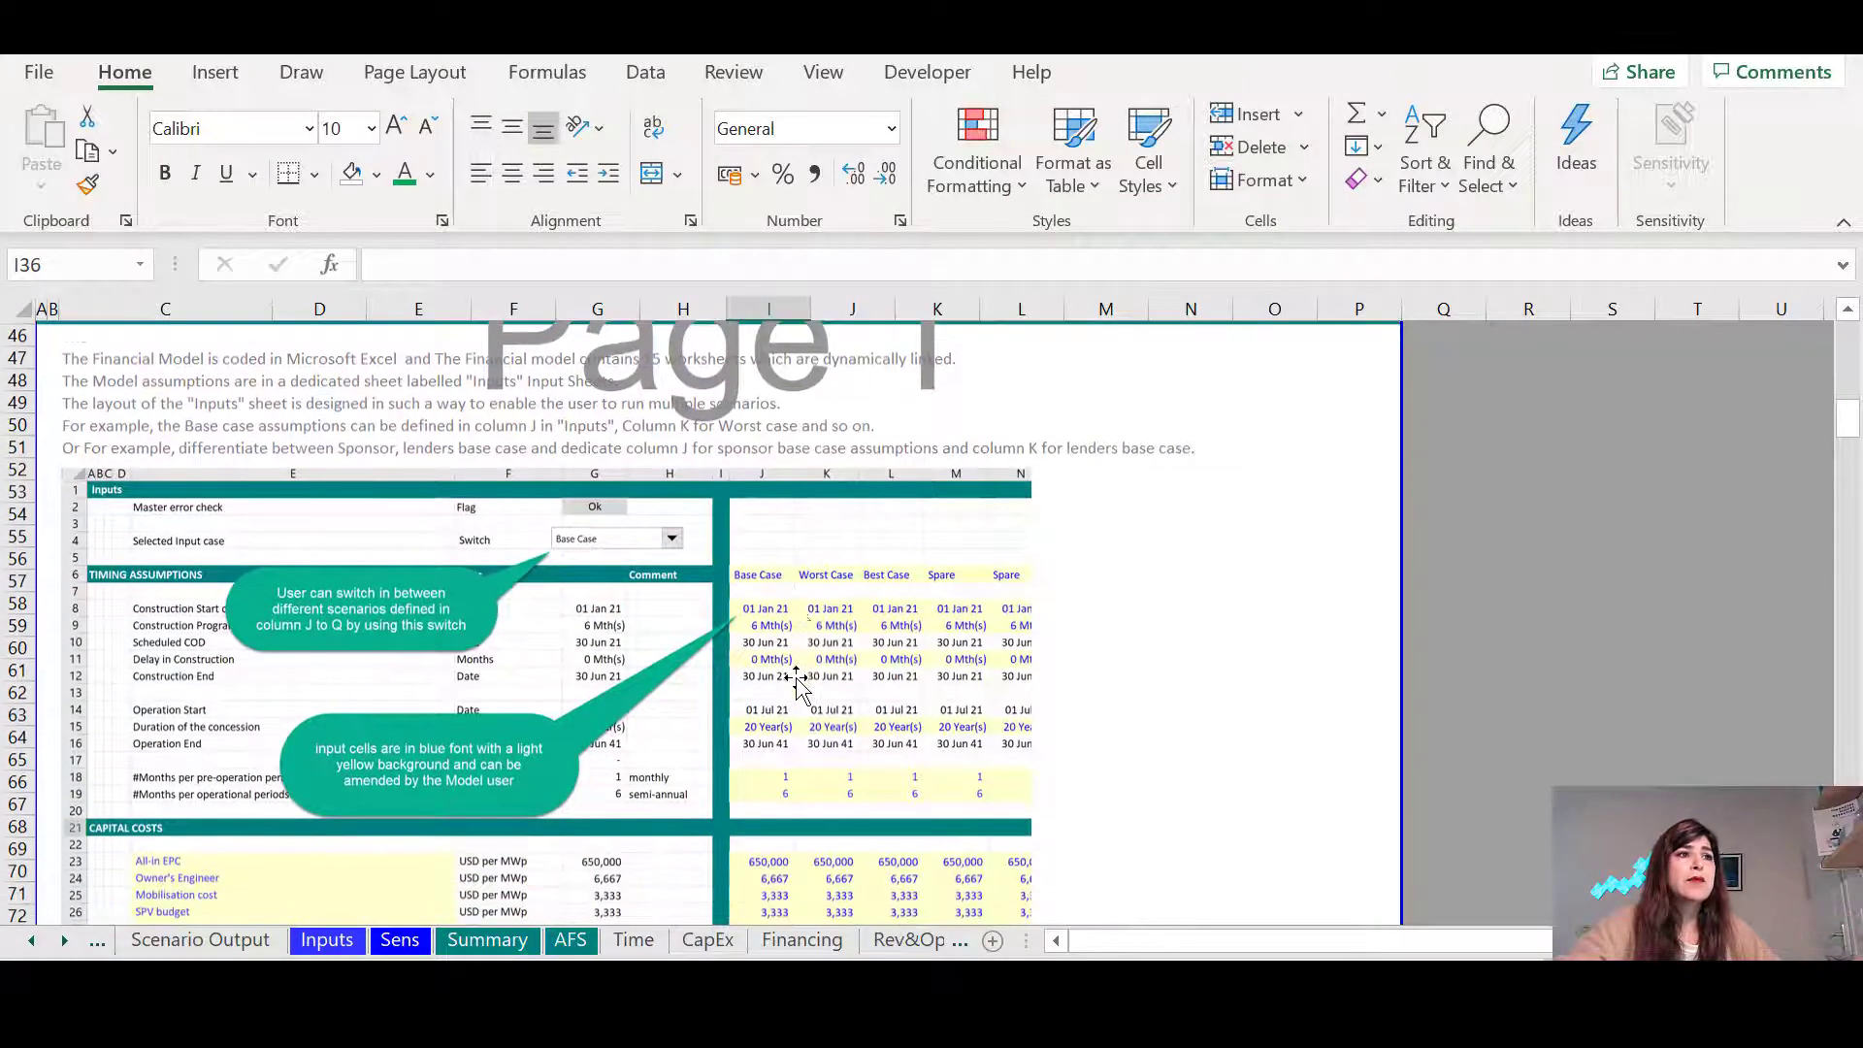
{"action": "scroll", "coordinate": [796, 684], "scroll_direction": "down", "scroll_amount": 5}
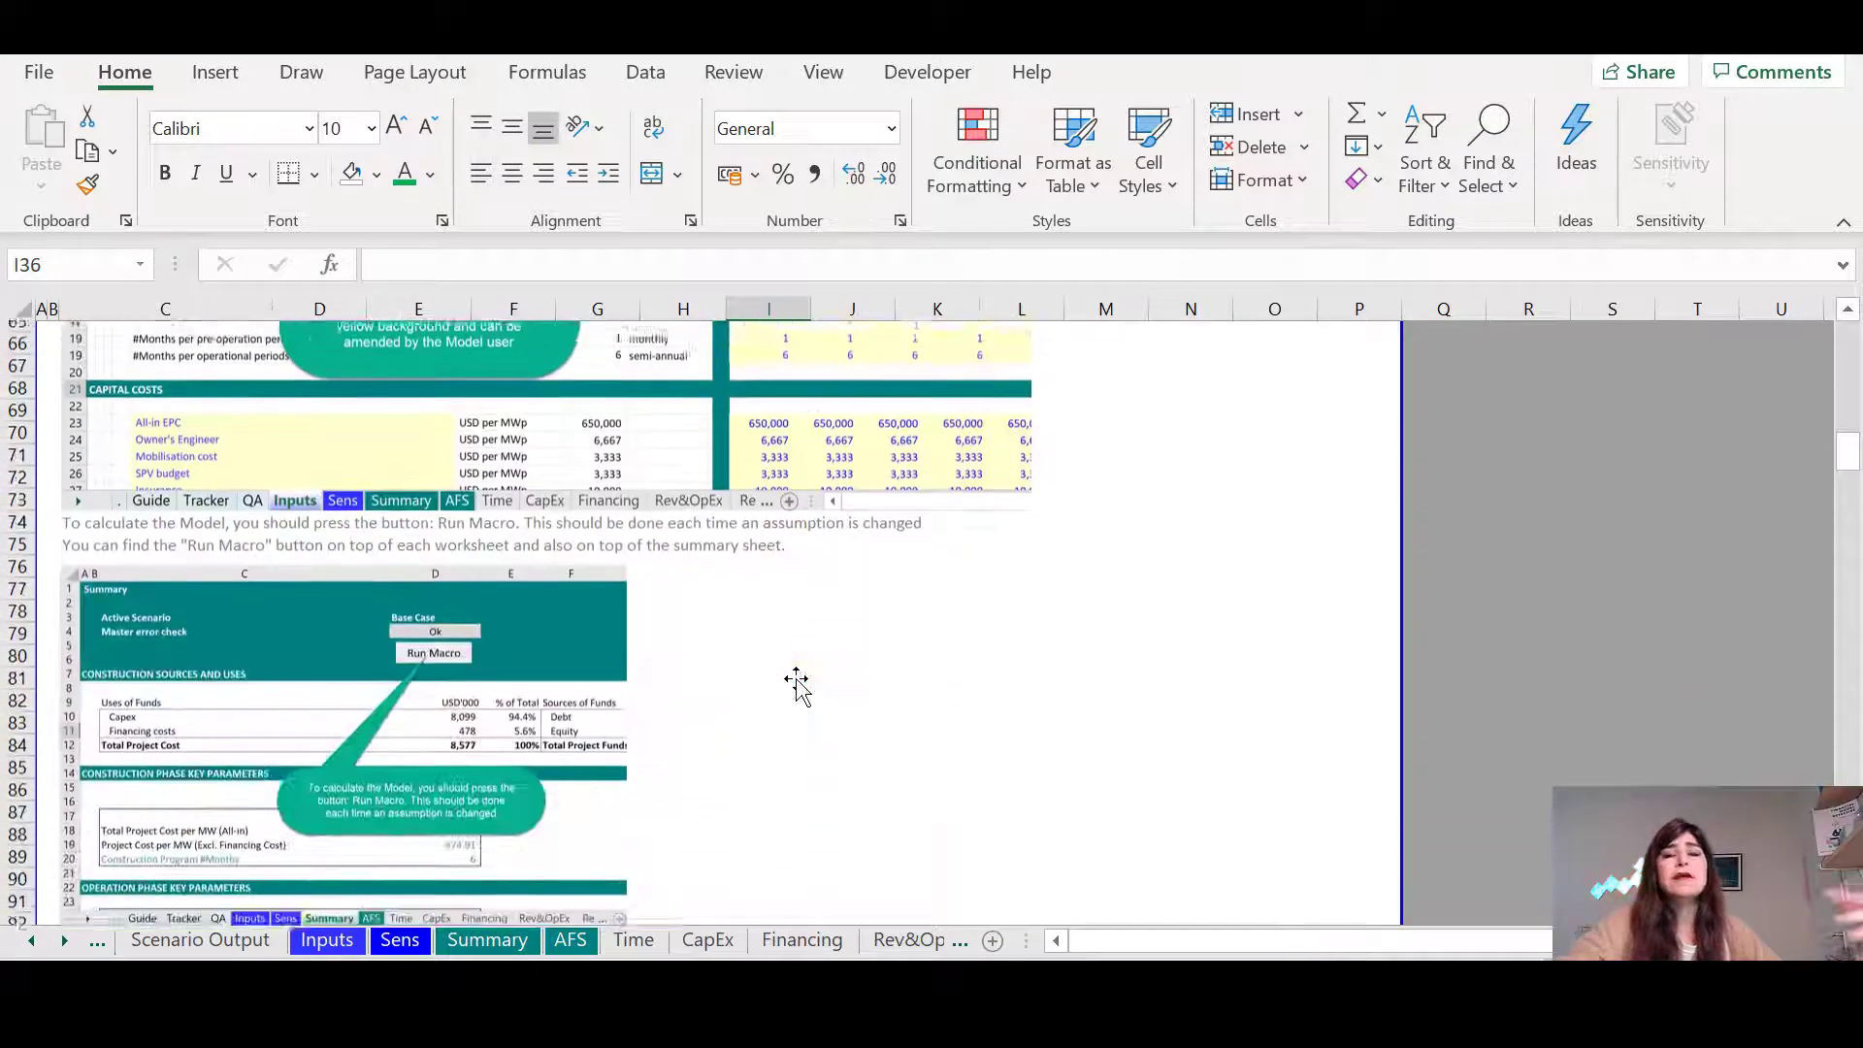
{"action": "scroll", "coordinate": [796, 698], "scroll_direction": "down", "scroll_amount": 2}
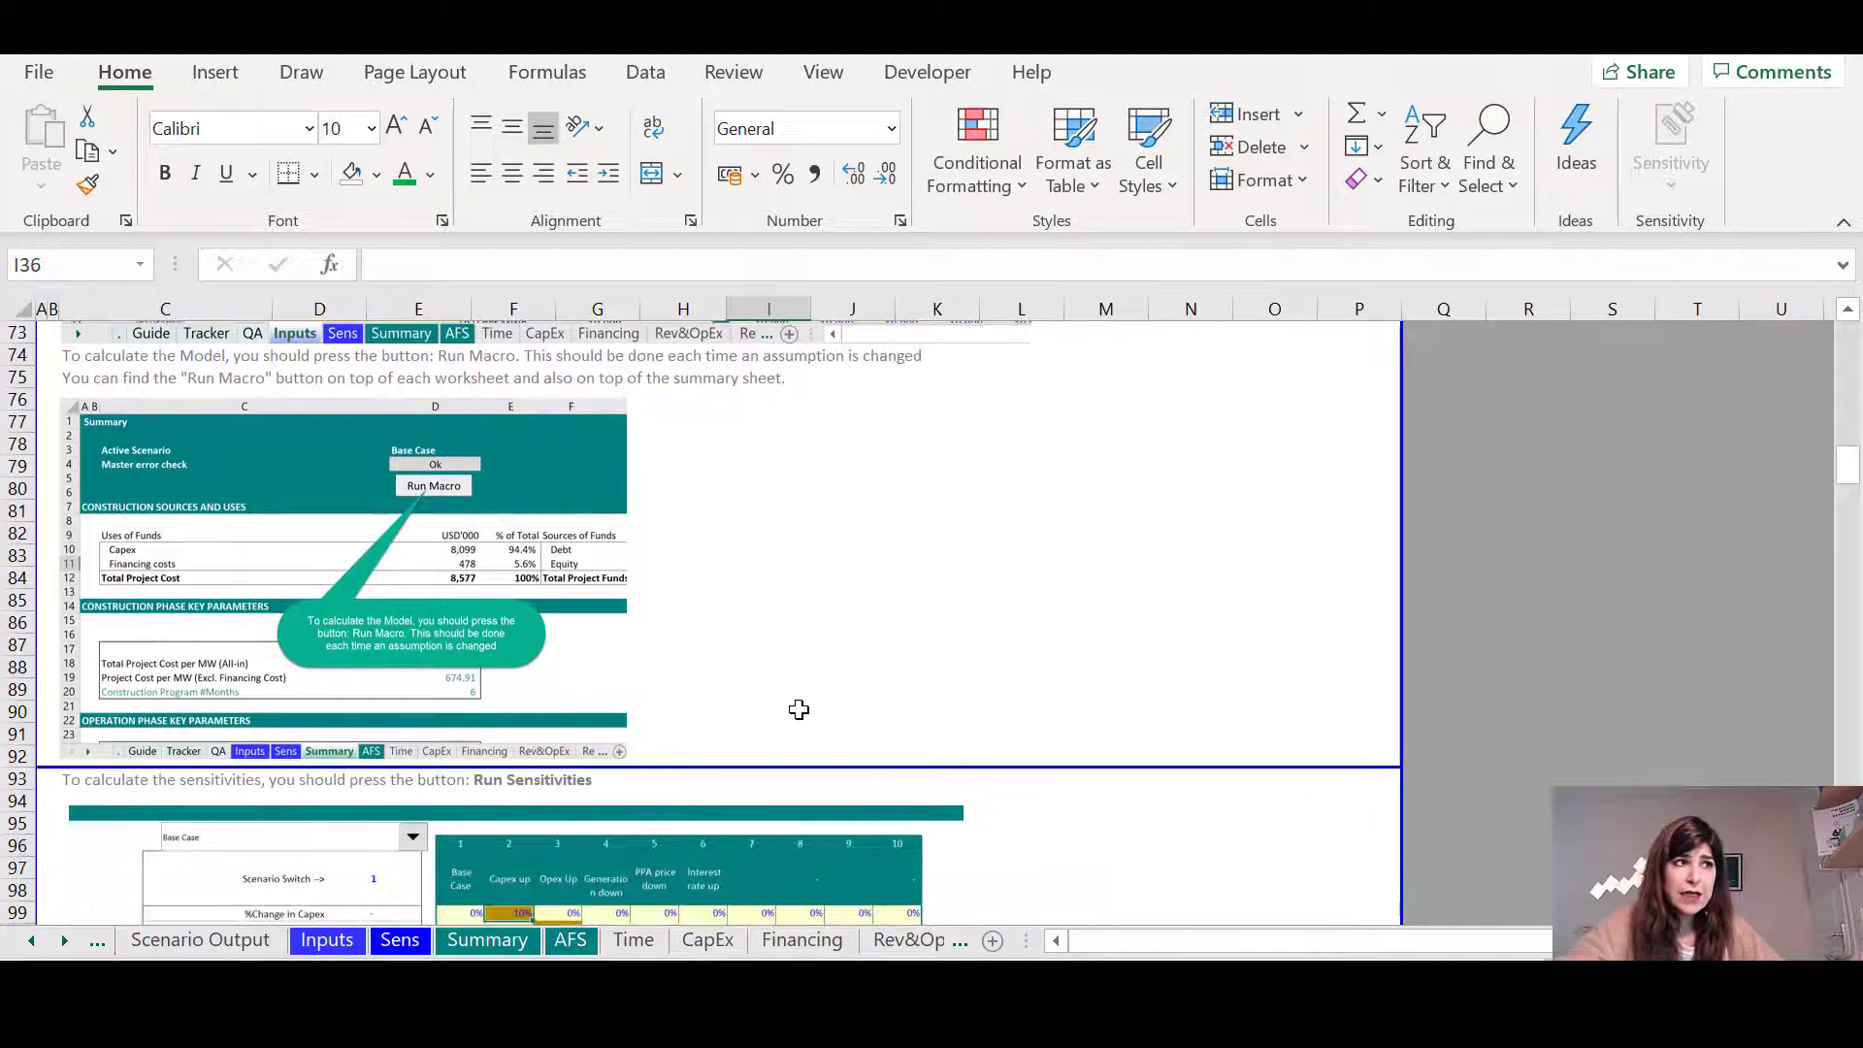
{"action": "left_click", "coordinate": [488, 940]}
{"action": "scroll", "coordinate": [873, 713], "scroll_direction": "up", "scroll_amount": 2}
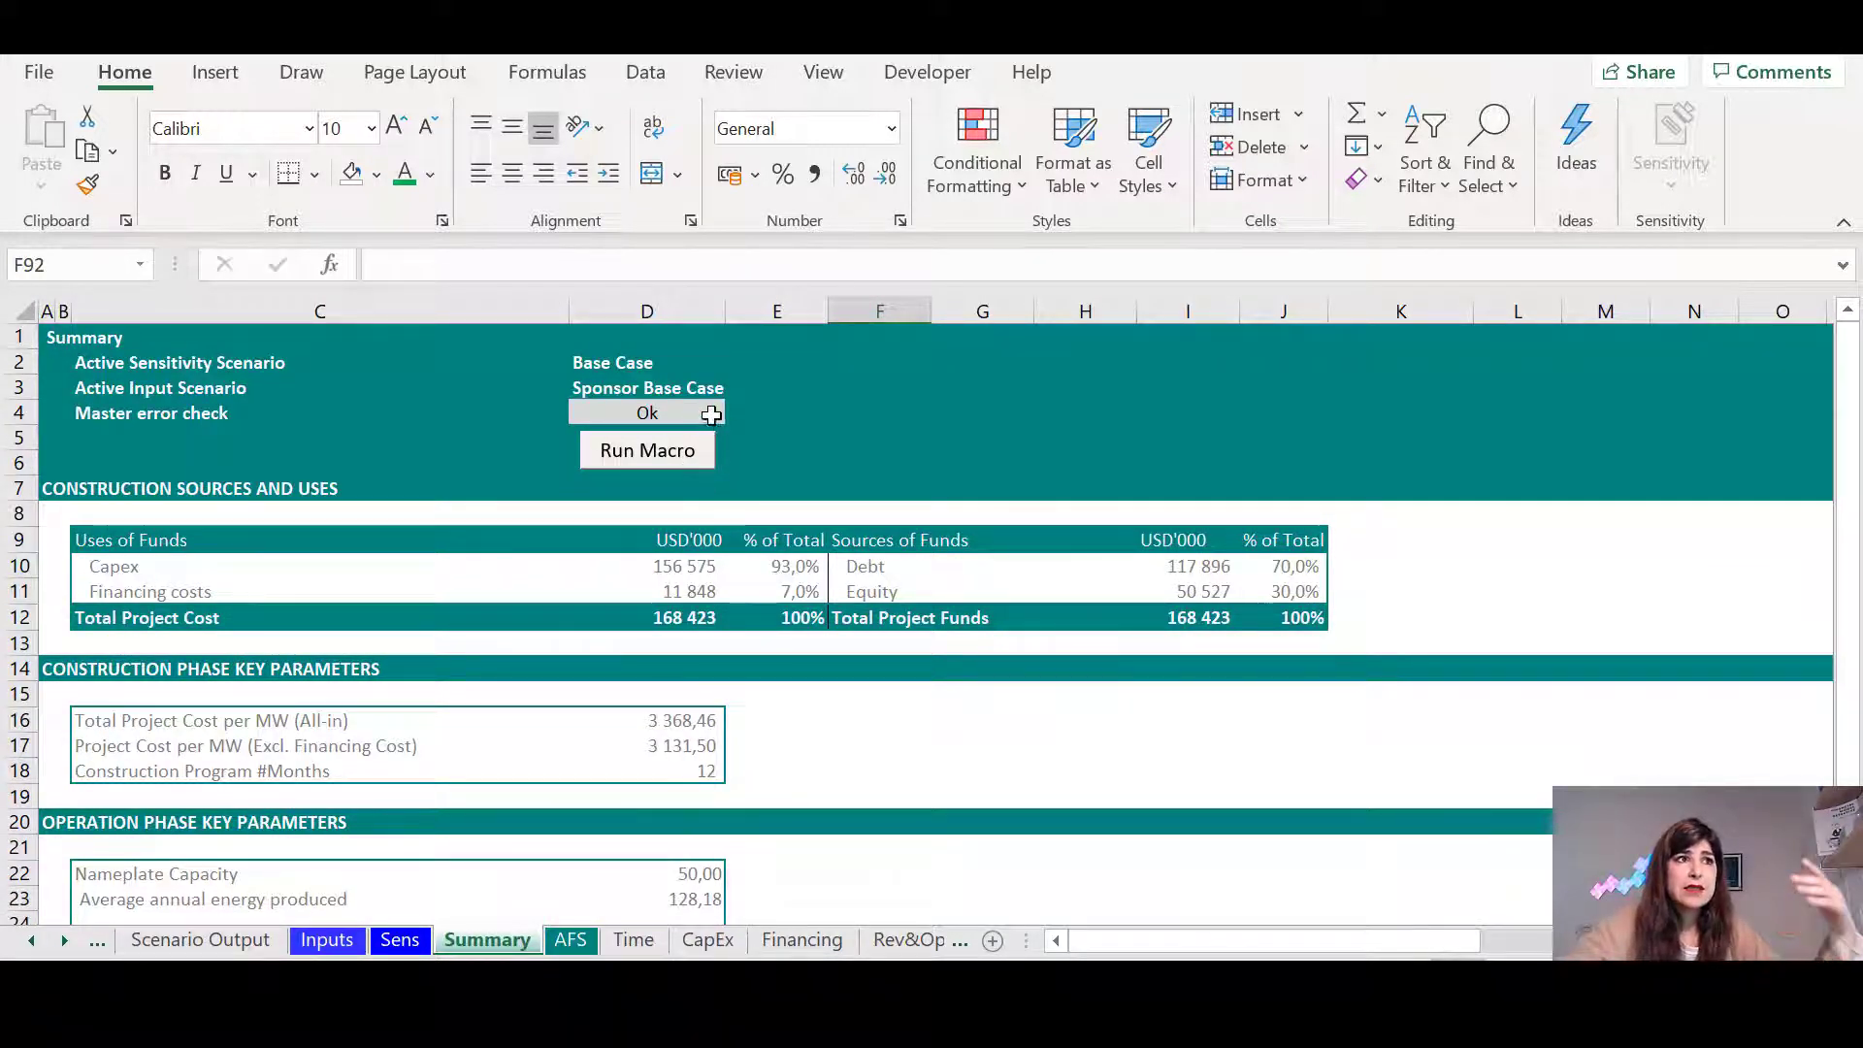
{"action": "left_click", "coordinate": [717, 415]}
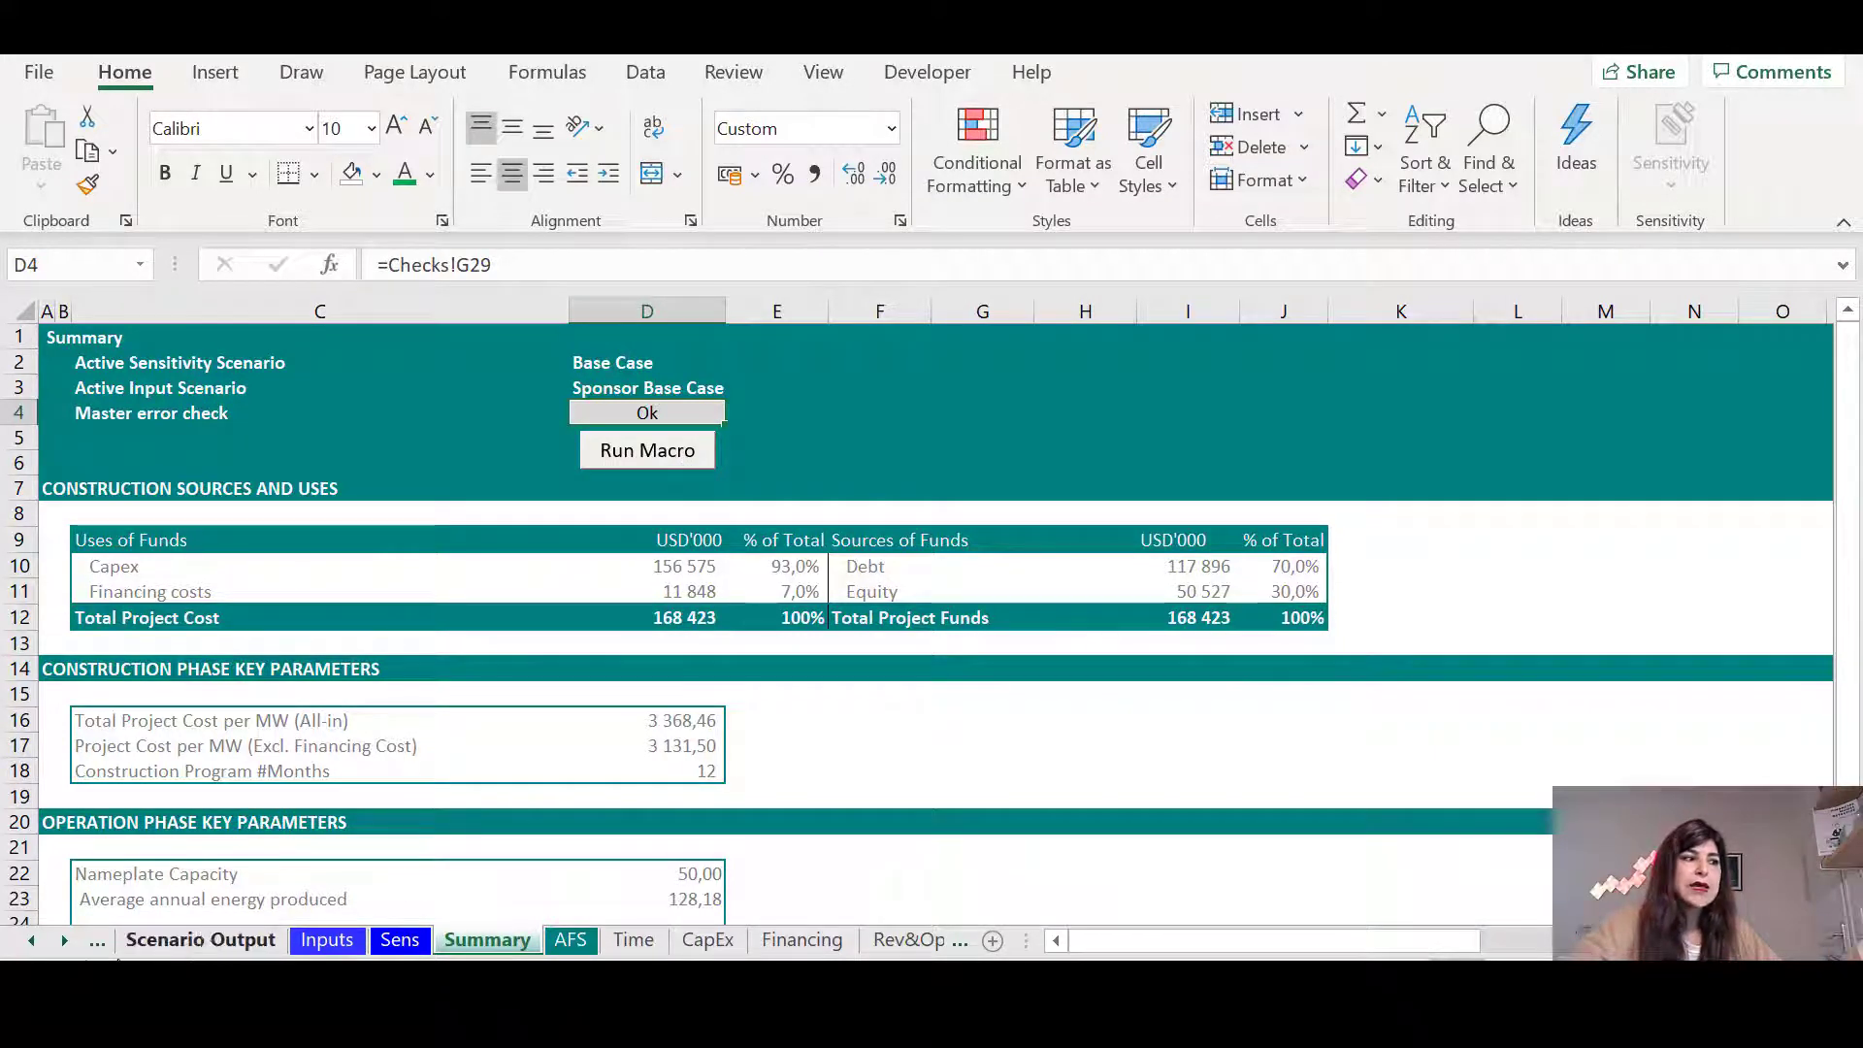
{"action": "left_click", "coordinate": [31, 939]}
{"action": "left_click", "coordinate": [31, 939]}
{"action": "left_click", "coordinate": [31, 940]}
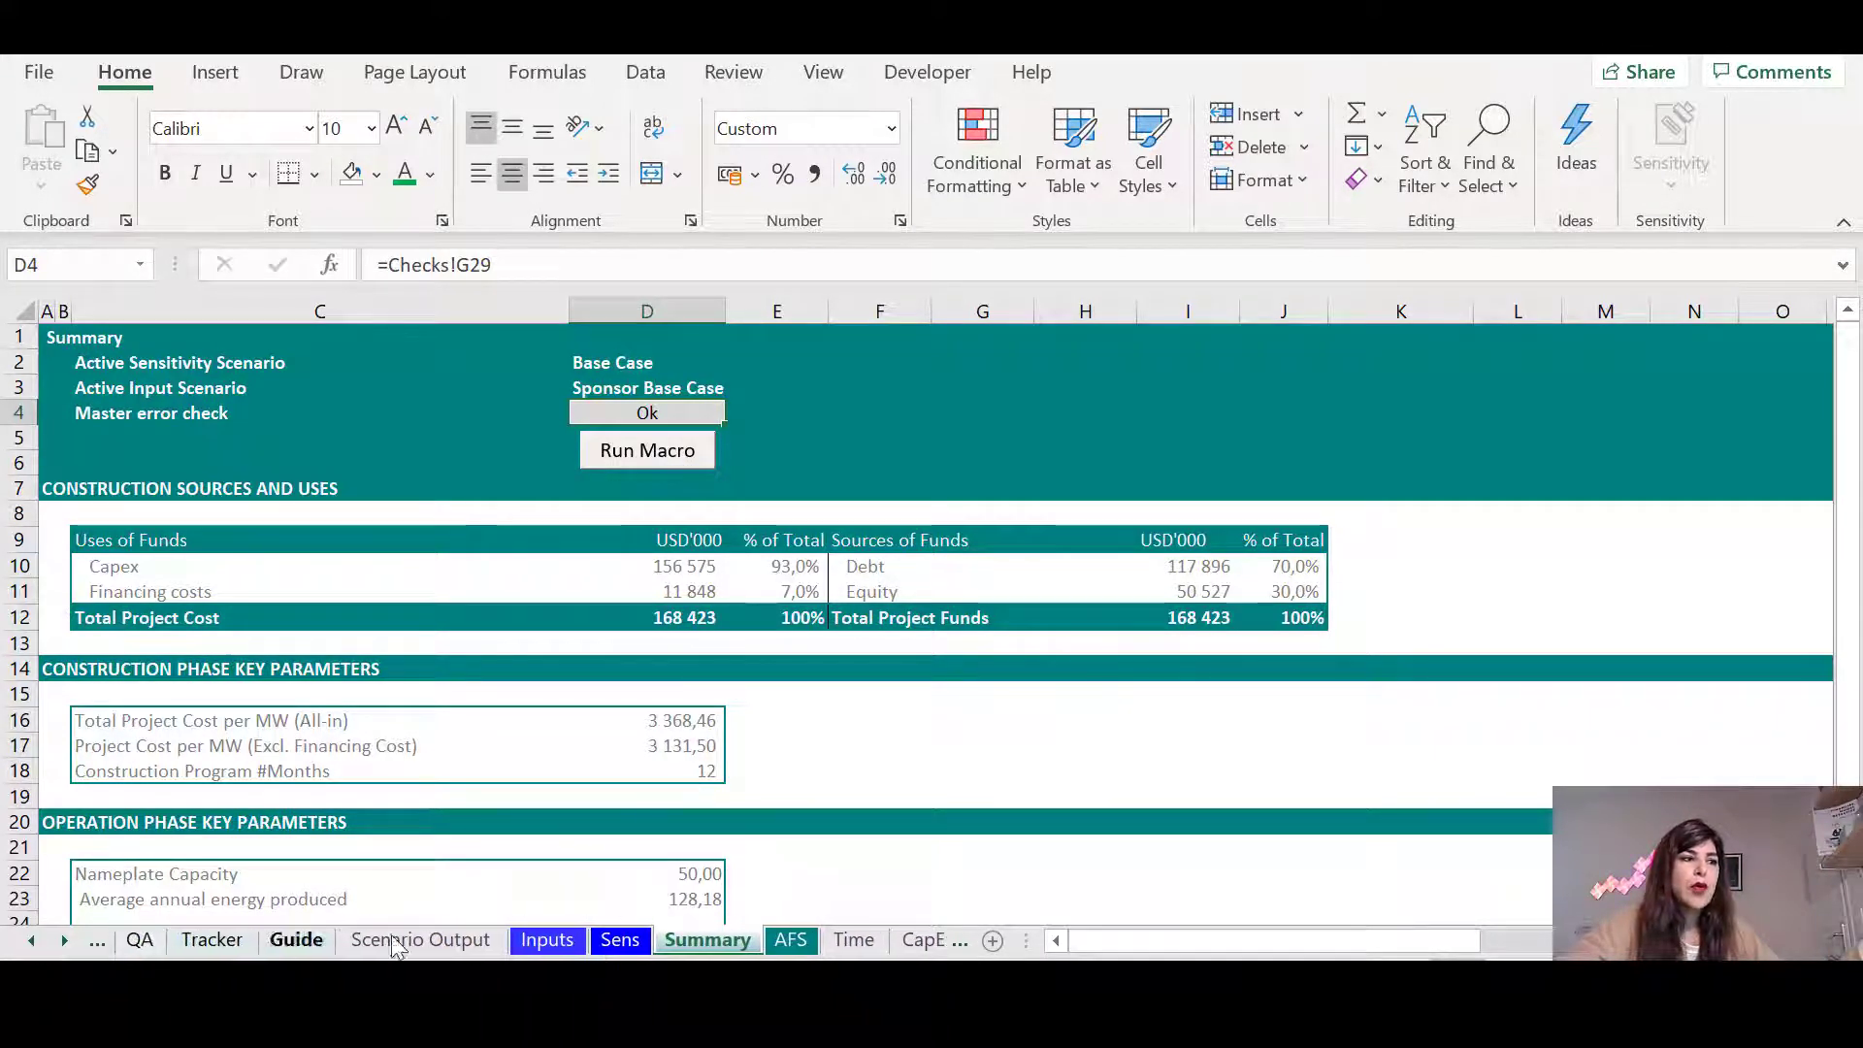
{"action": "left_click", "coordinate": [296, 940]}
{"action": "scroll", "coordinate": [777, 689], "scroll_direction": "down", "scroll_amount": 5}
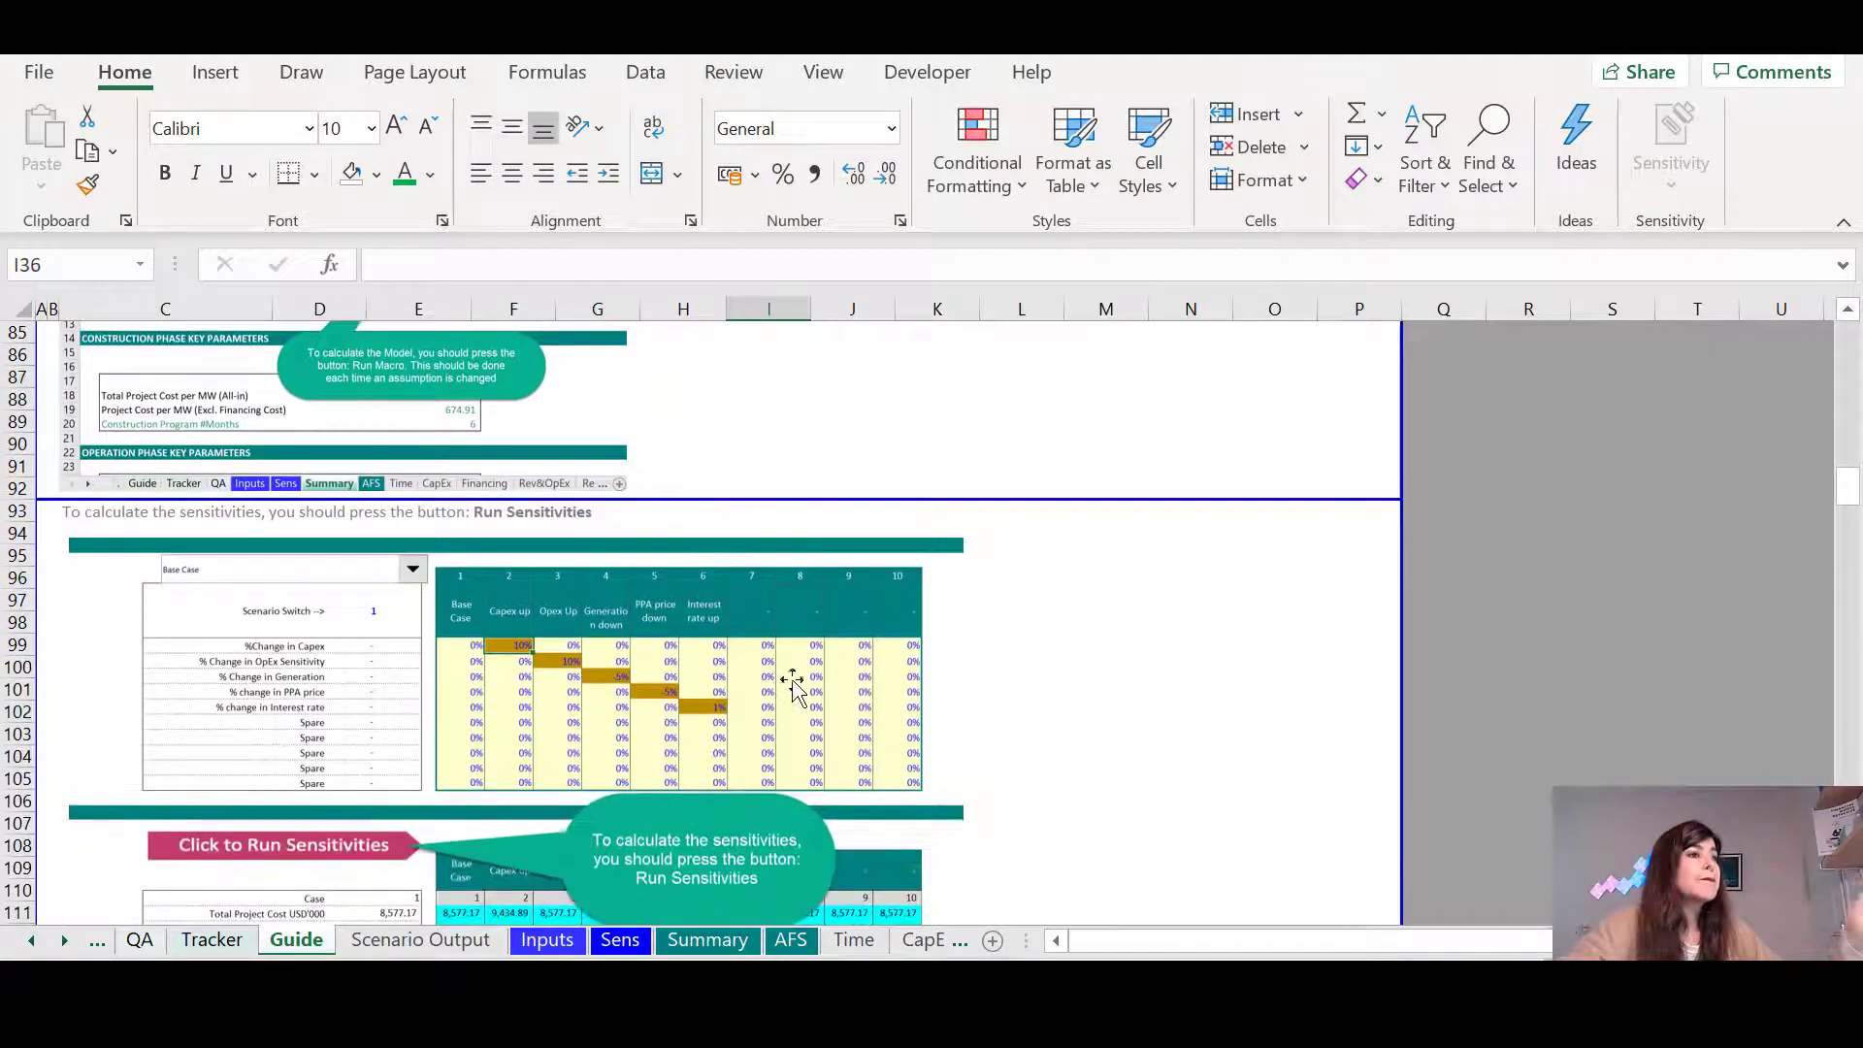
{"action": "scroll", "coordinate": [786, 694], "scroll_direction": "down", "scroll_amount": 7}
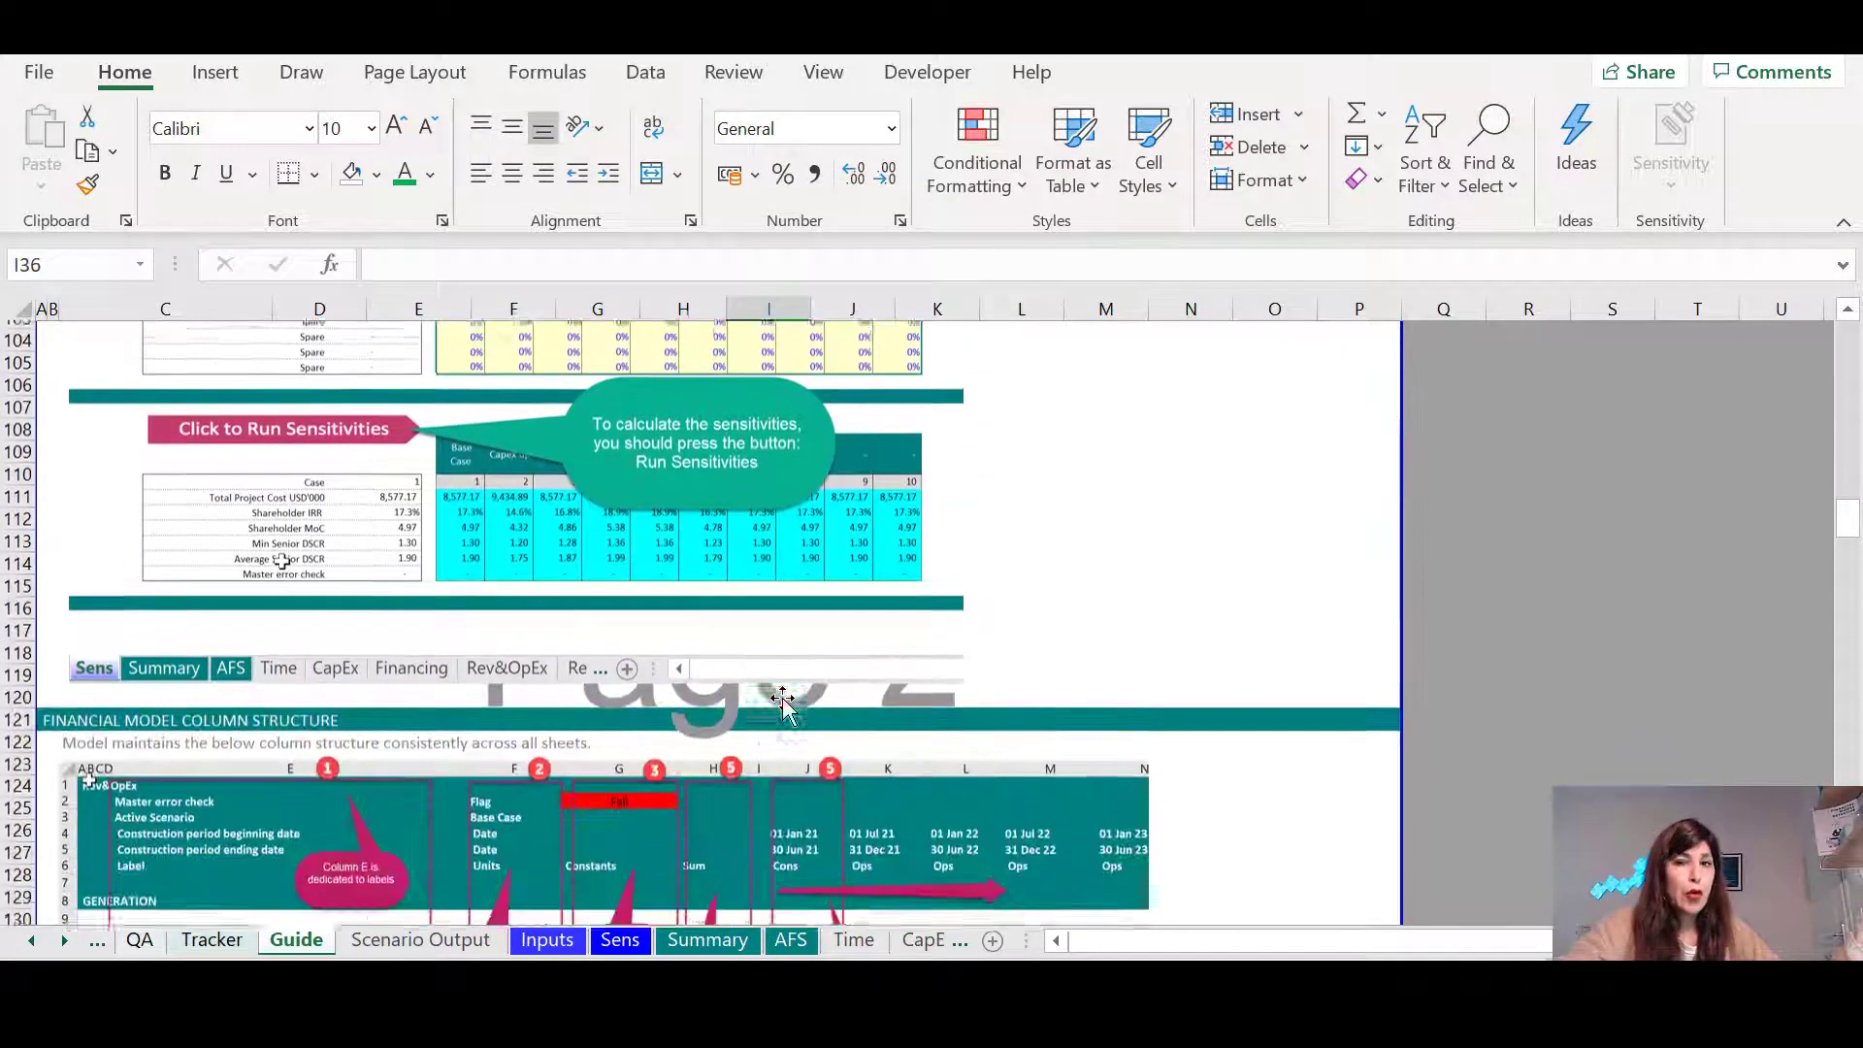
{"action": "scroll", "coordinate": [782, 698], "scroll_direction": "down", "scroll_amount": 4}
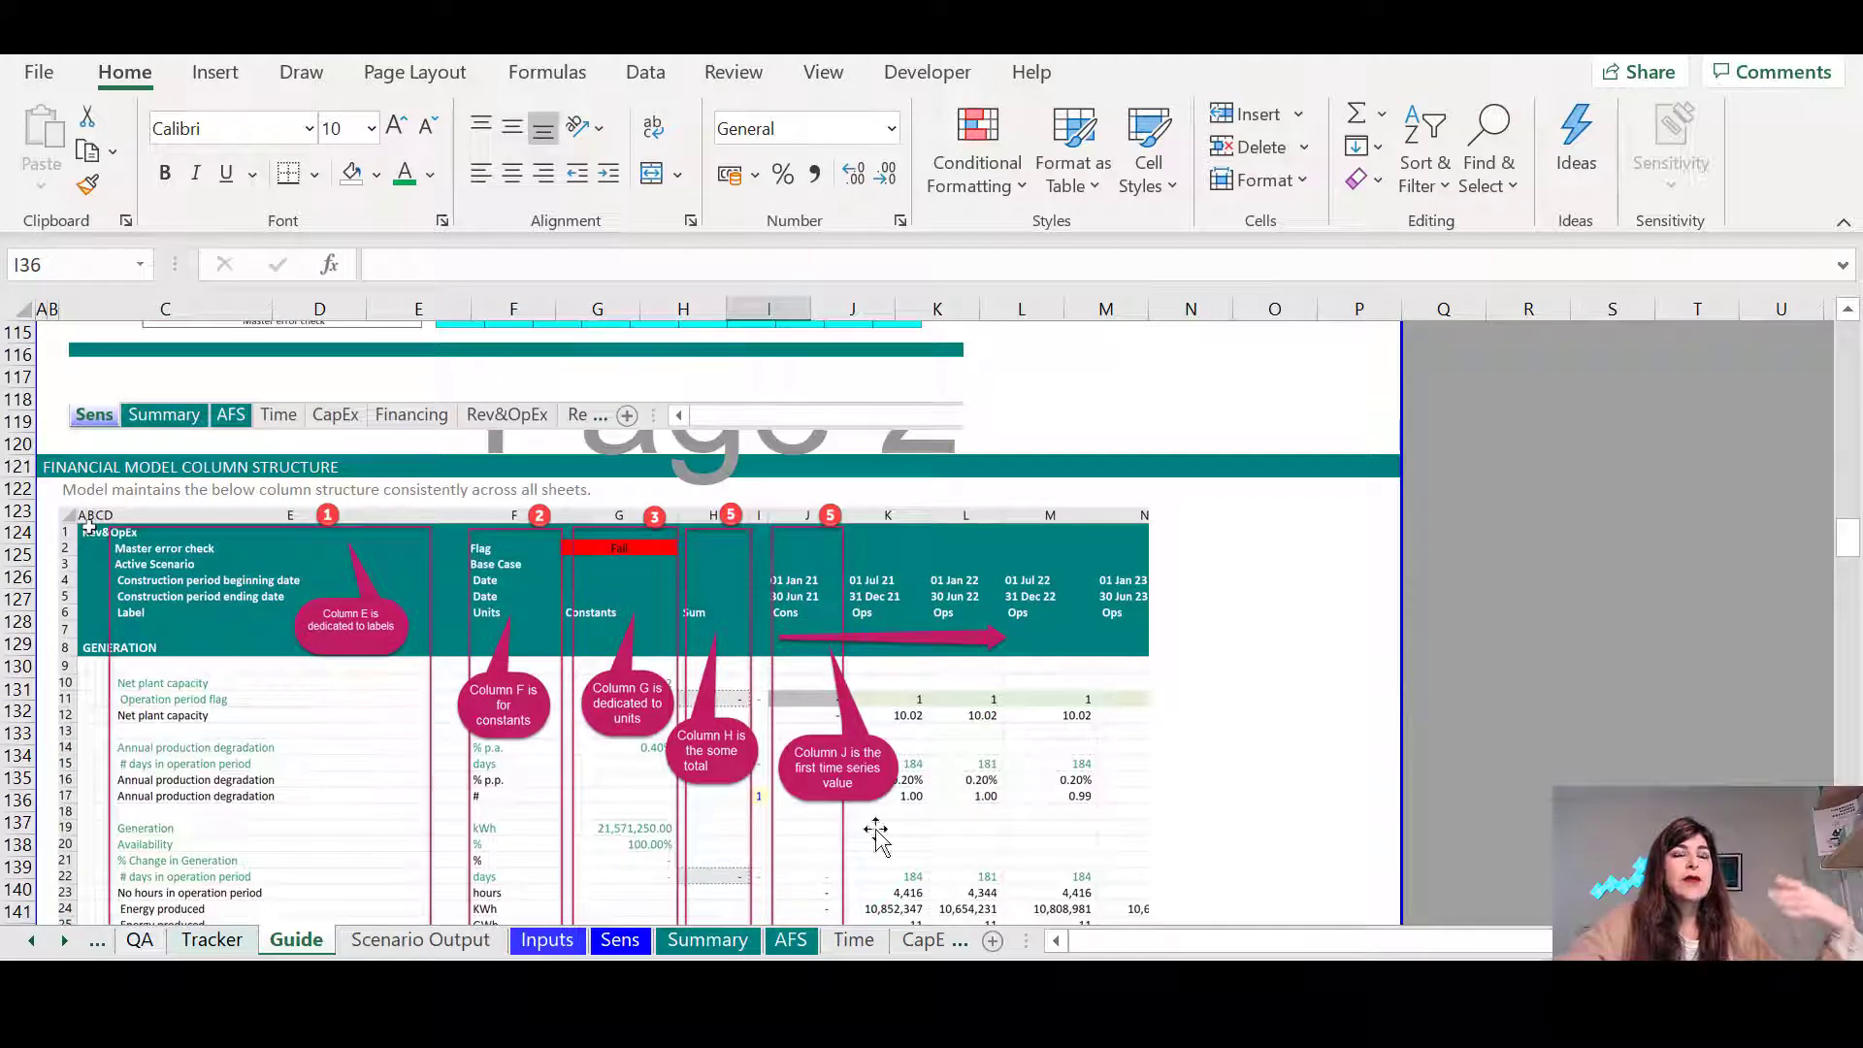
{"action": "scroll", "coordinate": [845, 837], "scroll_direction": "down", "scroll_amount": 1}
{"action": "scroll", "coordinate": [811, 845], "scroll_direction": "down", "scroll_amount": 1}
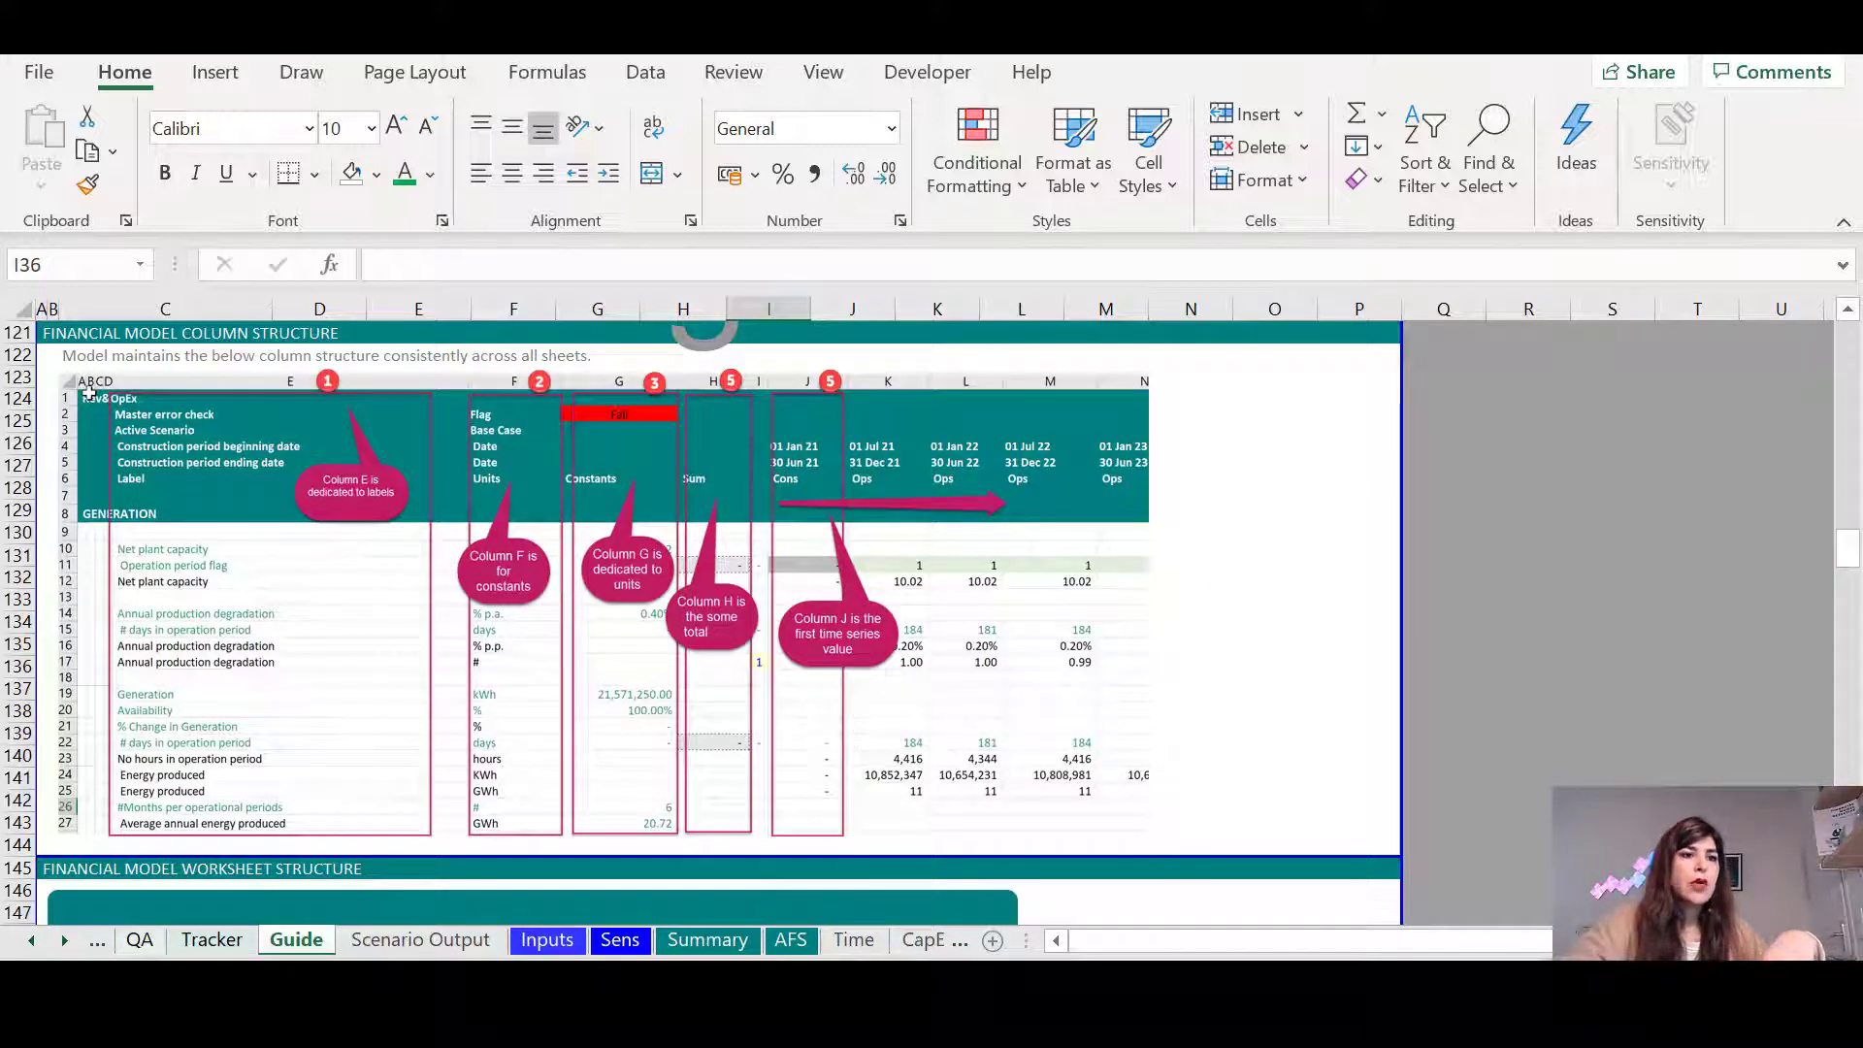
{"action": "left_click", "coordinate": [854, 939]}
{"action": "left_click", "coordinate": [922, 939]}
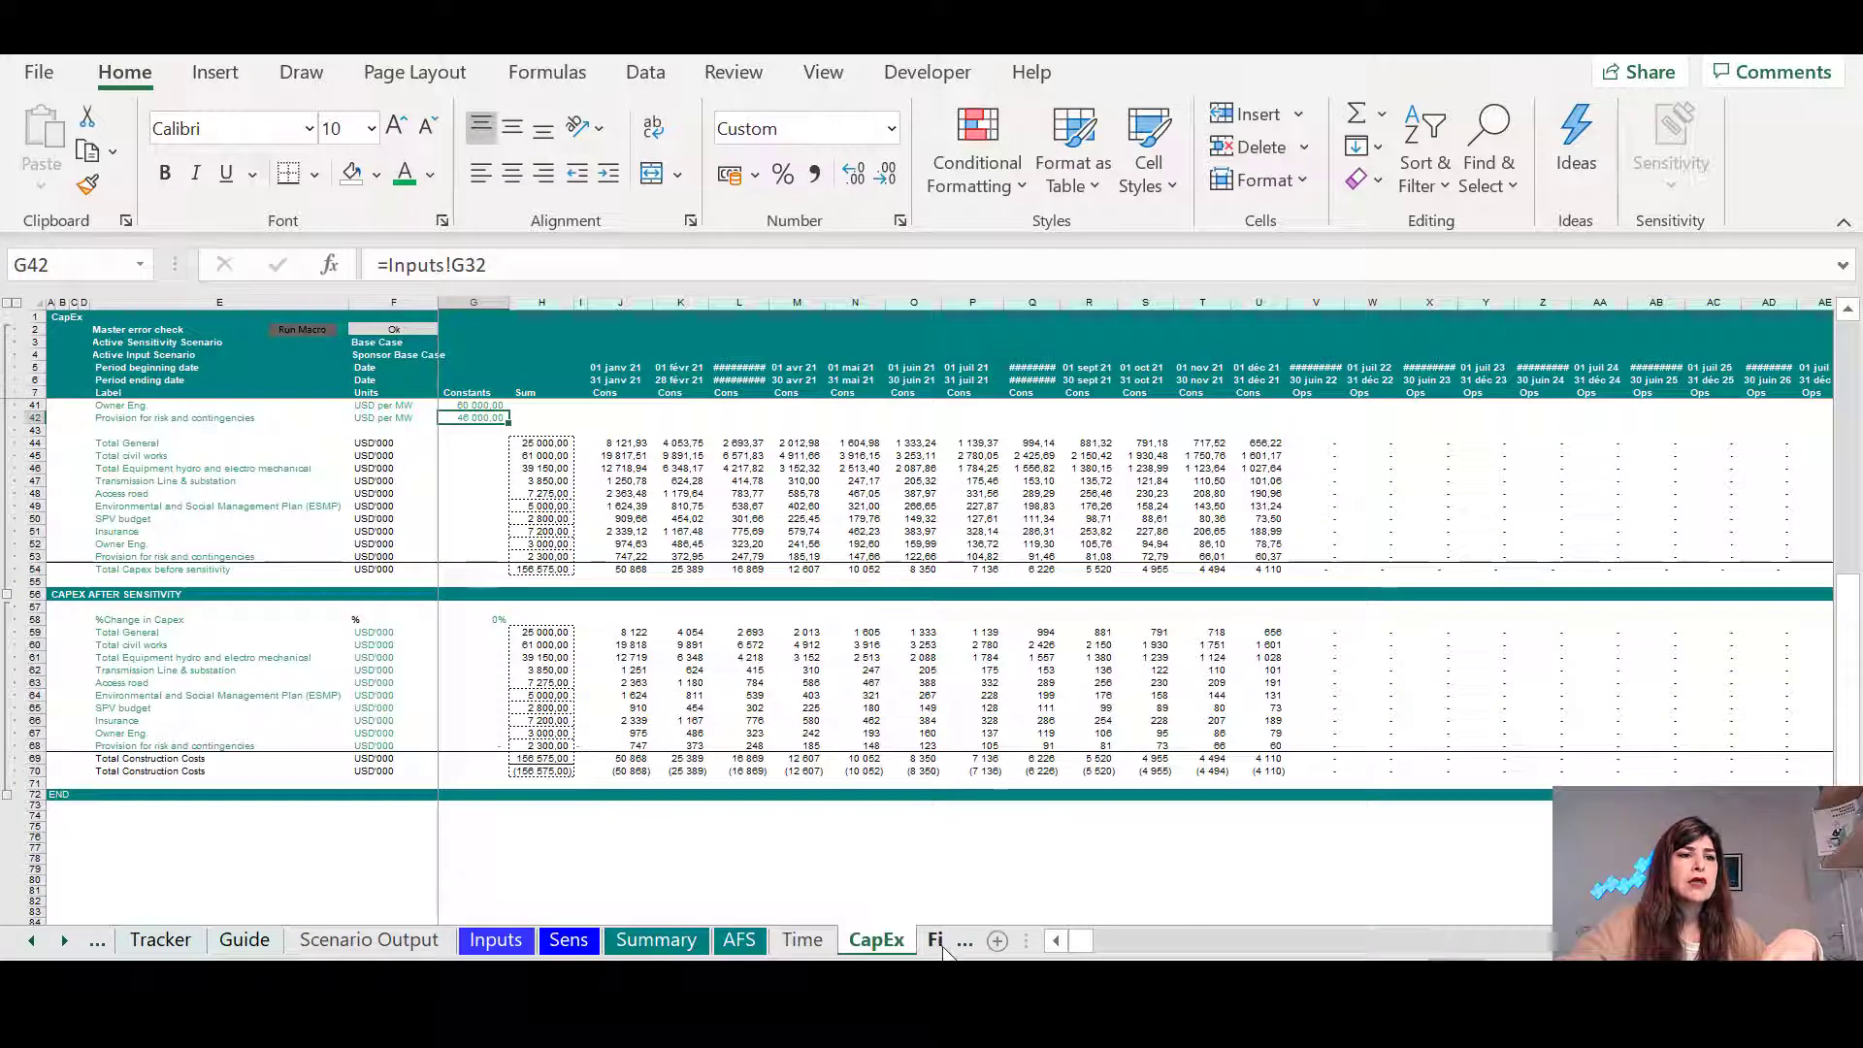
{"action": "left_click", "coordinate": [802, 940]}
{"action": "scroll", "coordinate": [1104, 640], "scroll_direction": "up", "scroll_amount": 1}
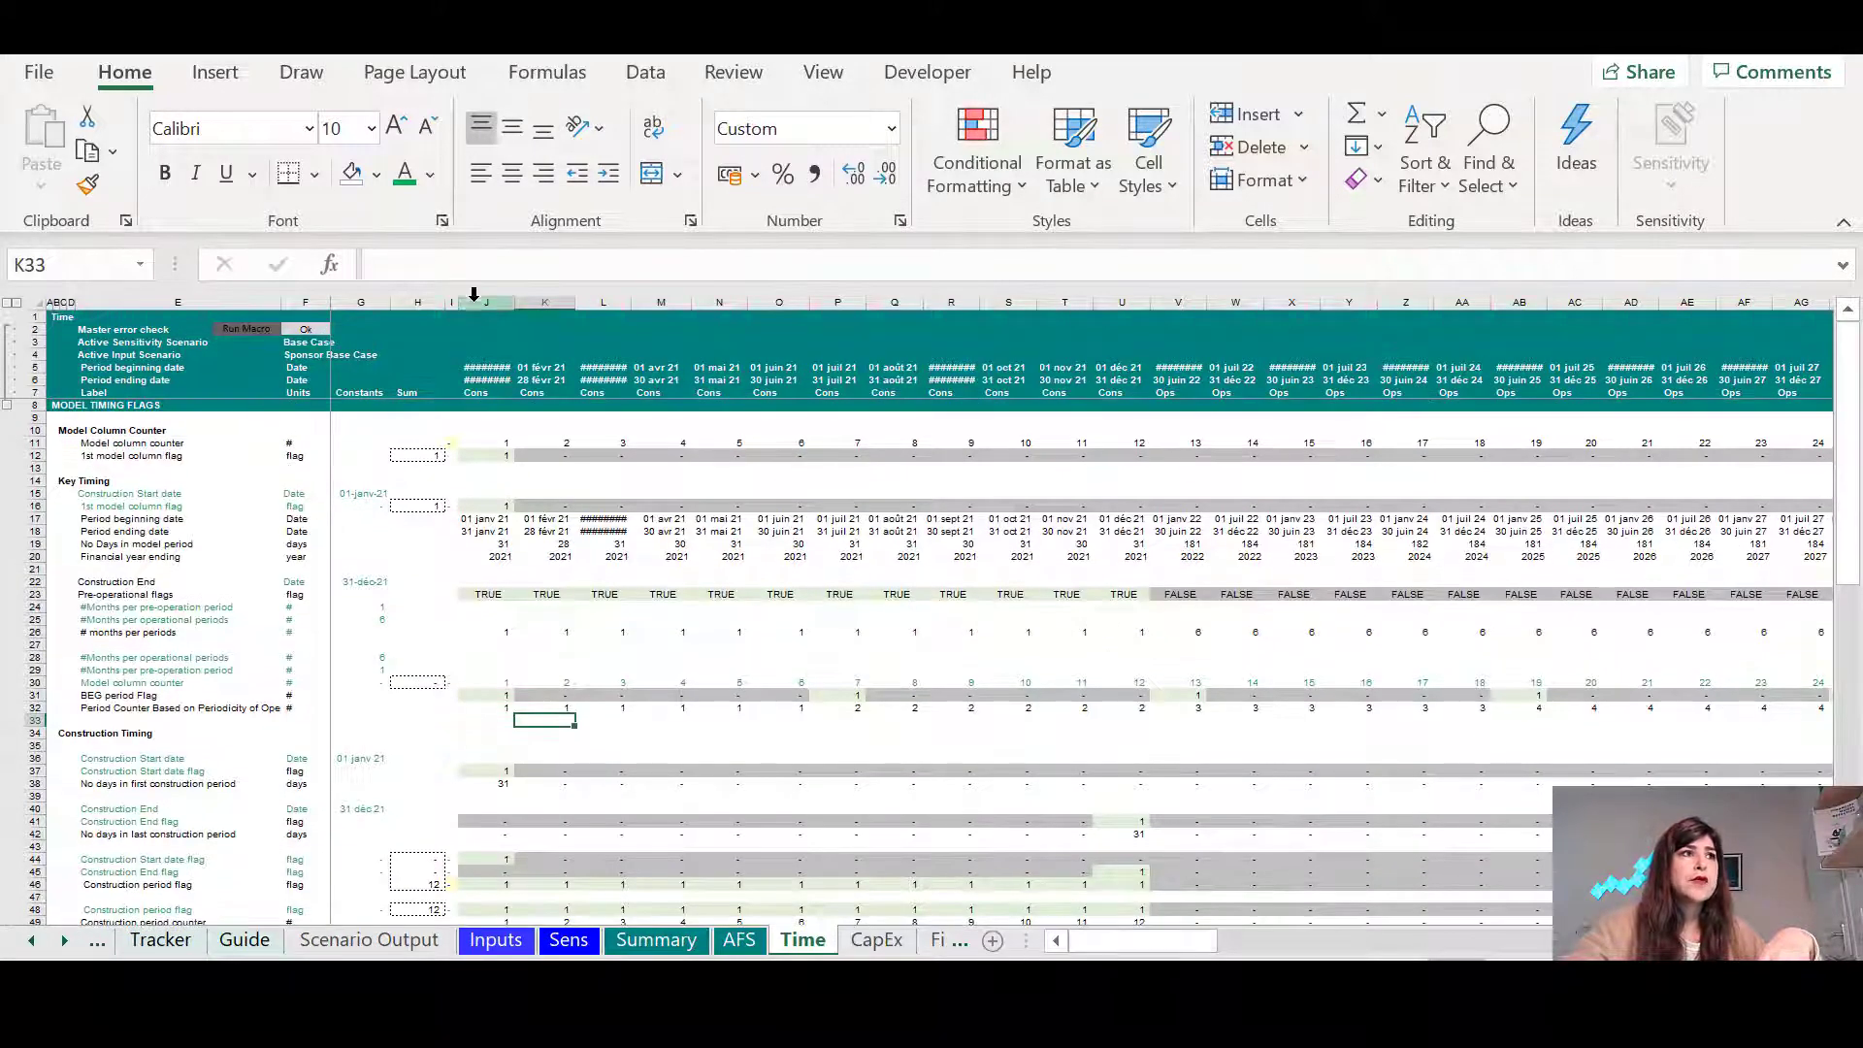
{"action": "left_click", "coordinate": [492, 294]}
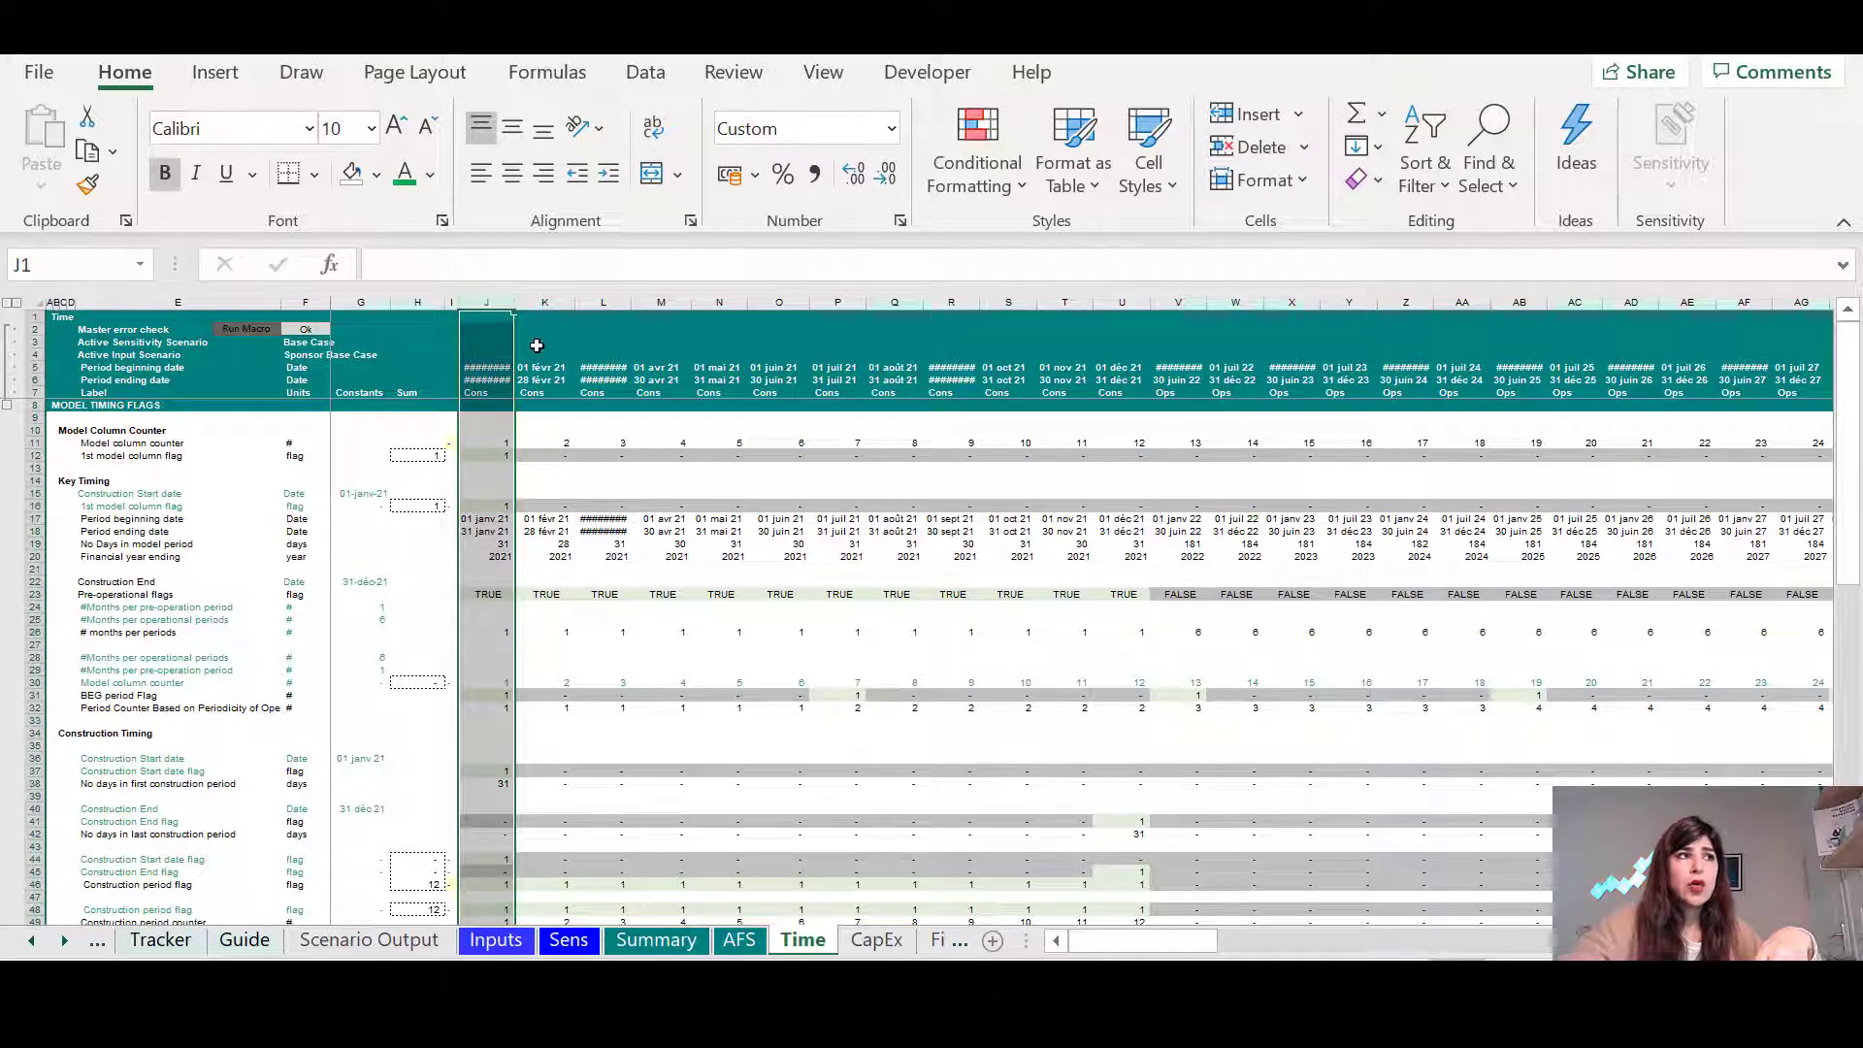
{"action": "left_click", "coordinate": [417, 299]}
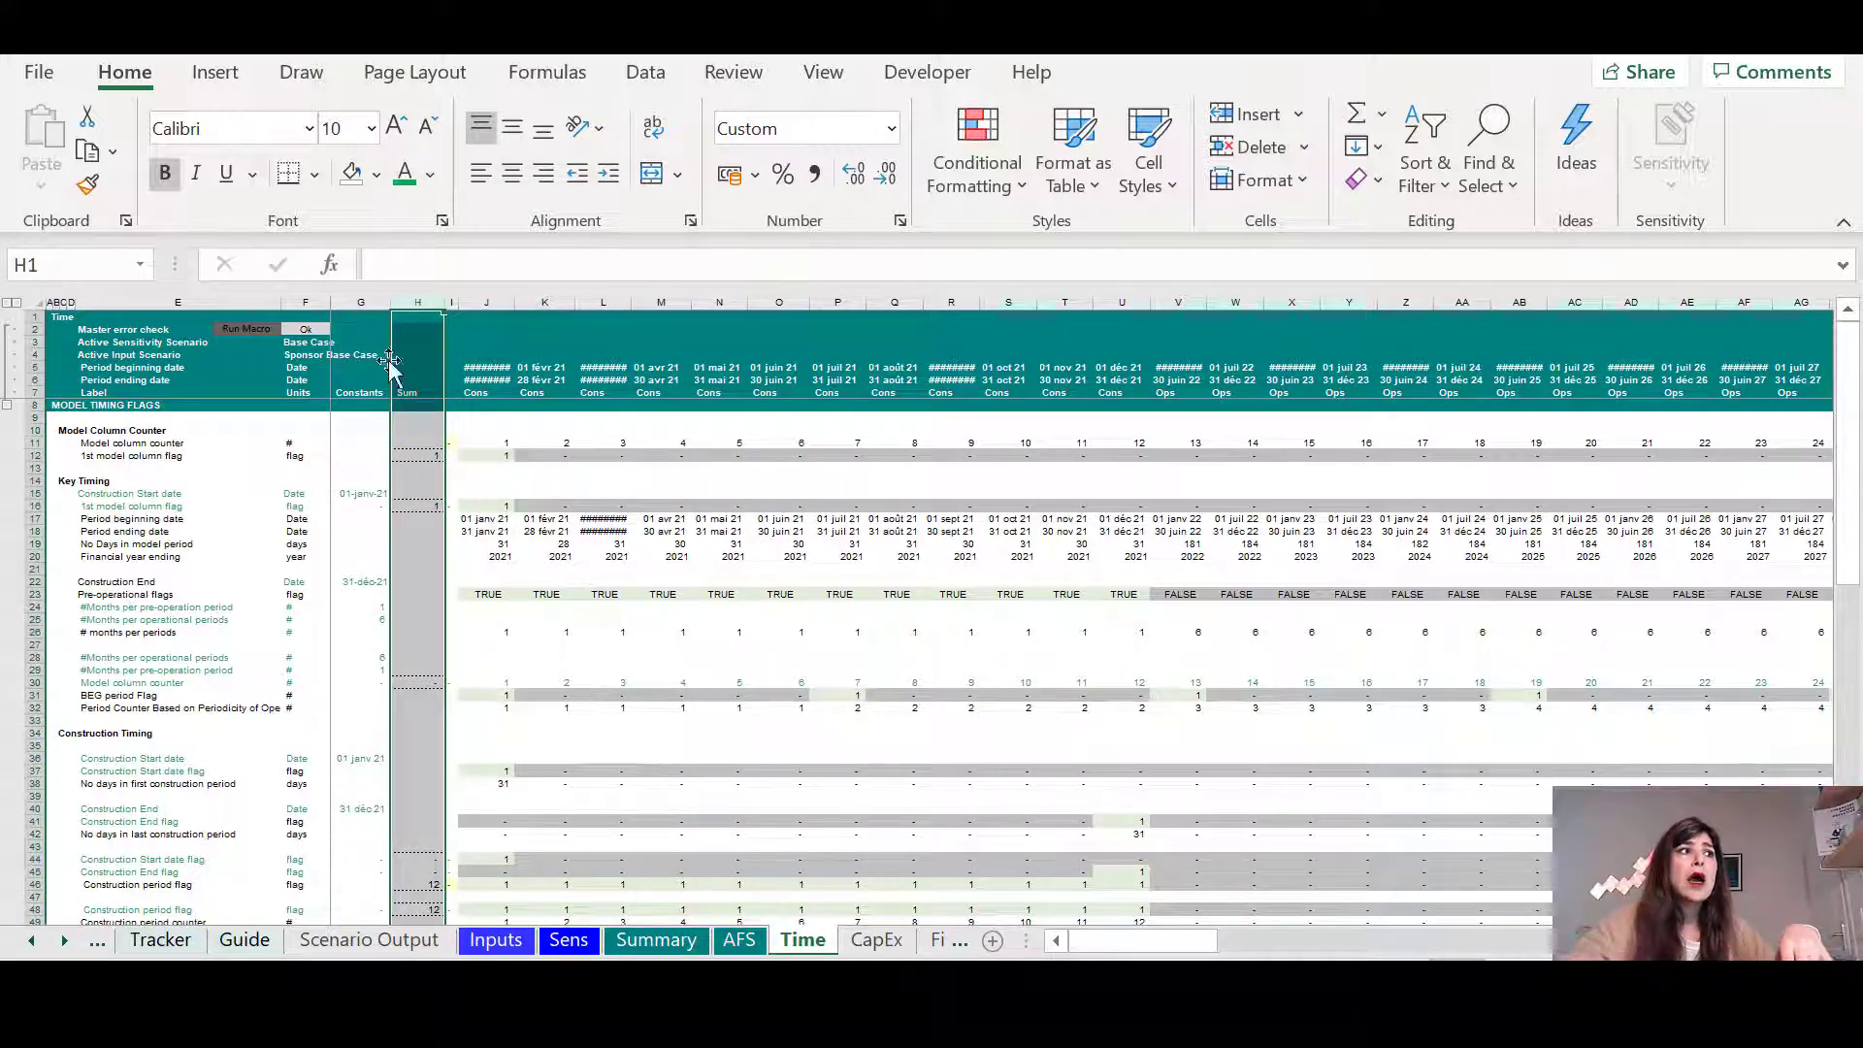
{"action": "left_click", "coordinate": [359, 301]}
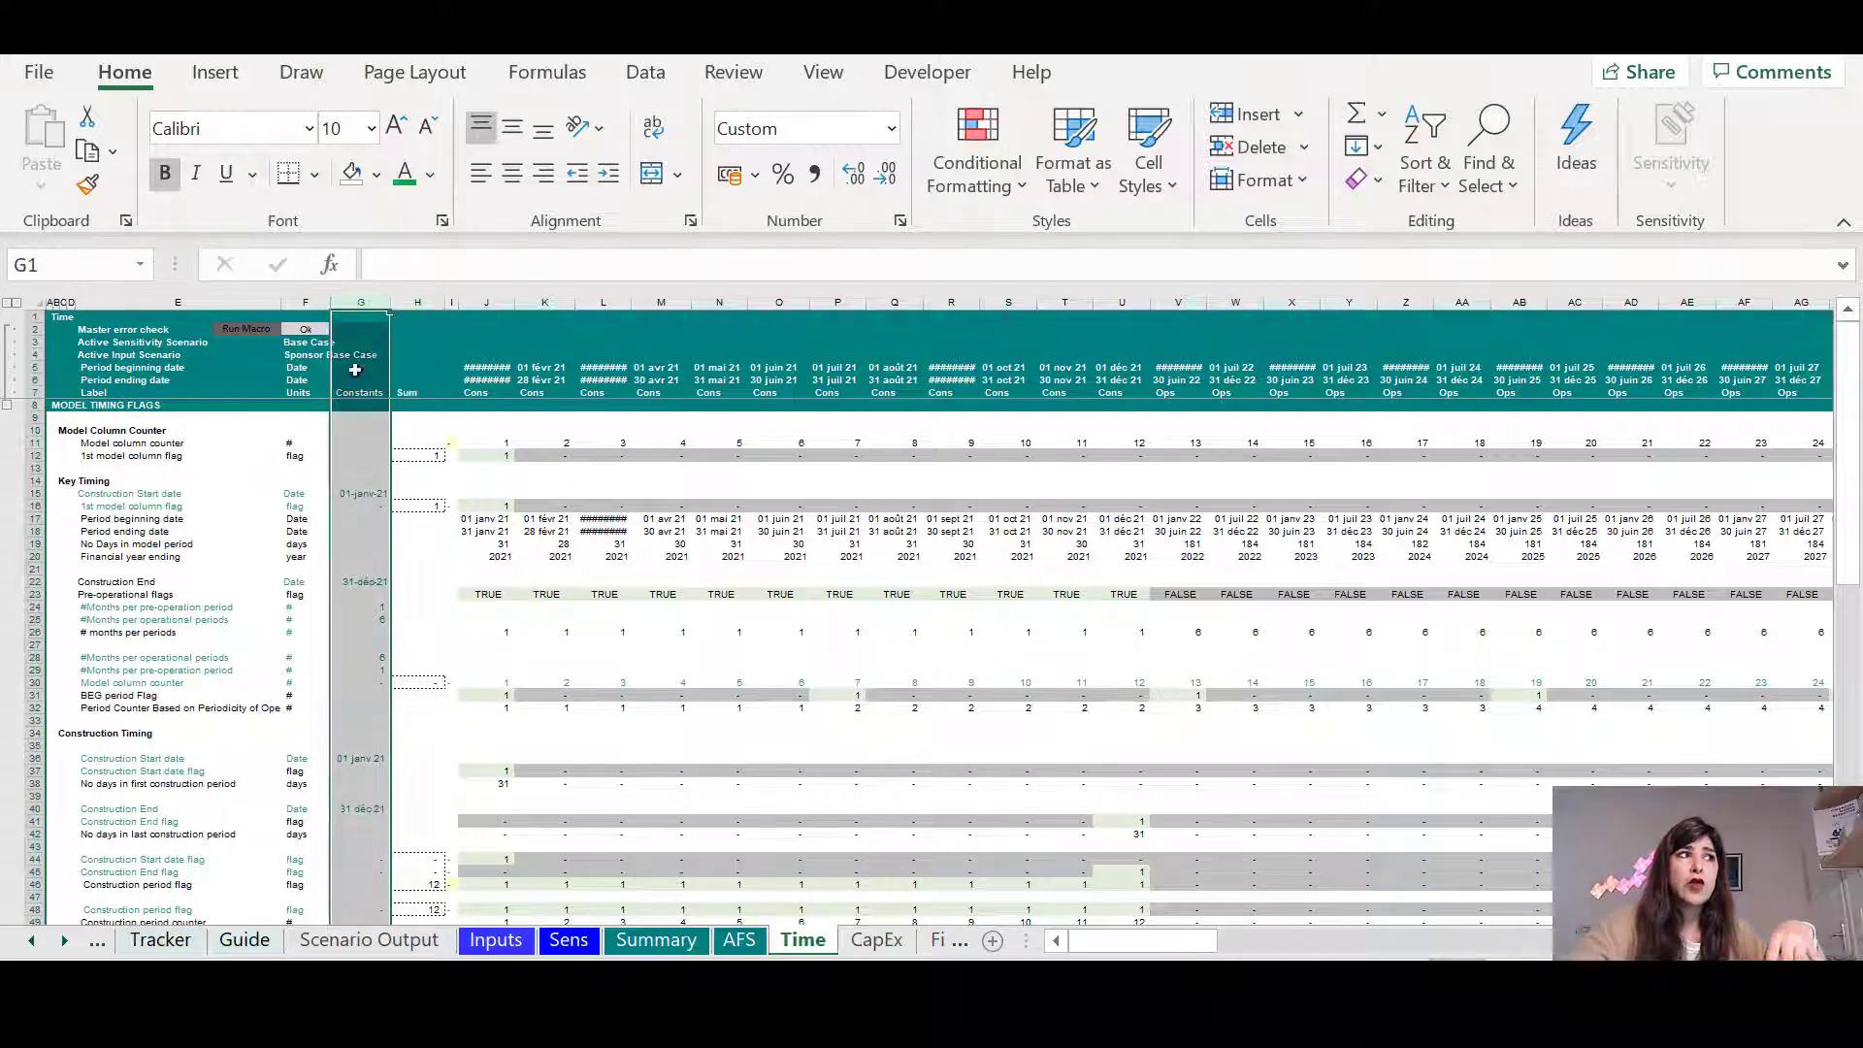
{"action": "left_click", "coordinate": [303, 297]}
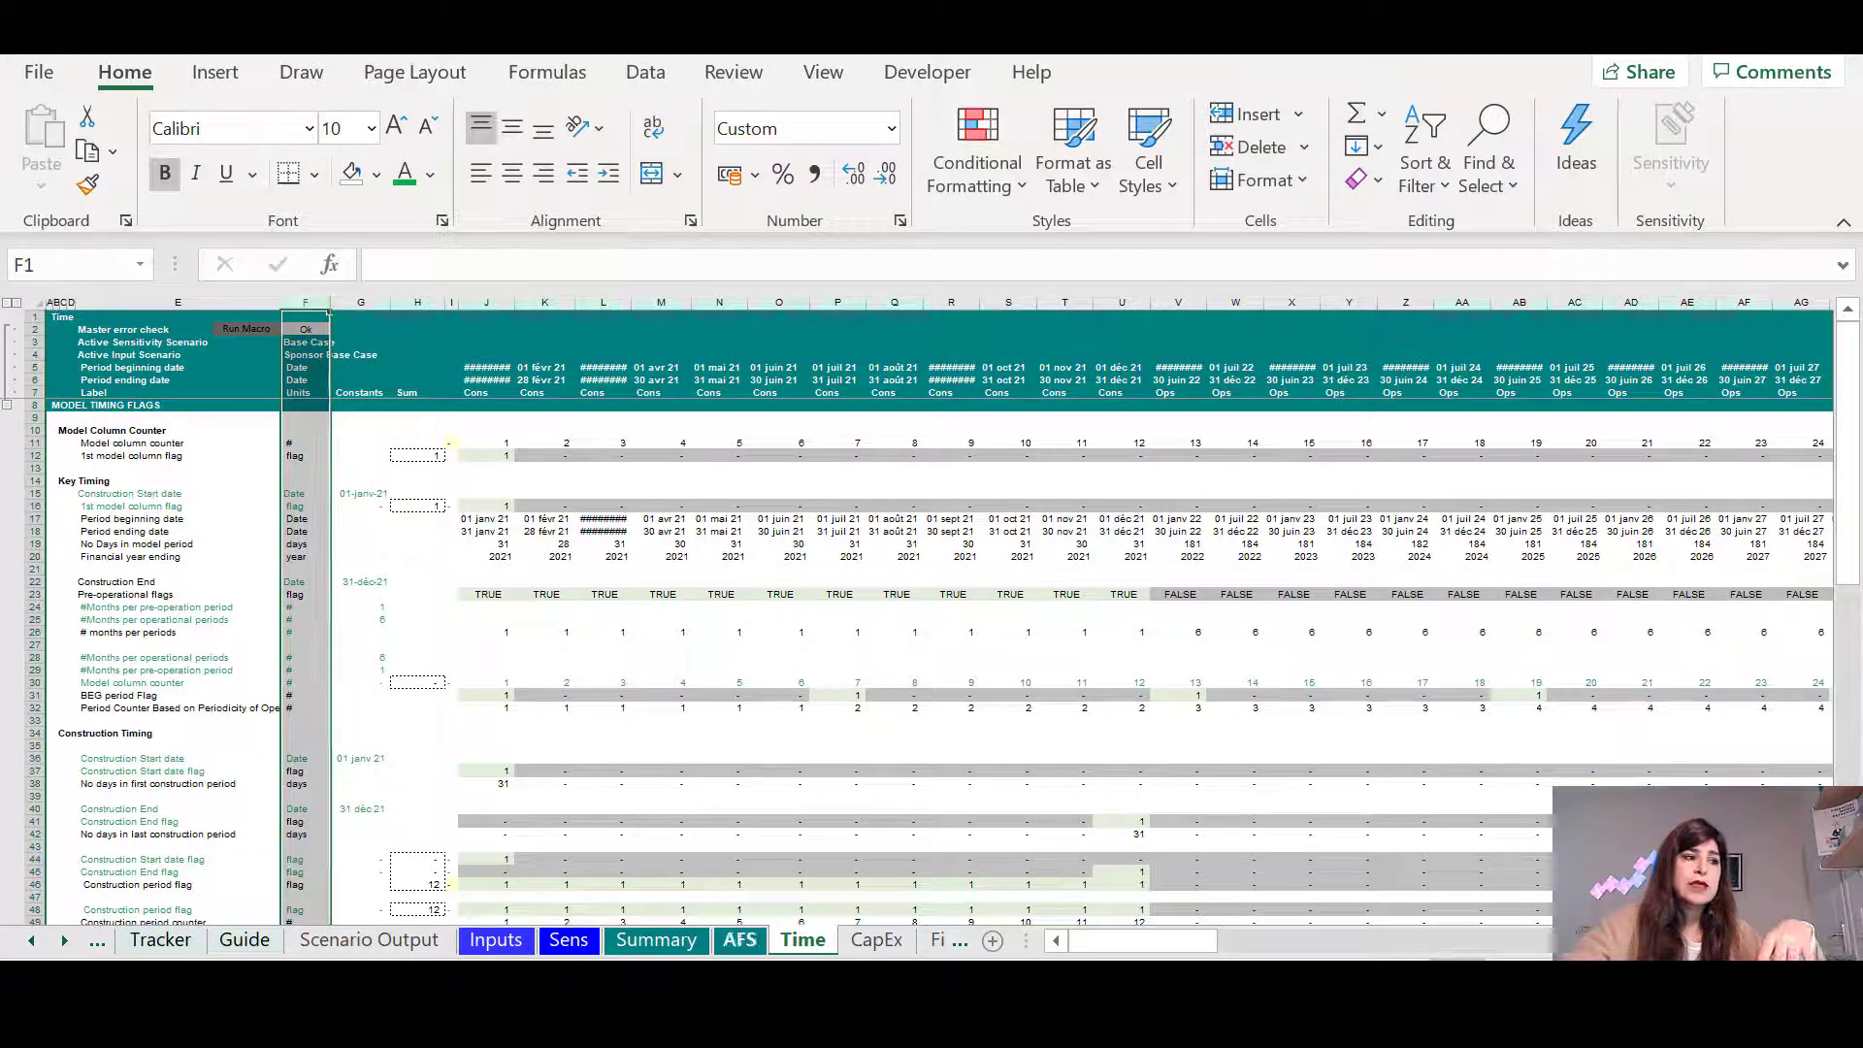
{"action": "left_click", "coordinate": [243, 941]}
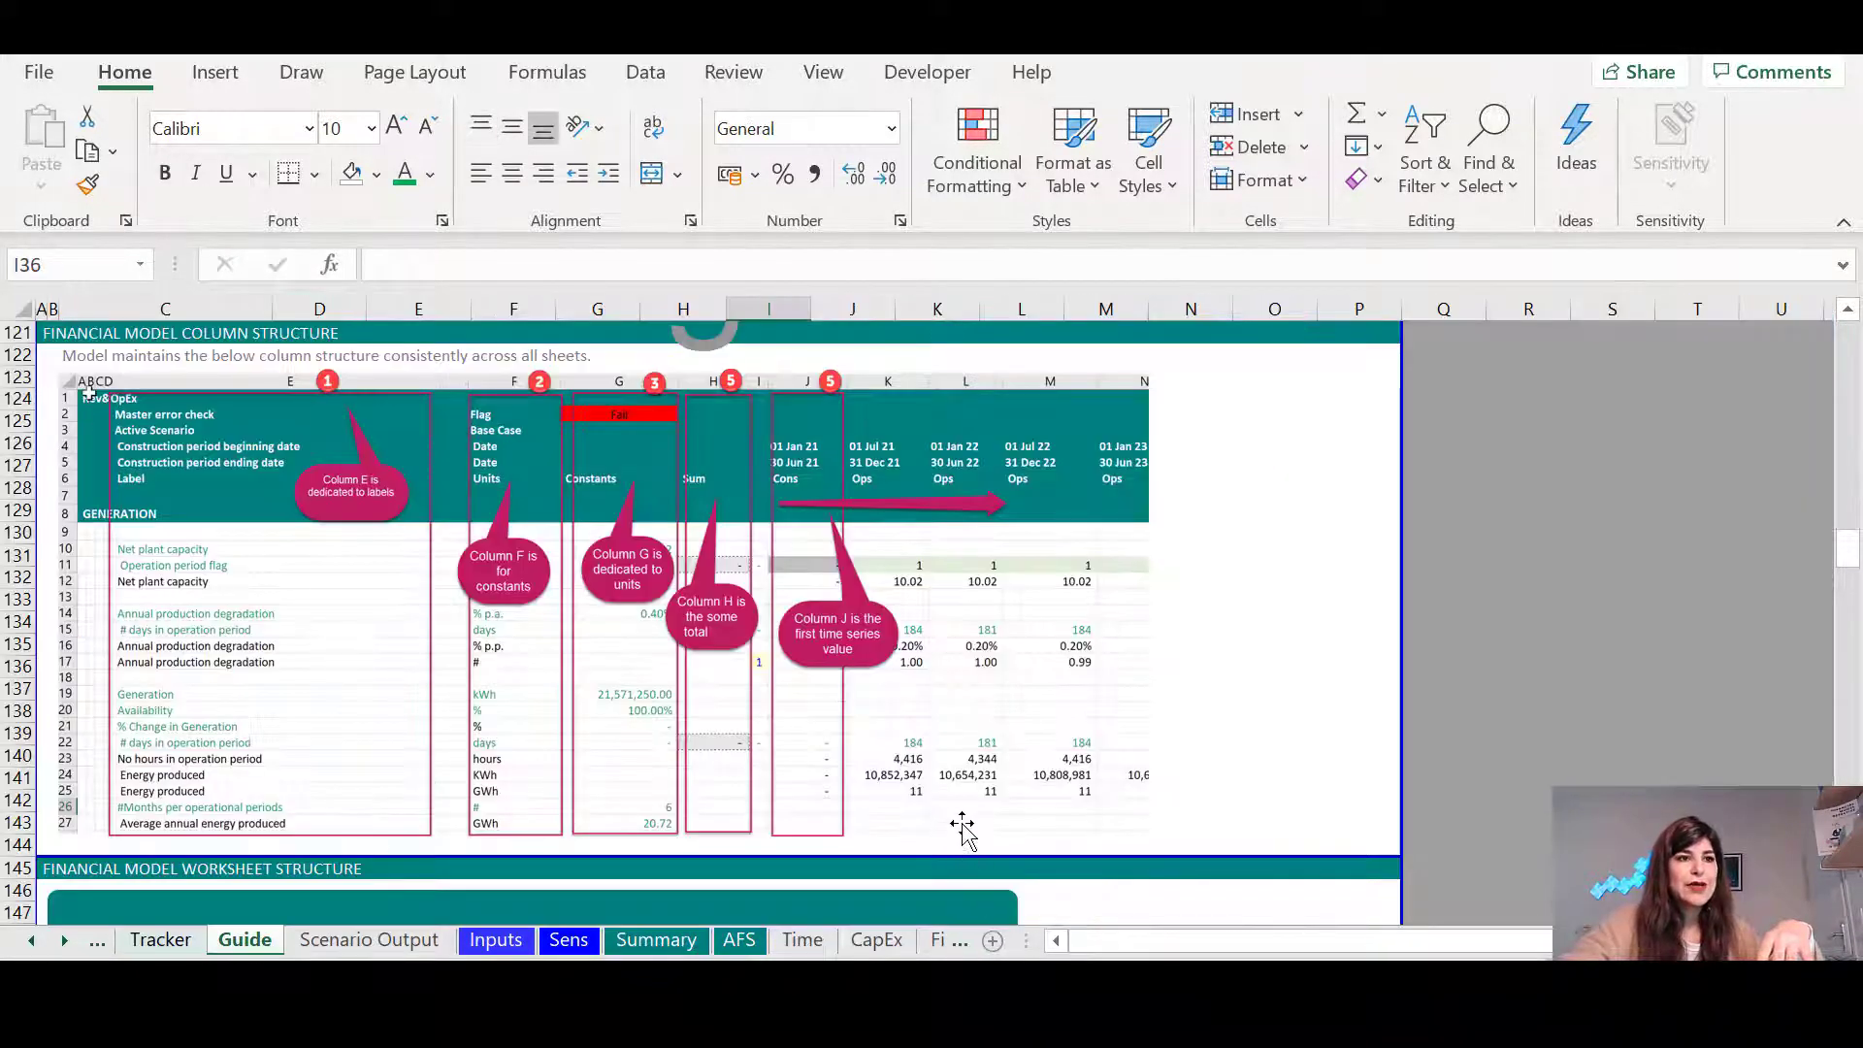
{"action": "scroll", "coordinate": [961, 834], "scroll_direction": "down", "scroll_amount": 4}
{"action": "scroll", "coordinate": [960, 834], "scroll_direction": "down", "scroll_amount": 4}
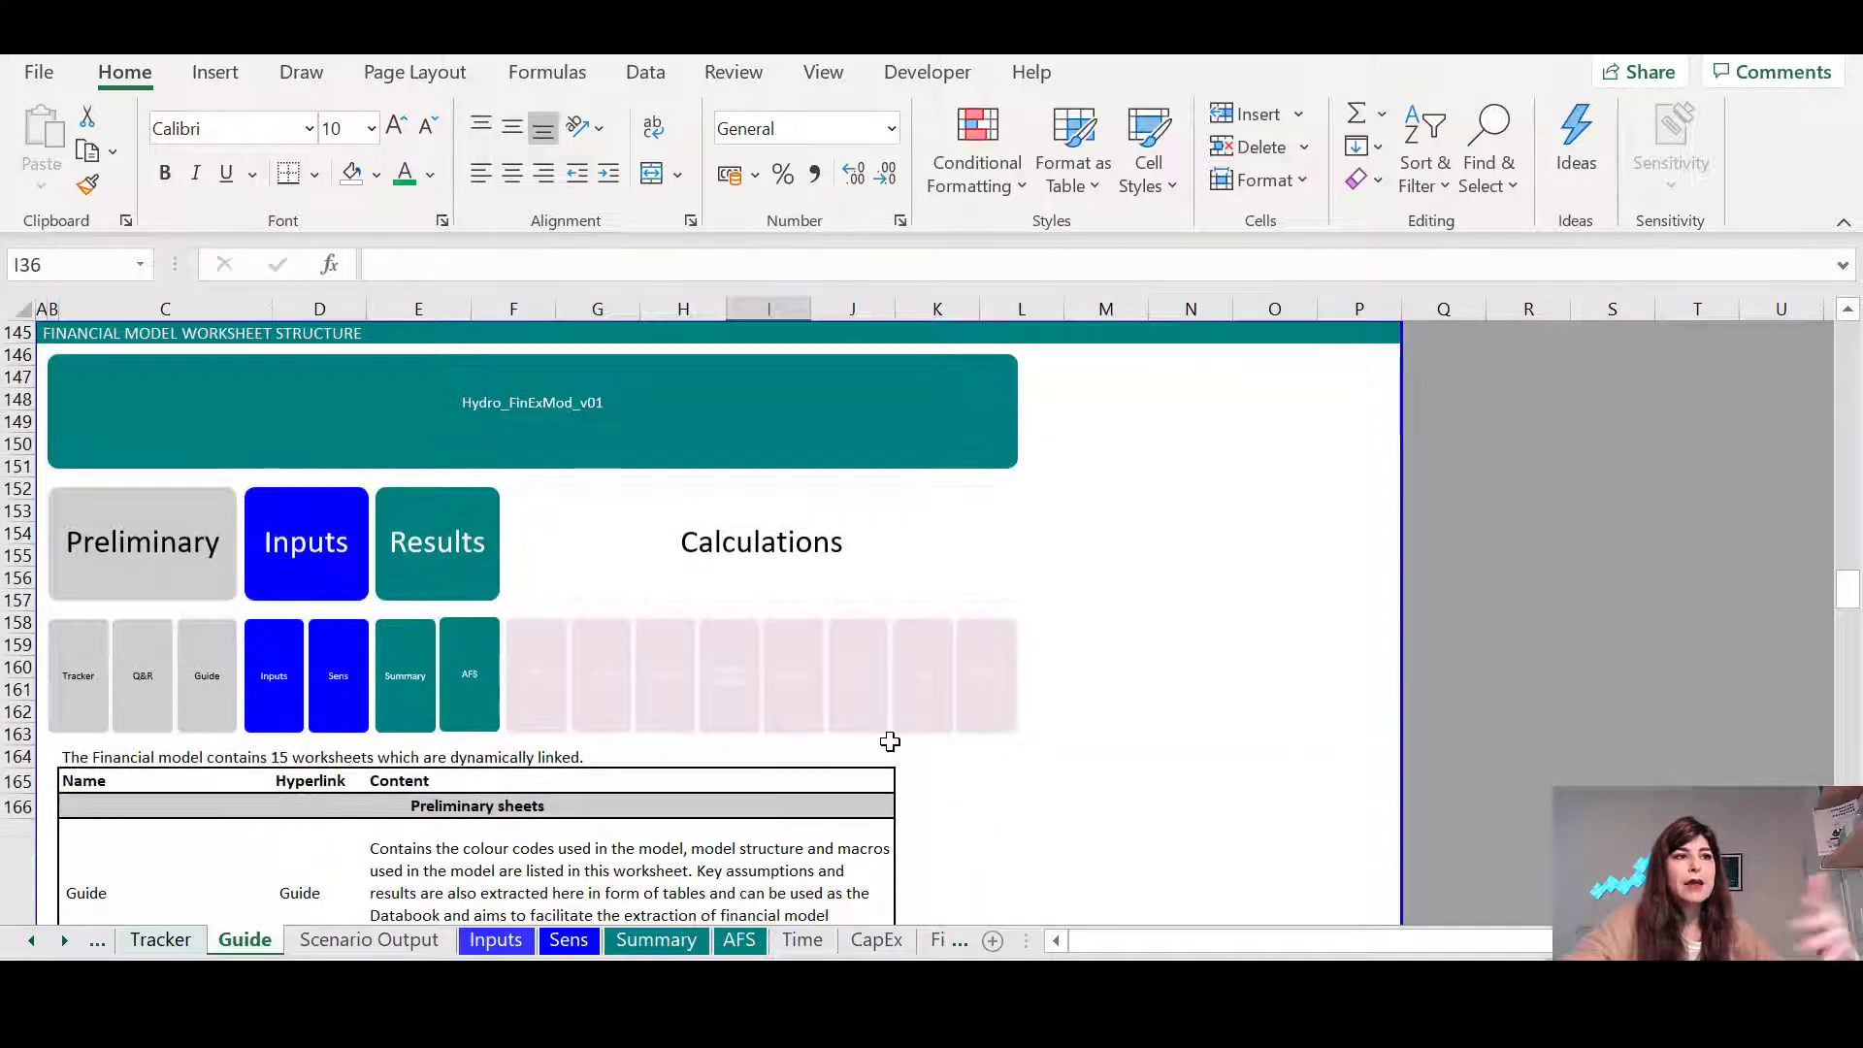
{"action": "scroll", "coordinate": [891, 746], "scroll_direction": "down", "scroll_amount": 3}
{"action": "scroll", "coordinate": [891, 746], "scroll_direction": "down", "scroll_amount": 5}
{"action": "scroll", "coordinate": [636, 782], "scroll_direction": "down", "scroll_amount": 4}
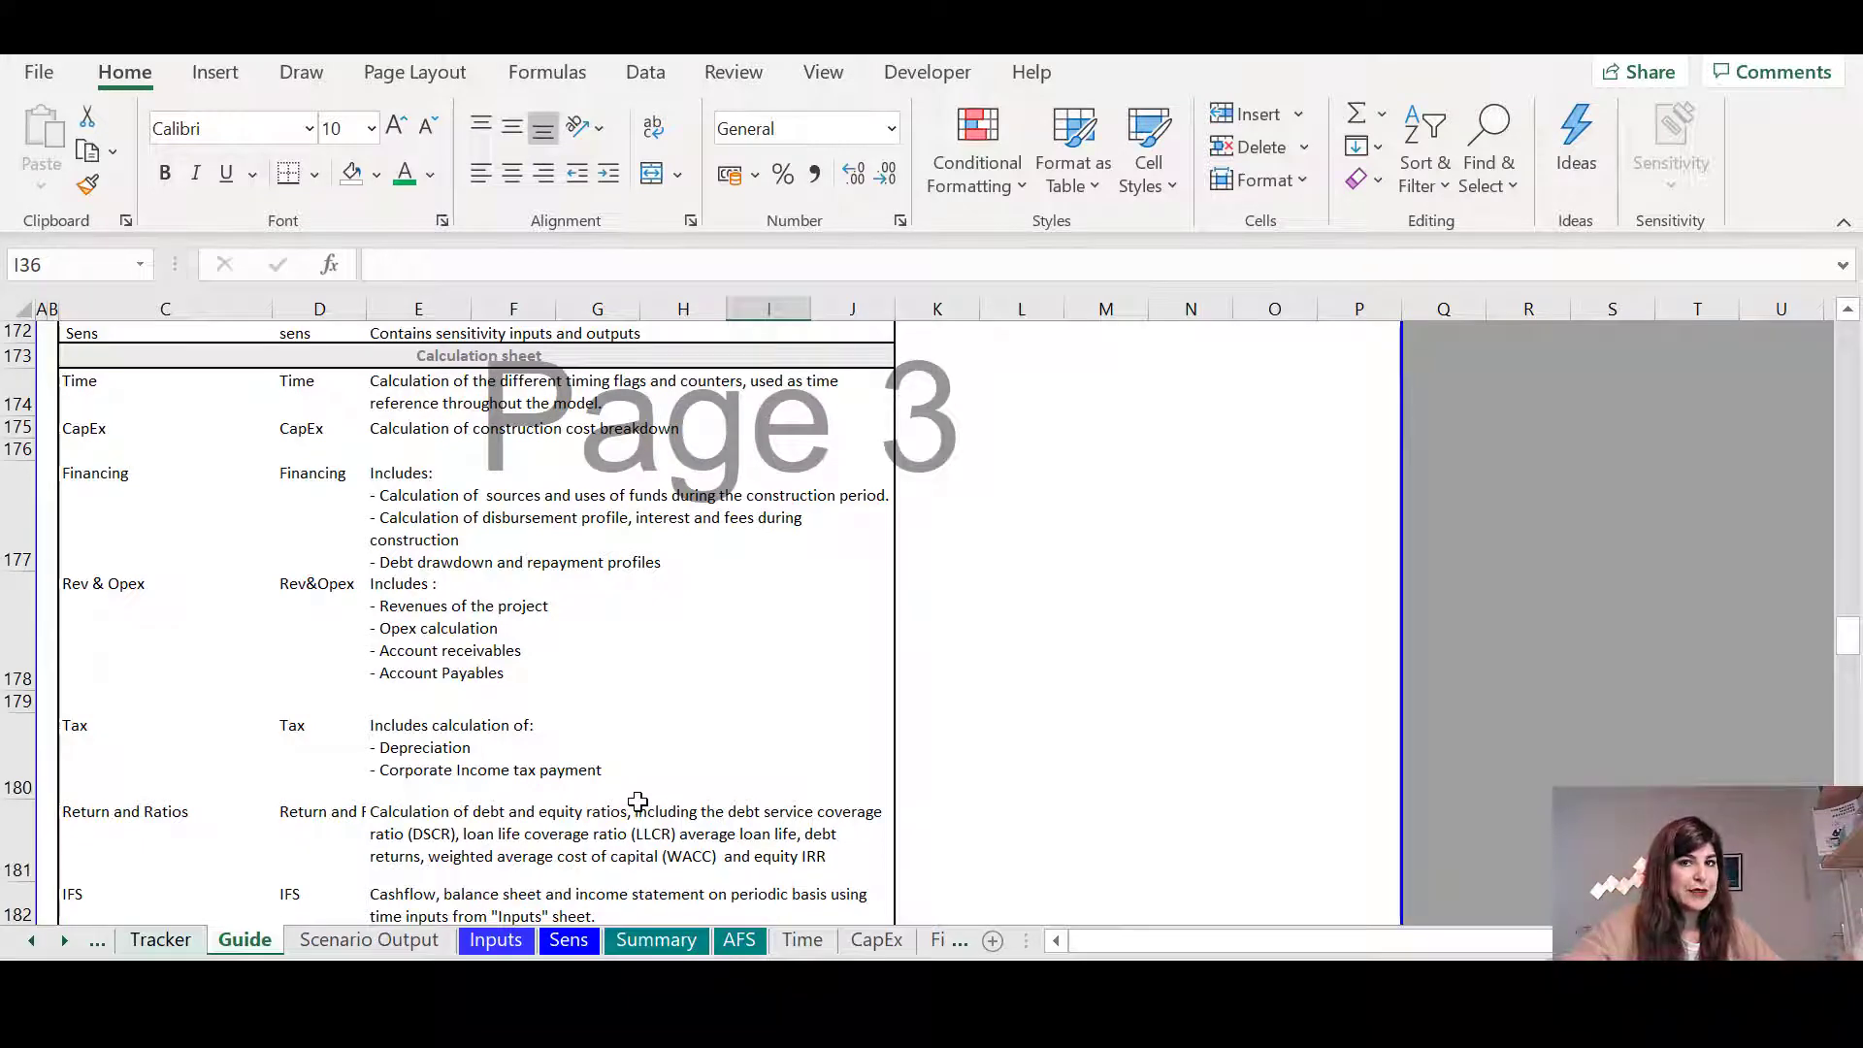
{"action": "scroll", "coordinate": [638, 801], "scroll_direction": "down", "scroll_amount": 5}
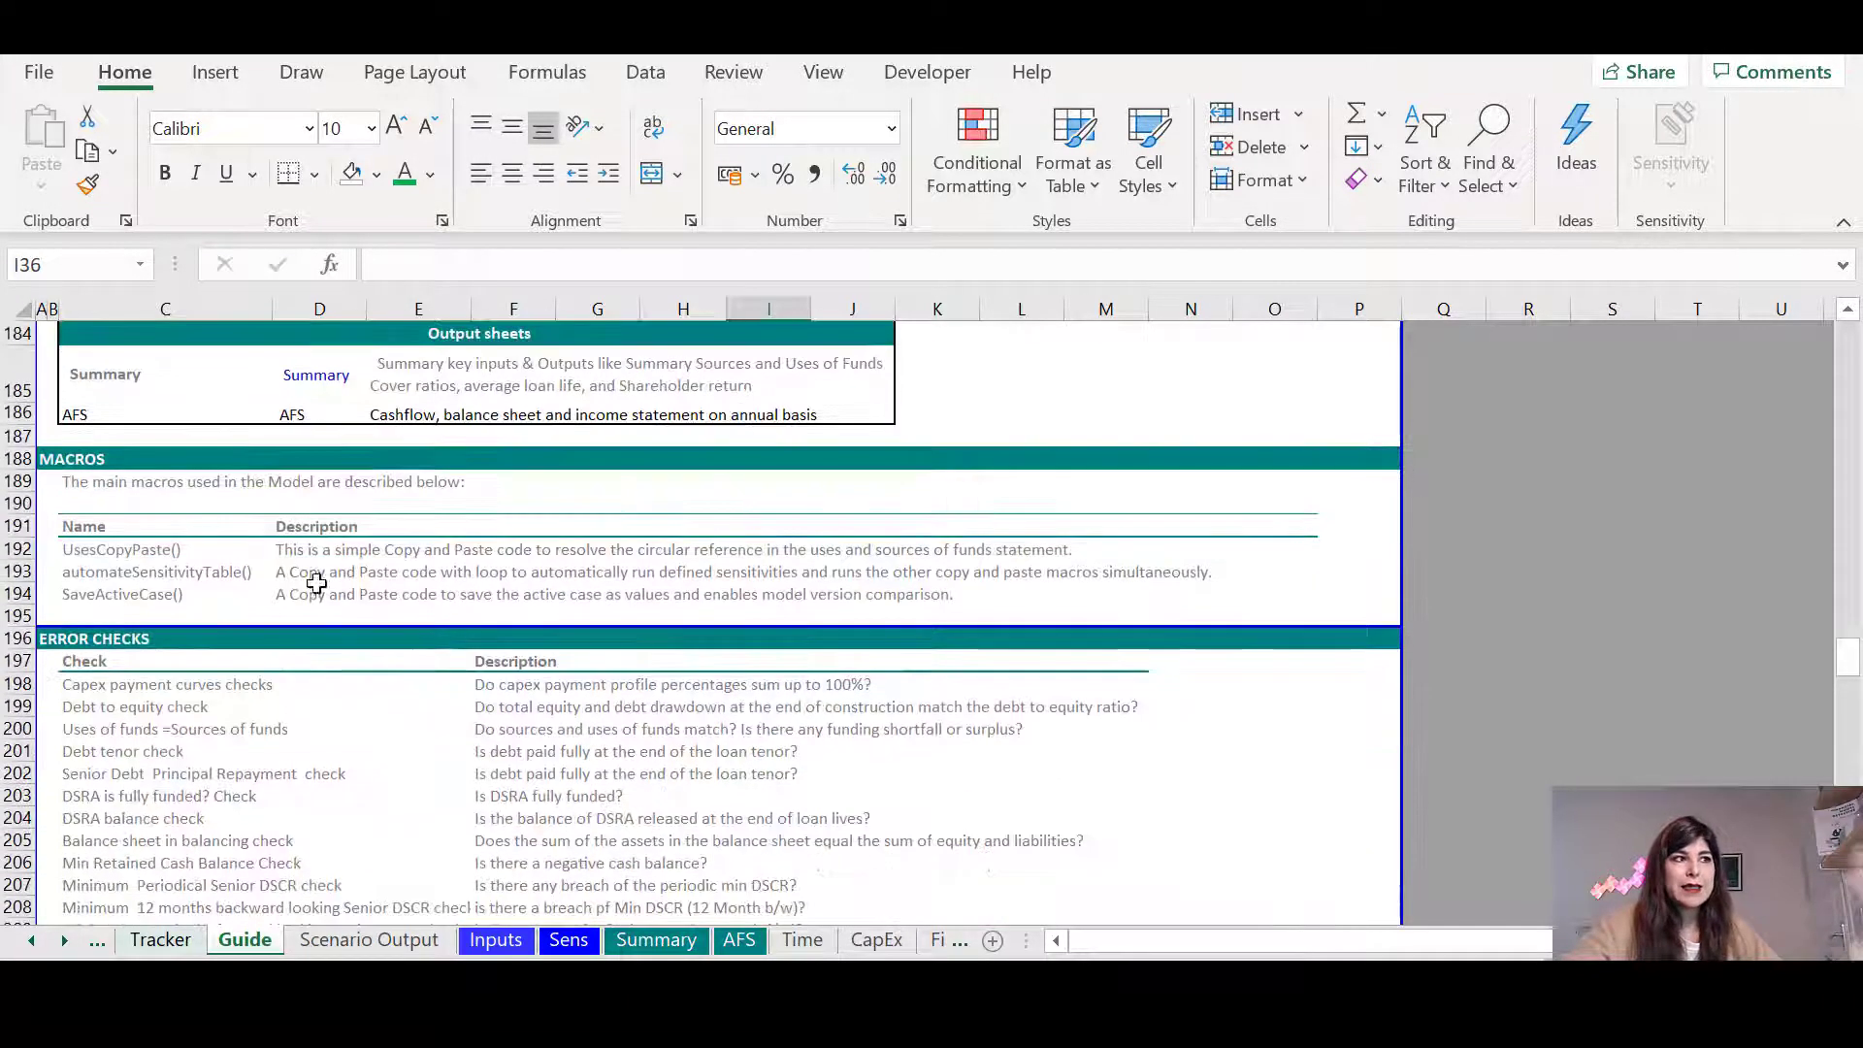
{"action": "scroll", "coordinate": [470, 643], "scroll_direction": "down", "scroll_amount": 2}
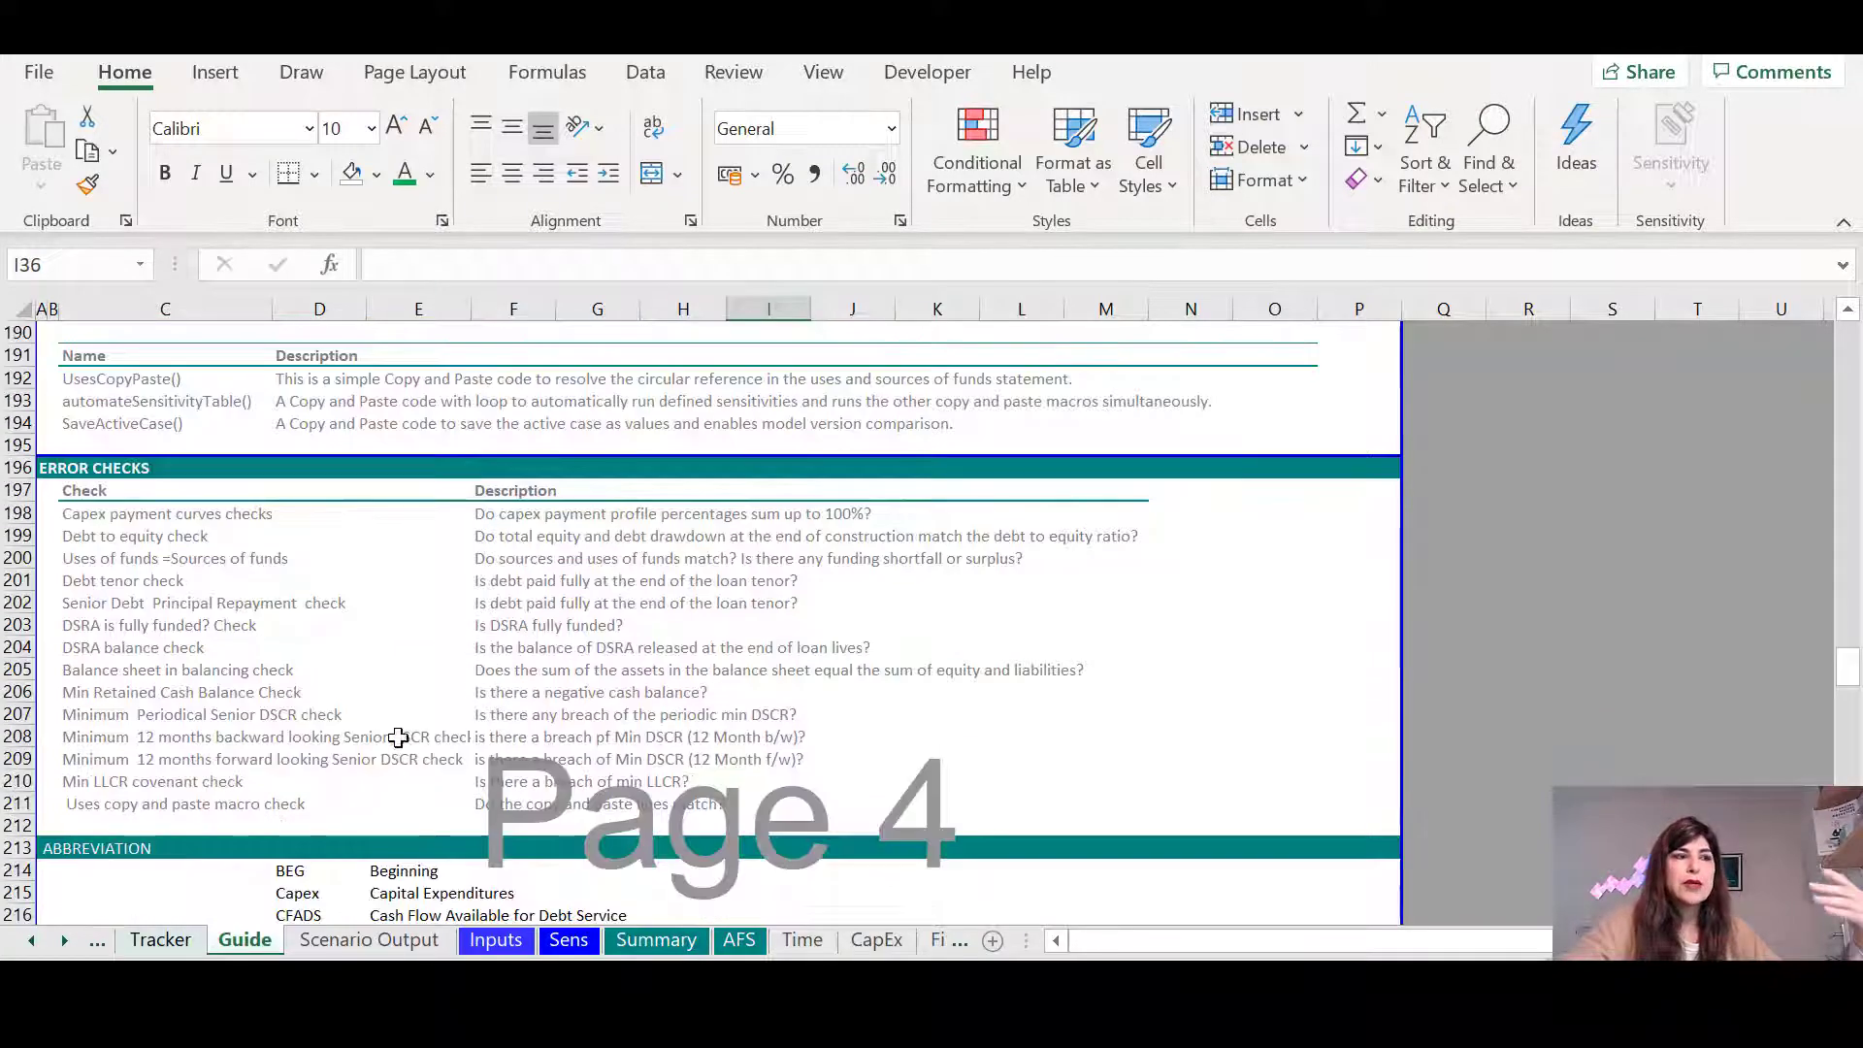
{"action": "scroll", "coordinate": [384, 733], "scroll_direction": "down", "scroll_amount": 2}
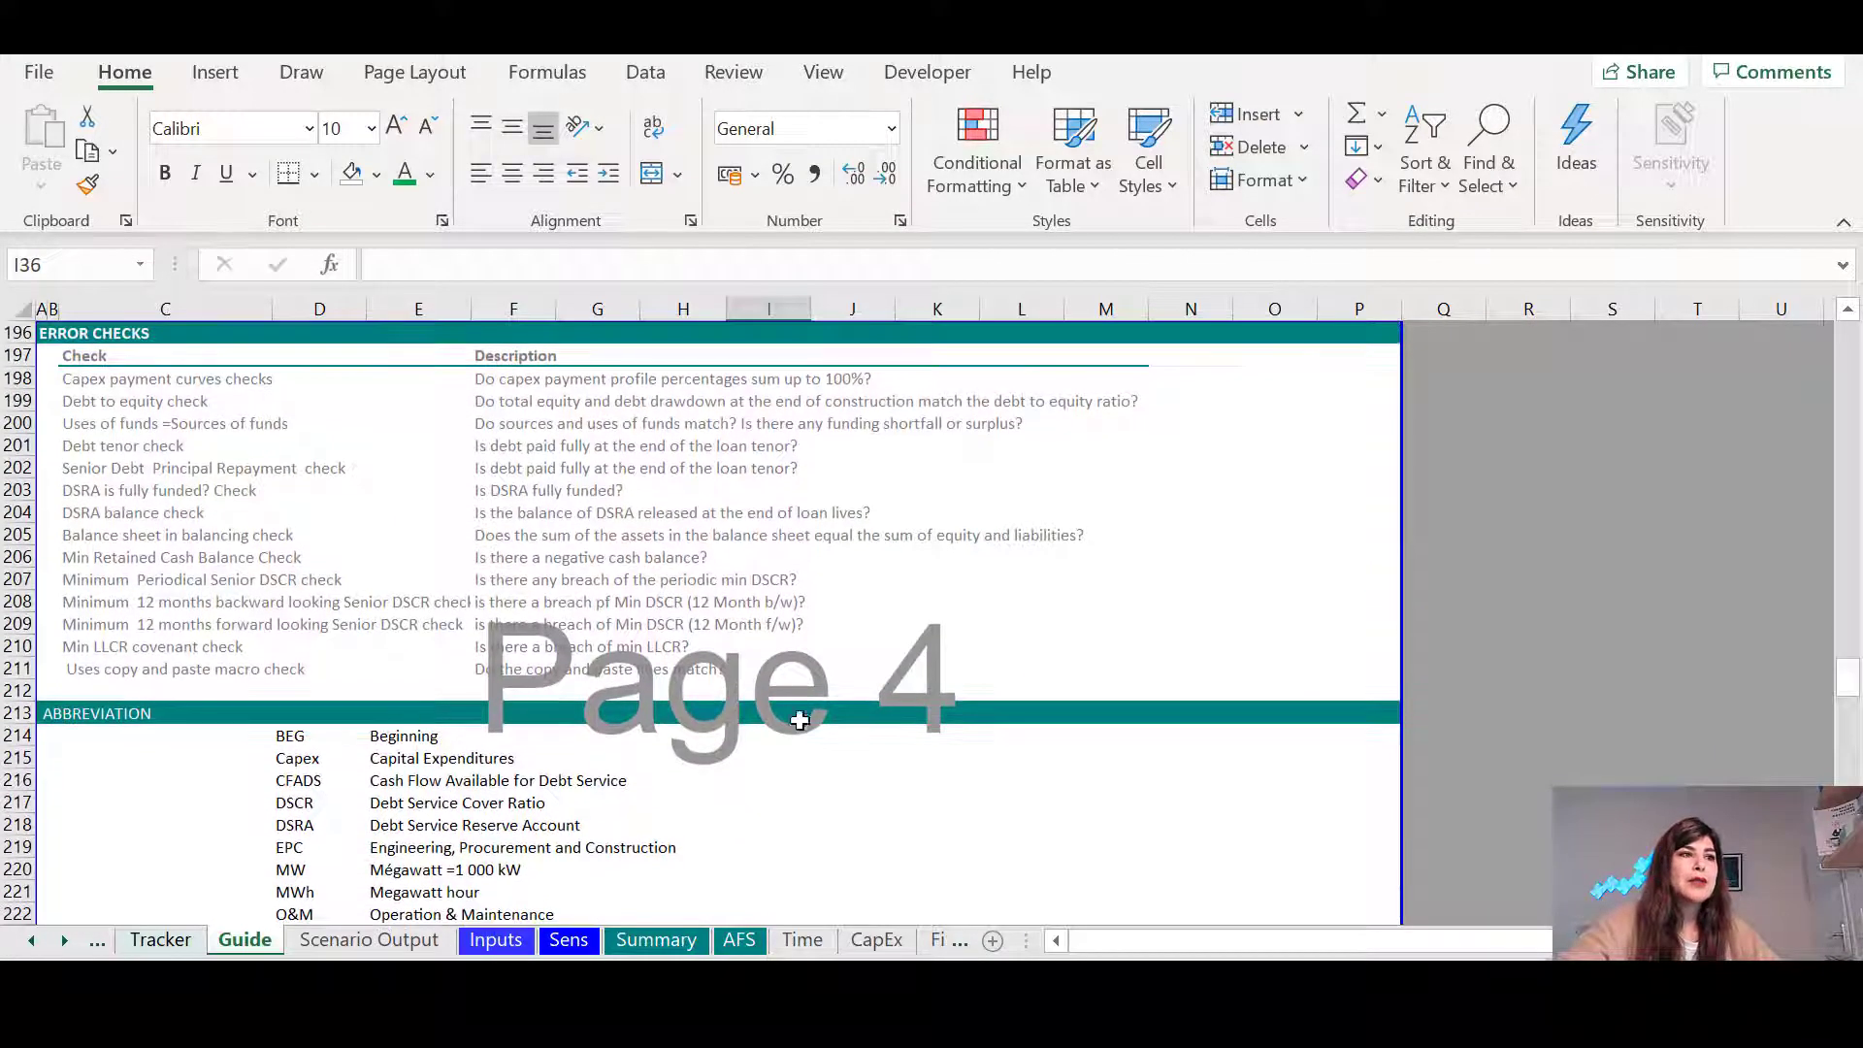
{"action": "scroll", "coordinate": [805, 722], "scroll_direction": "down", "scroll_amount": 3}
{"action": "scroll", "coordinate": [803, 720], "scroll_direction": "up", "scroll_amount": 15}
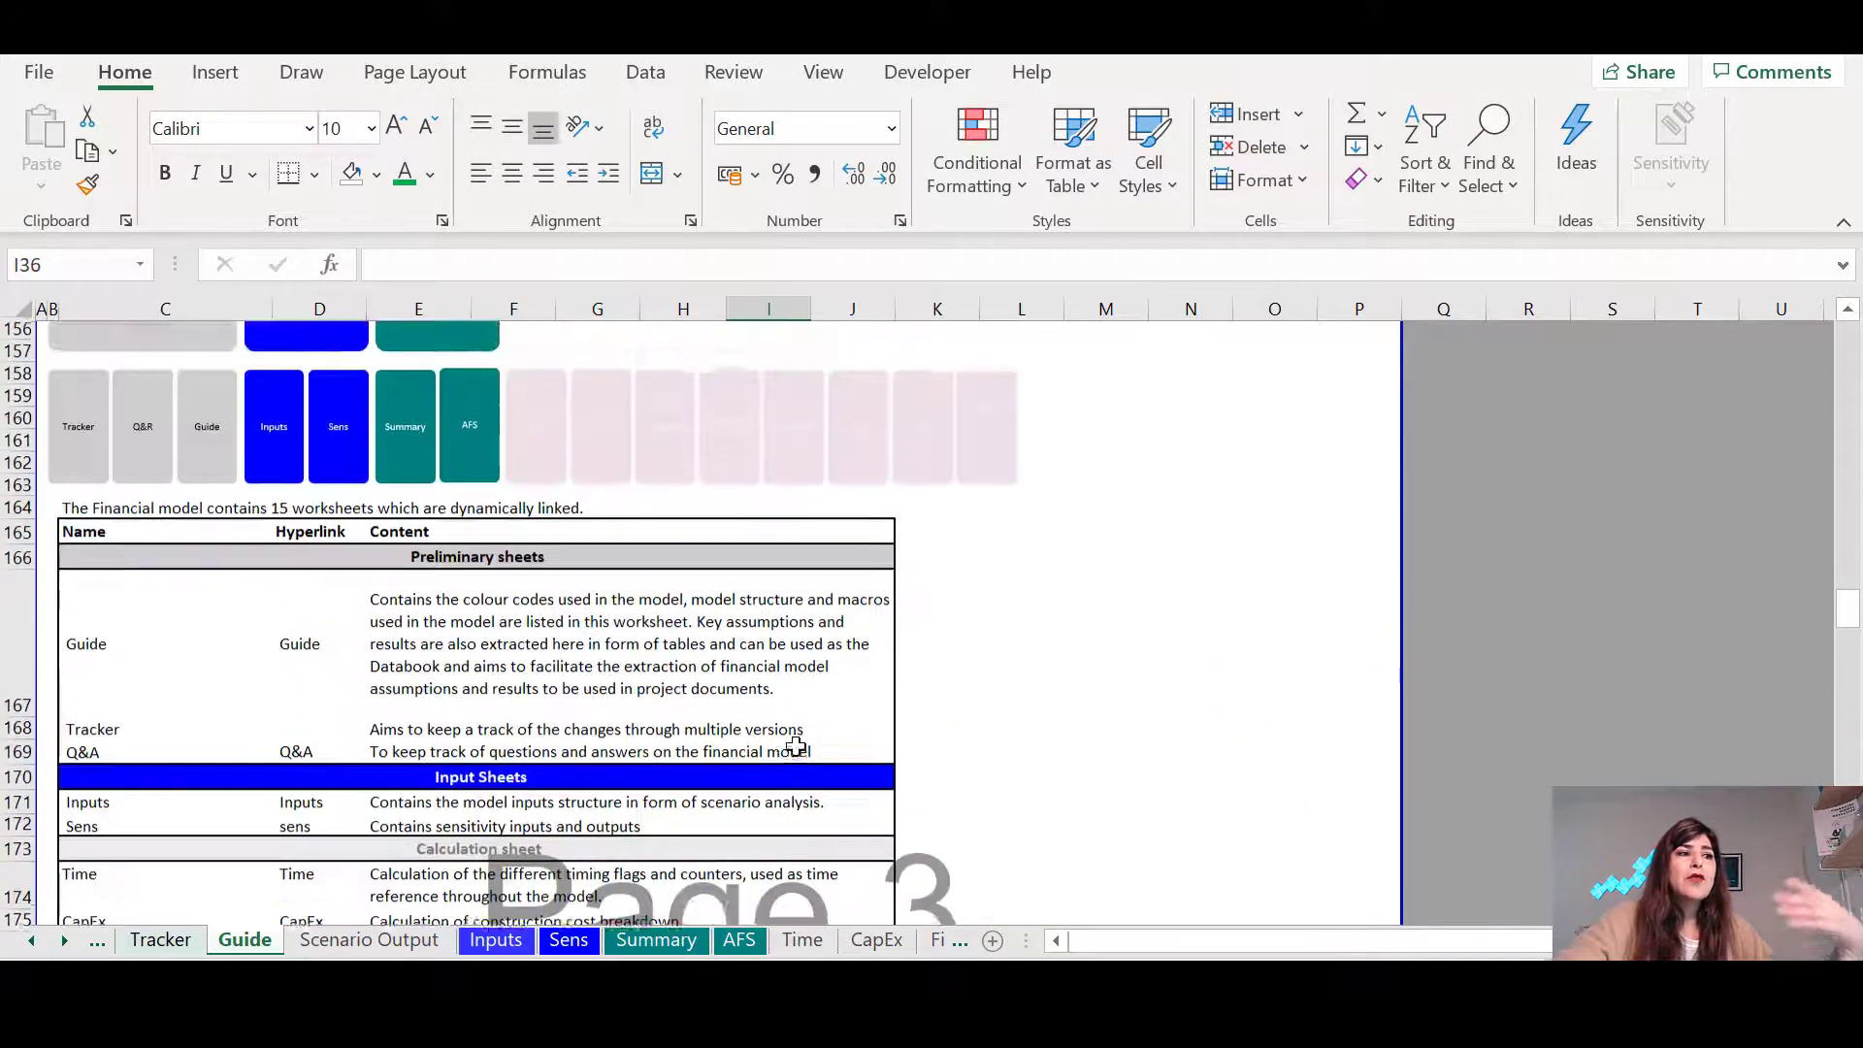
{"action": "scroll", "coordinate": [790, 752], "scroll_direction": "up", "scroll_amount": 20}
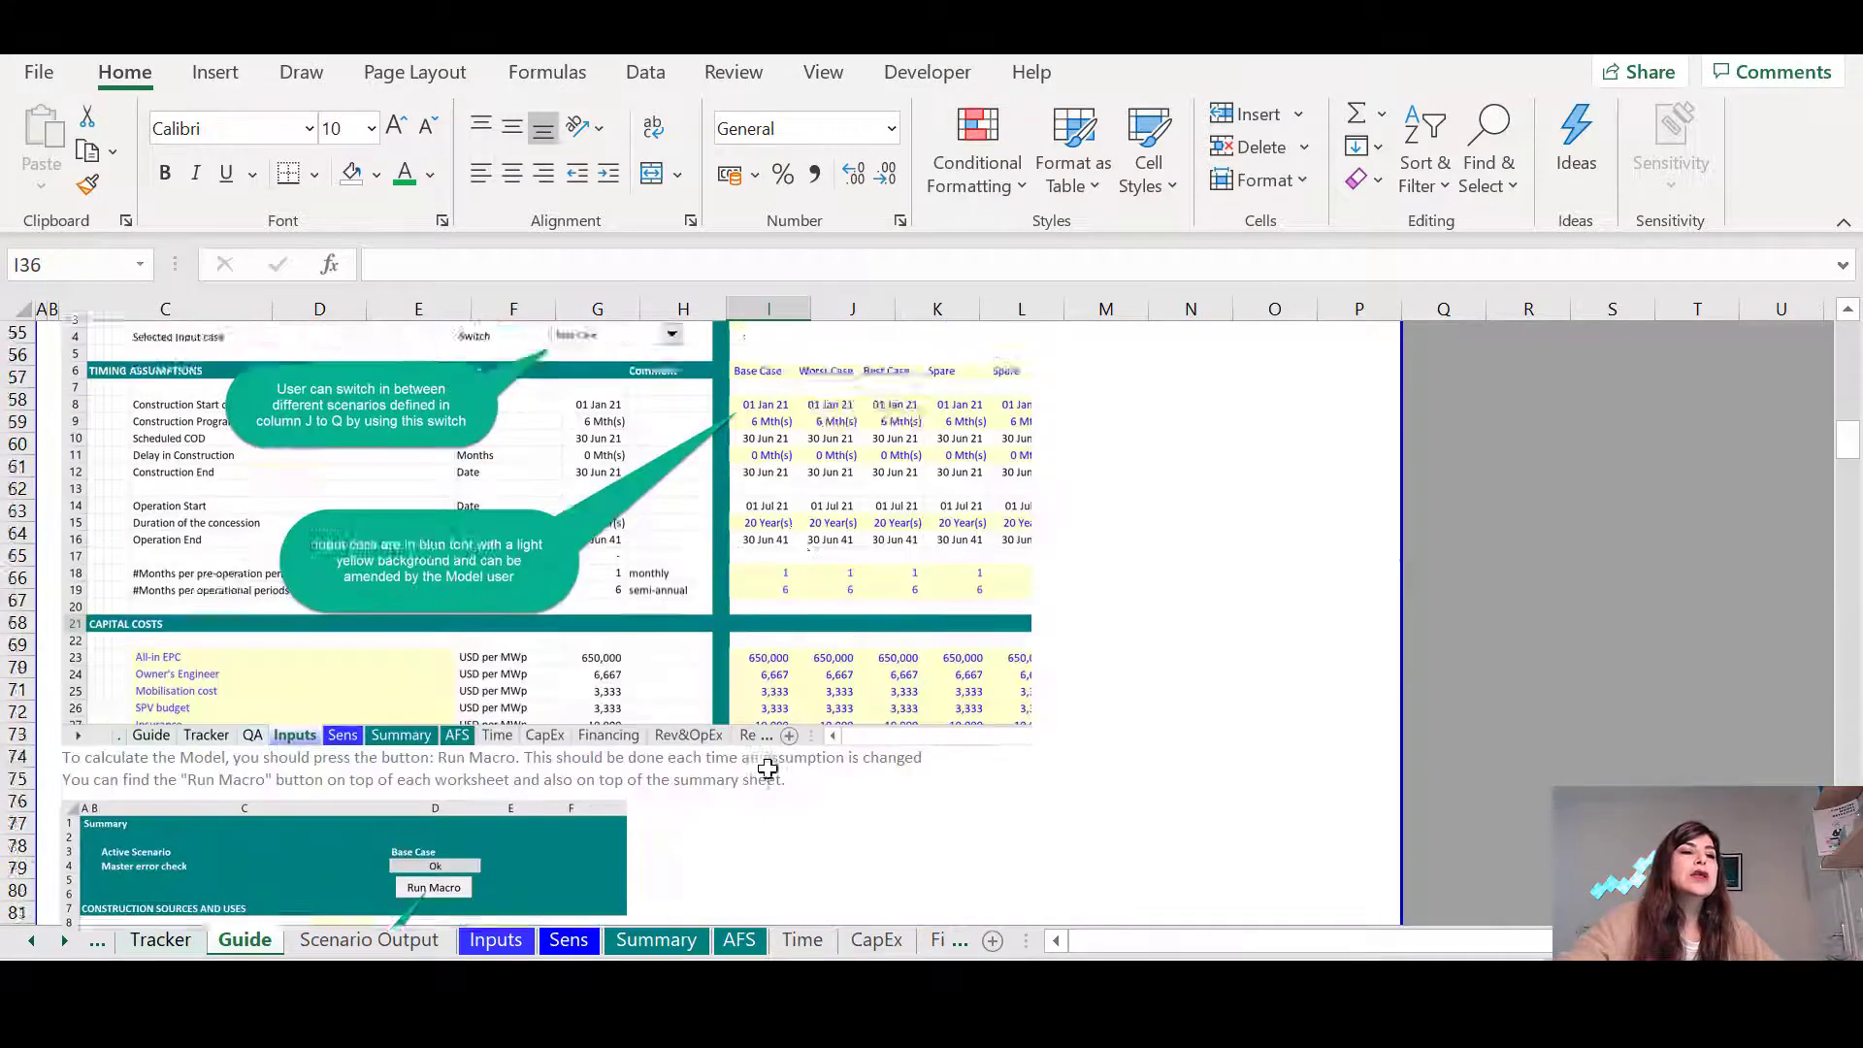
{"action": "scroll", "coordinate": [768, 768], "scroll_direction": "up", "scroll_amount": 1}
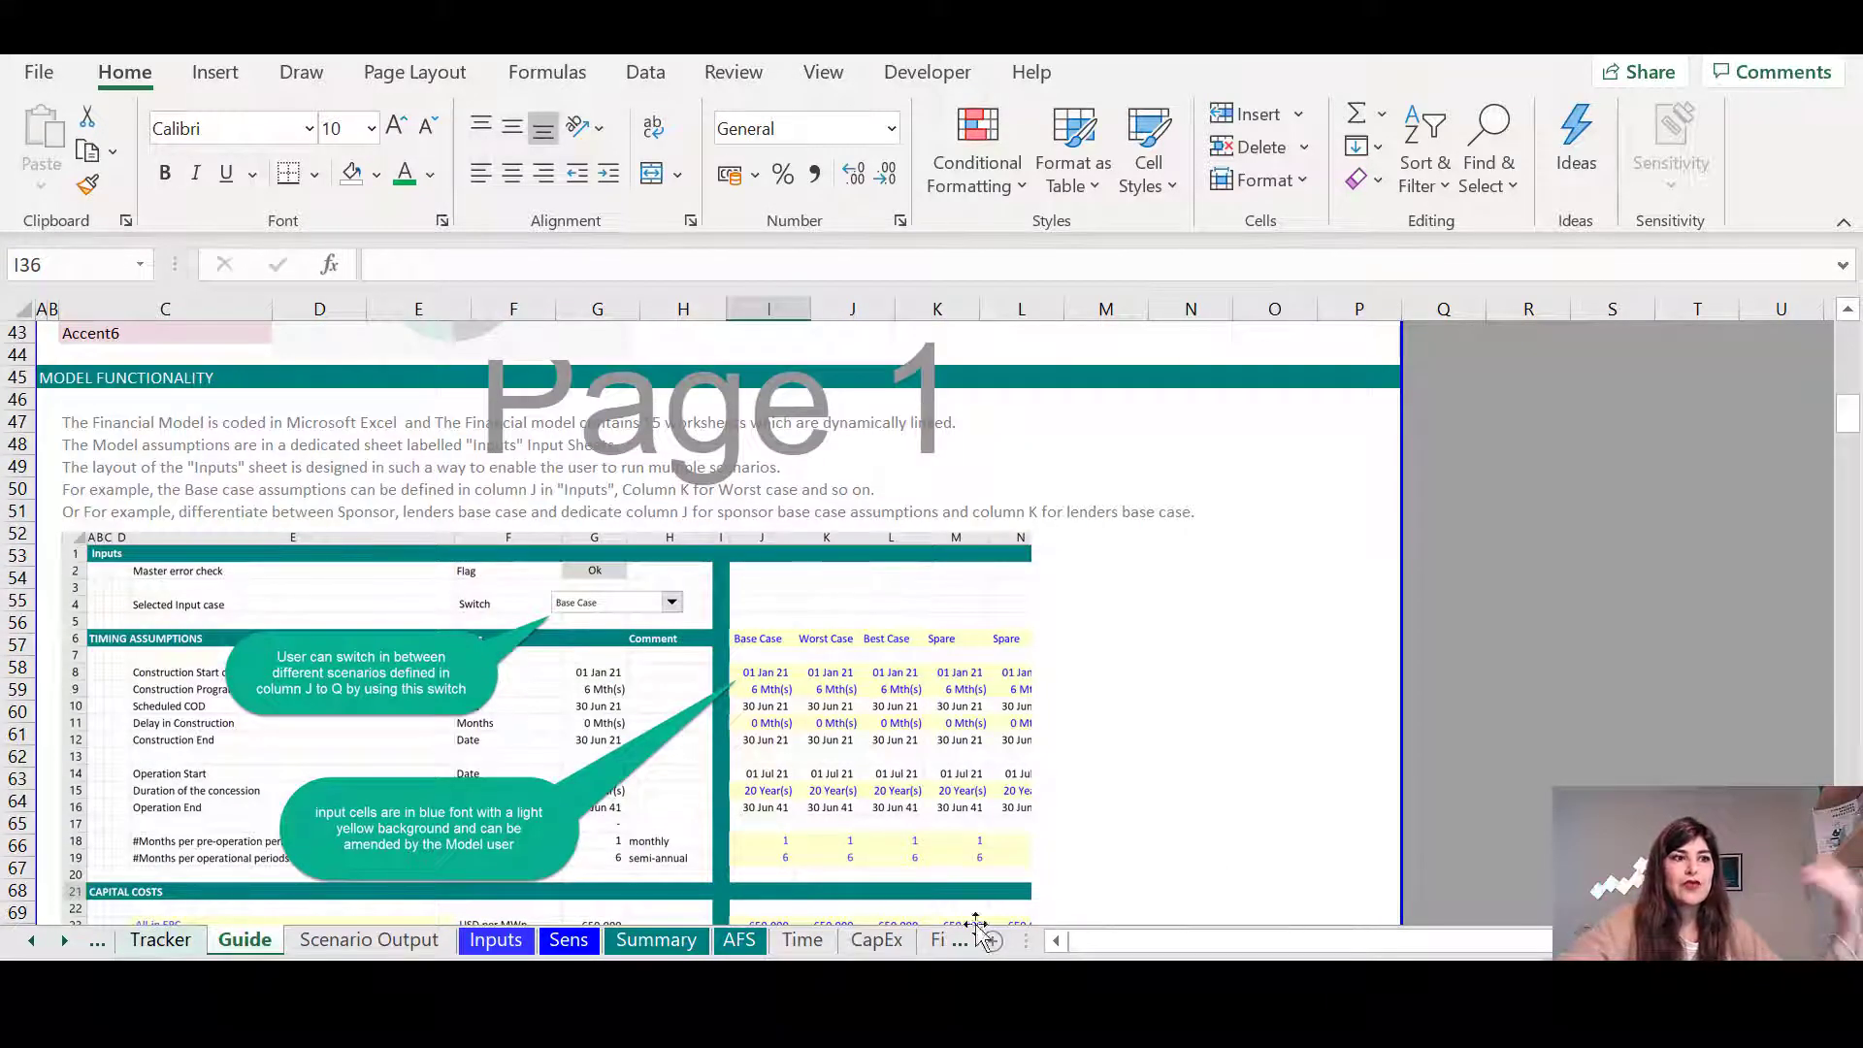
{"action": "scroll", "coordinate": [687, 804], "scroll_direction": "up", "scroll_amount": 14}
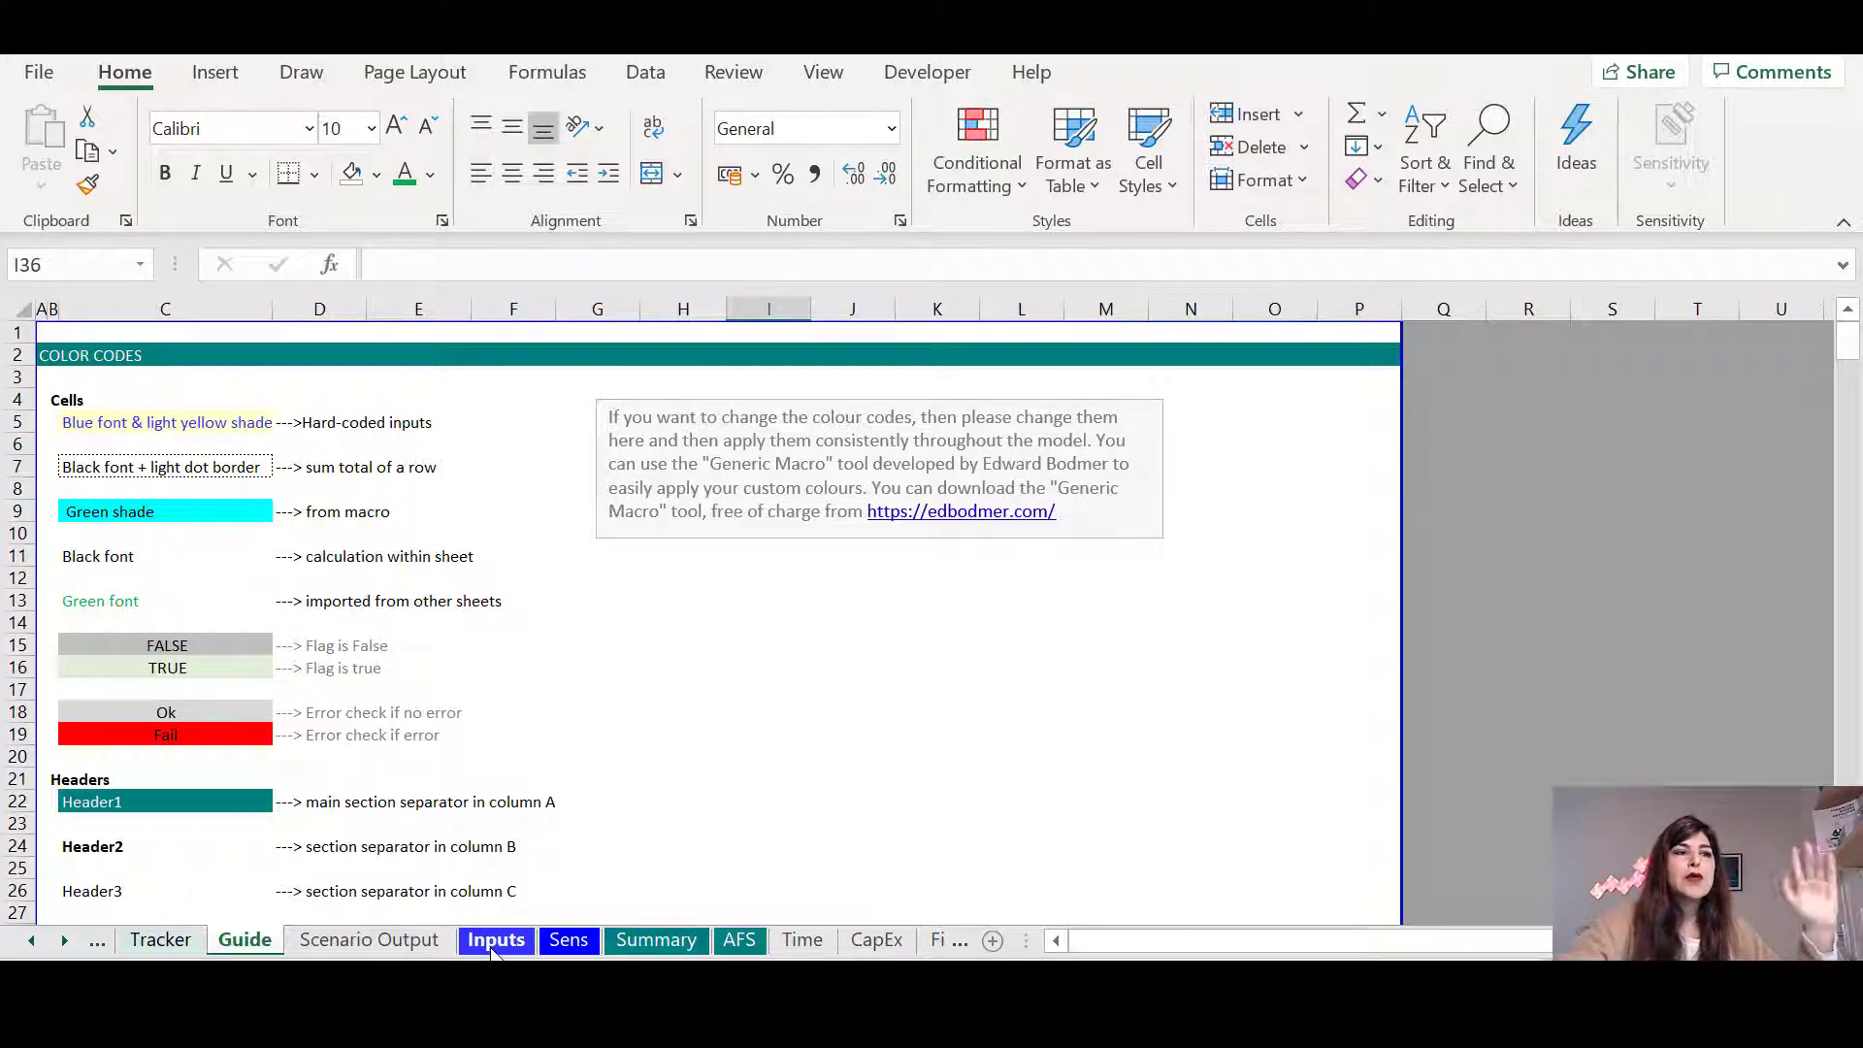
Review the Inputs timing assumptions: Best Case Operation End, Scheduled COD and Sponsor Base construction program
{"action": "left_click", "coordinate": [495, 941]}
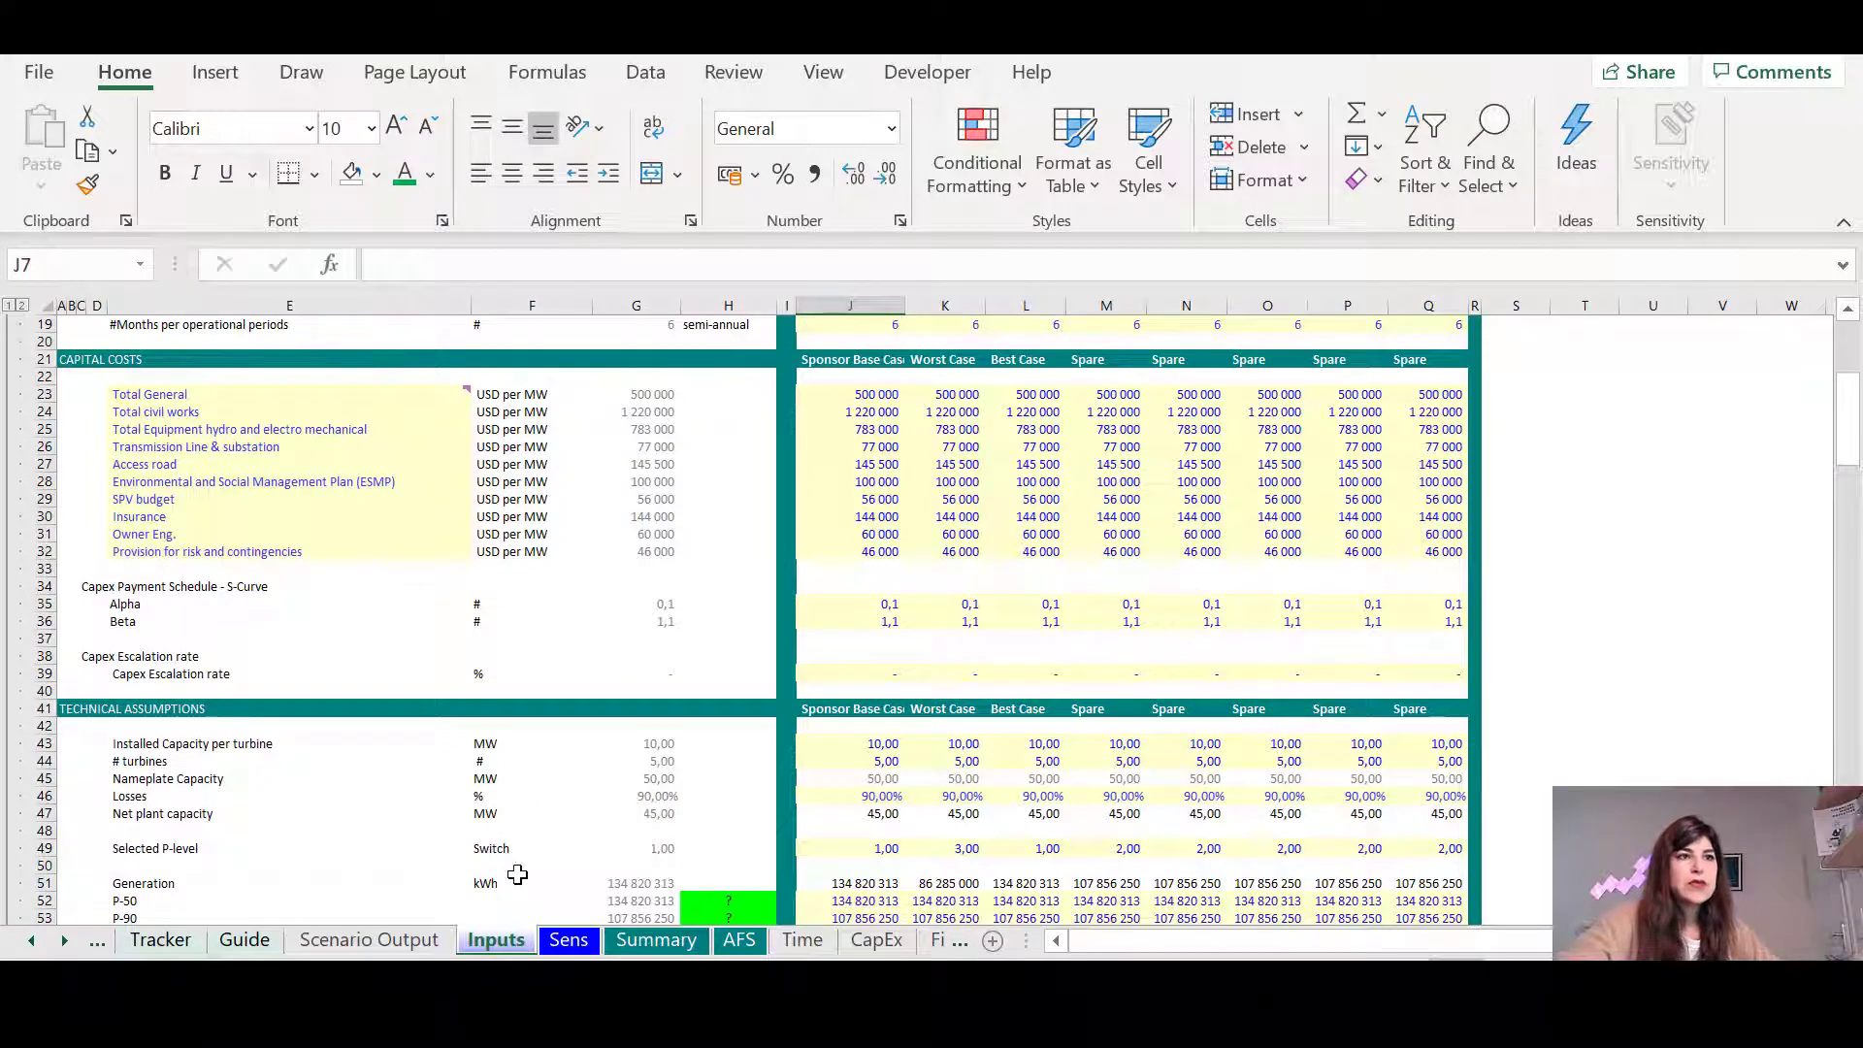
{"action": "scroll", "coordinate": [530, 838], "scroll_direction": "up", "scroll_amount": 6}
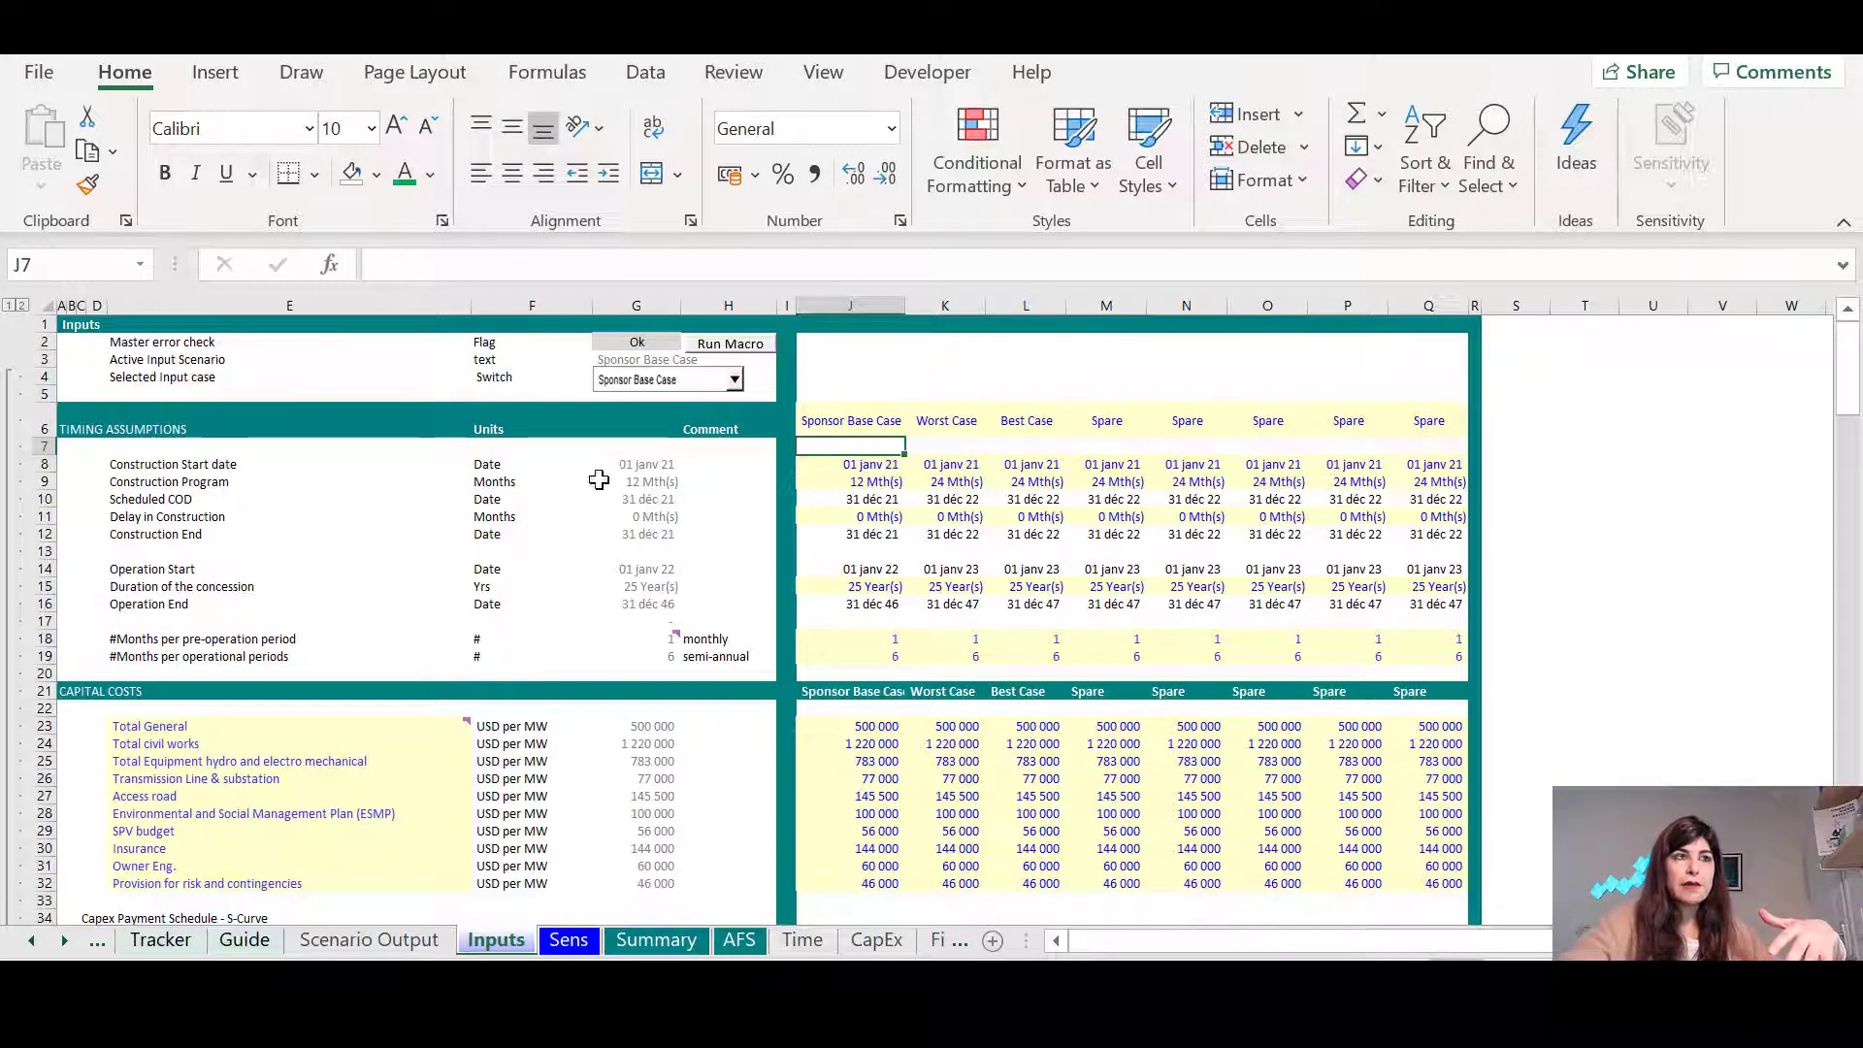
{"action": "left_click_drag", "start_coordinate": [640, 448], "coordinate": [647, 672]}
{"action": "left_click", "coordinate": [1058, 606]}
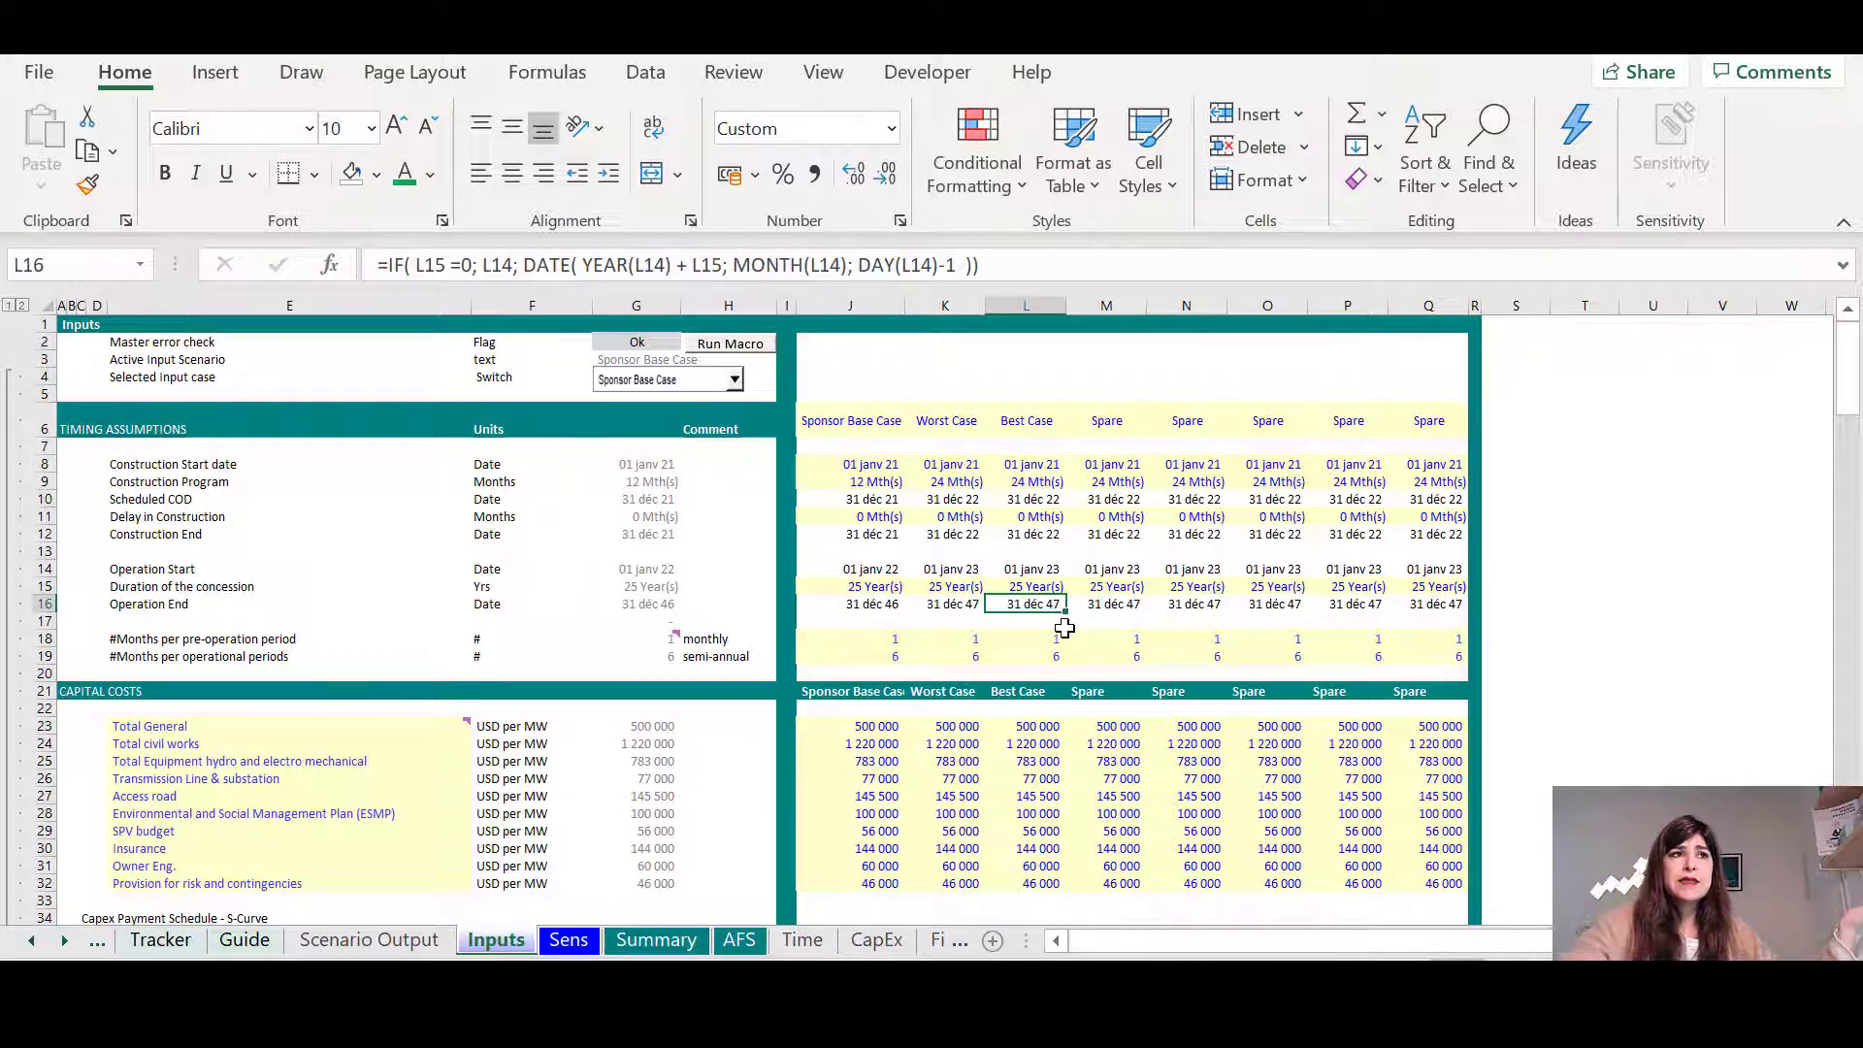
{"action": "scroll", "coordinate": [1065, 632], "scroll_direction": "down", "scroll_amount": 1}
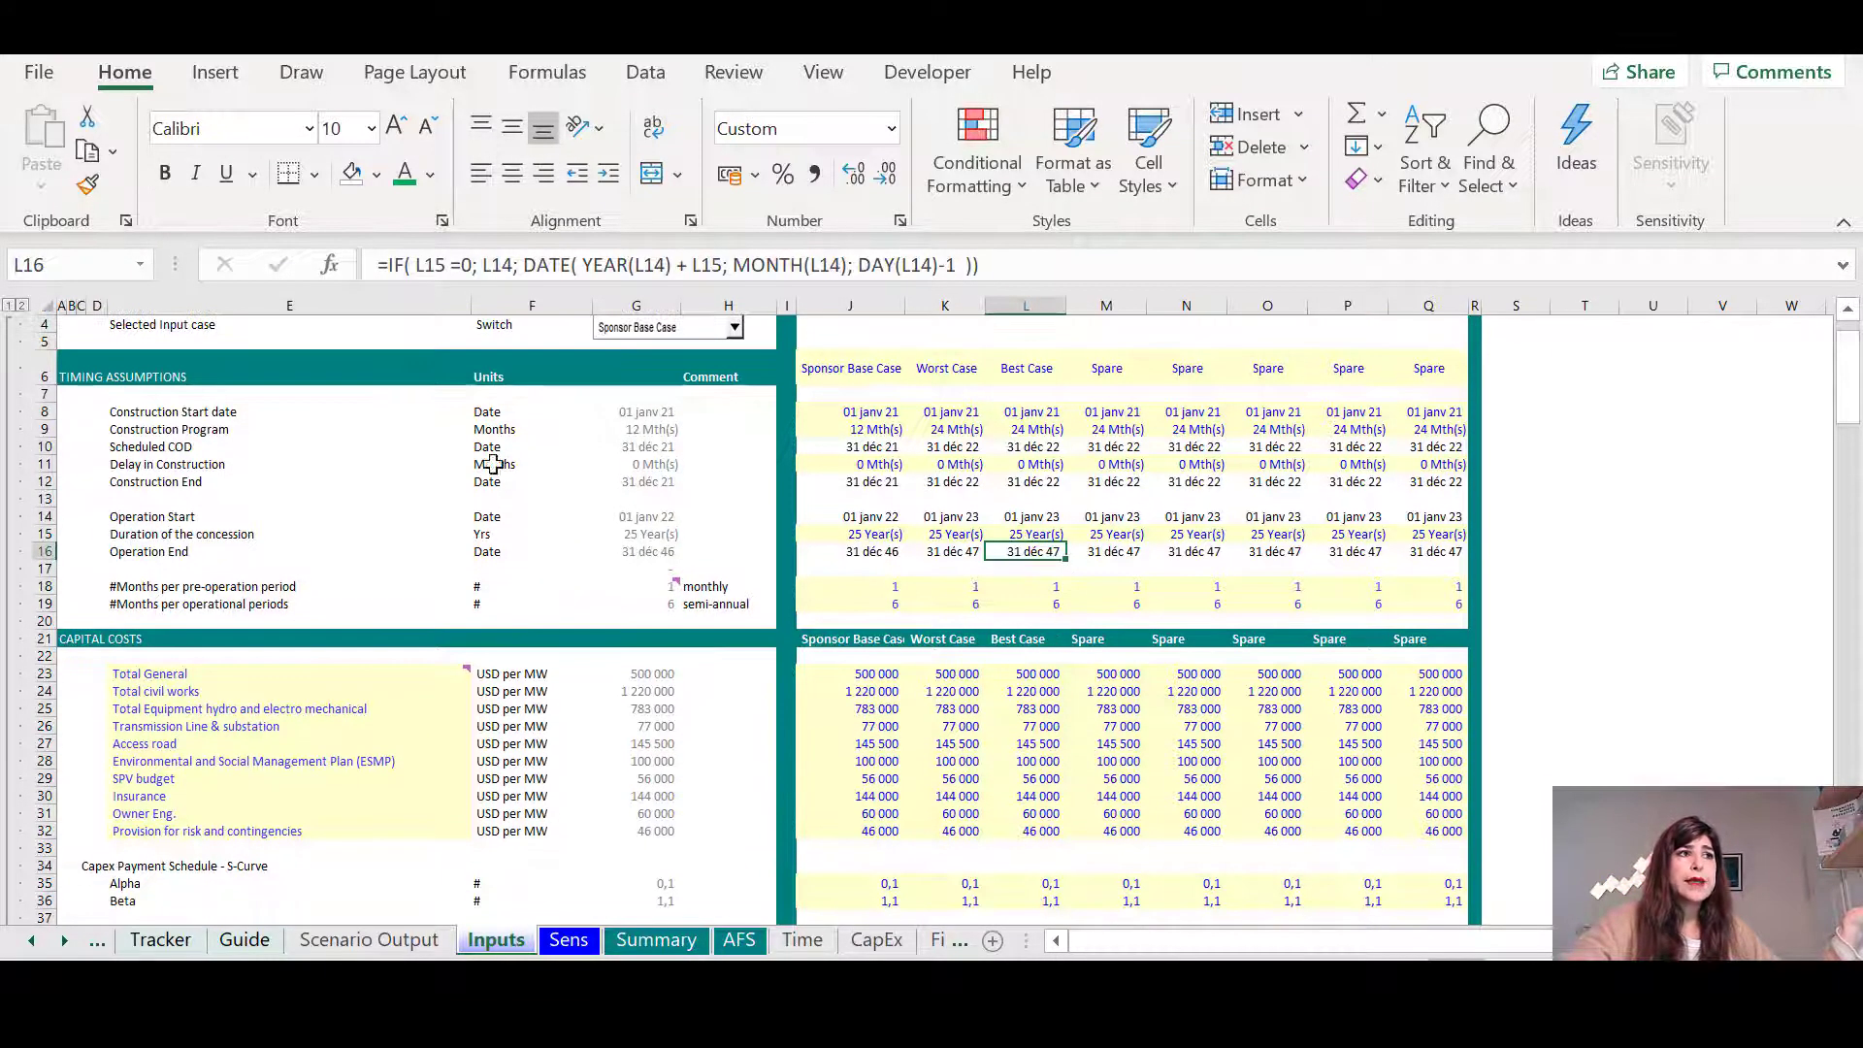
{"action": "left_click_drag", "start_coordinate": [567, 396], "coordinate": [631, 637]}
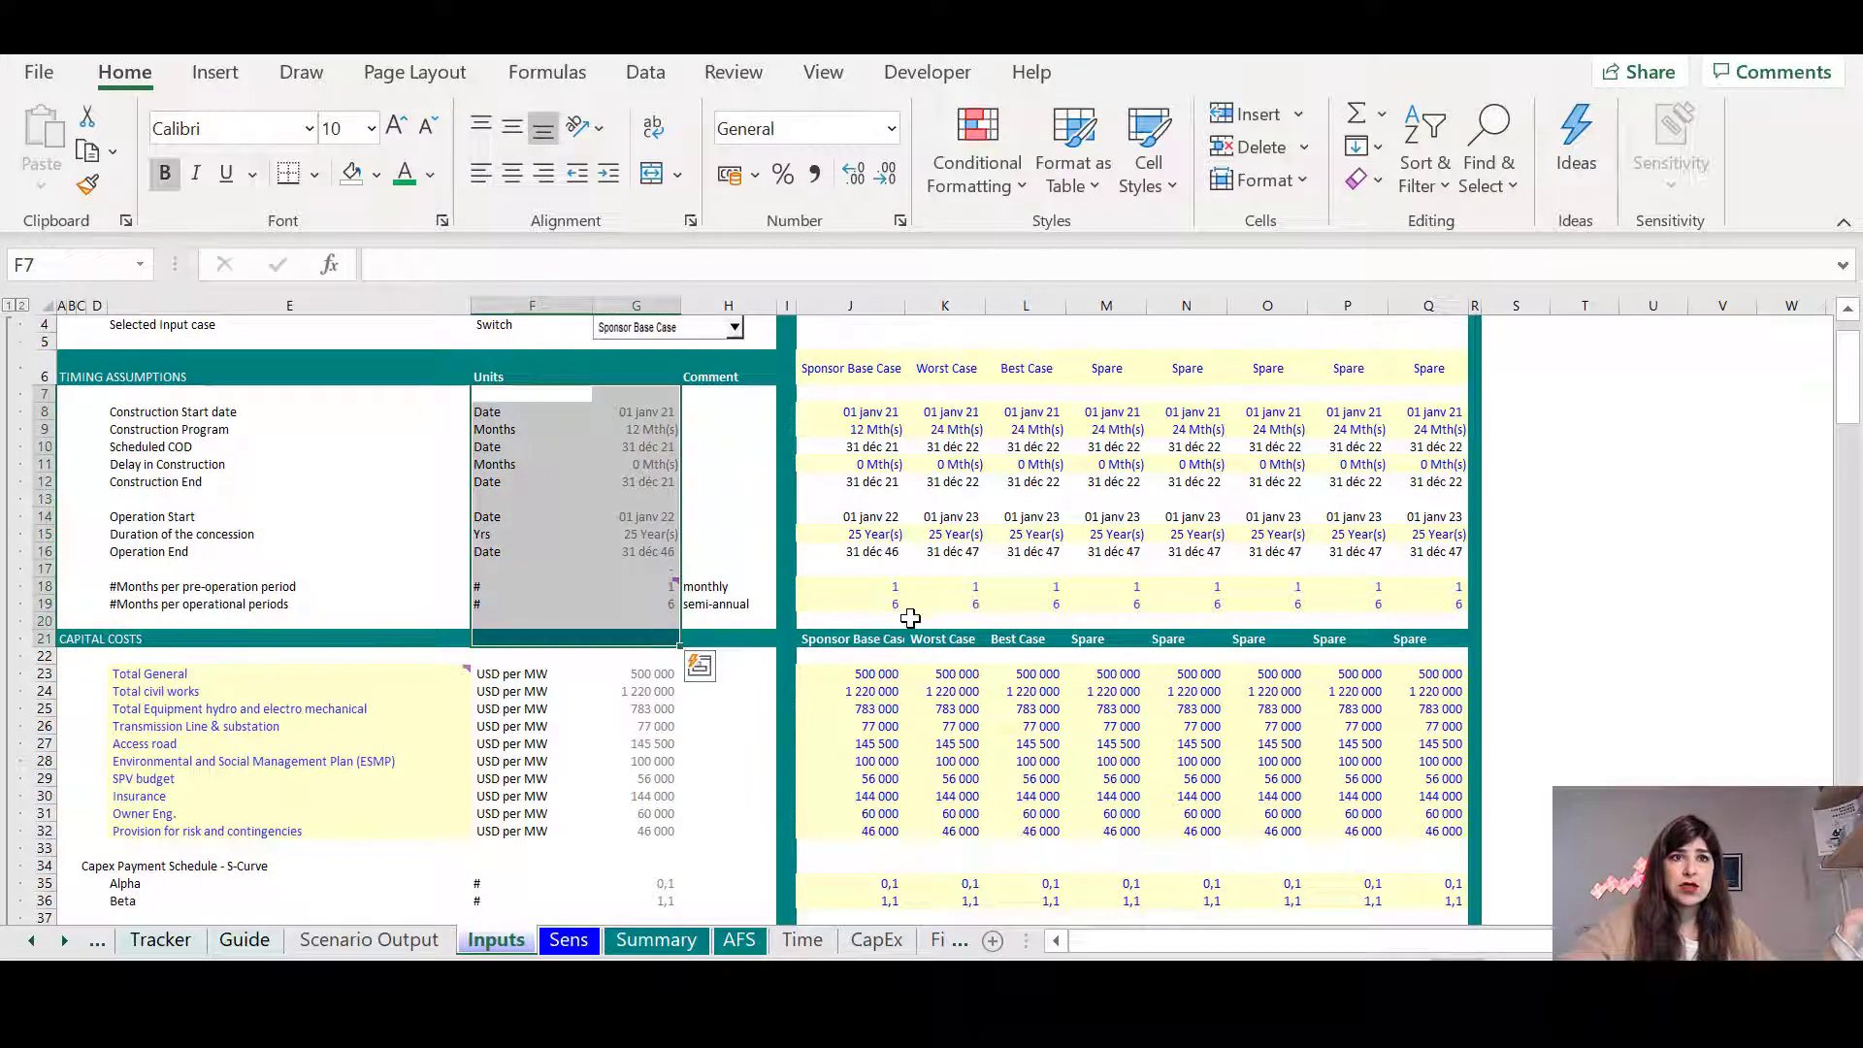
{"action": "scroll", "coordinate": [926, 612], "scroll_direction": "up", "scroll_amount": 1}
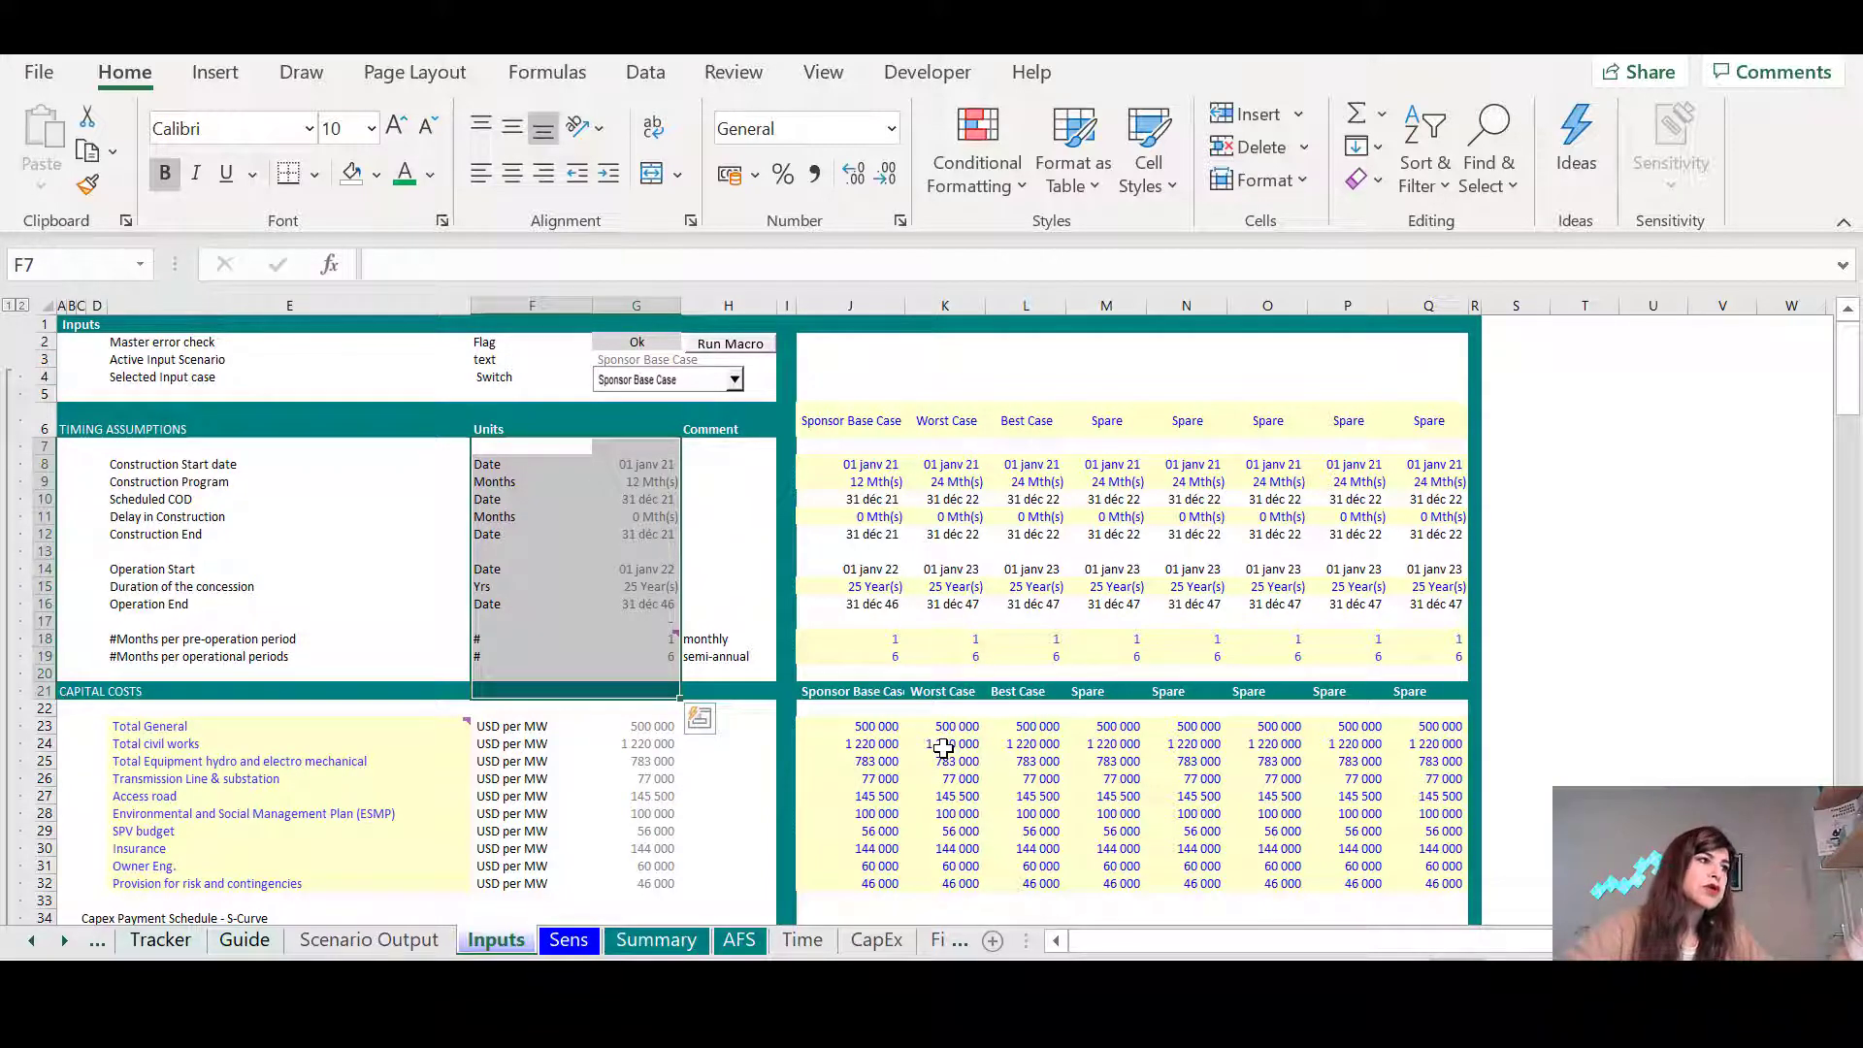
{"action": "left_click", "coordinate": [199, 495]}
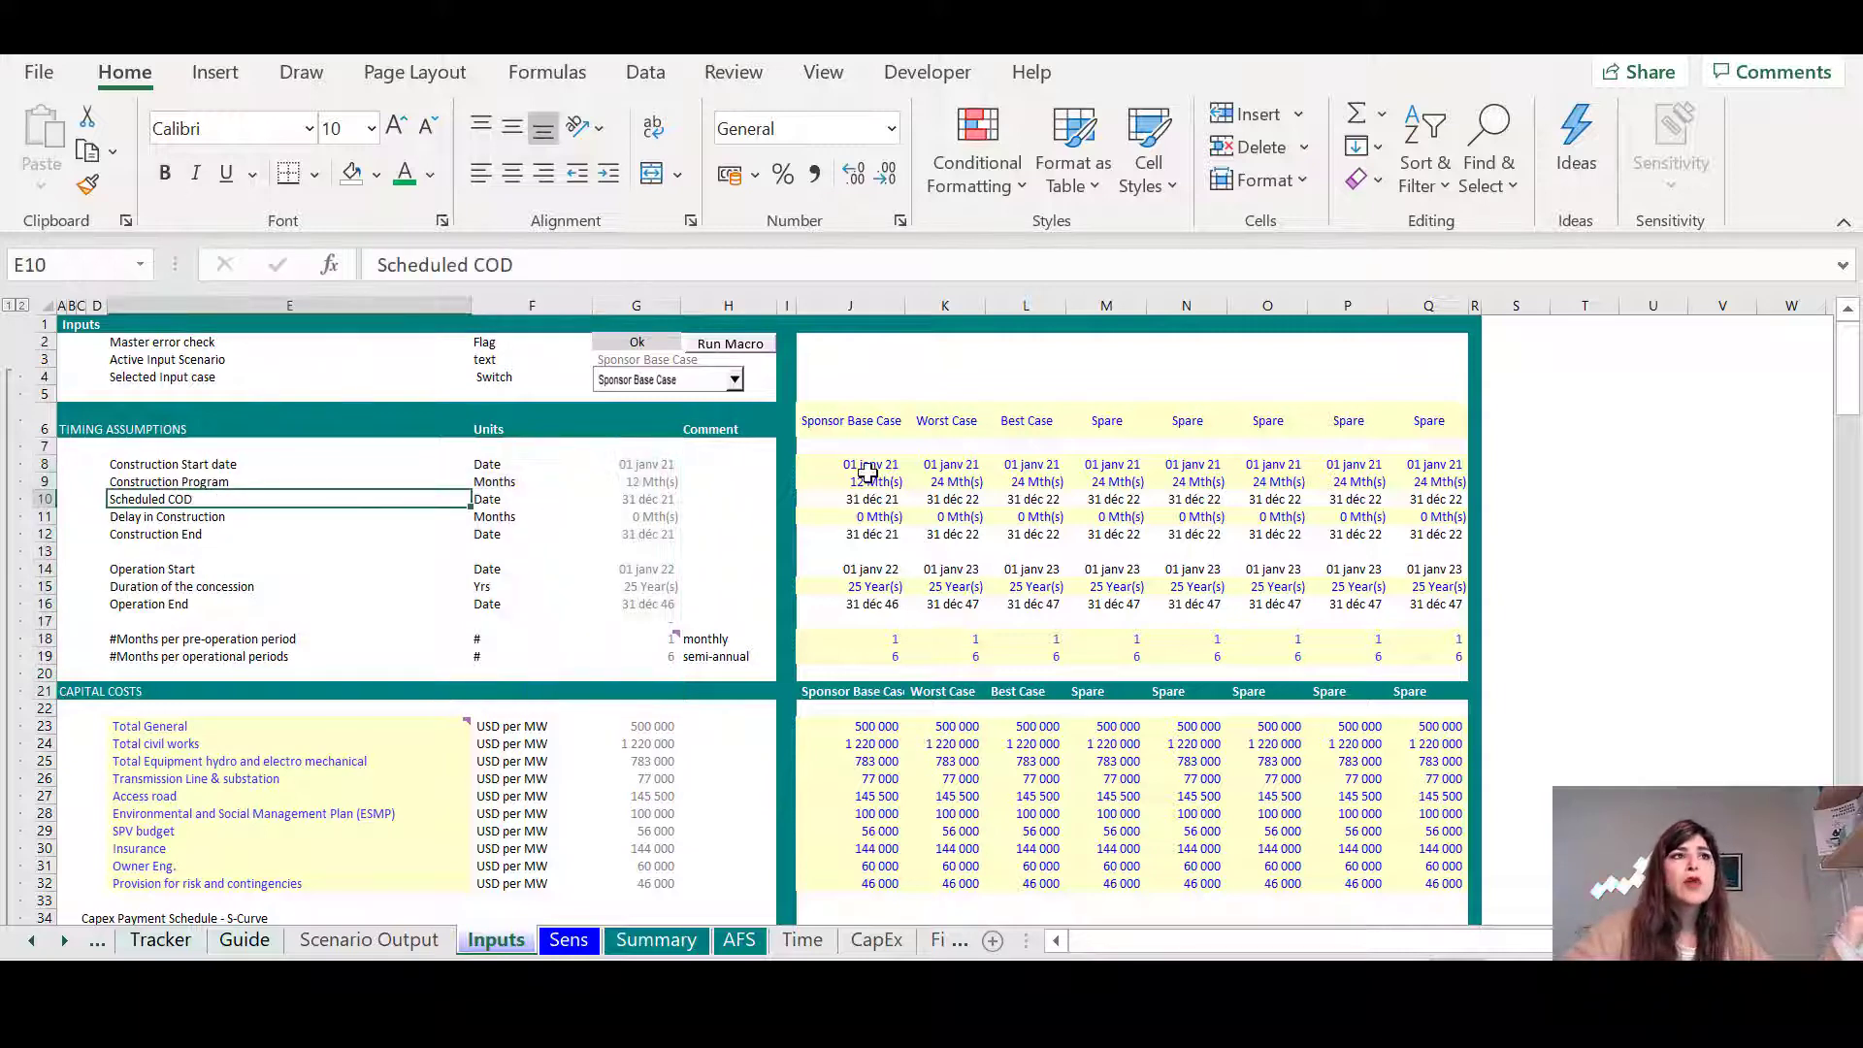
{"action": "left_click", "coordinate": [866, 479]}
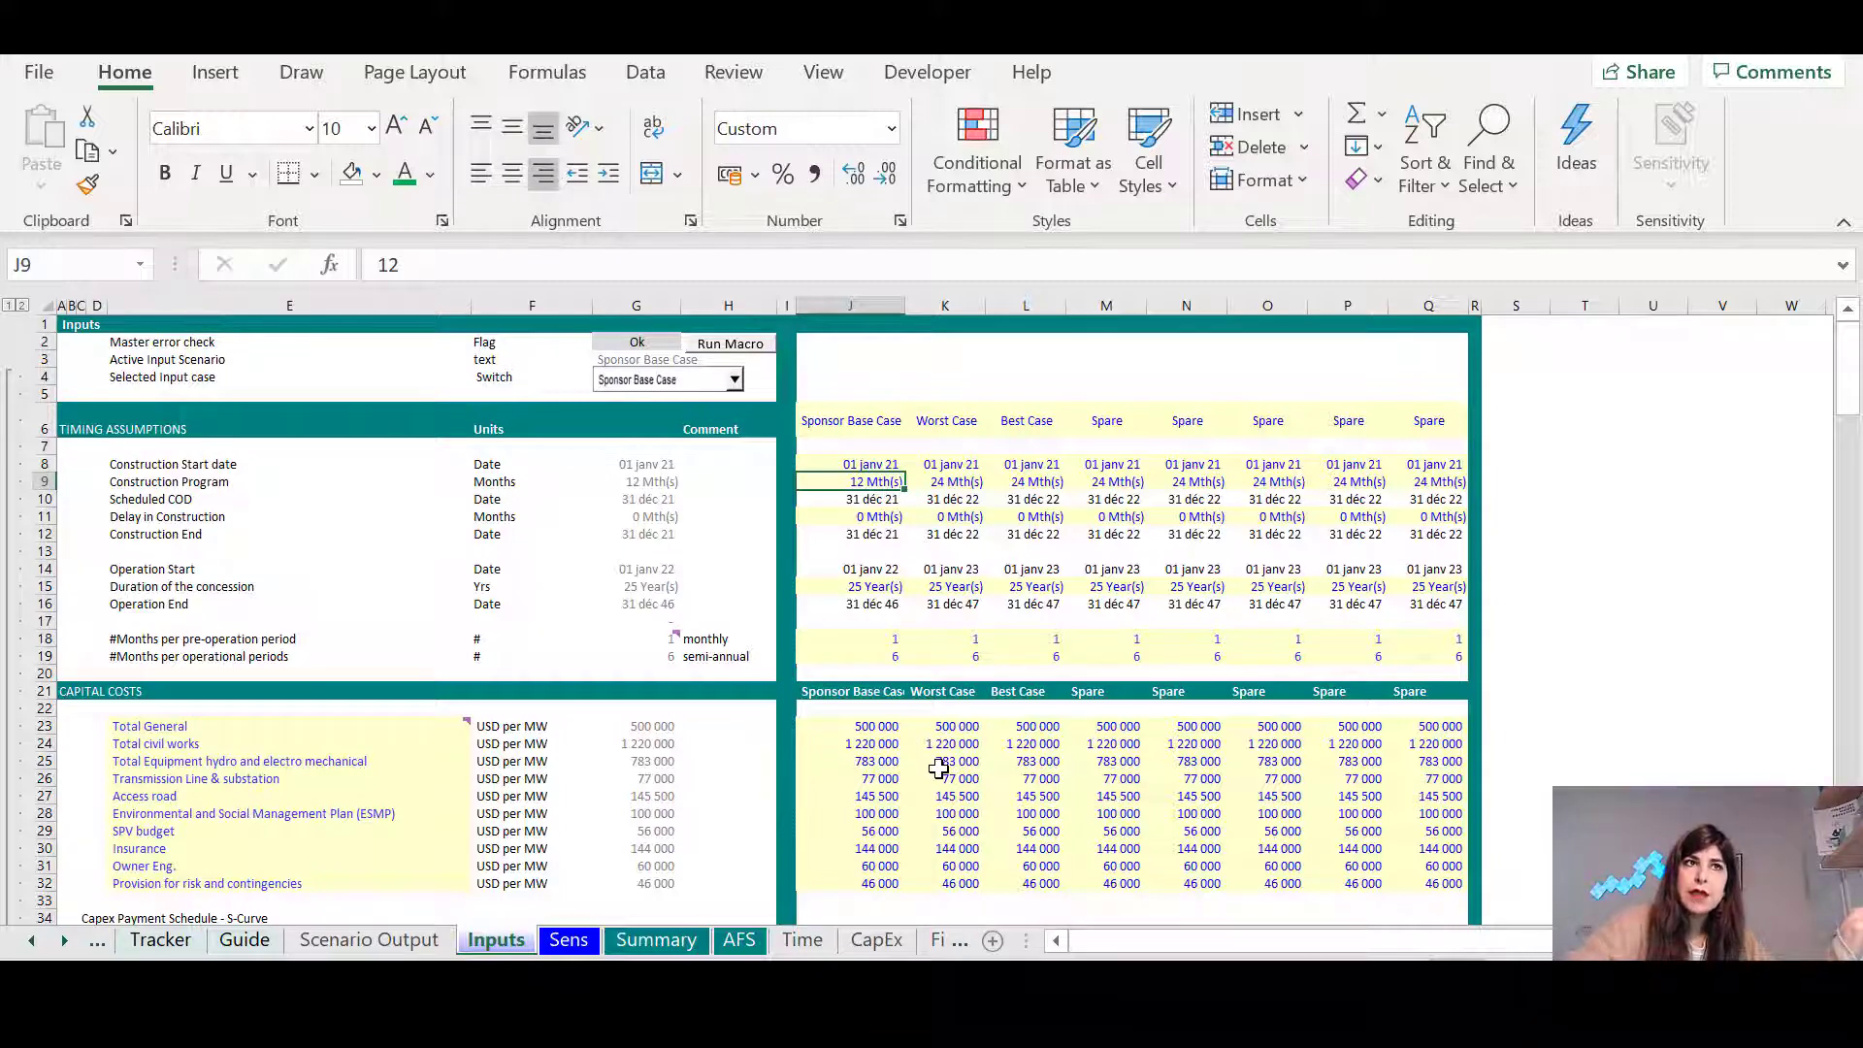
Start retyping the first Spare scenario header in M6 as 'Working session Sep 202'
{"action": "left_click", "coordinate": [1112, 421]}
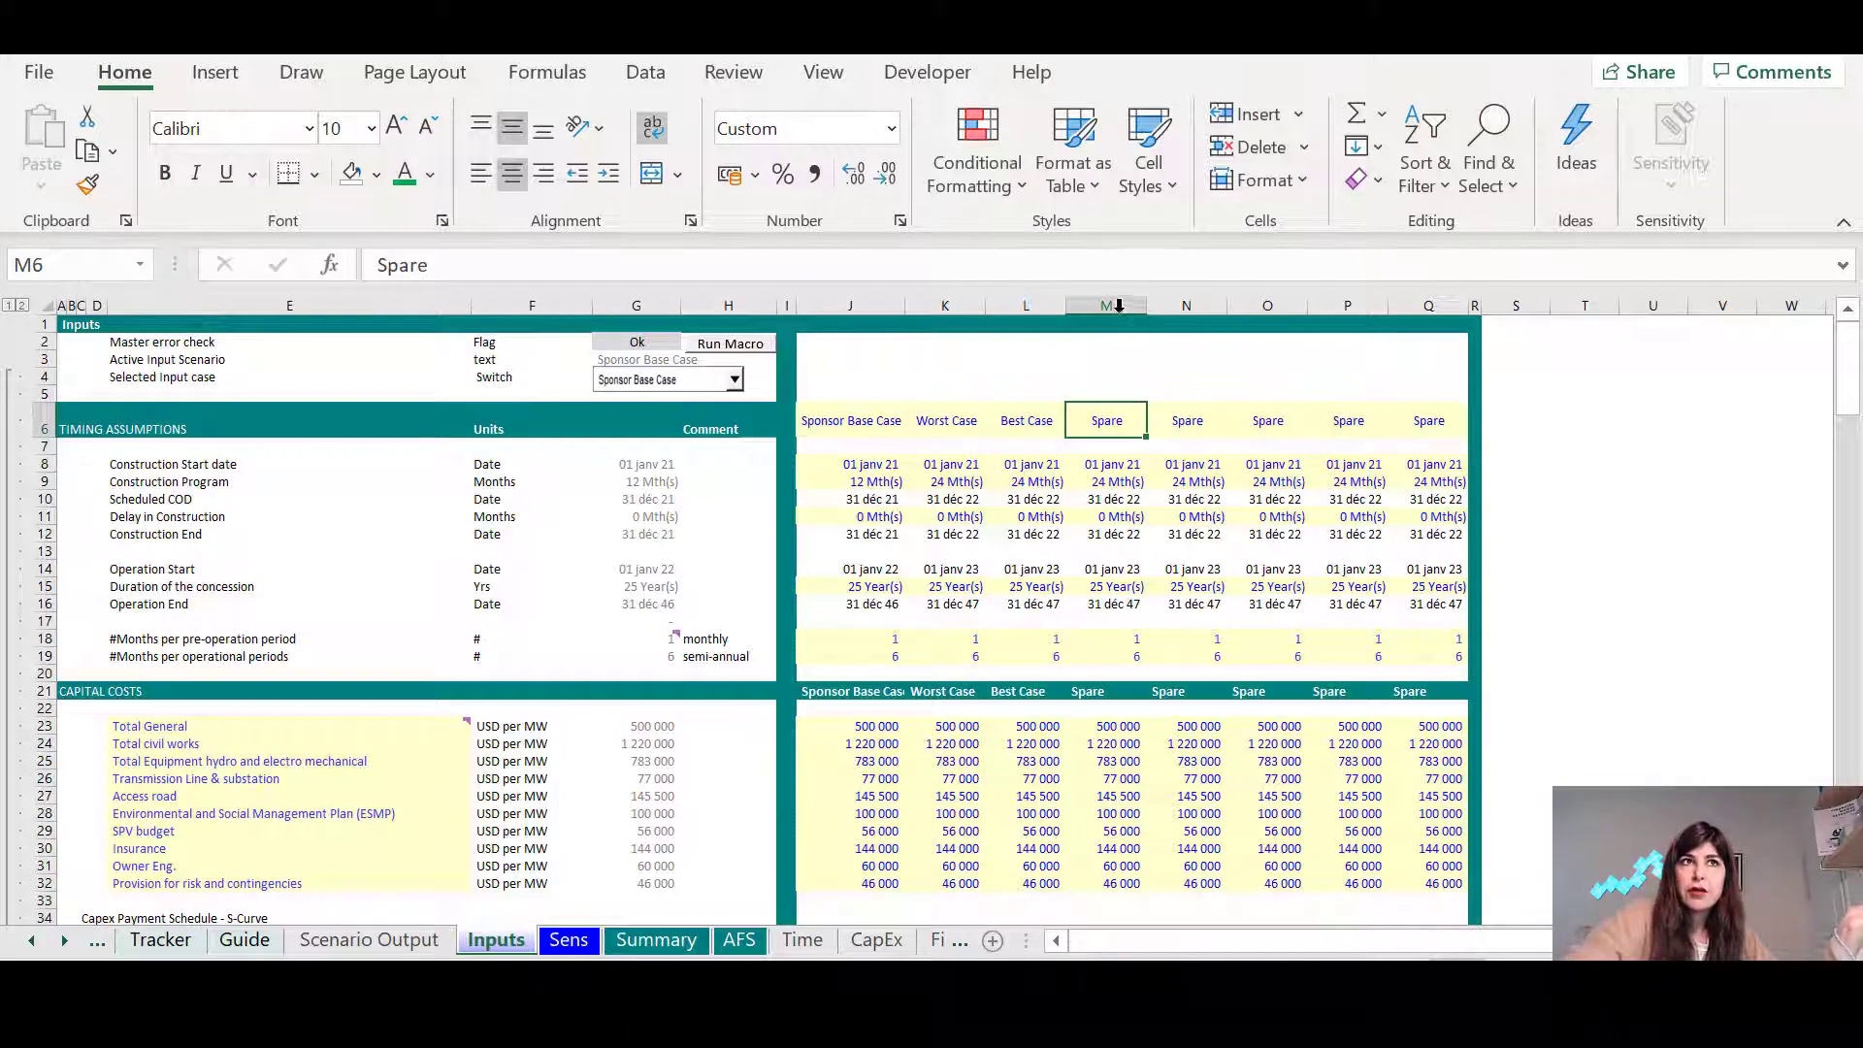
{"action": "left_click_drag", "start_coordinate": [1110, 306], "coordinate": [1419, 309]}
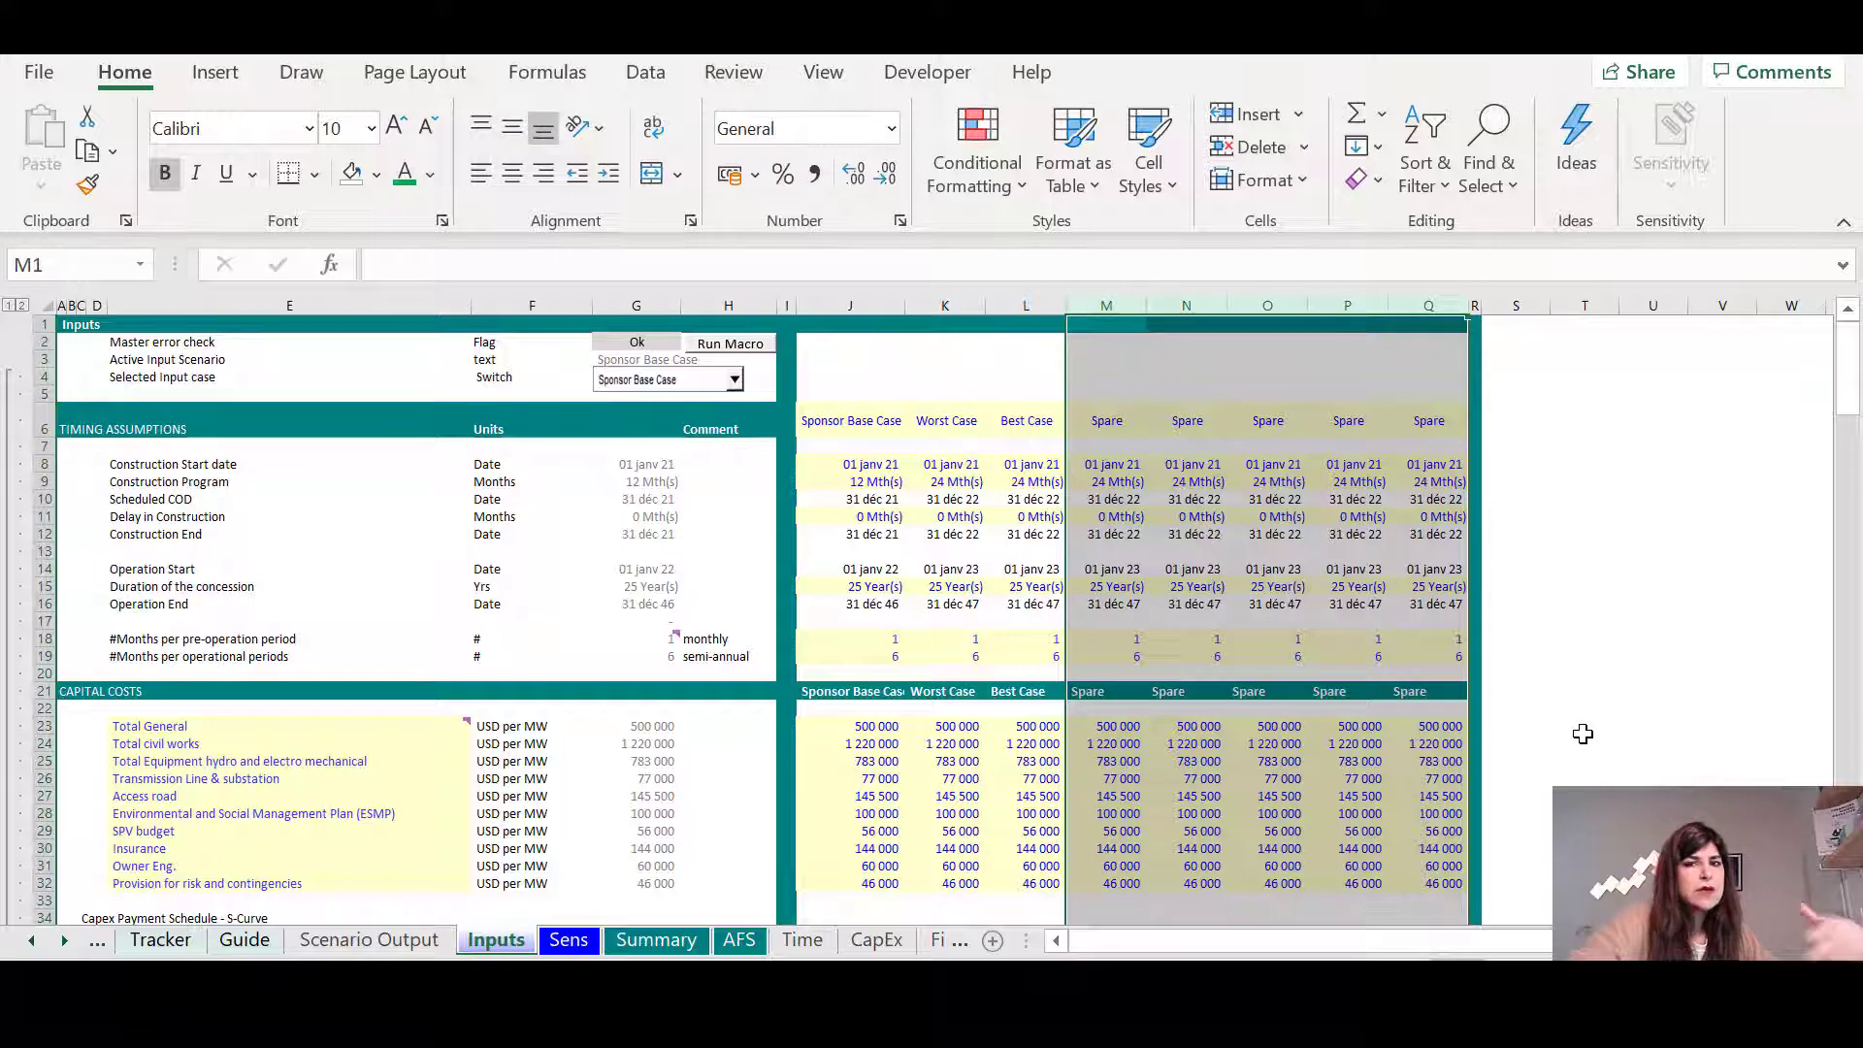
{"action": "left_click", "coordinate": [1102, 423]}
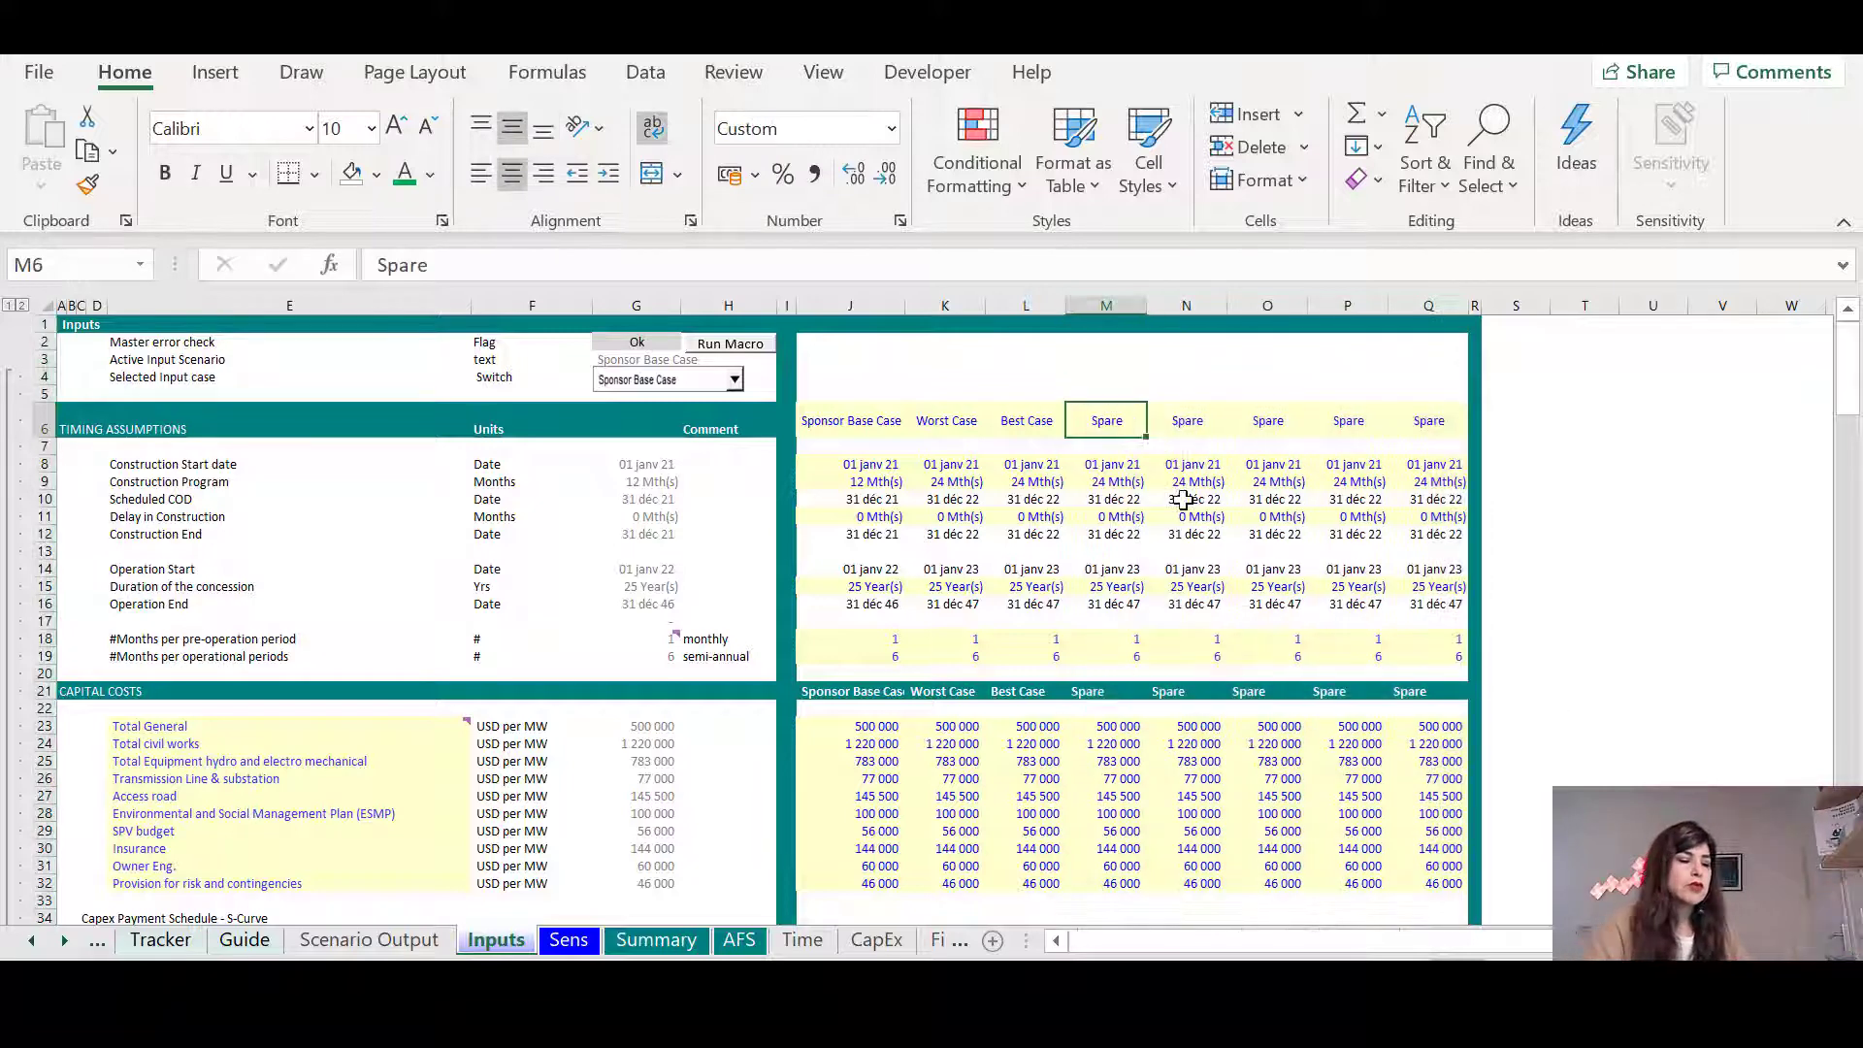
{"action": "type", "text": "Wor"}
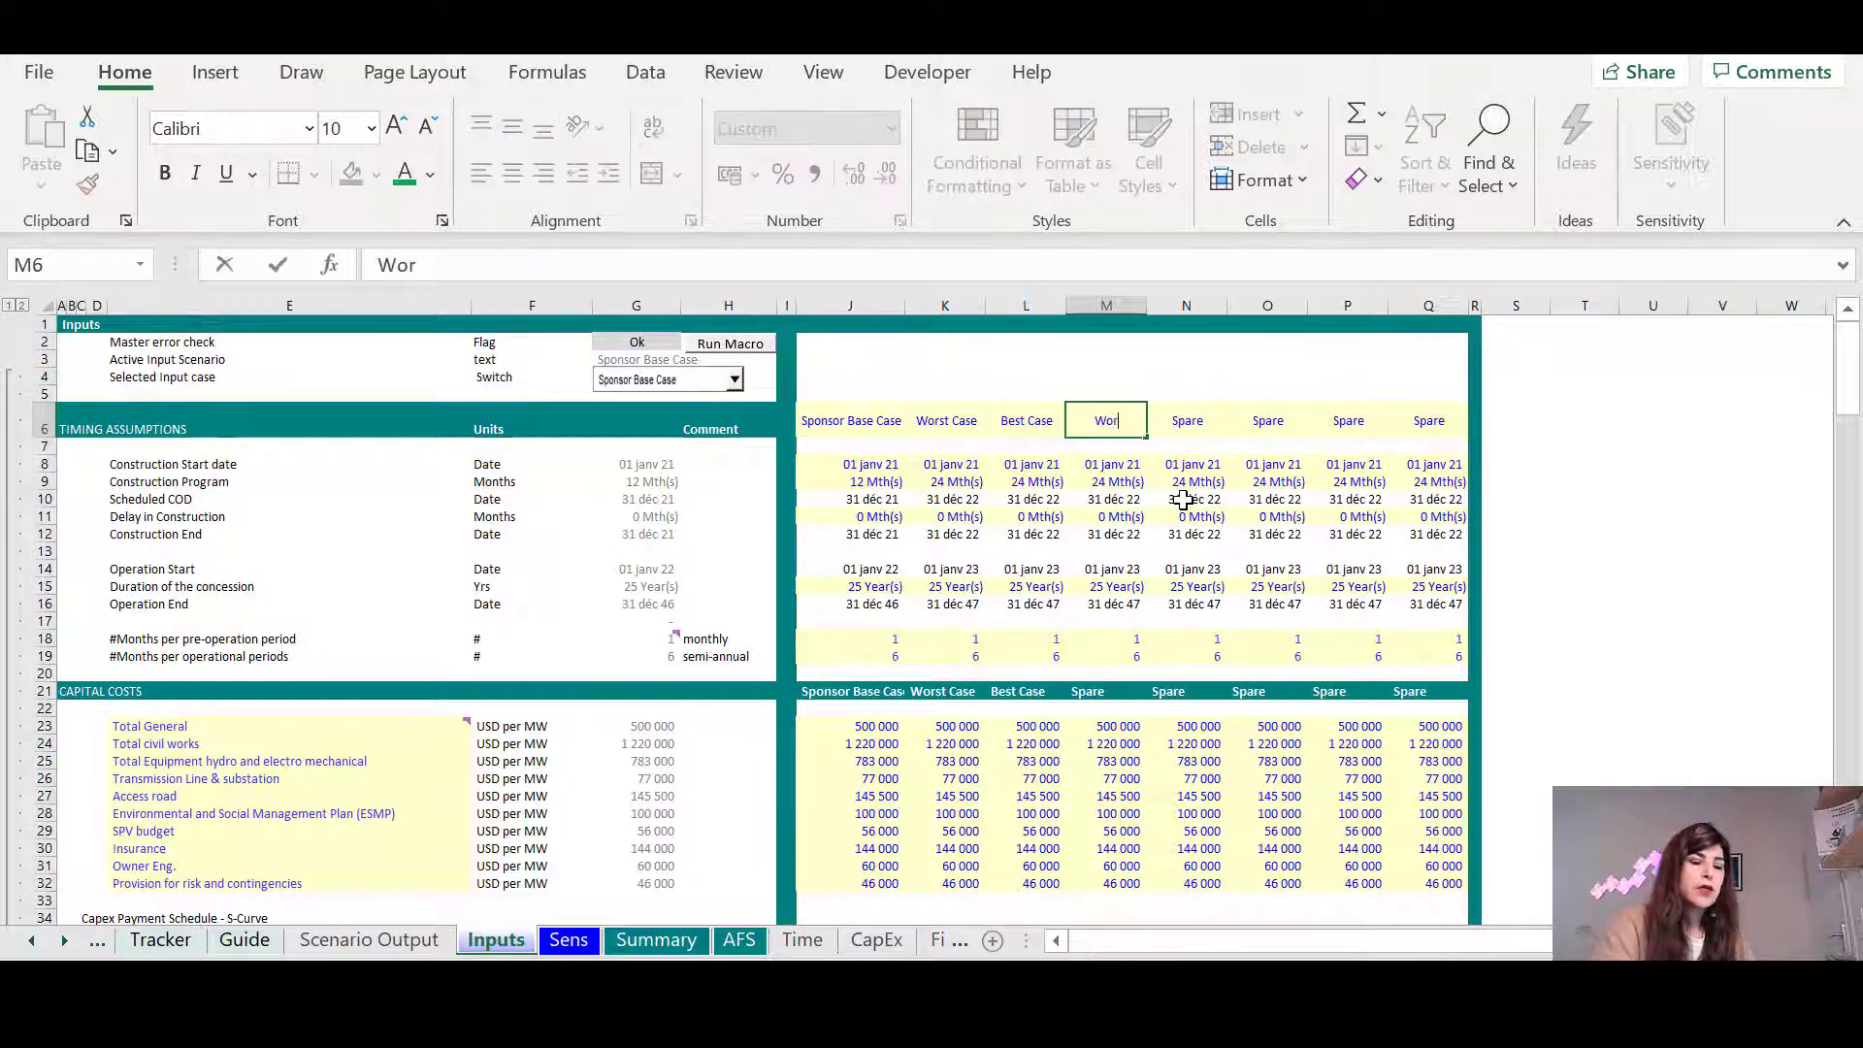
{"action": "type", "text": "king session"}
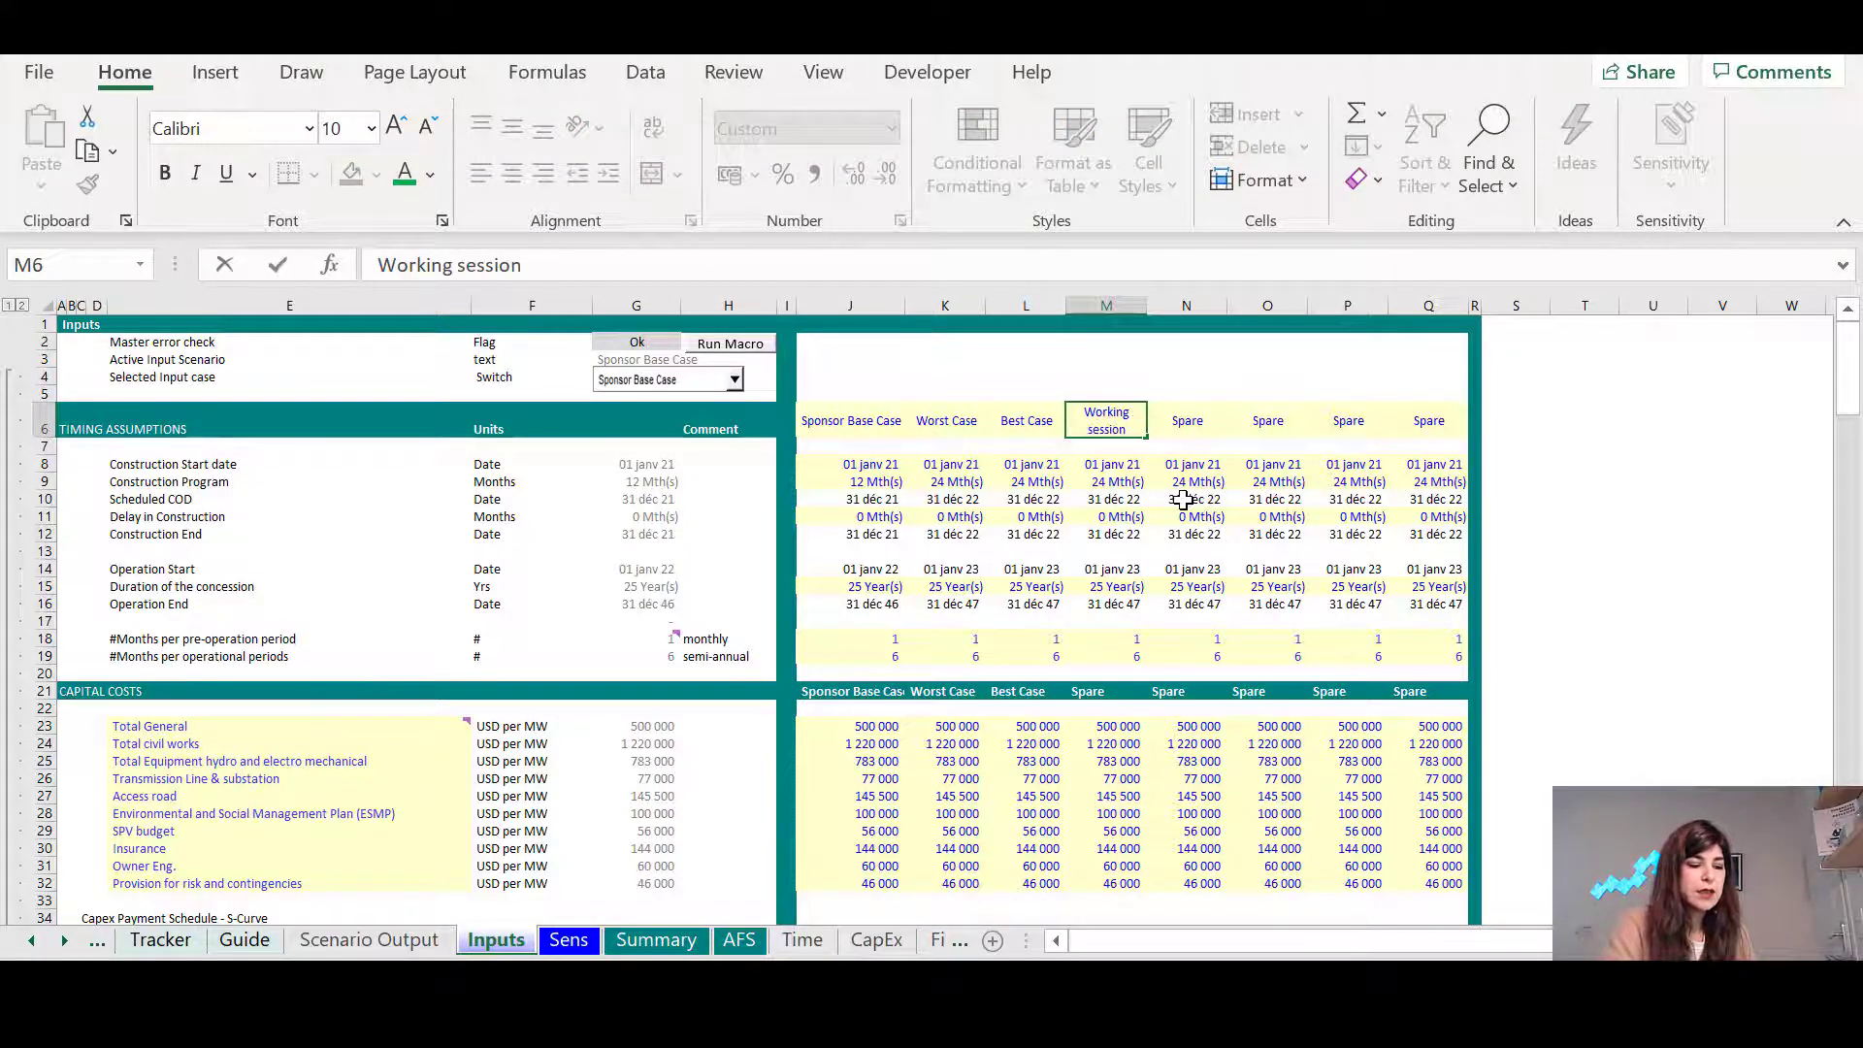
{"action": "type", "text": " Sep 2020"}
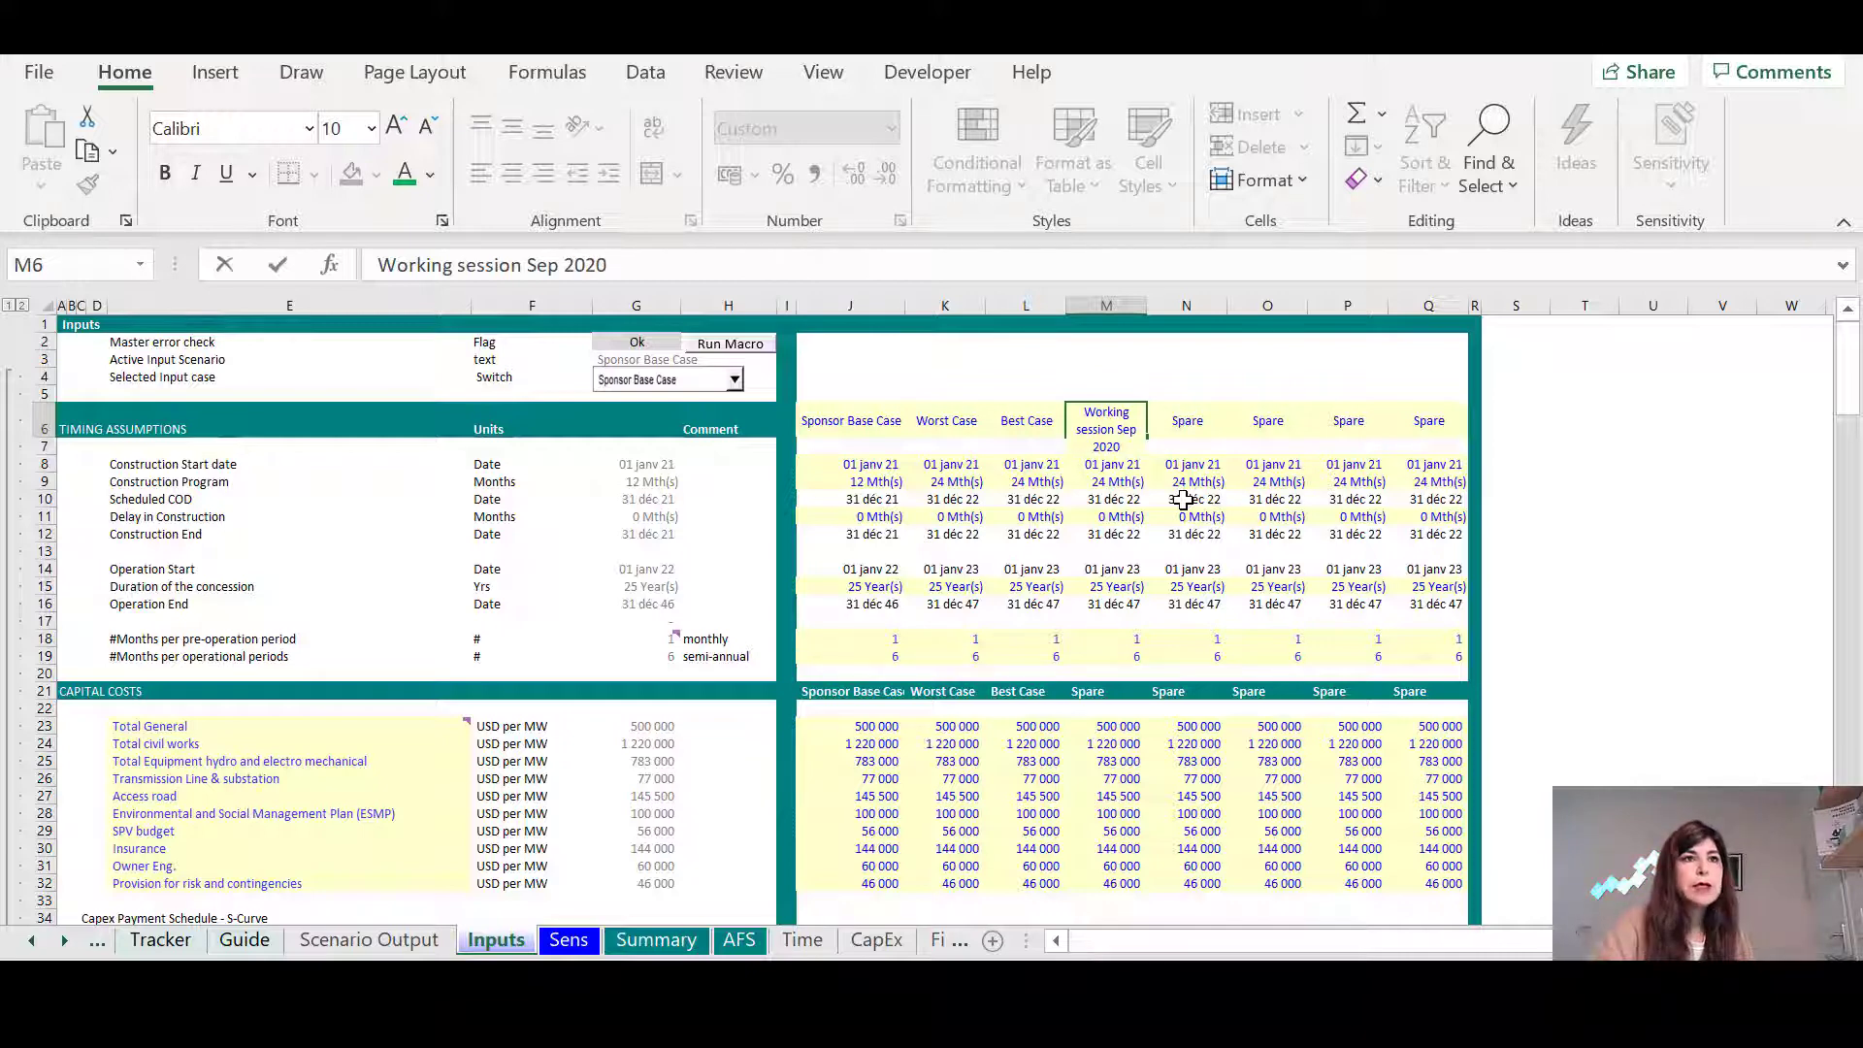
Commit the new scenario header 'Working session Sep 2020'
{"action": "key", "text": "ctrl+Return"}
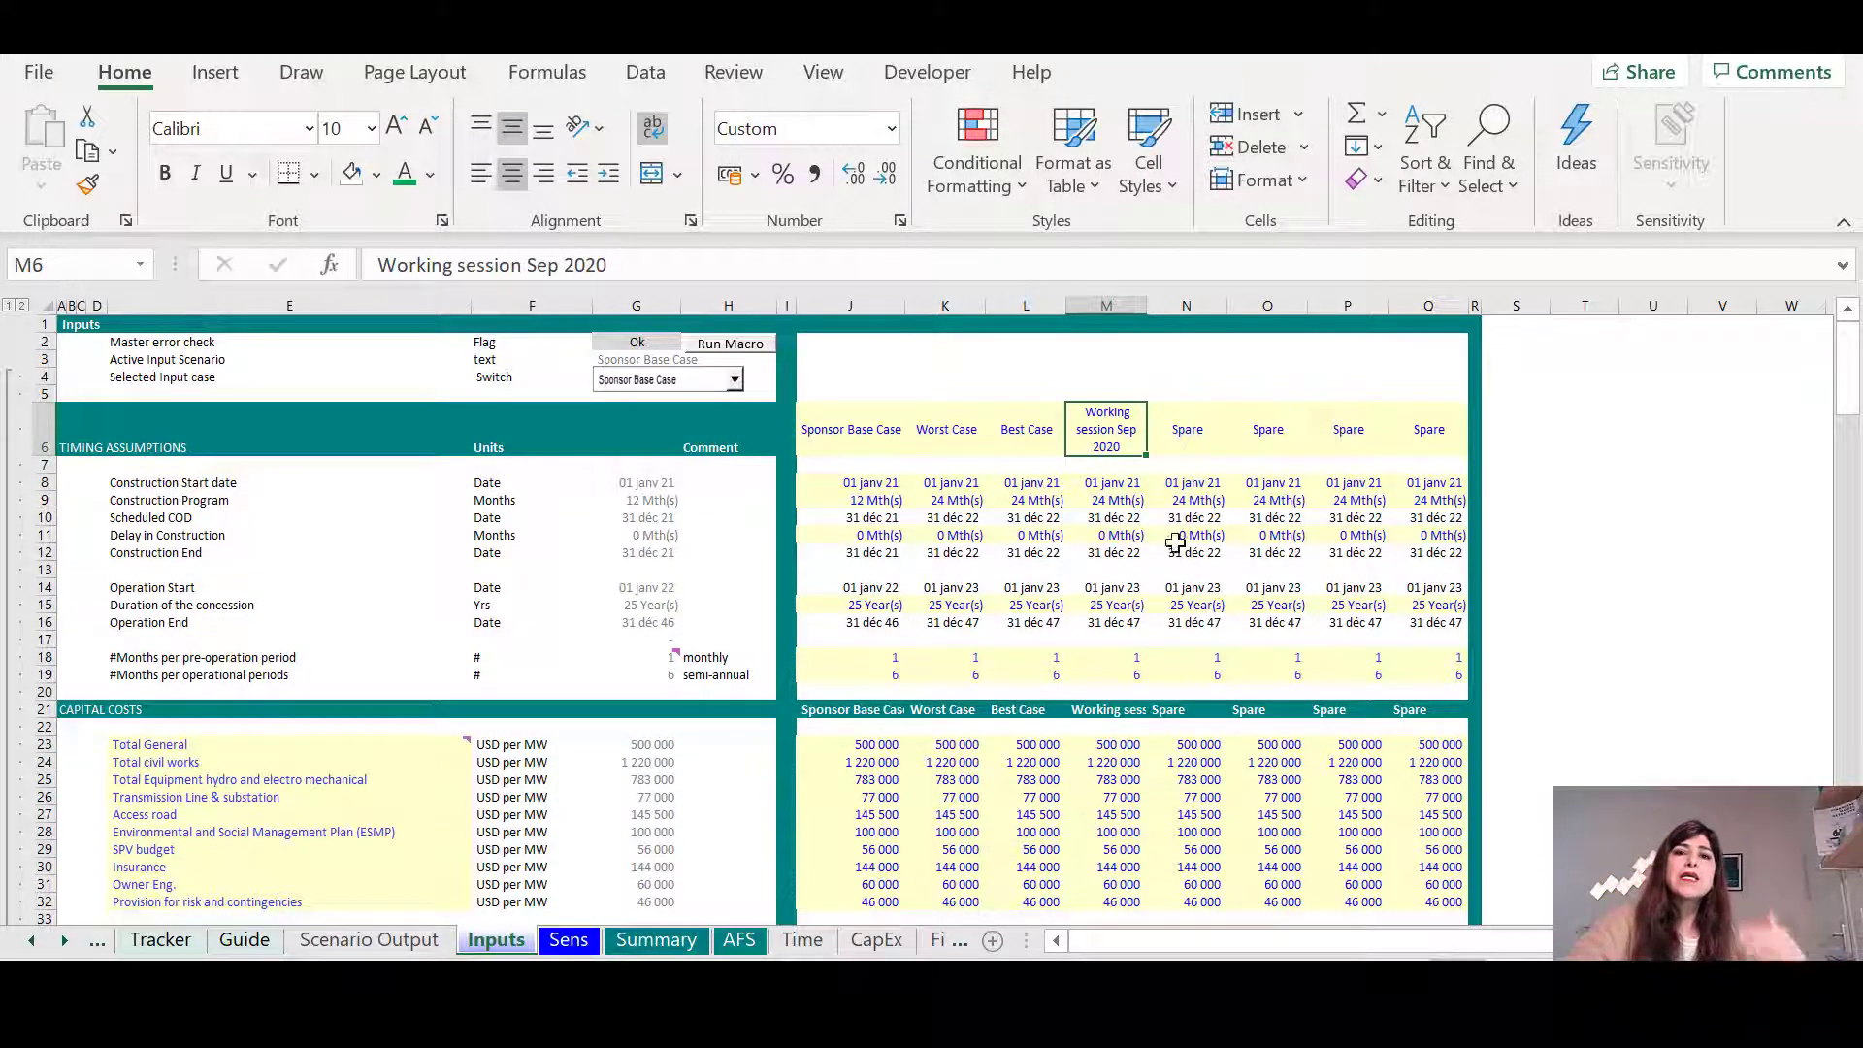
{"action": "scroll", "coordinate": [1067, 640], "scroll_direction": "down", "scroll_amount": 4}
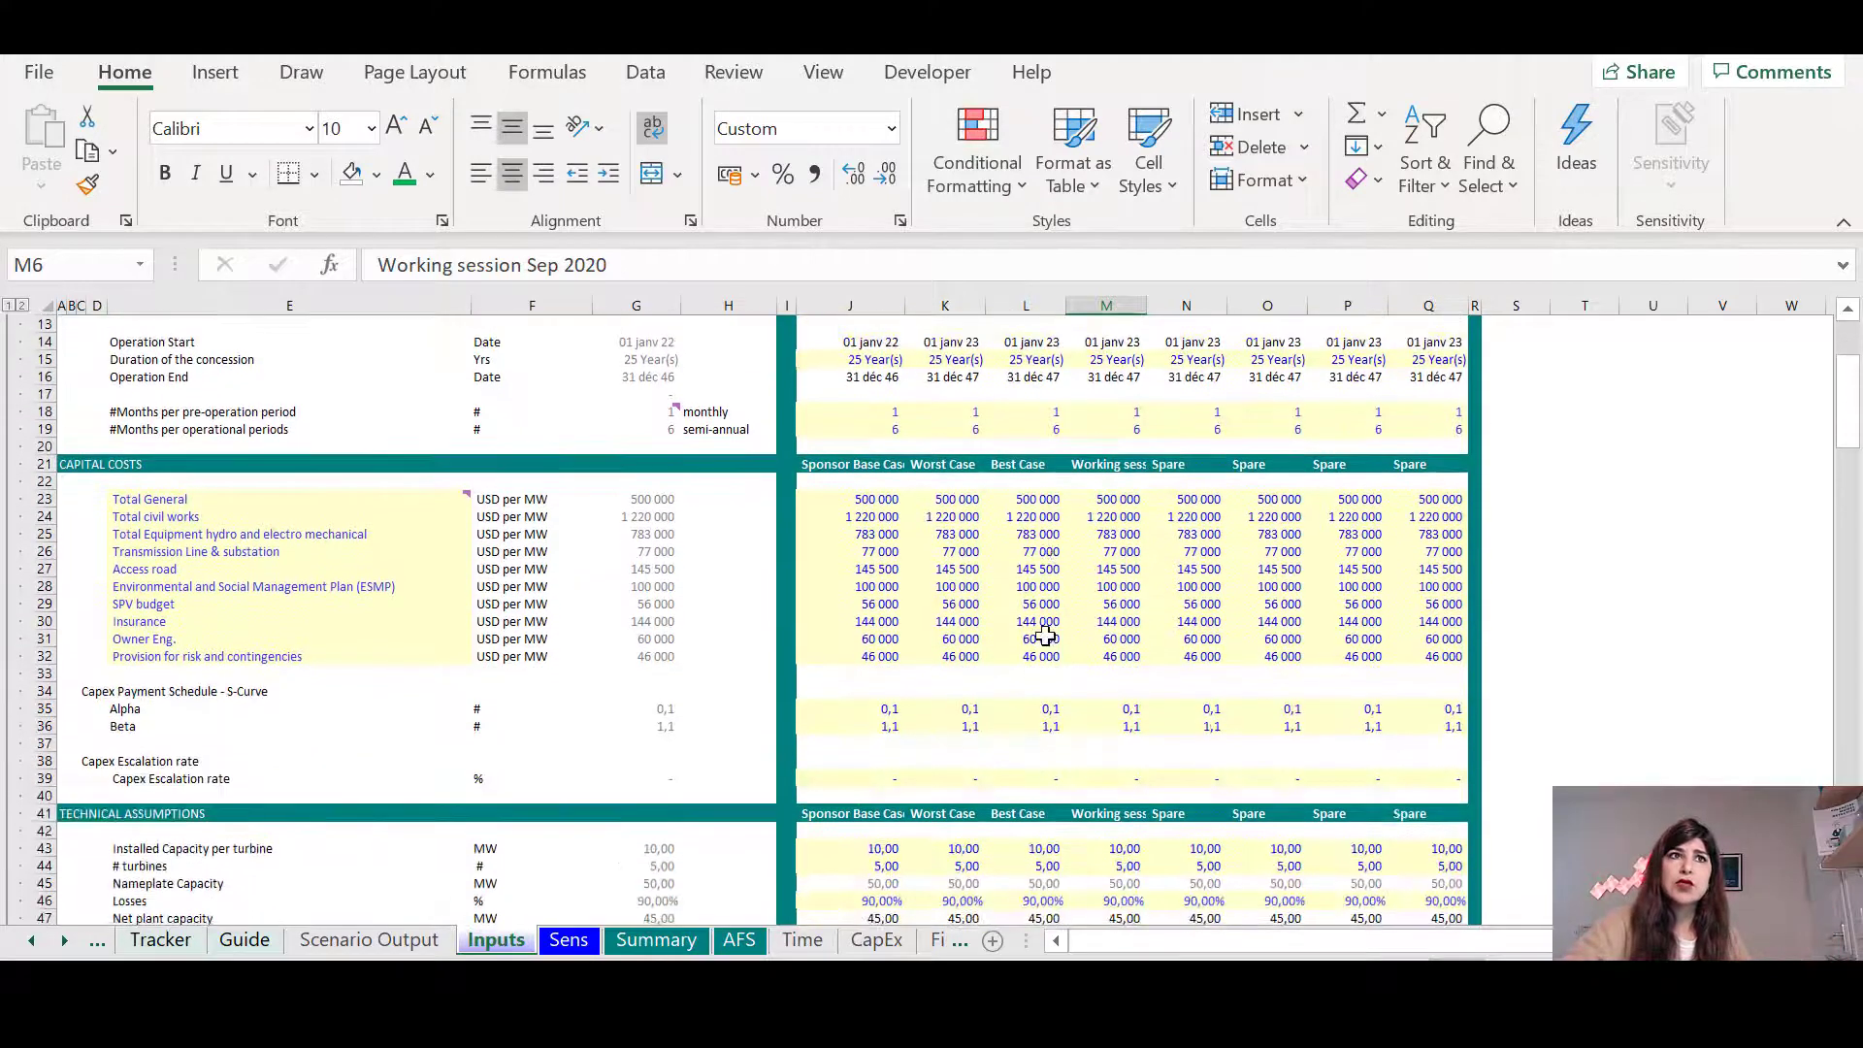
{"action": "scroll", "coordinate": [1116, 456], "scroll_direction": "up", "scroll_amount": 3}
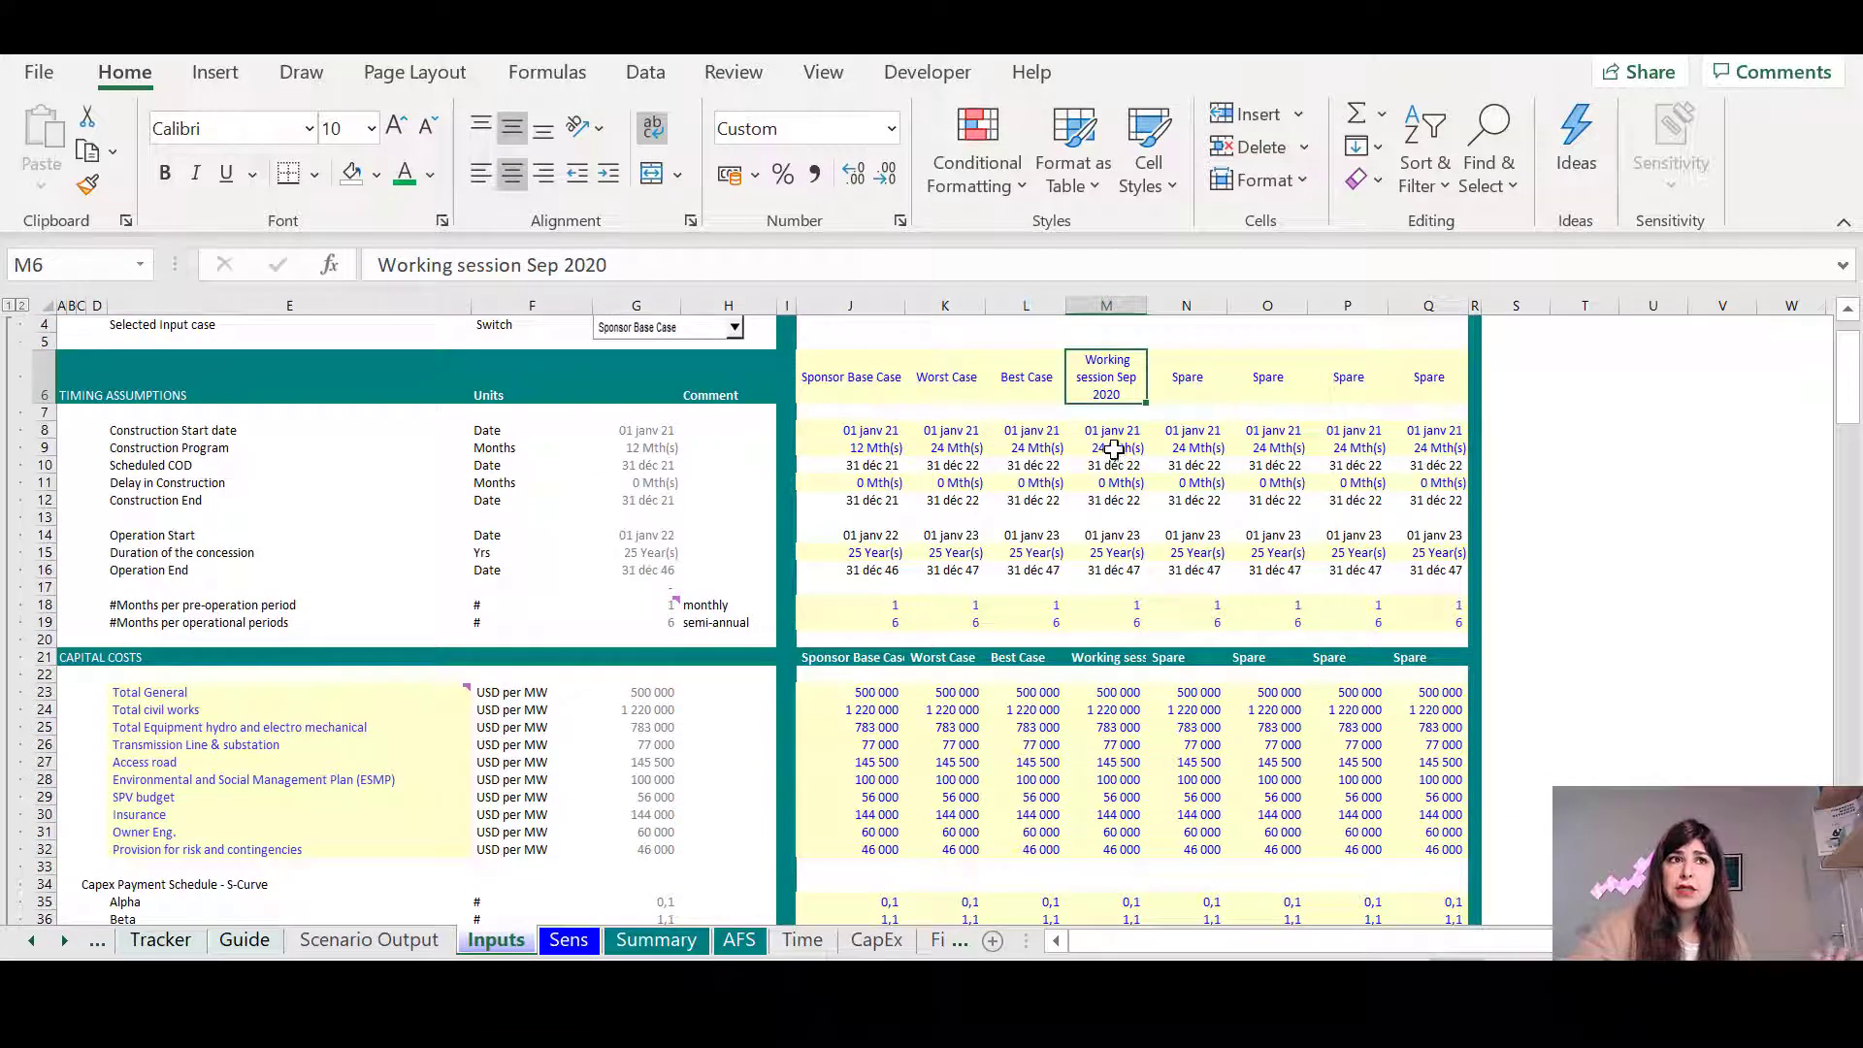
{"action": "scroll", "coordinate": [1114, 485], "scroll_direction": "up", "scroll_amount": 1}
Set the Working session Sep 2020 construction program in M9 to 18 months
{"action": "left_click", "coordinate": [1112, 482]}
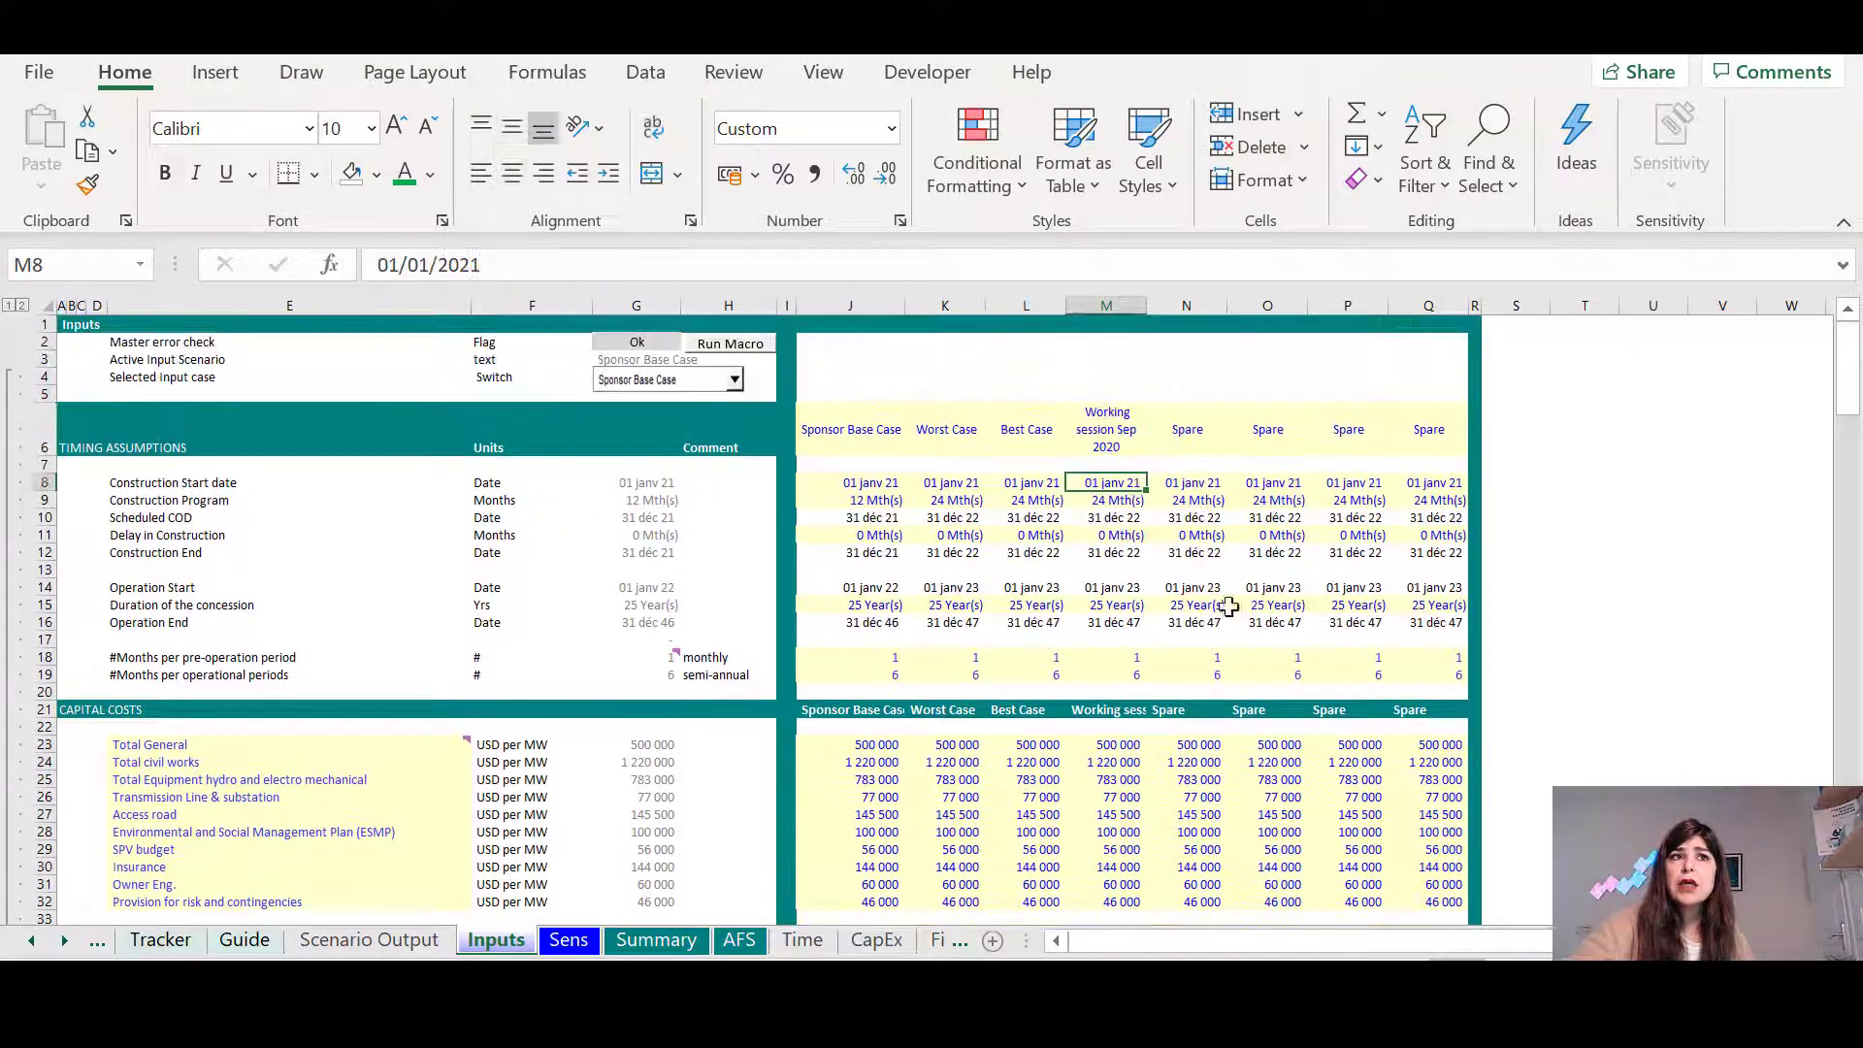
{"action": "left_click", "coordinate": [1106, 500]}
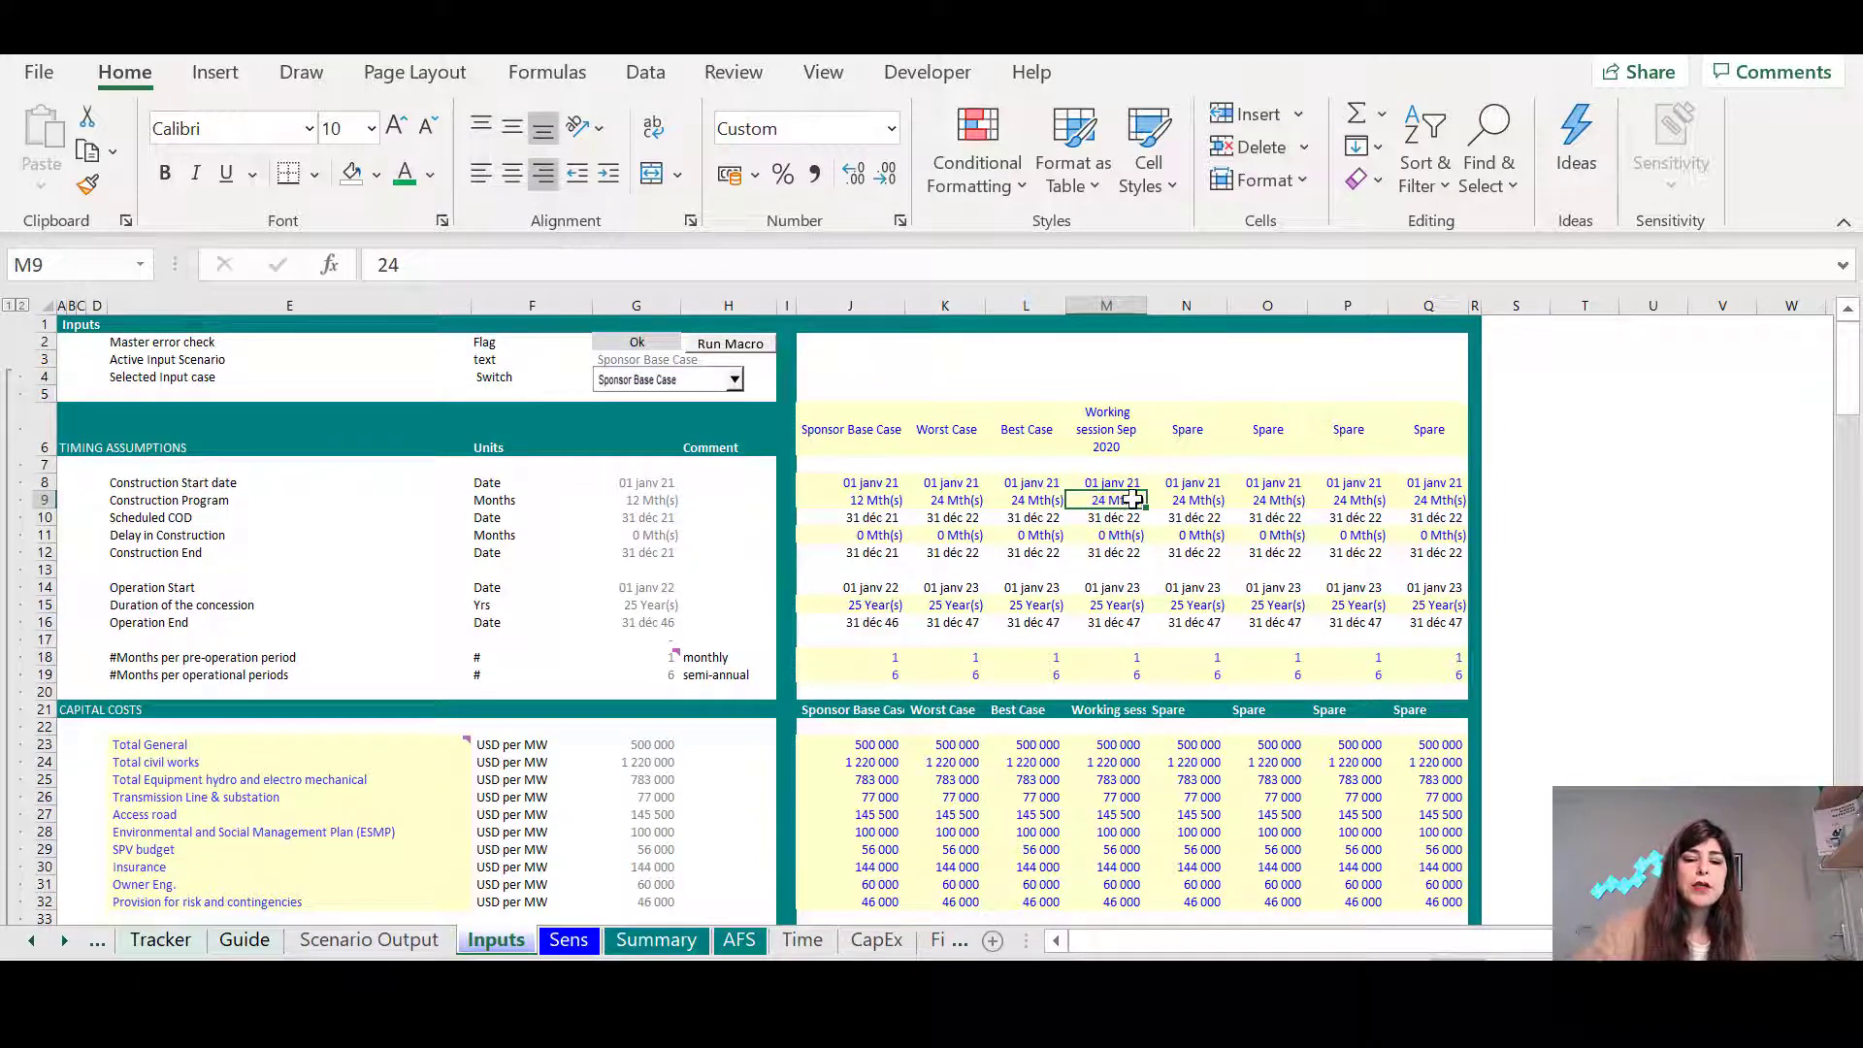
{"action": "type", "text": "18"}
{"action": "key", "text": "ctrl+Return"}
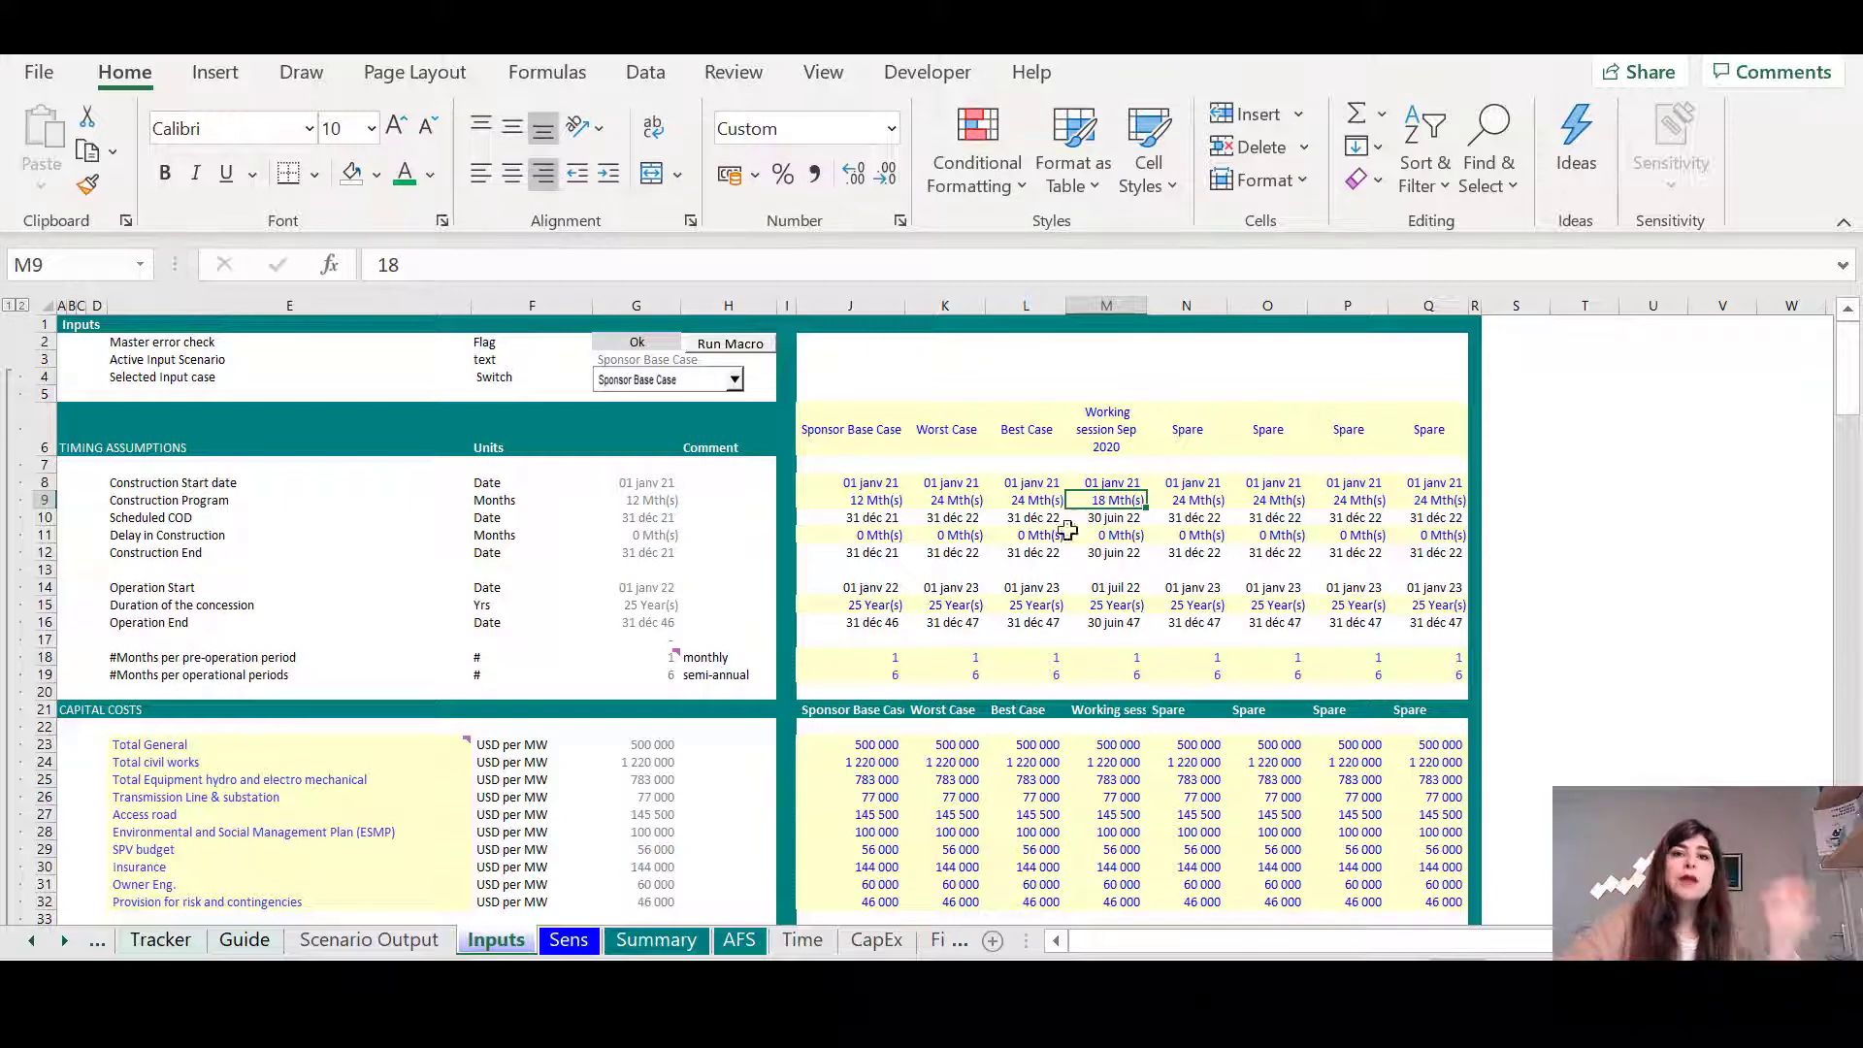
{"action": "mouse_move", "coordinate": [899, 1039]}
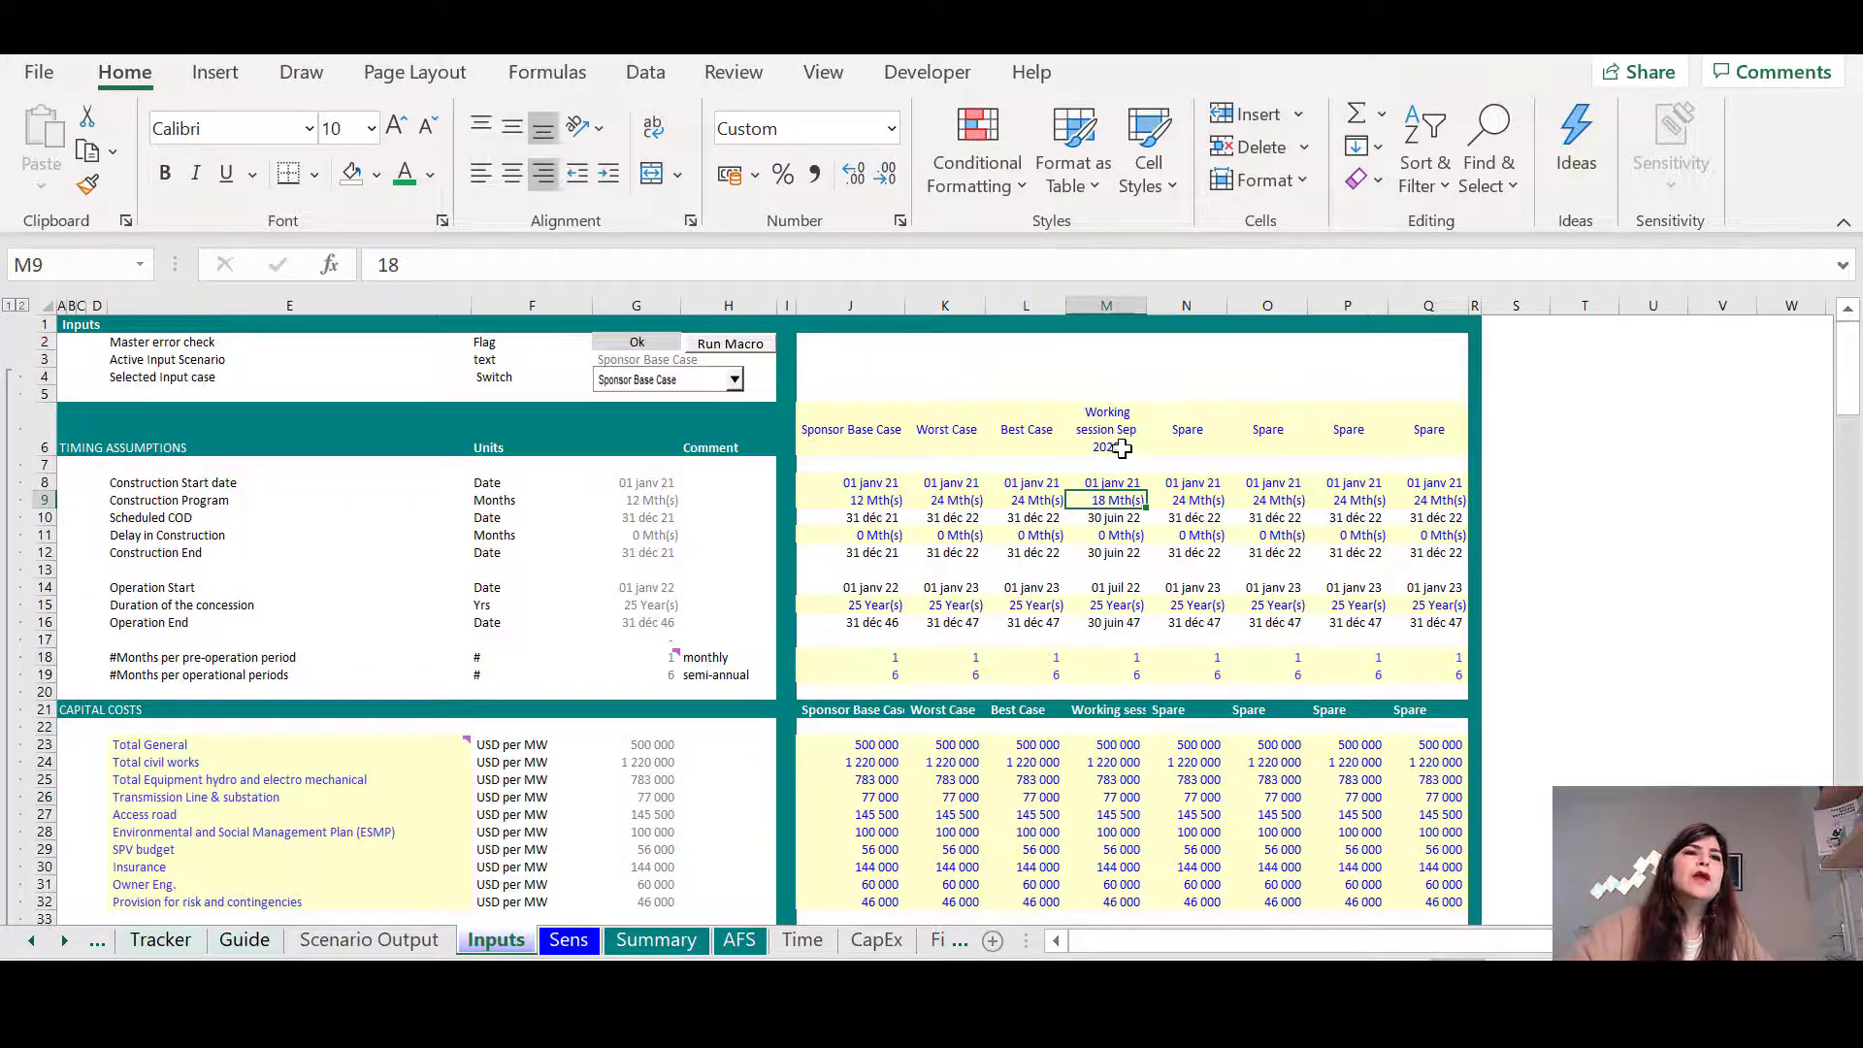
{"action": "scroll", "coordinate": [1130, 583], "scroll_direction": "down", "scroll_amount": 7}
{"action": "scroll", "coordinate": [1138, 658], "scroll_direction": "down", "scroll_amount": 6}
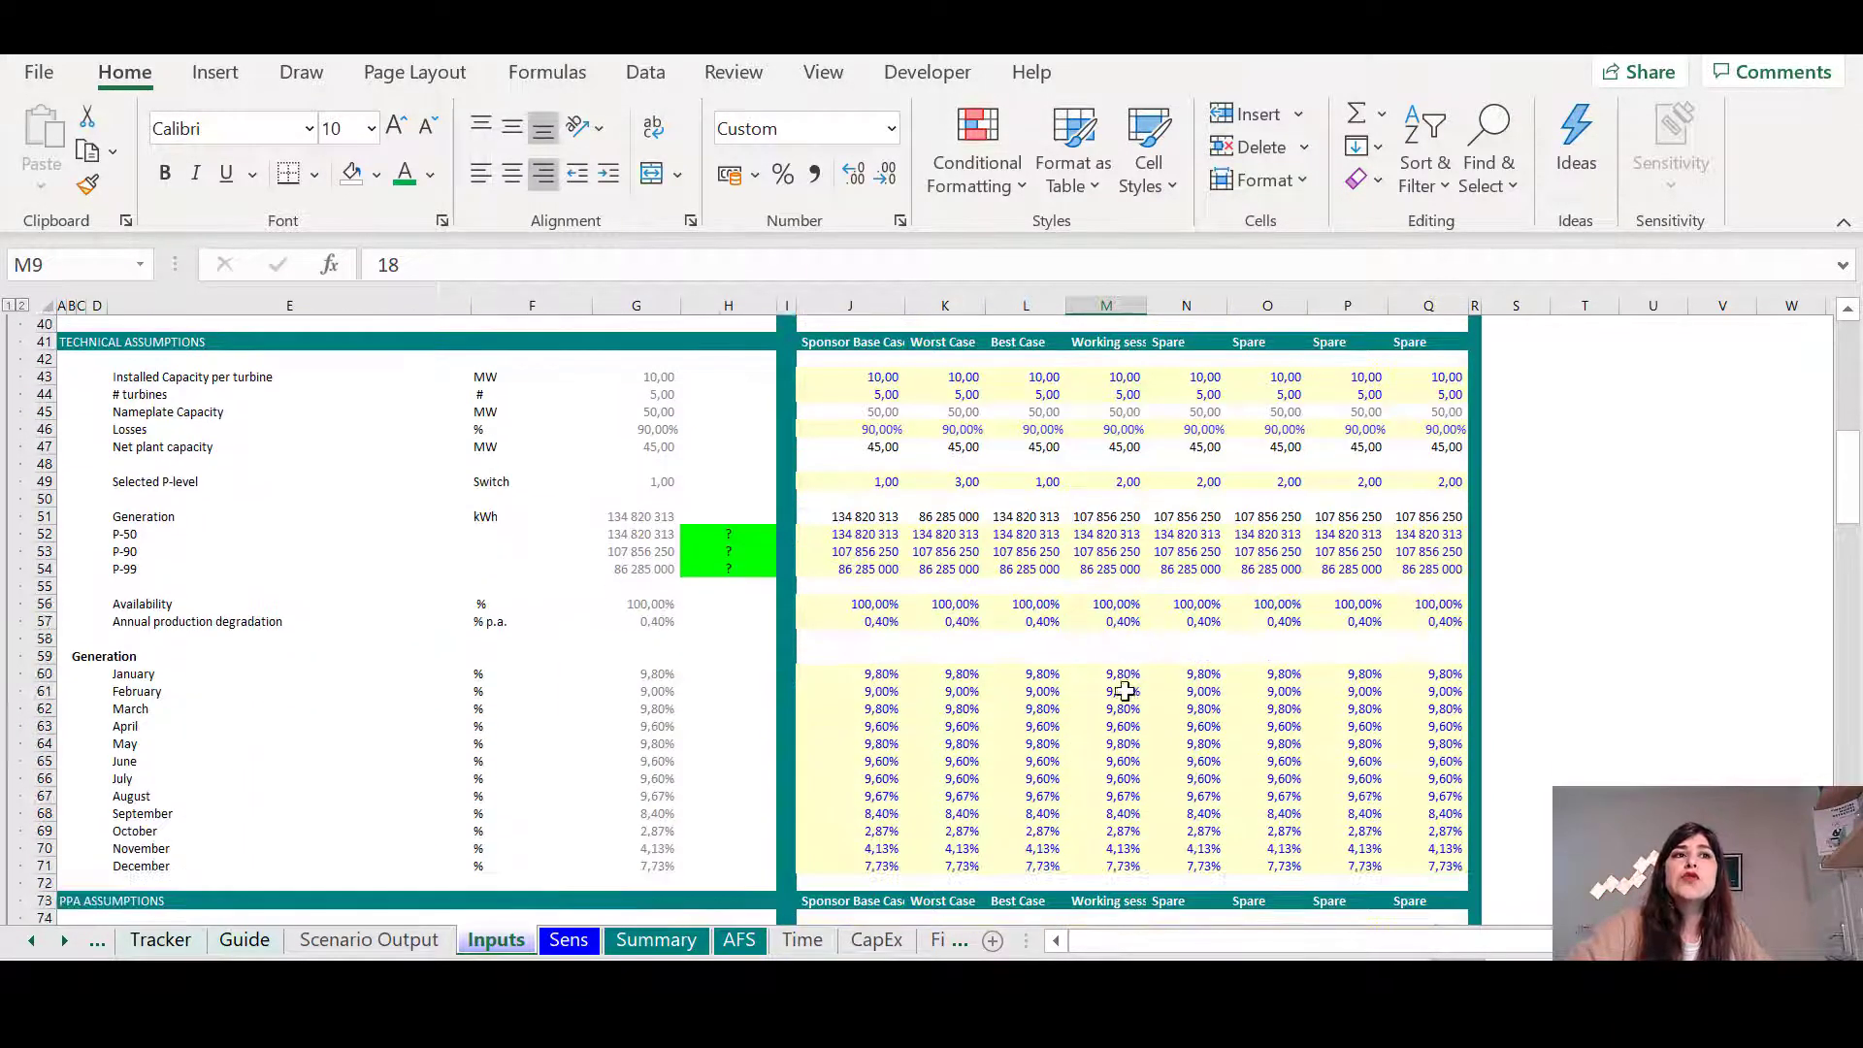
{"action": "scroll", "coordinate": [1107, 695], "scroll_direction": "up", "scroll_amount": 6}
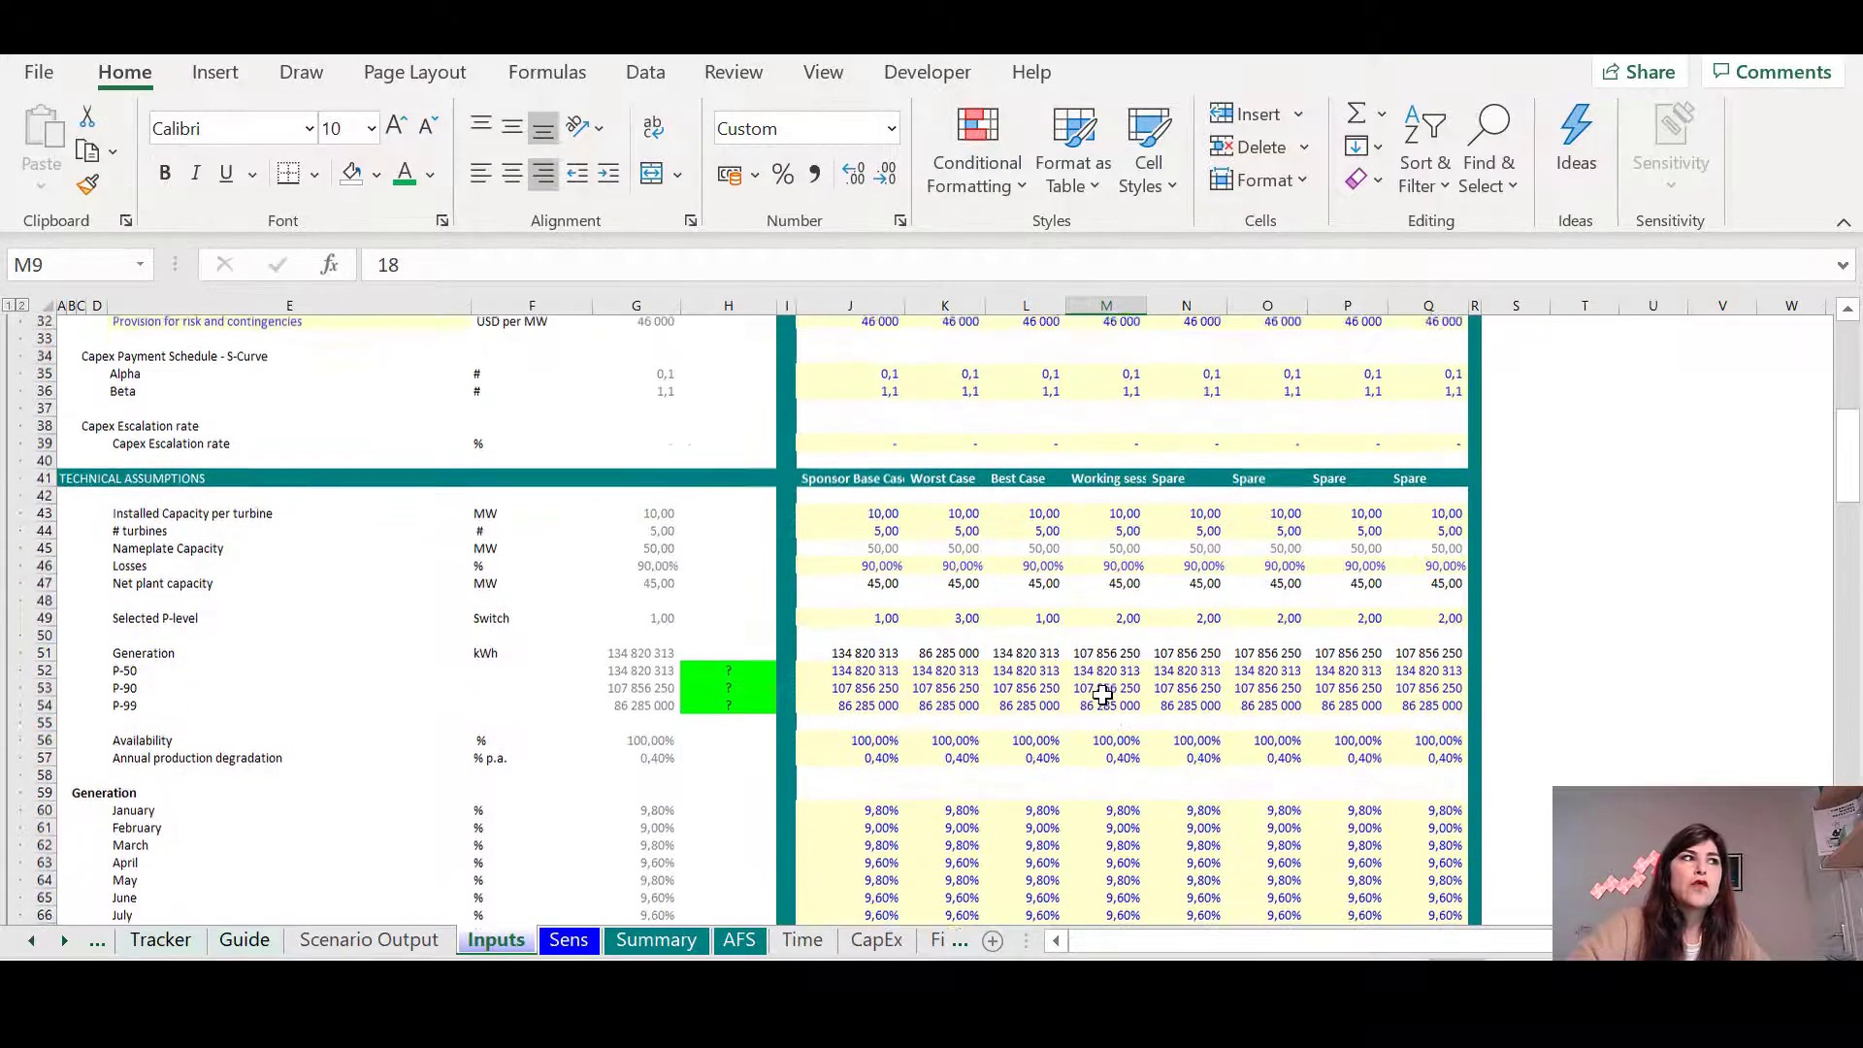
{"action": "scroll", "coordinate": [1099, 695], "scroll_direction": "up", "scroll_amount": 5}
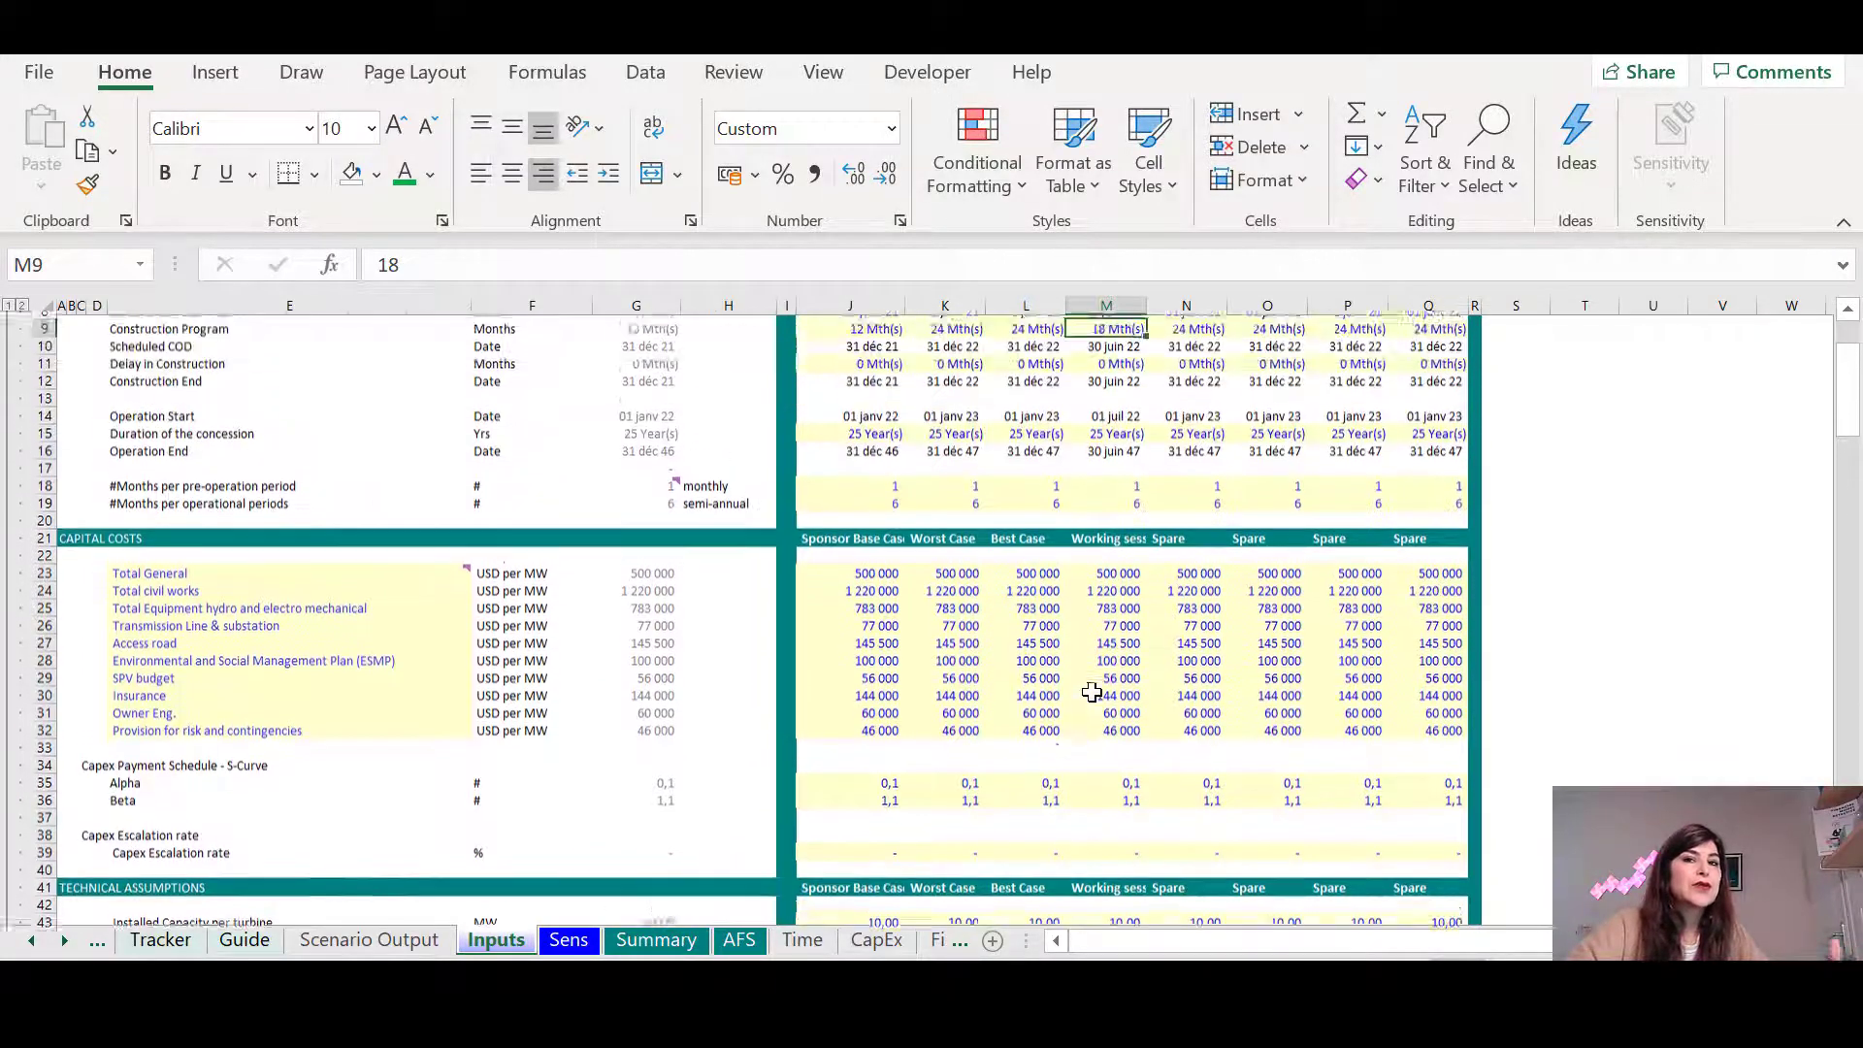
{"action": "scroll", "coordinate": [1322, 860], "scroll_direction": "up", "scroll_amount": 2}
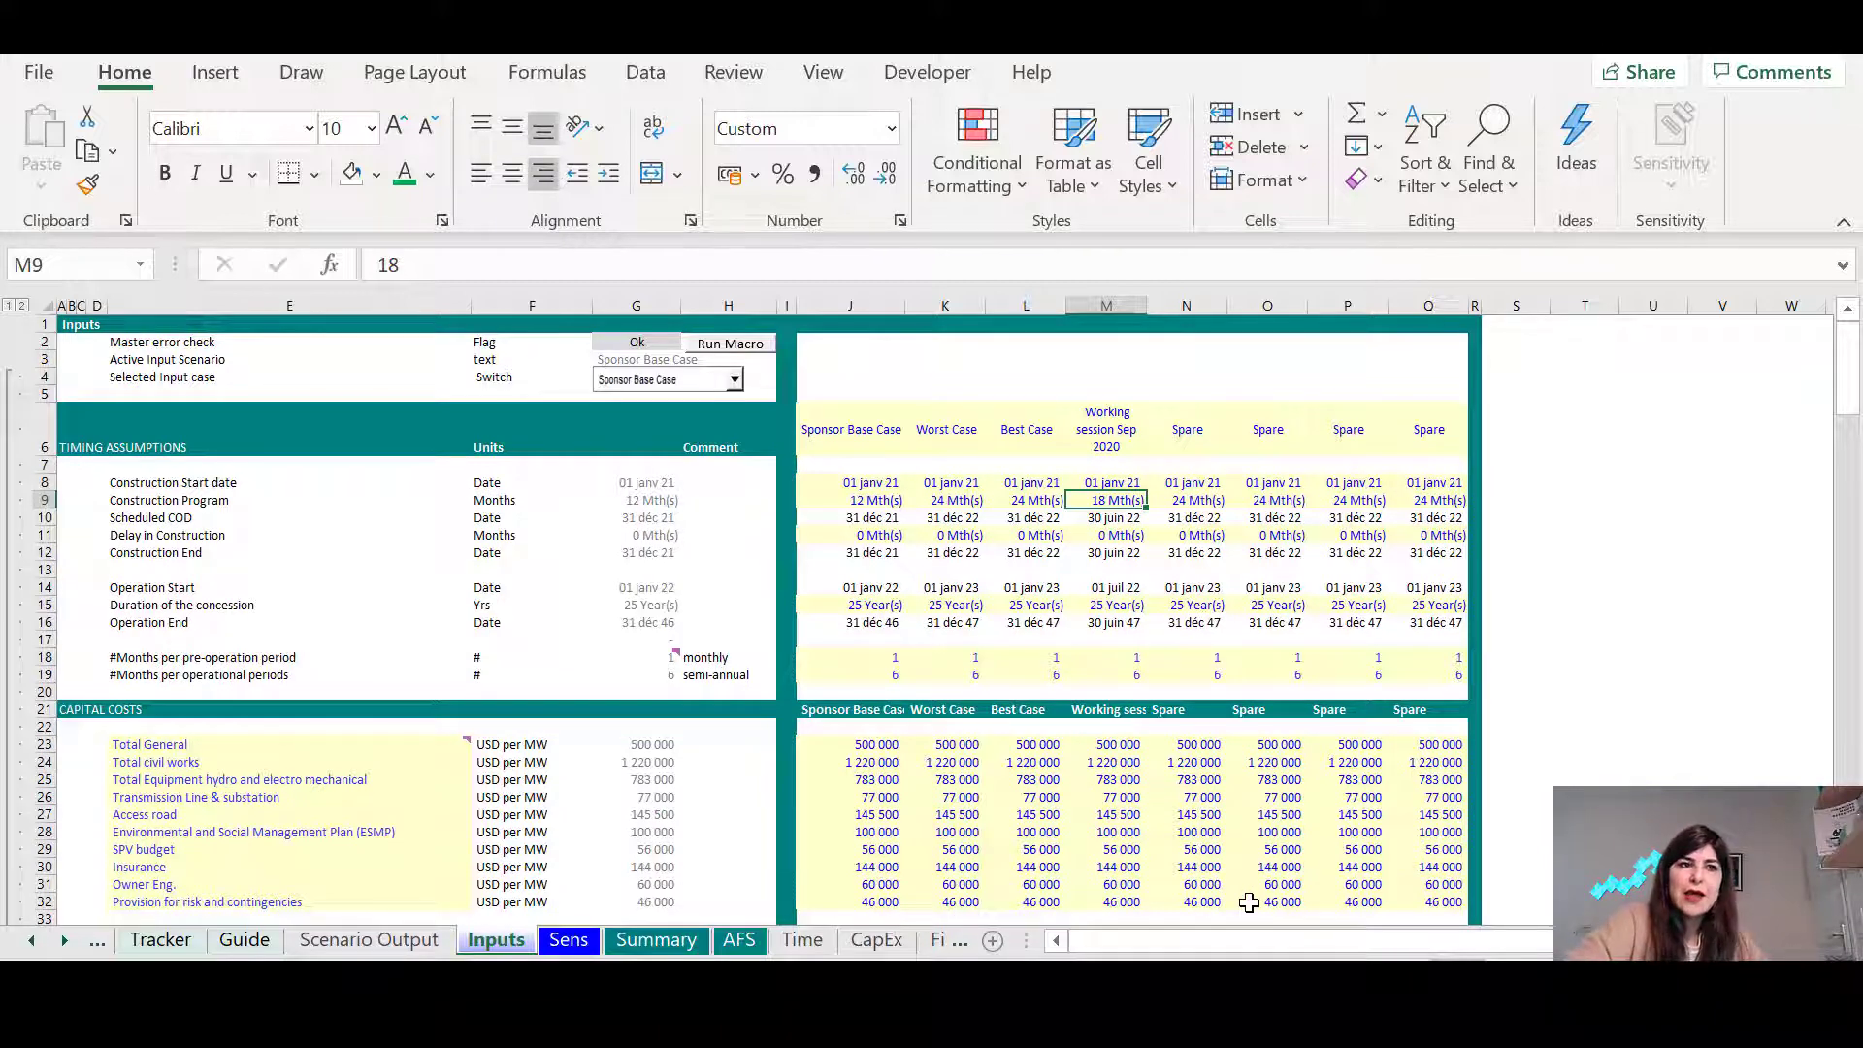
{"action": "scroll", "coordinate": [1192, 803], "scroll_direction": "down", "scroll_amount": 1}
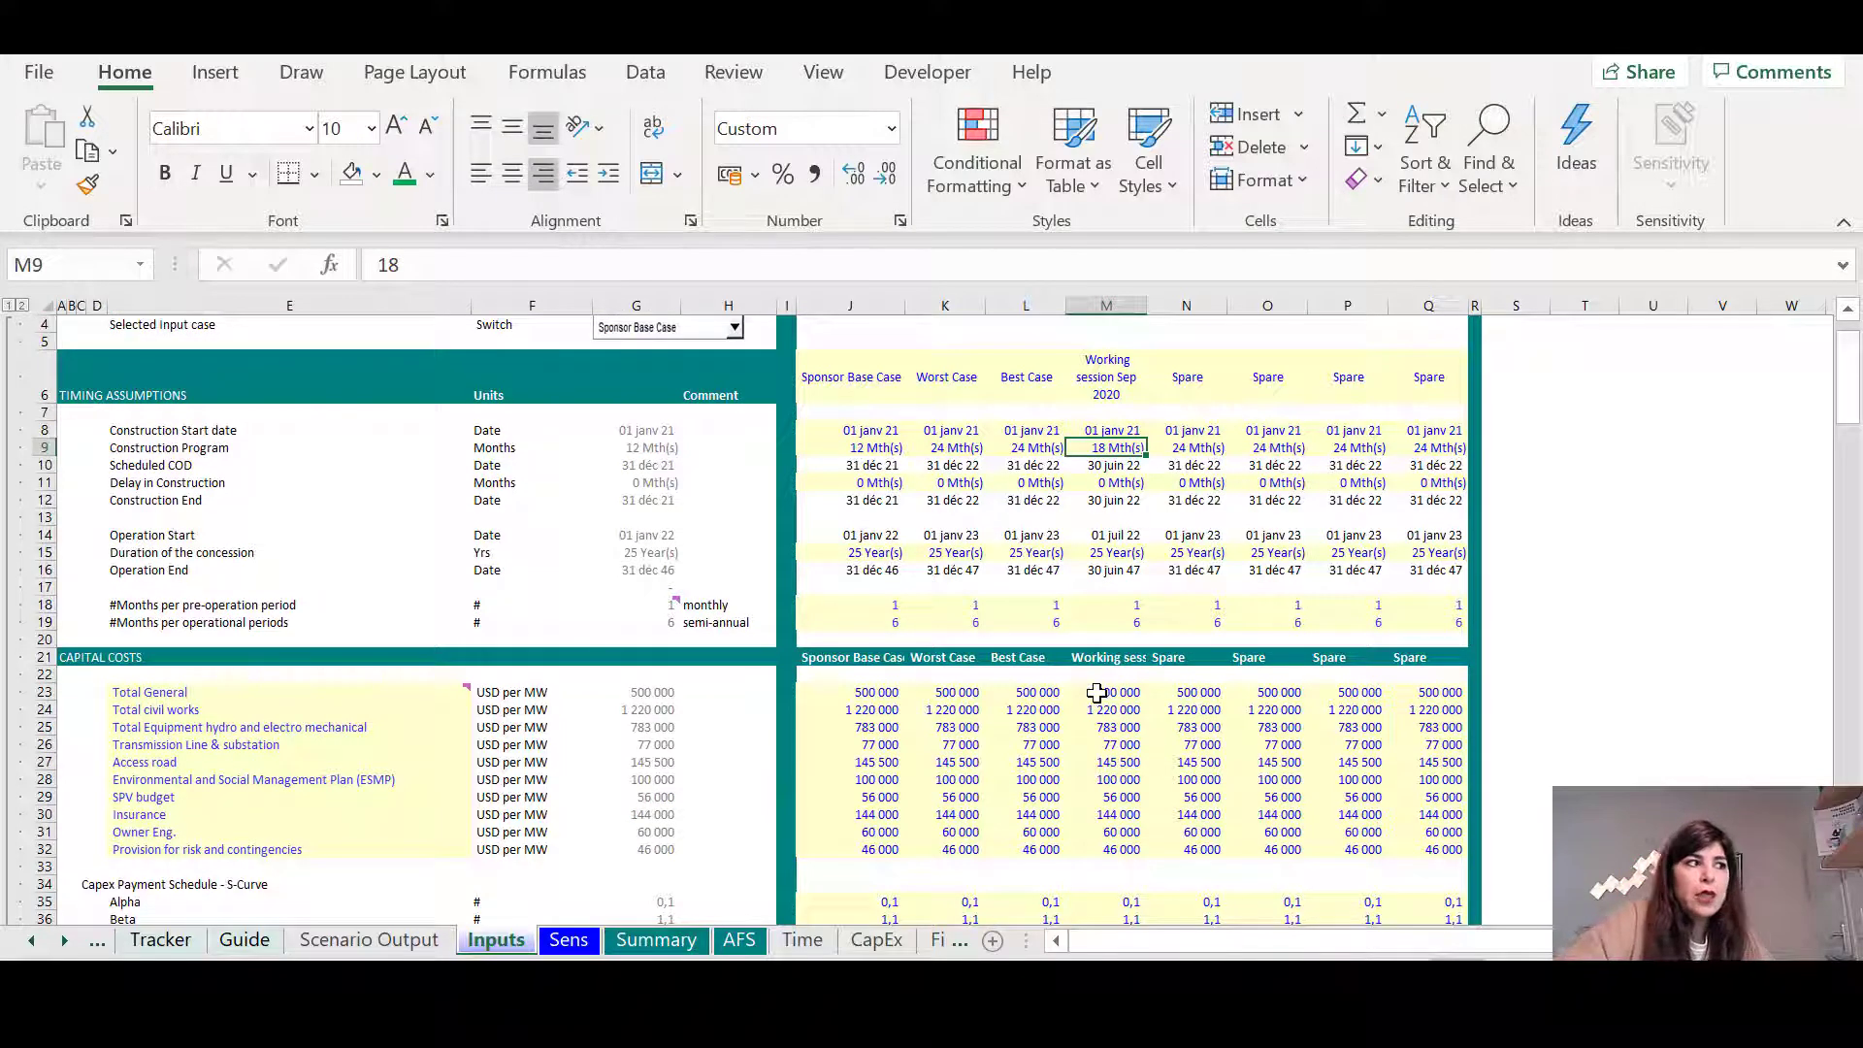
{"action": "scroll", "coordinate": [1097, 692], "scroll_direction": "down", "scroll_amount": 4}
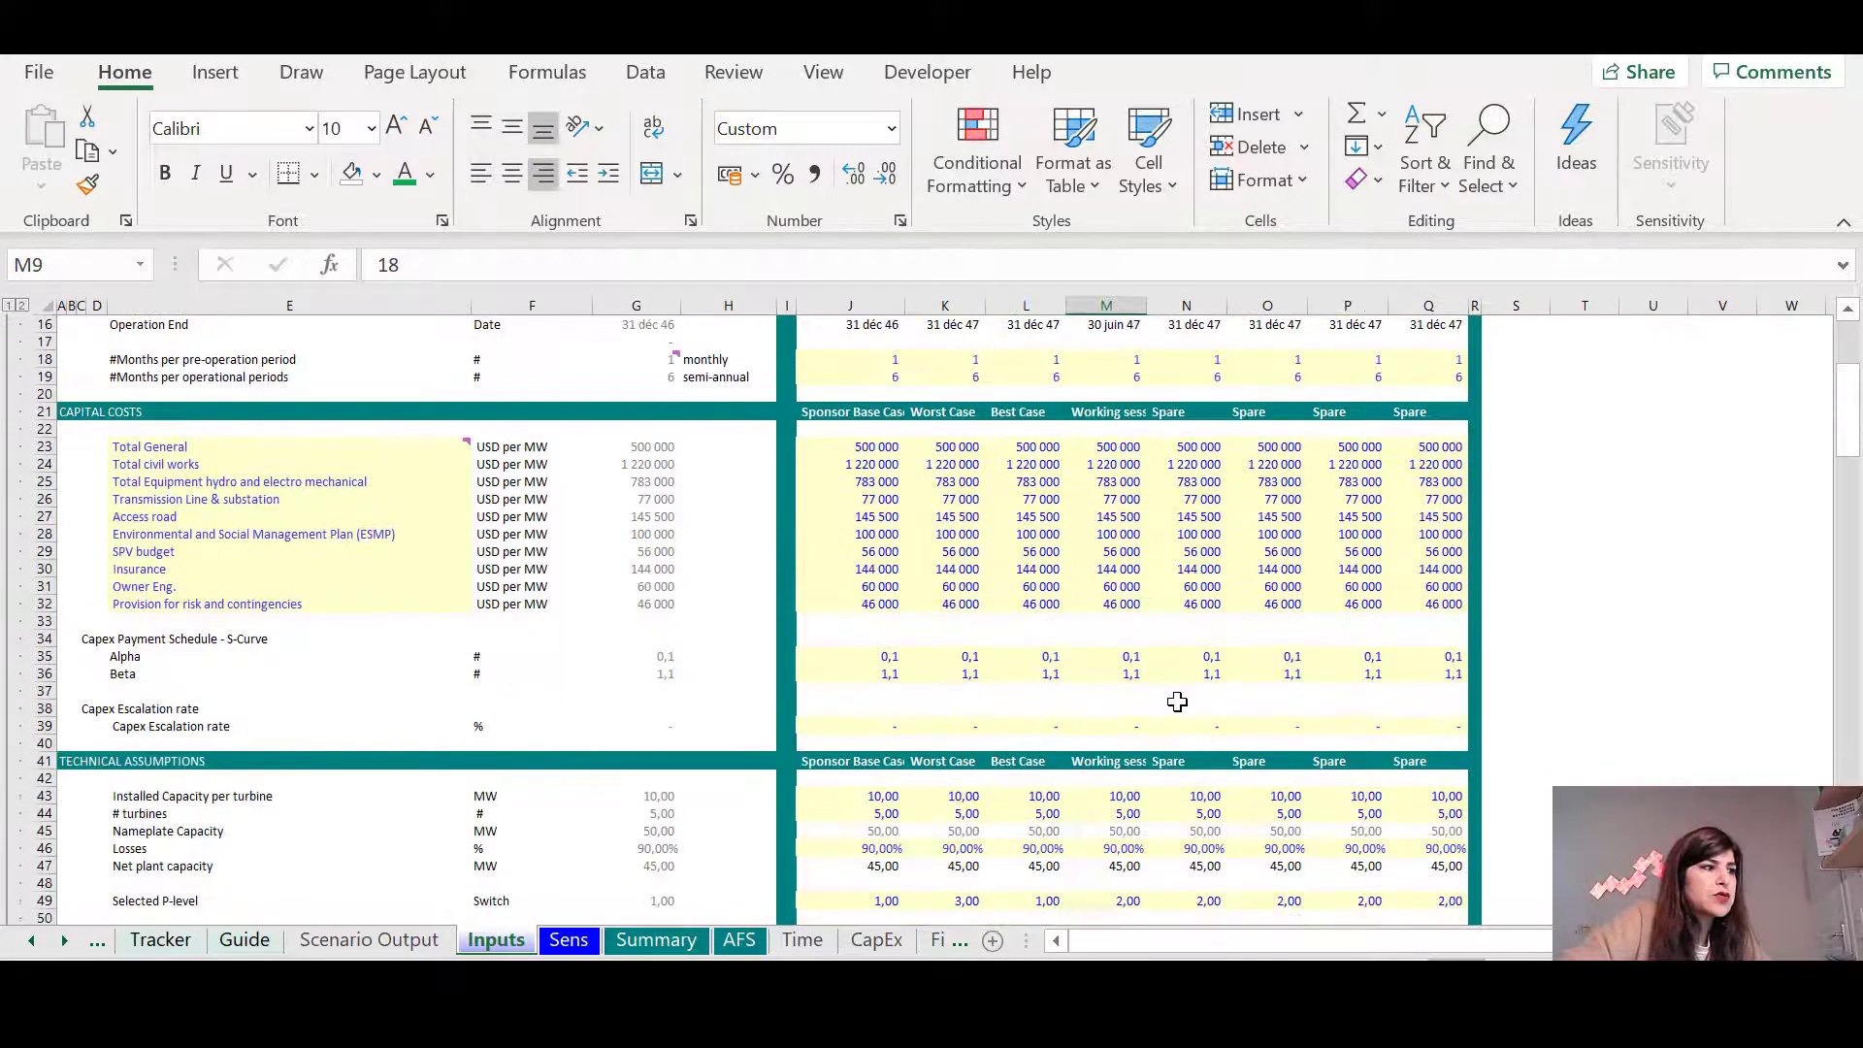
{"action": "scroll", "coordinate": [1177, 701], "scroll_direction": "down", "scroll_amount": 4}
{"action": "left_click_drag", "start_coordinate": [1115, 586], "coordinate": [1097, 797]}
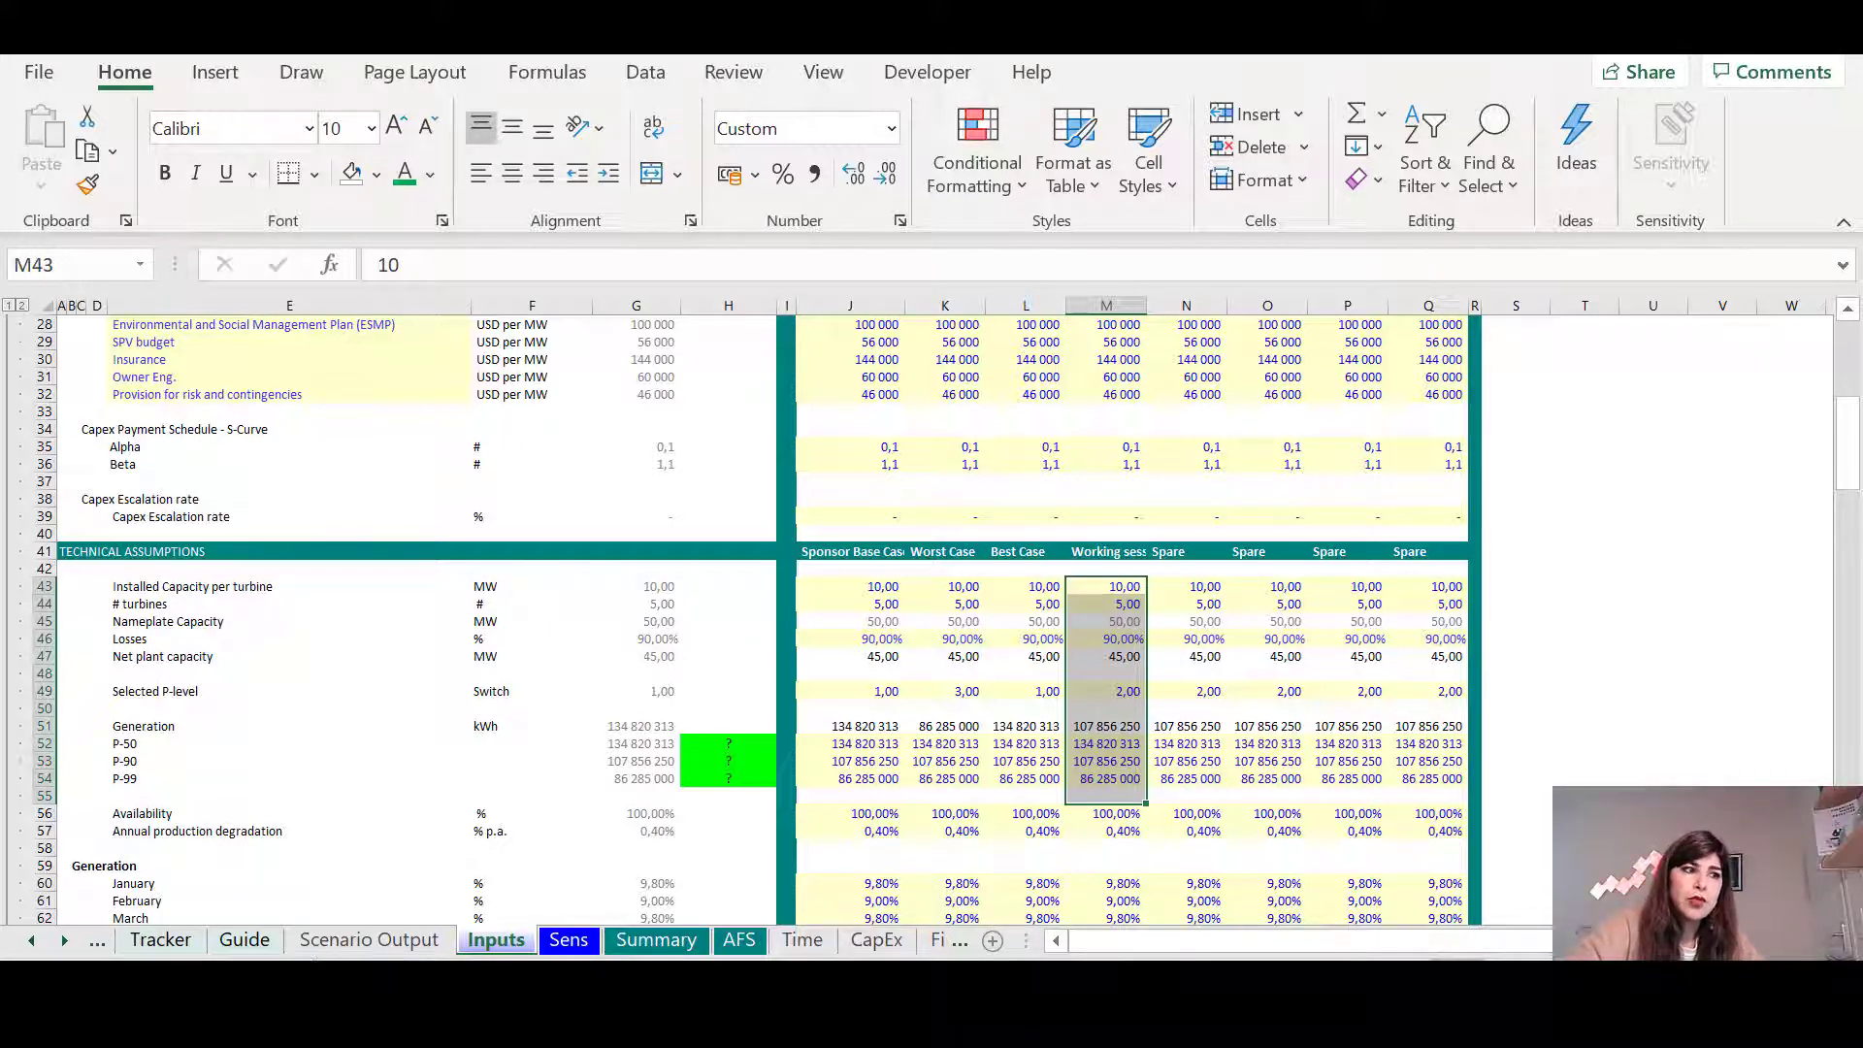
{"action": "left_click", "coordinate": [32, 939]}
{"action": "left_click", "coordinate": [32, 940]}
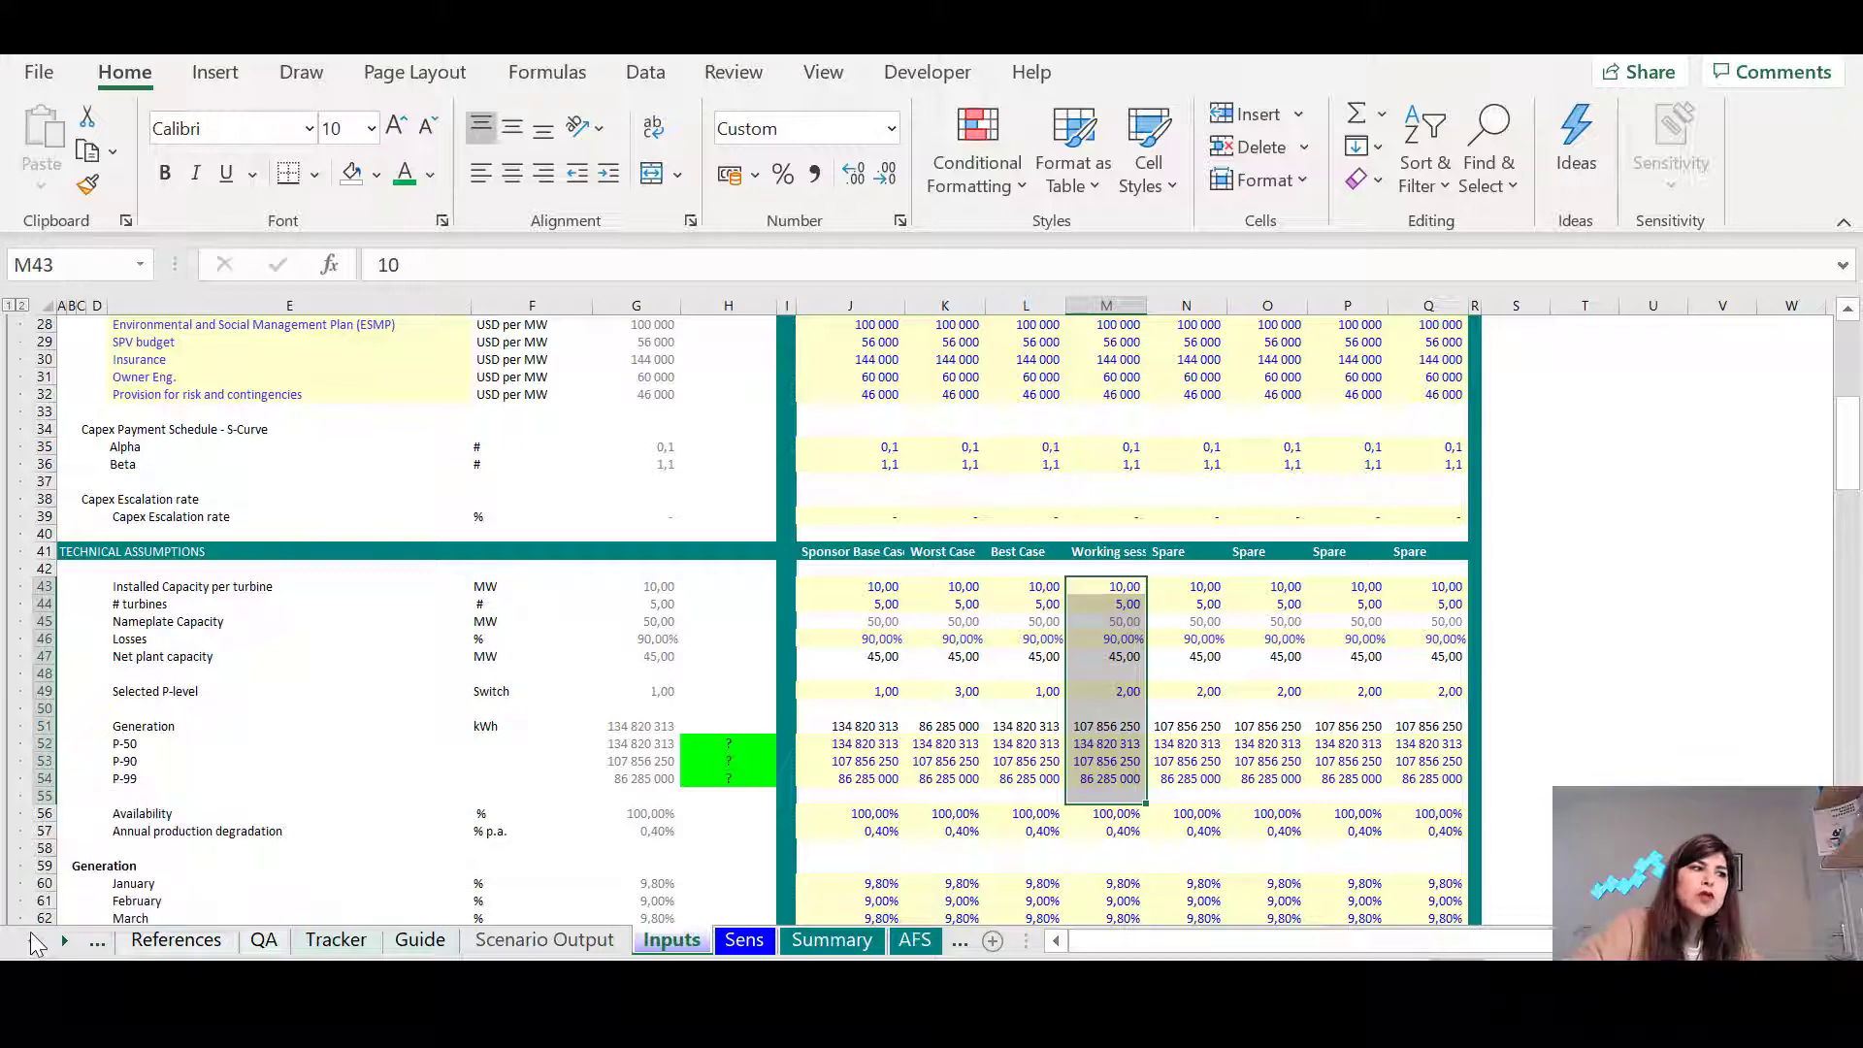
On References, check the links and source notes for Construction Start, Construction Program and concession duration
{"action": "left_click", "coordinate": [32, 939]}
{"action": "left_click", "coordinate": [346, 941]}
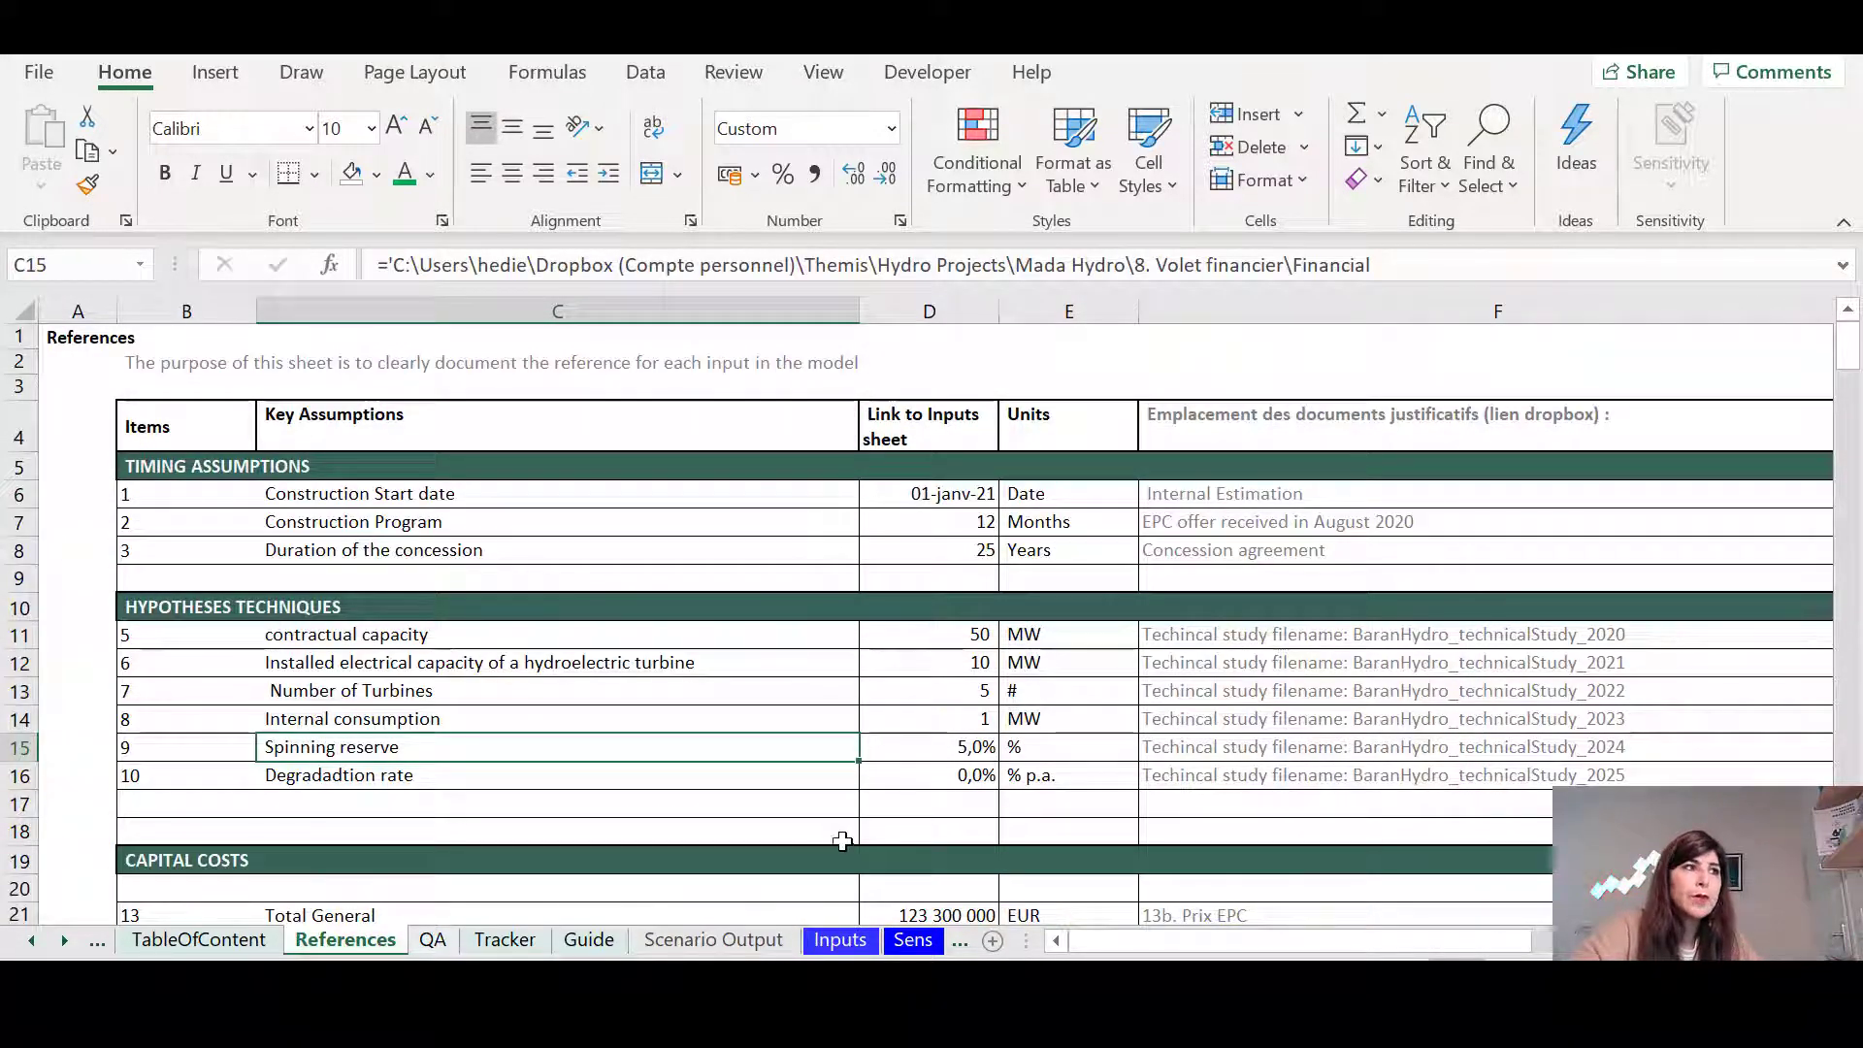
{"action": "left_click", "coordinate": [423, 493]}
{"action": "left_click", "coordinate": [417, 519]}
{"action": "left_click", "coordinate": [456, 552]}
{"action": "left_click", "coordinate": [456, 492]}
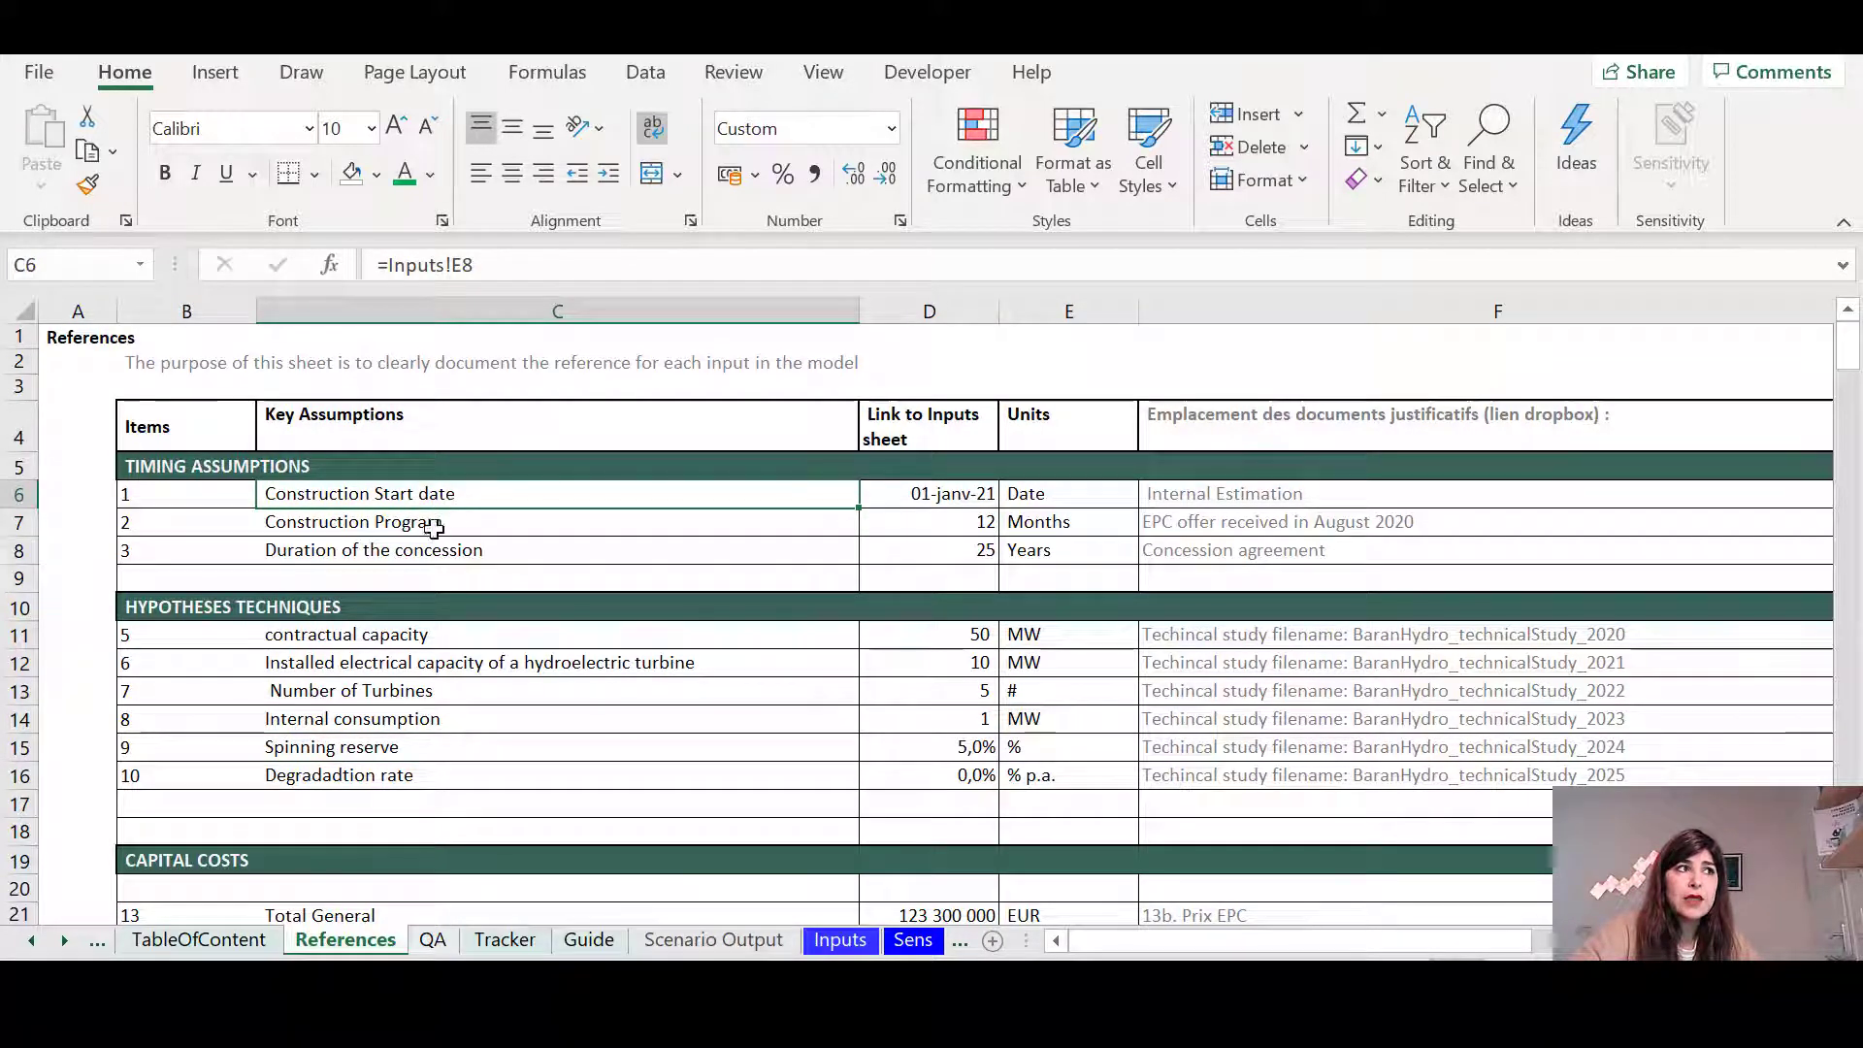
{"action": "left_click", "coordinate": [433, 526]}
{"action": "left_click", "coordinate": [432, 551]}
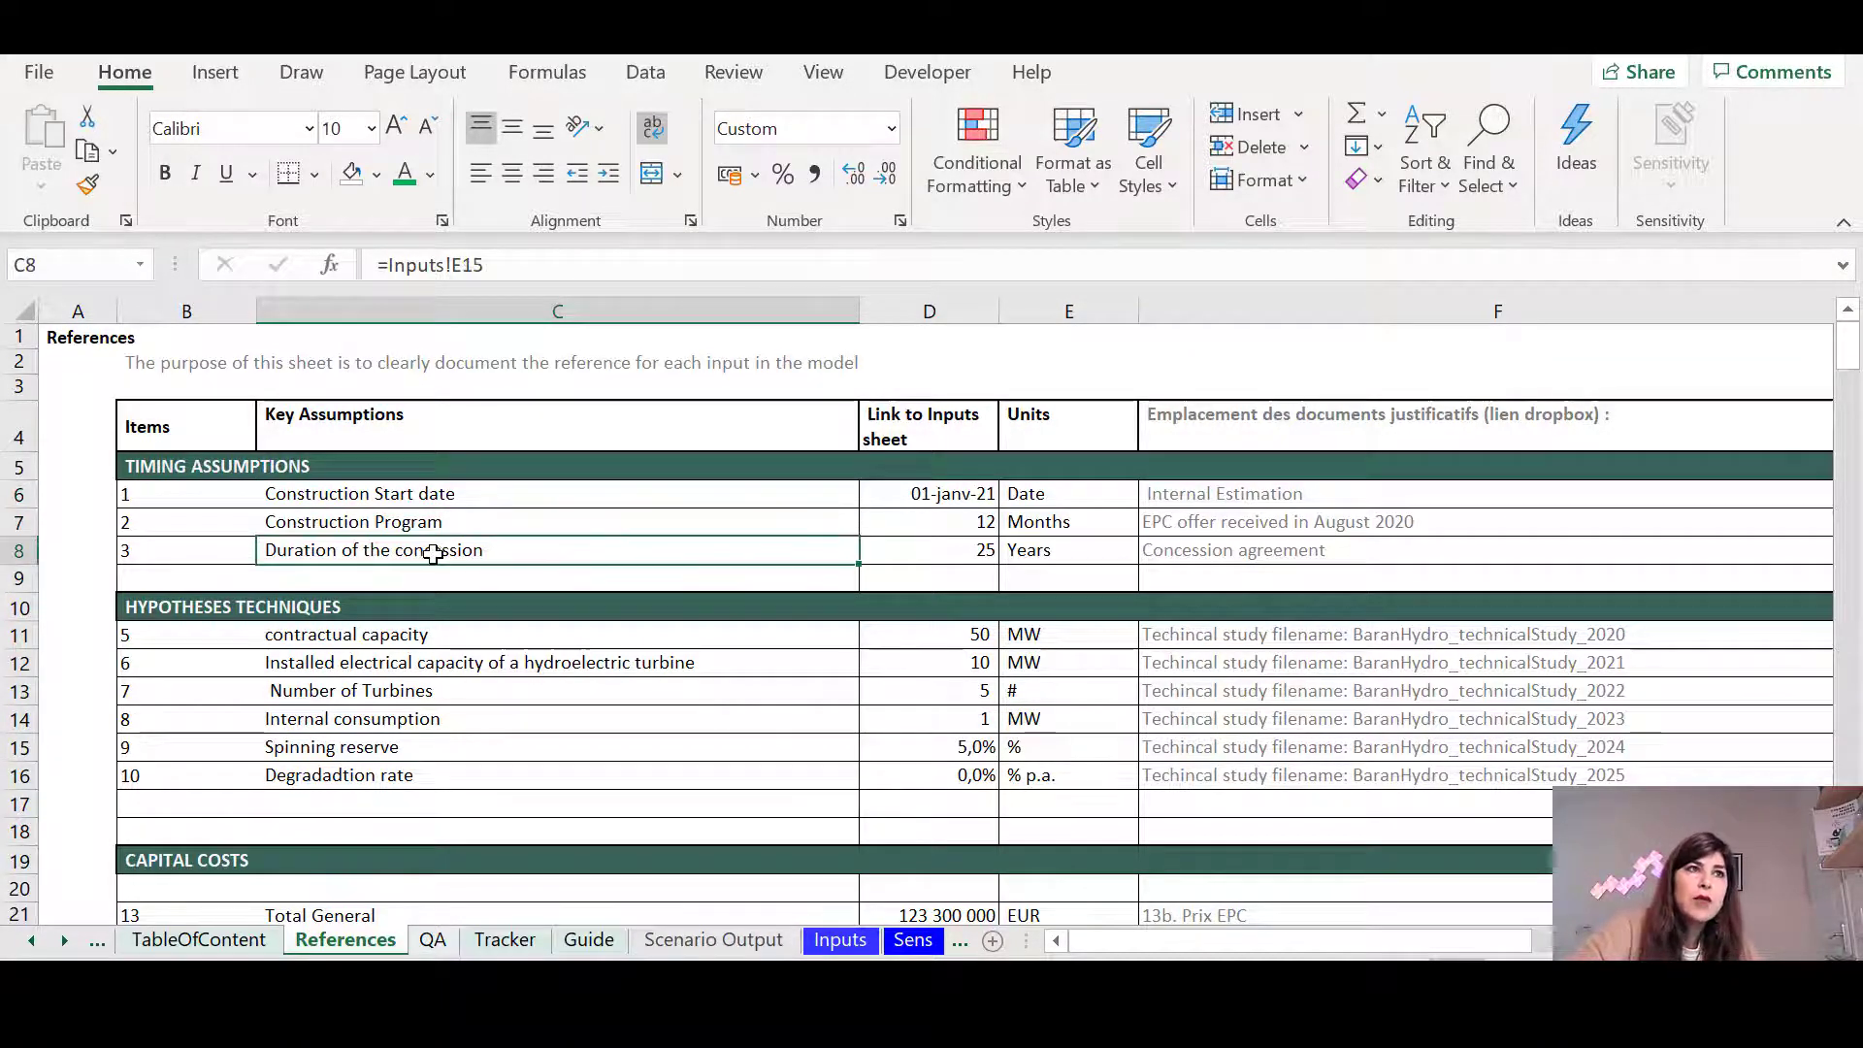
{"action": "left_click", "coordinate": [1179, 490]}
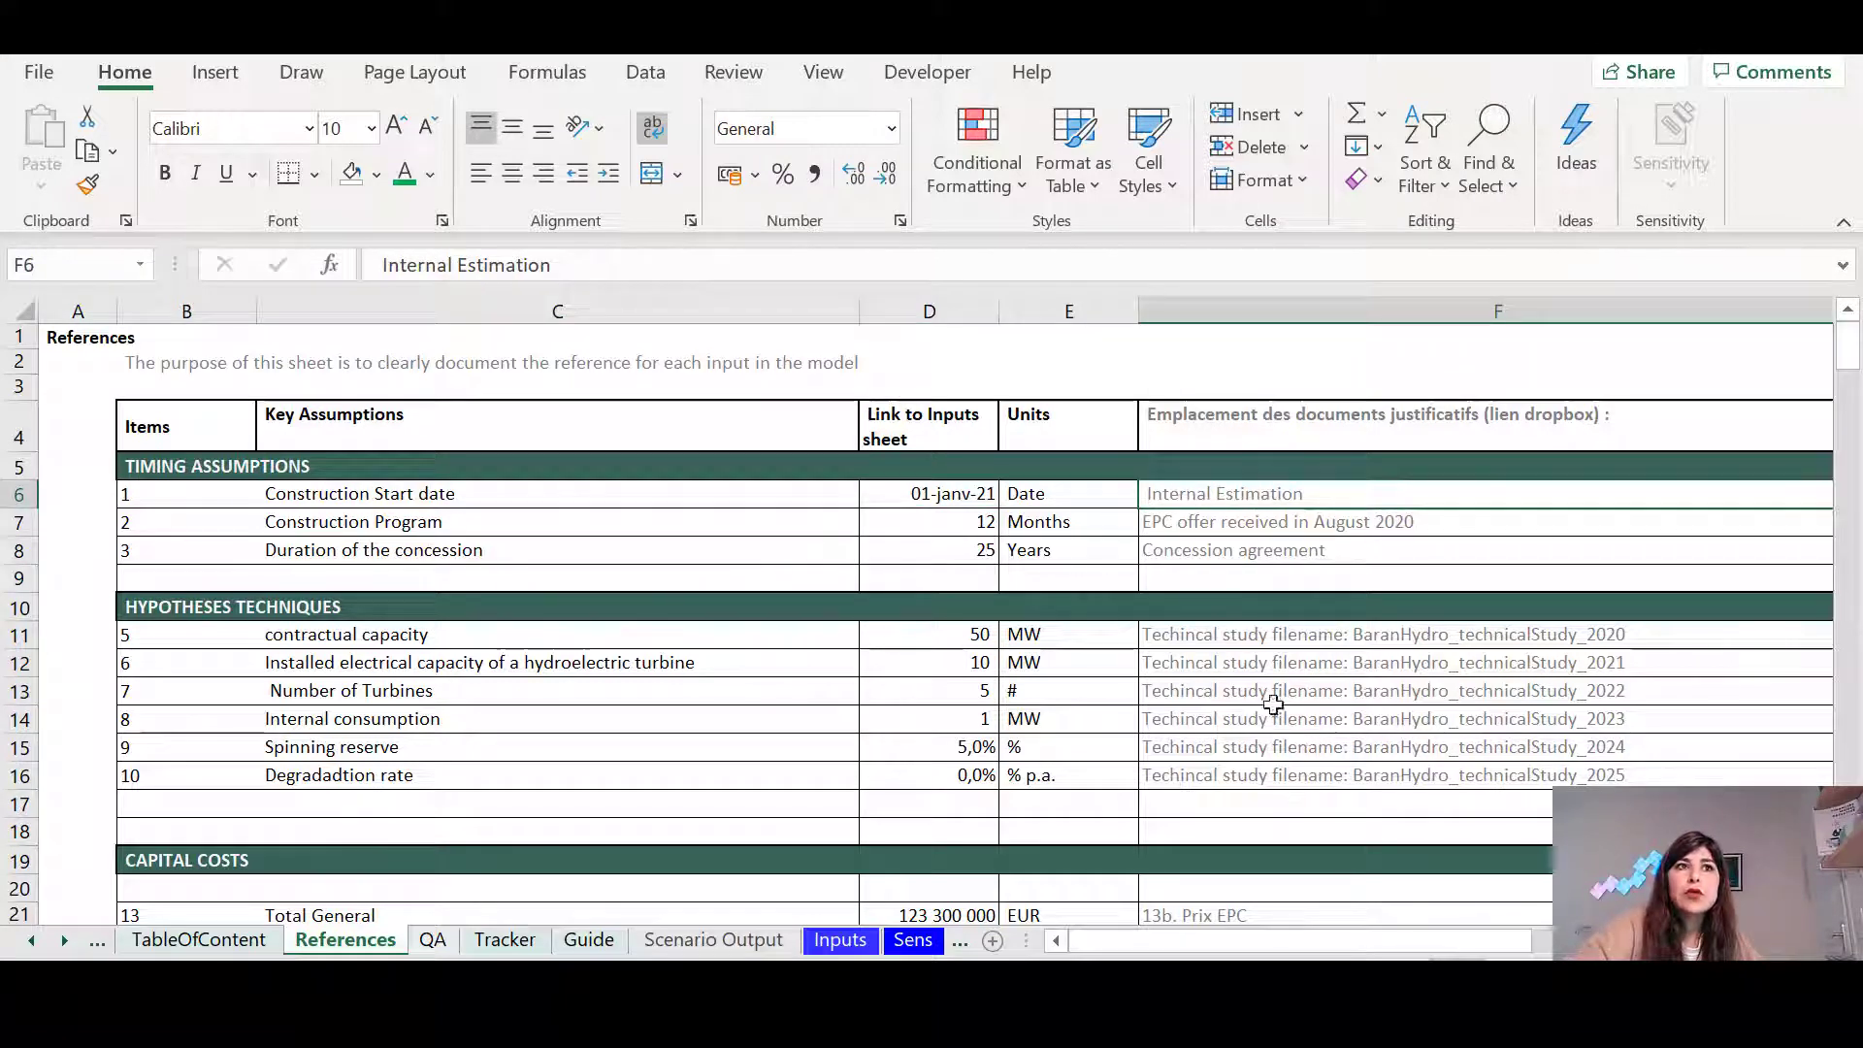
{"action": "left_click", "coordinate": [444, 497]}
{"action": "left_click", "coordinate": [1326, 496]}
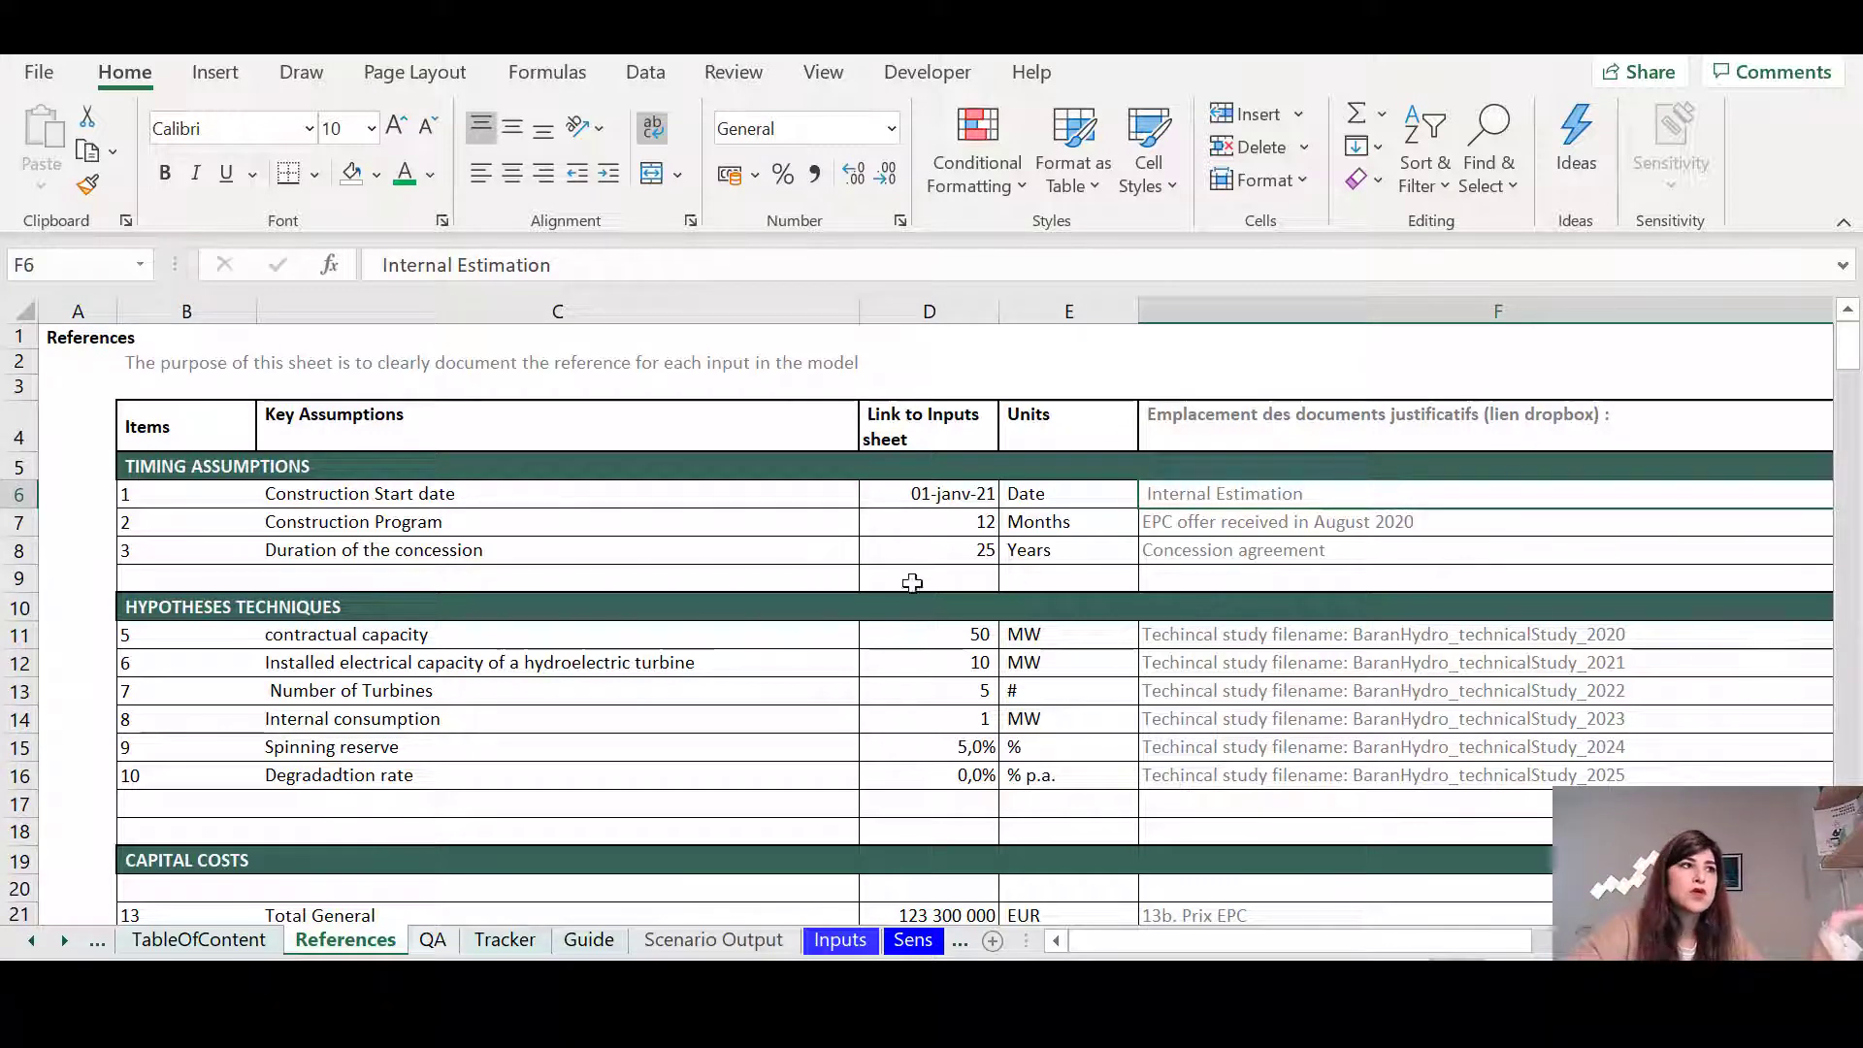
{"action": "left_click", "coordinate": [445, 526]}
{"action": "left_click", "coordinate": [1174, 527]}
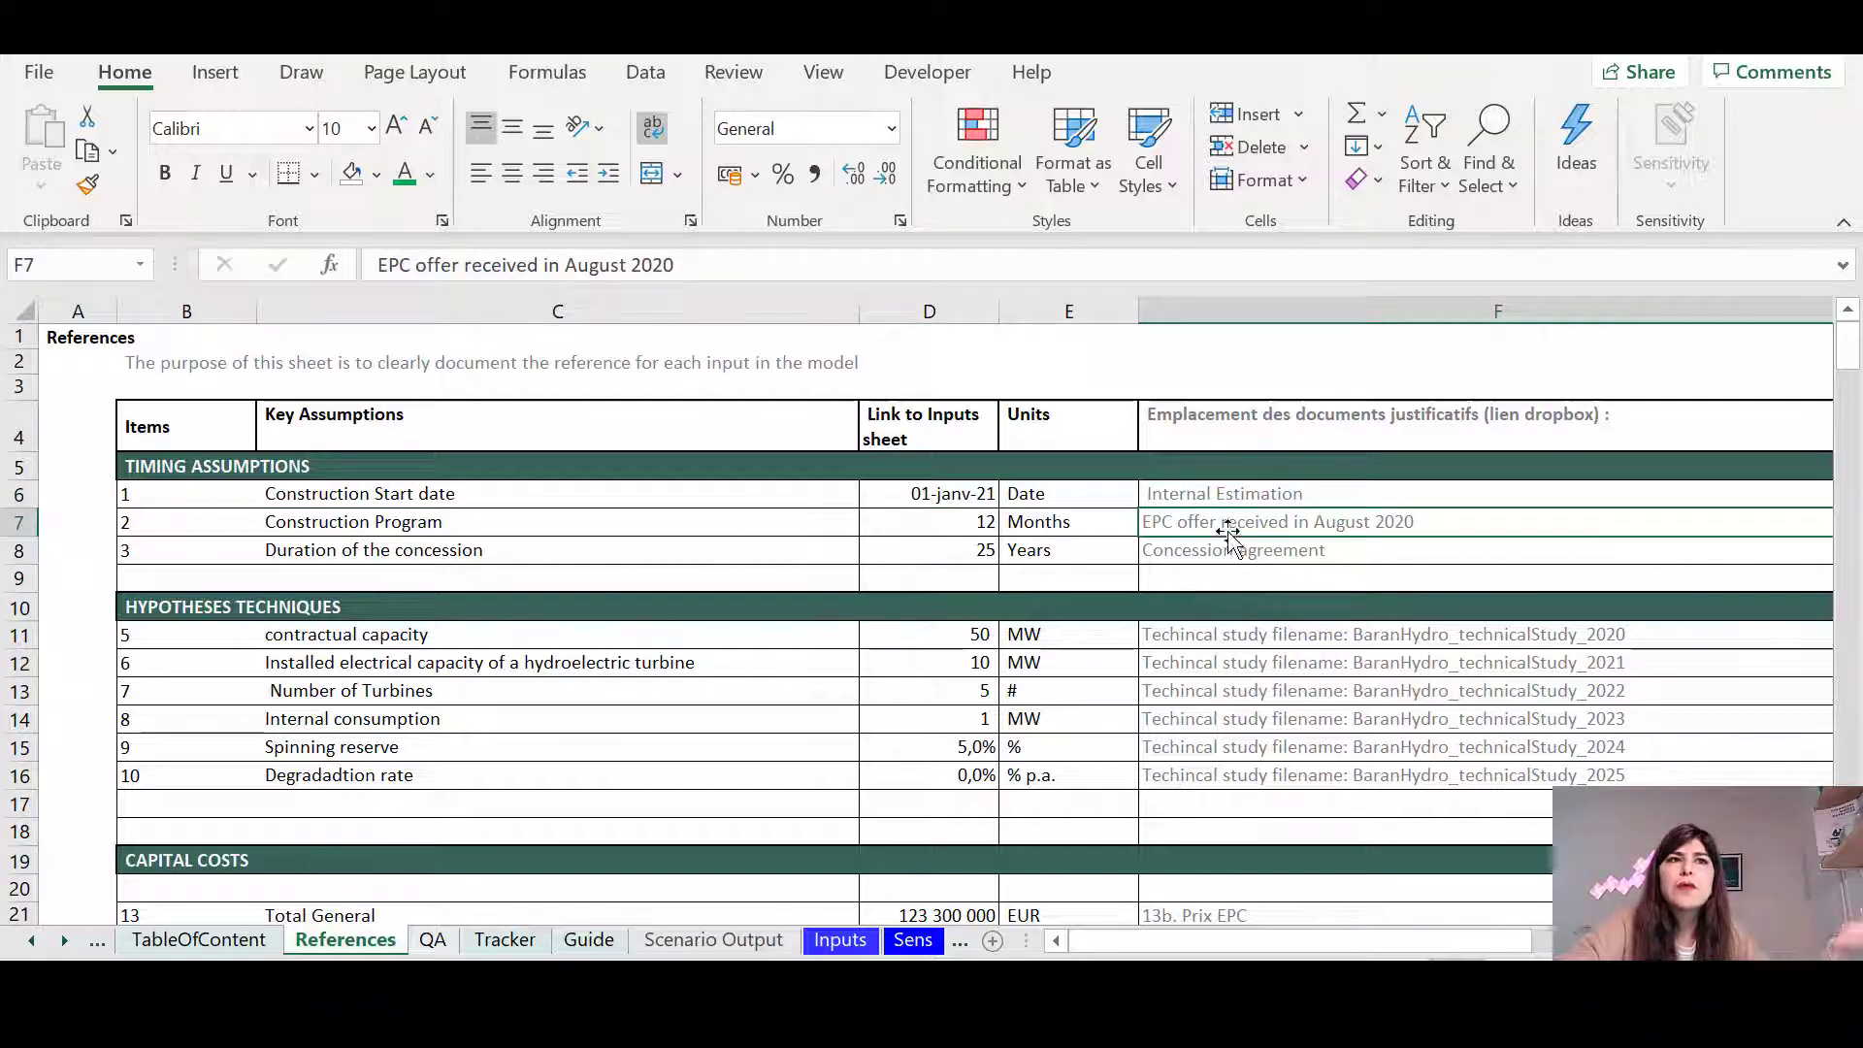
Copy the EPC offer source note over the timing source notes F6:F8
{"action": "key", "text": "ctrl+c"}
{"action": "left_click", "coordinate": [1208, 550]}
{"action": "left_click", "coordinate": [1199, 490]}
{"action": "left_click_drag", "start_coordinate": [1199, 490], "coordinate": [1201, 545]}
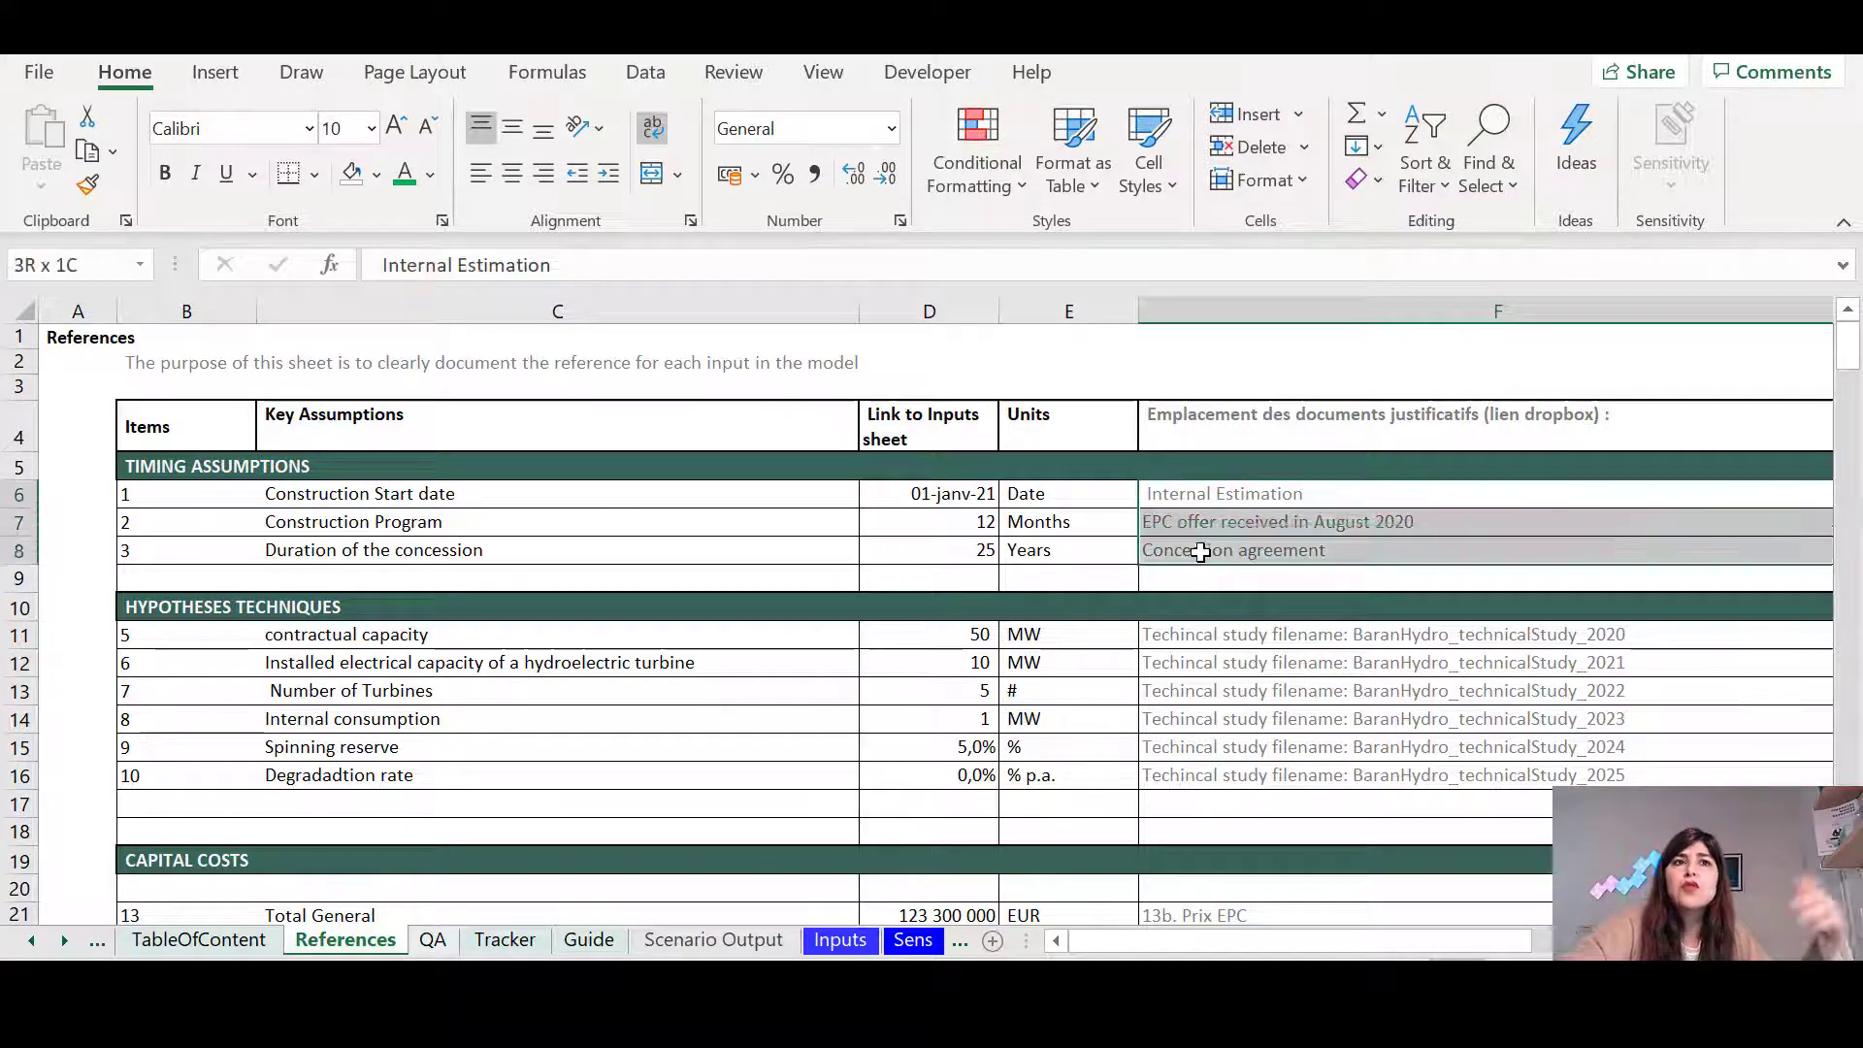
{"action": "key", "text": "ctrl+v"}
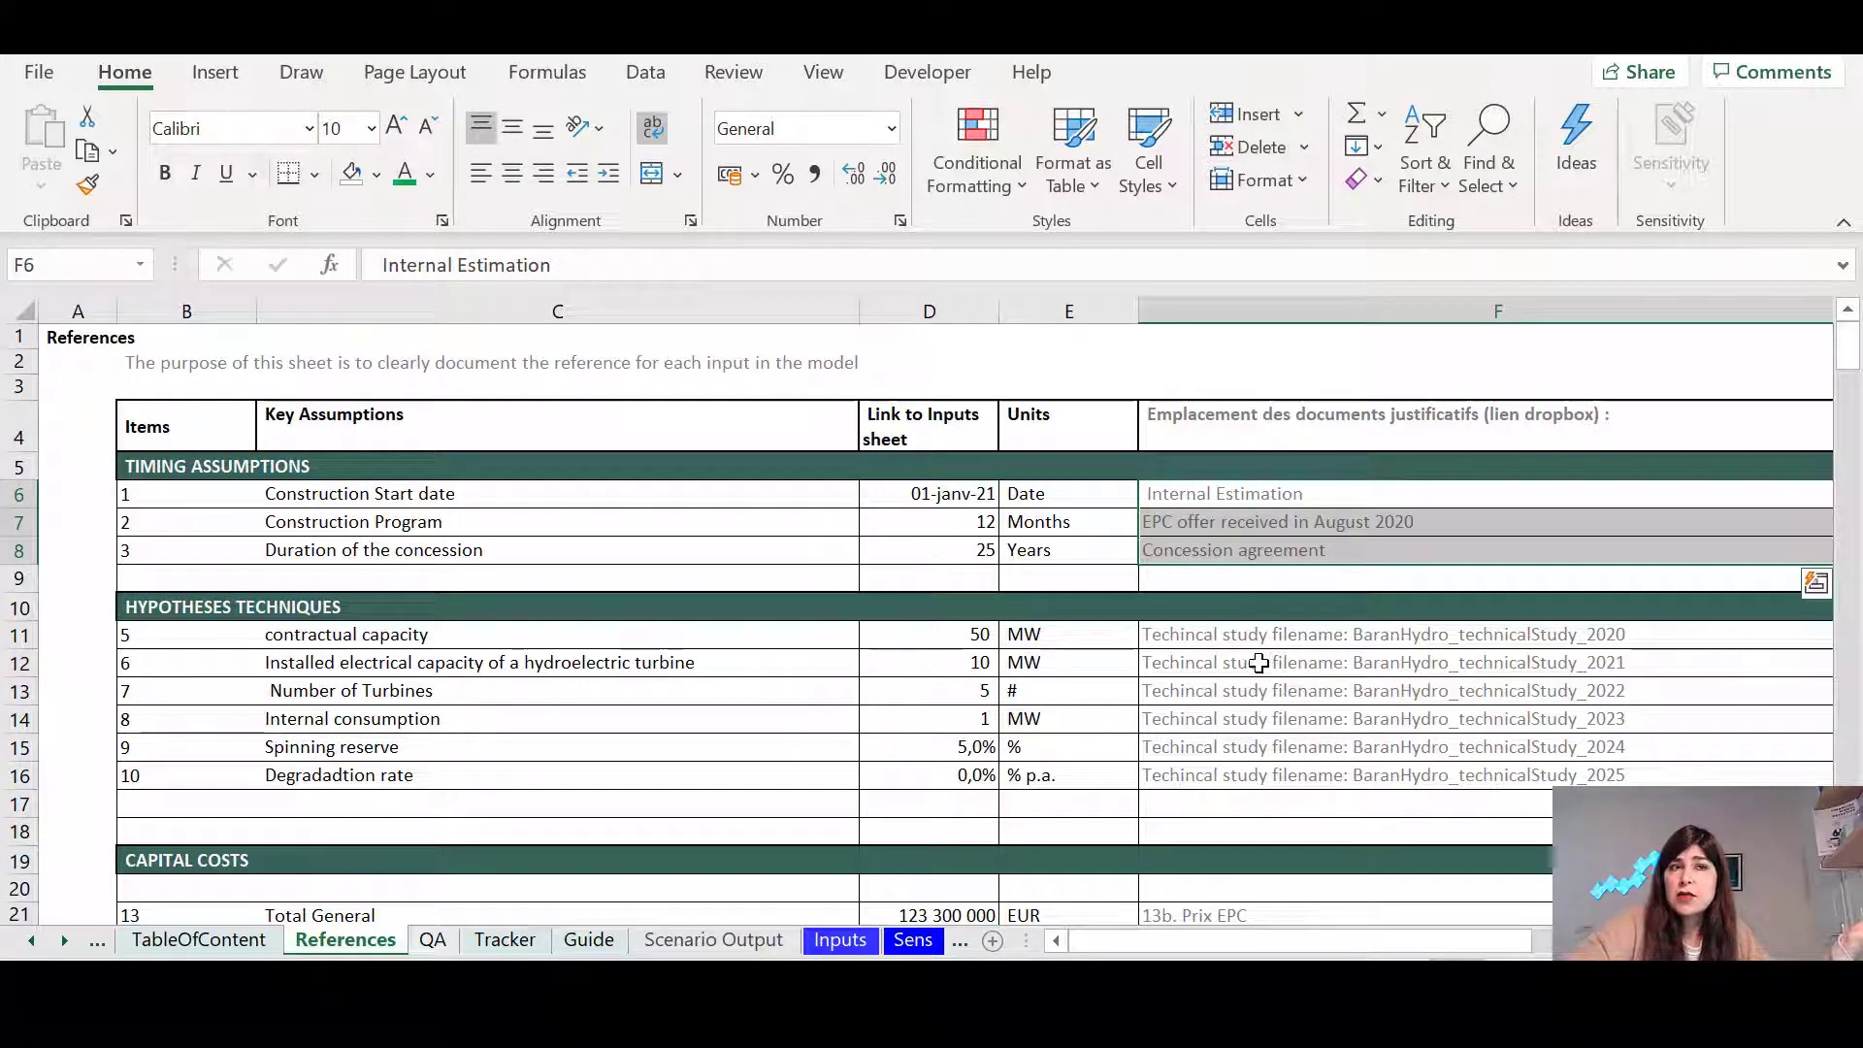
Review the technical study sources for capacity rows 13-15, then bring up the QA sheet
{"action": "left_click", "coordinate": [1237, 640]}
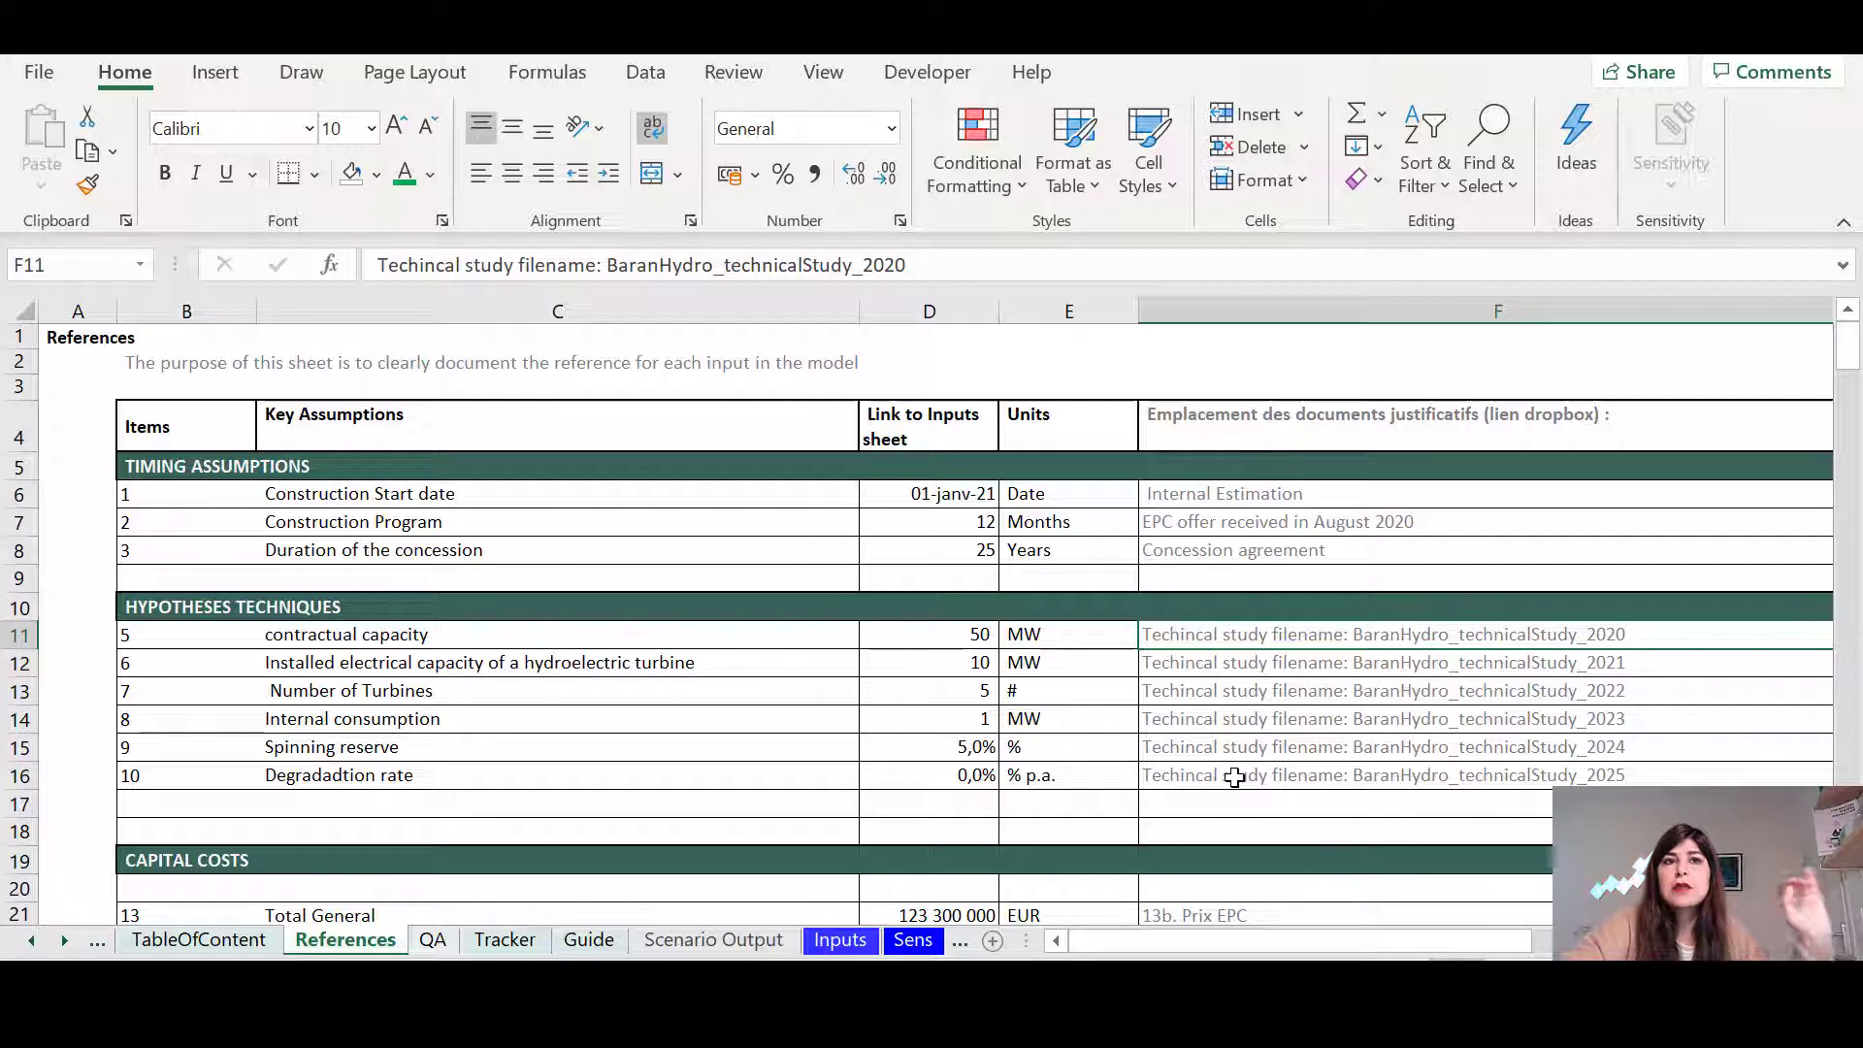
{"action": "left_click", "coordinate": [1308, 660]}
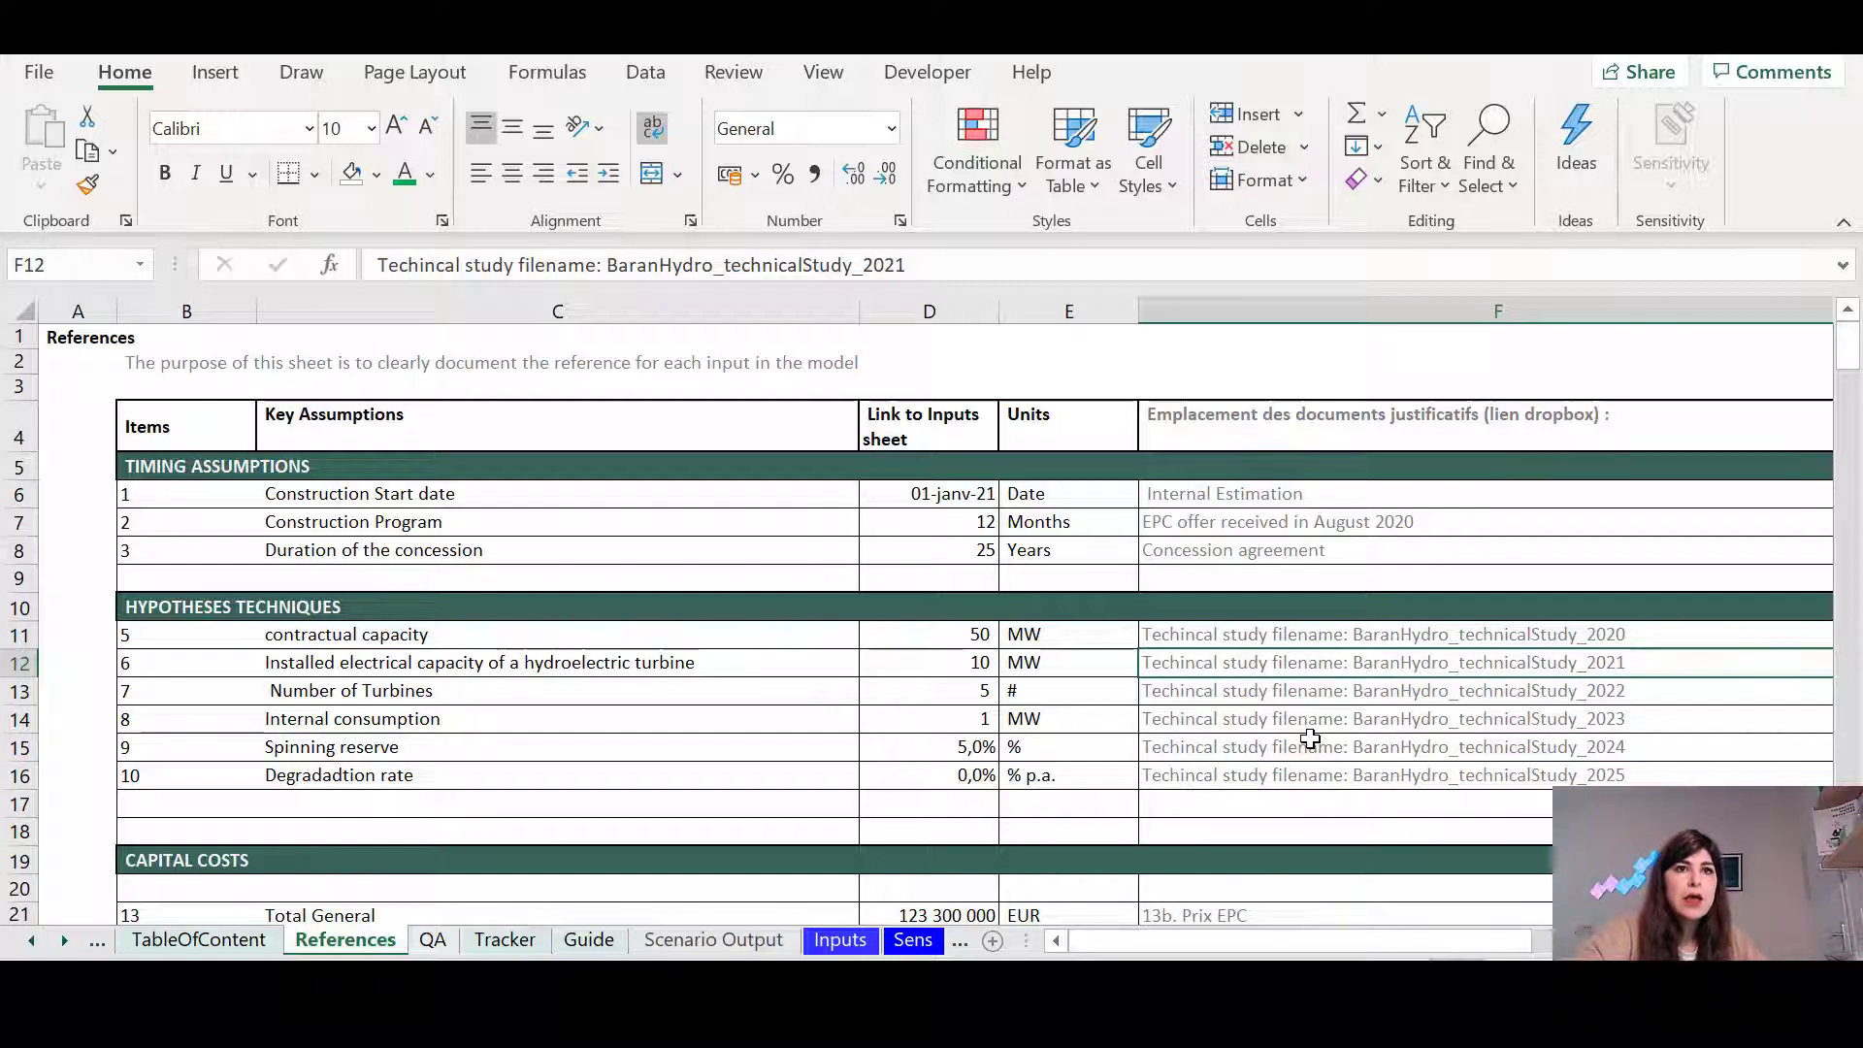
{"action": "scroll", "coordinate": [1300, 738], "scroll_direction": "down", "scroll_amount": 1}
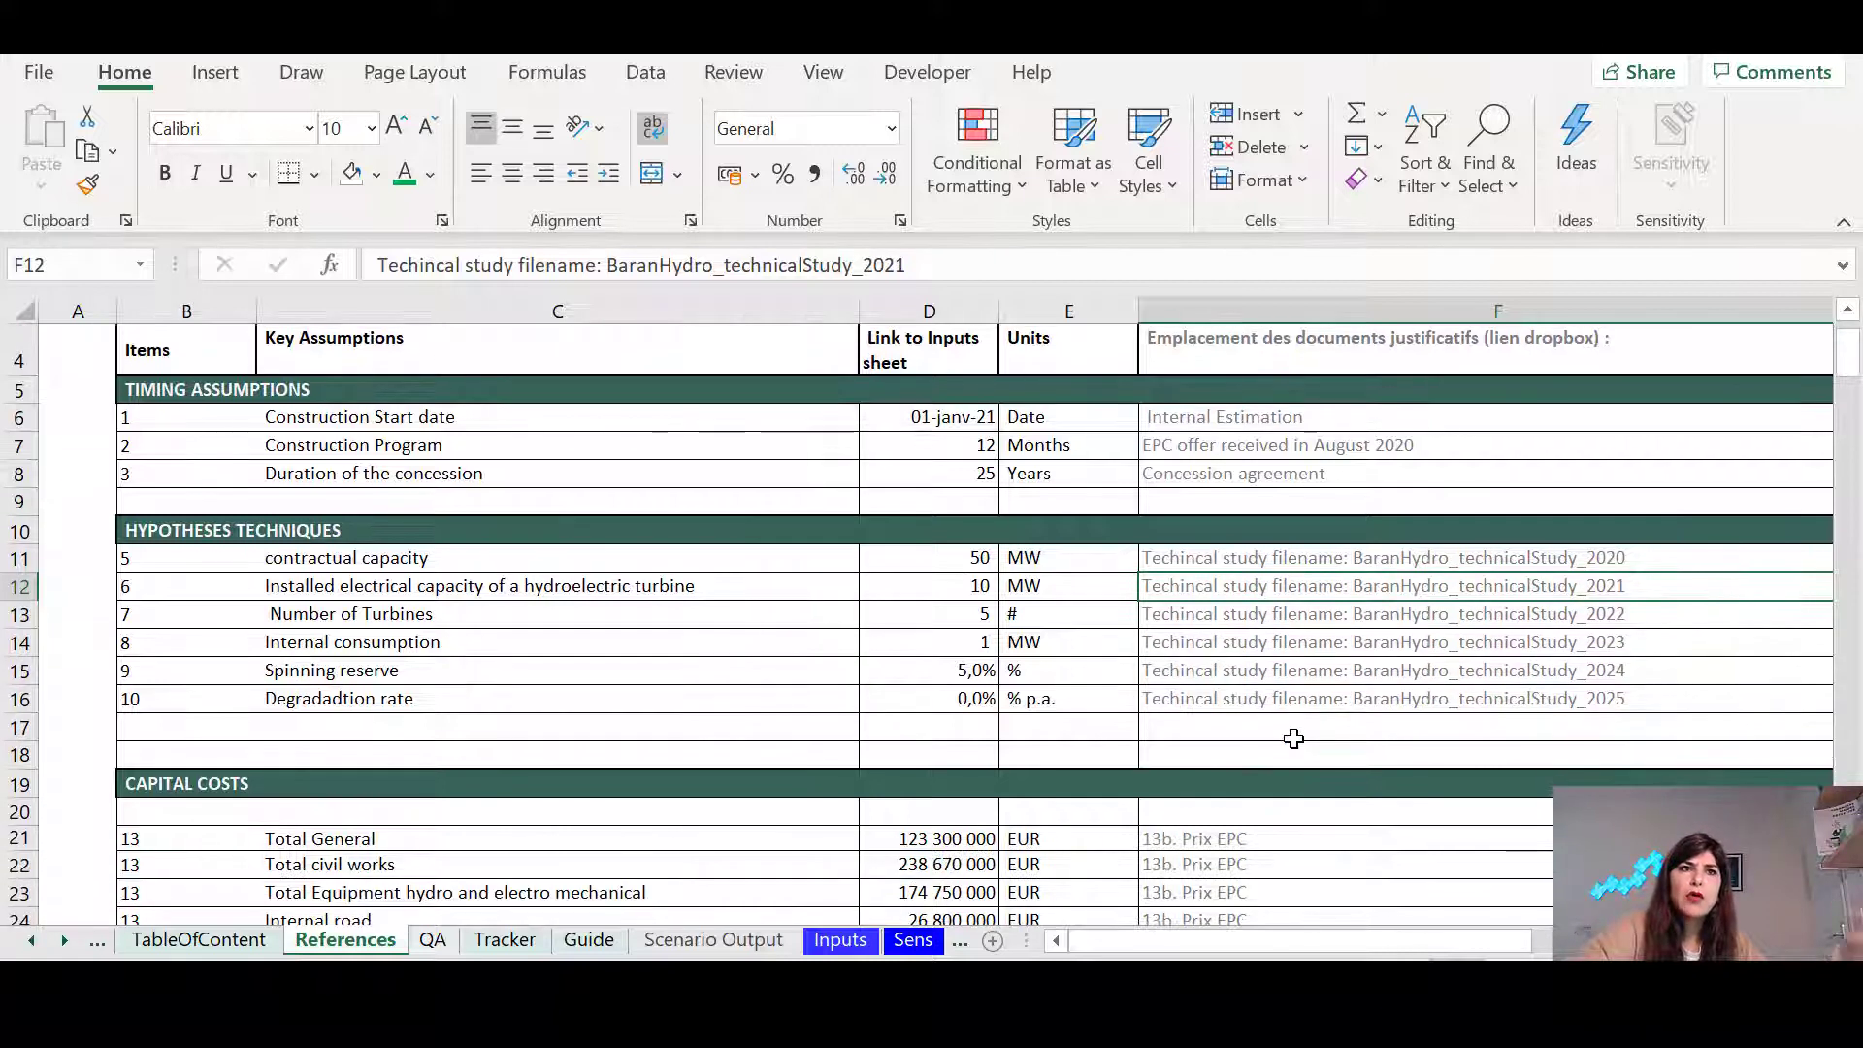
{"action": "scroll", "coordinate": [1295, 737], "scroll_direction": "up", "scroll_amount": 1}
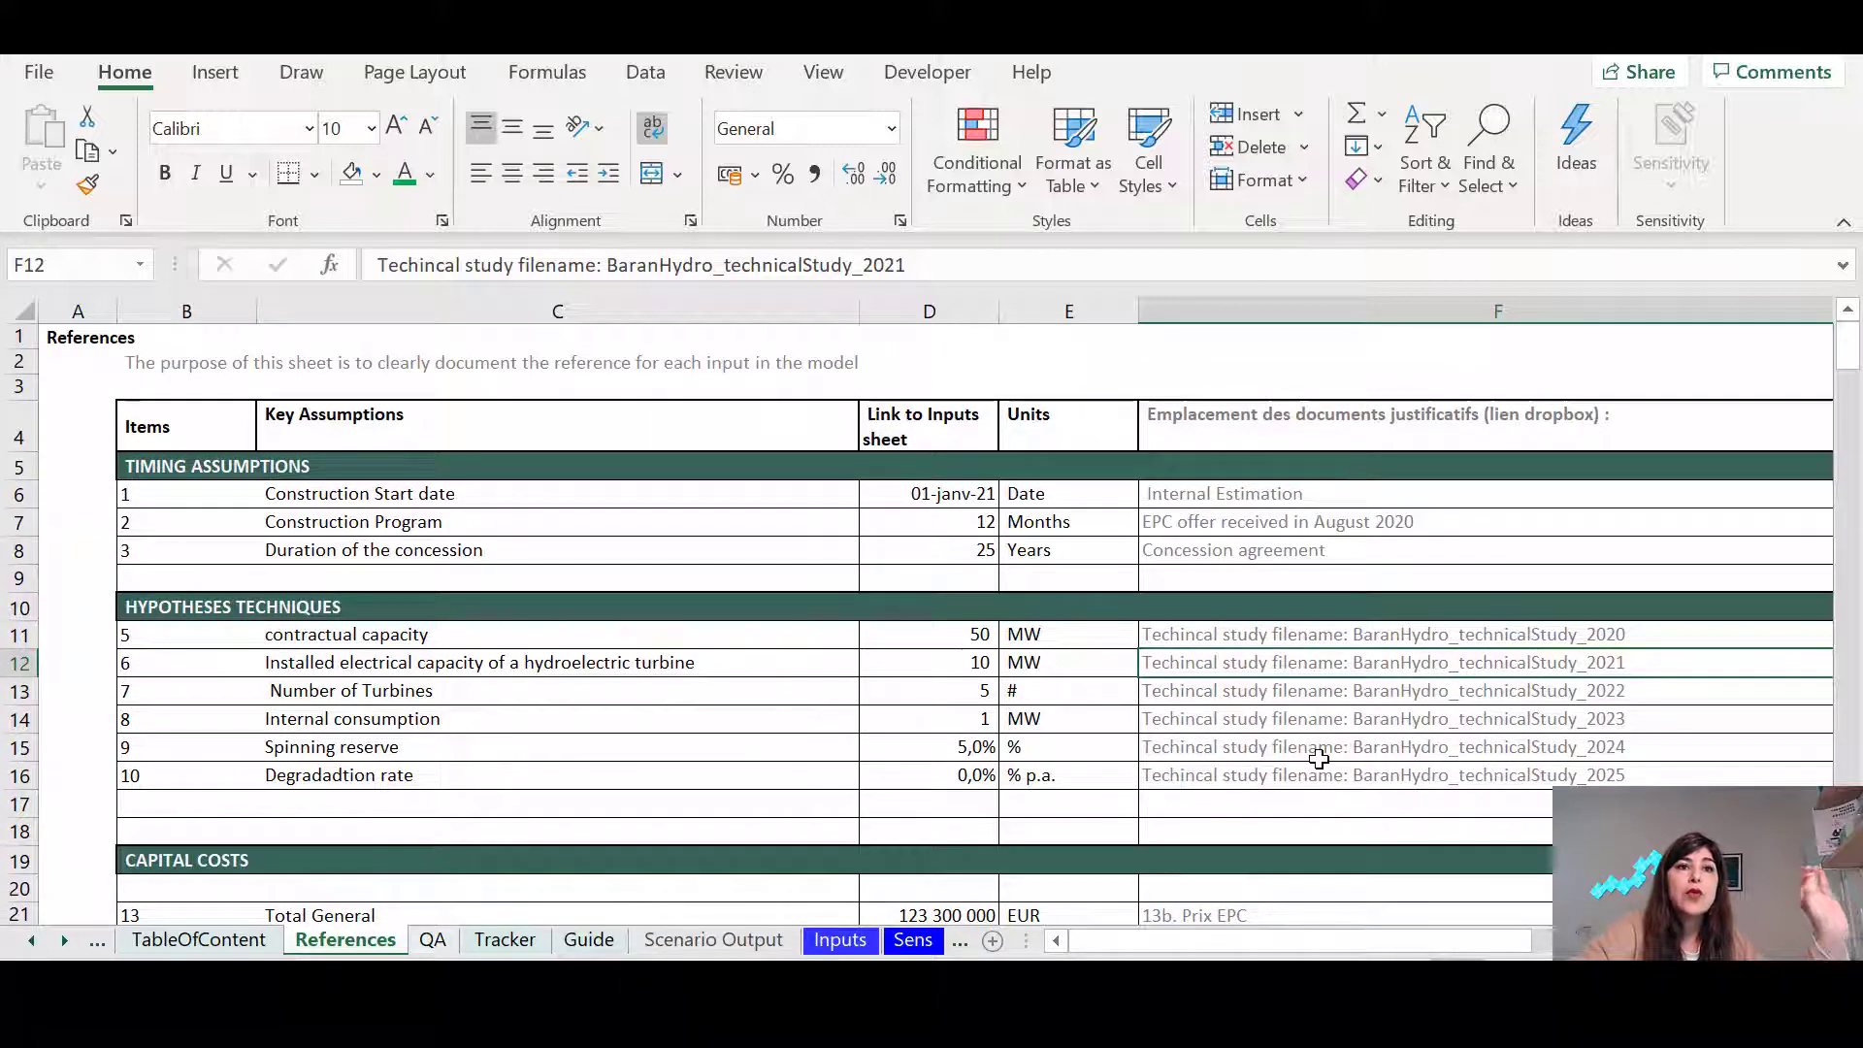
{"action": "left_click_drag", "start_coordinate": [1241, 697], "coordinate": [1241, 777]}
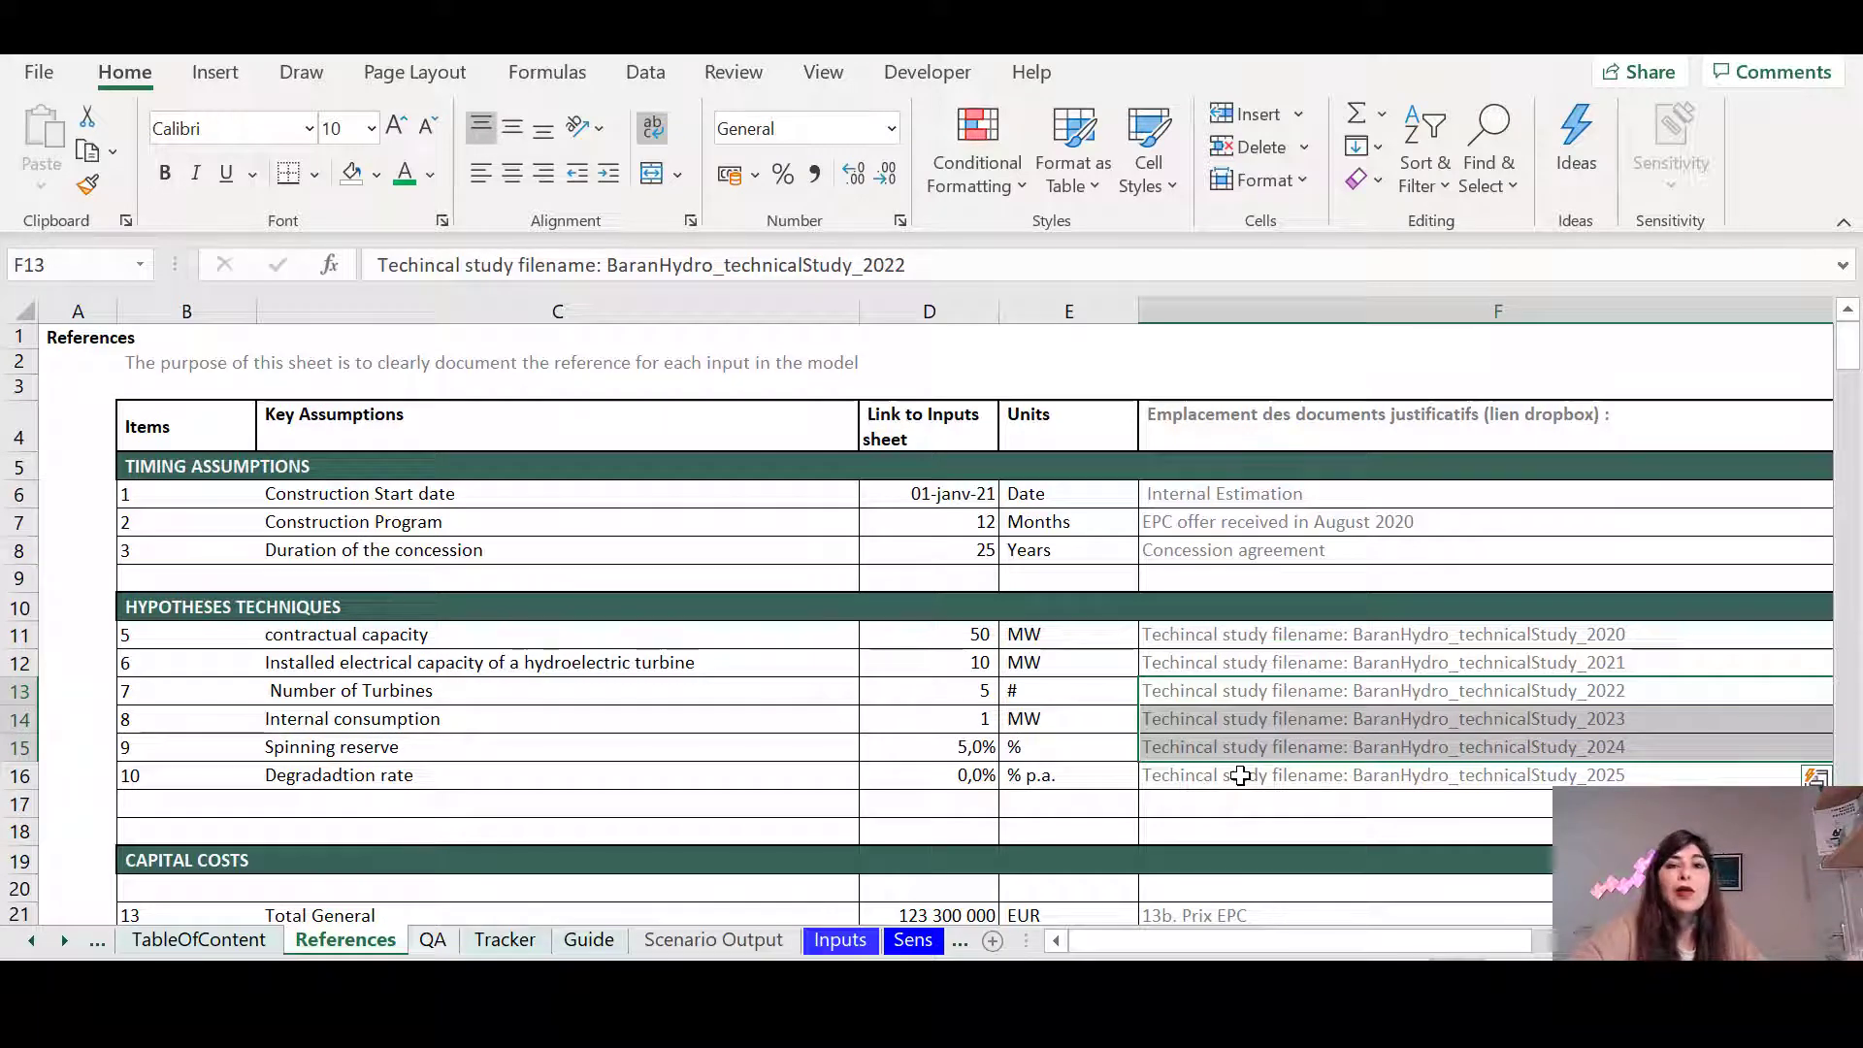
{"action": "left_click", "coordinate": [846, 942]}
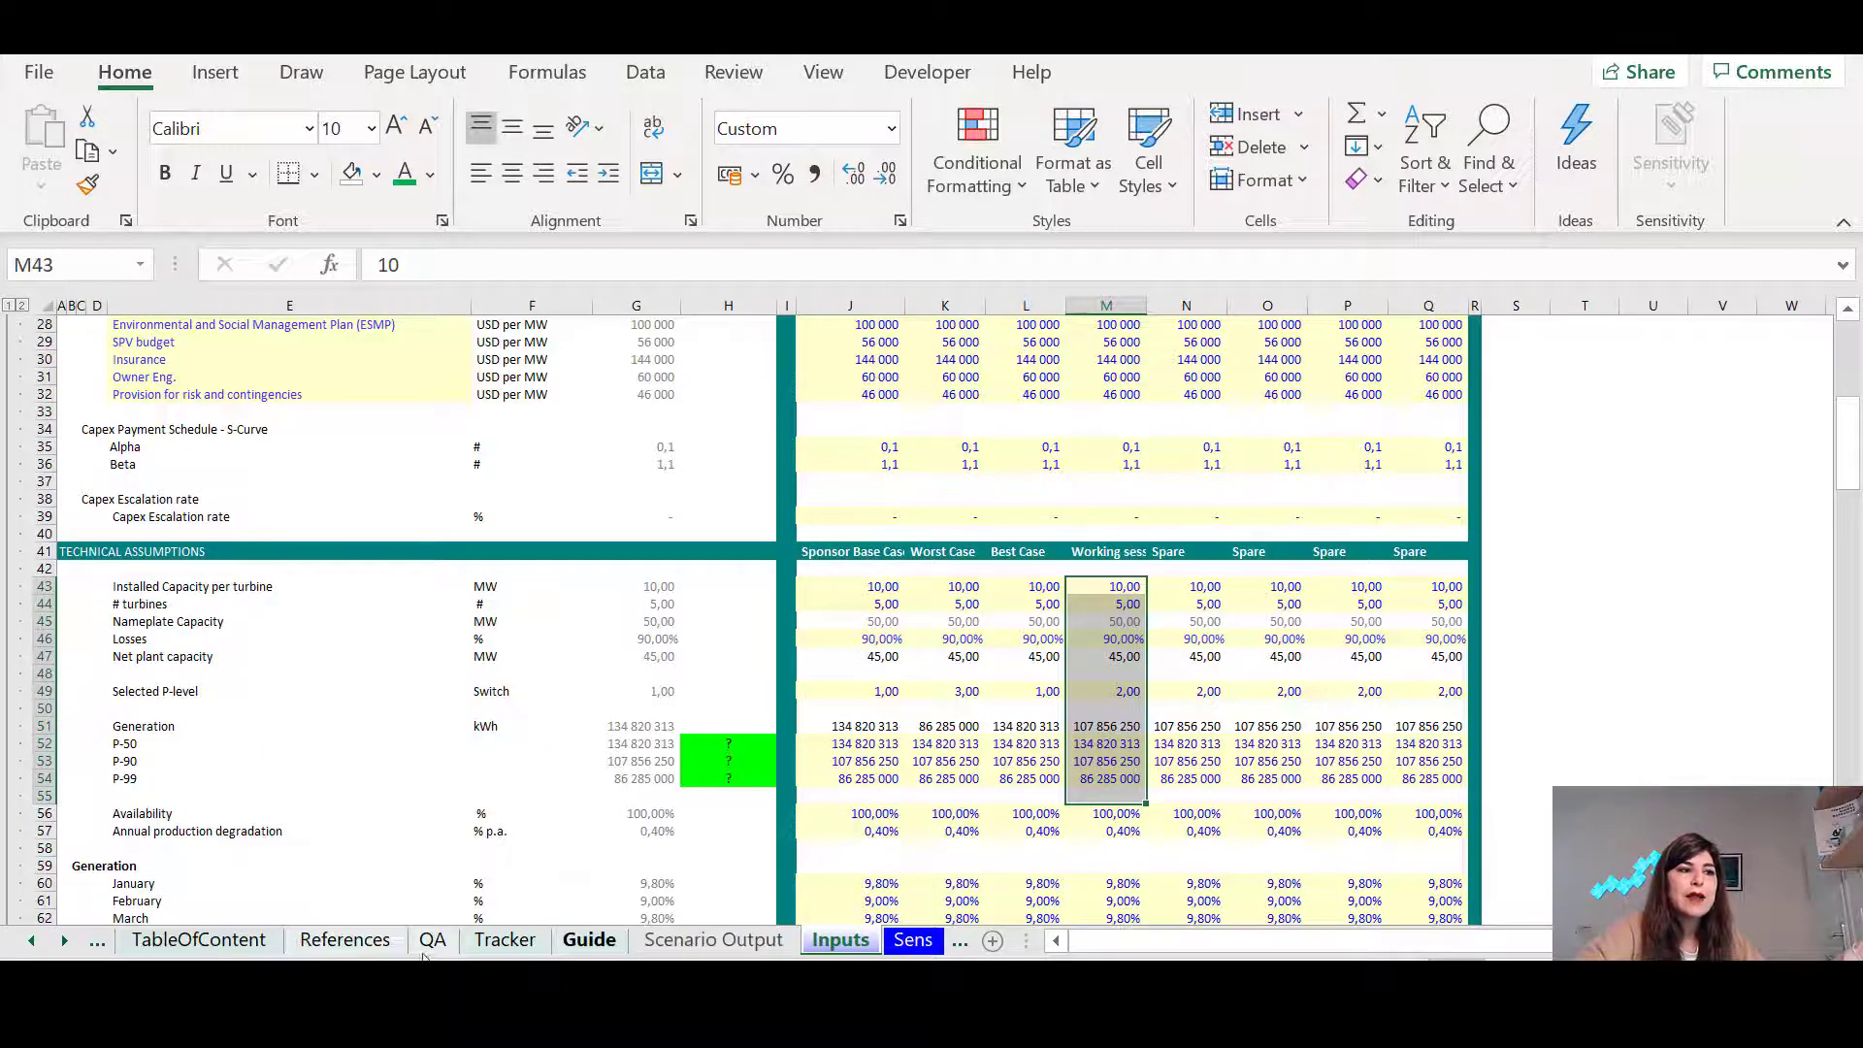
{"action": "left_click", "coordinate": [312, 948]}
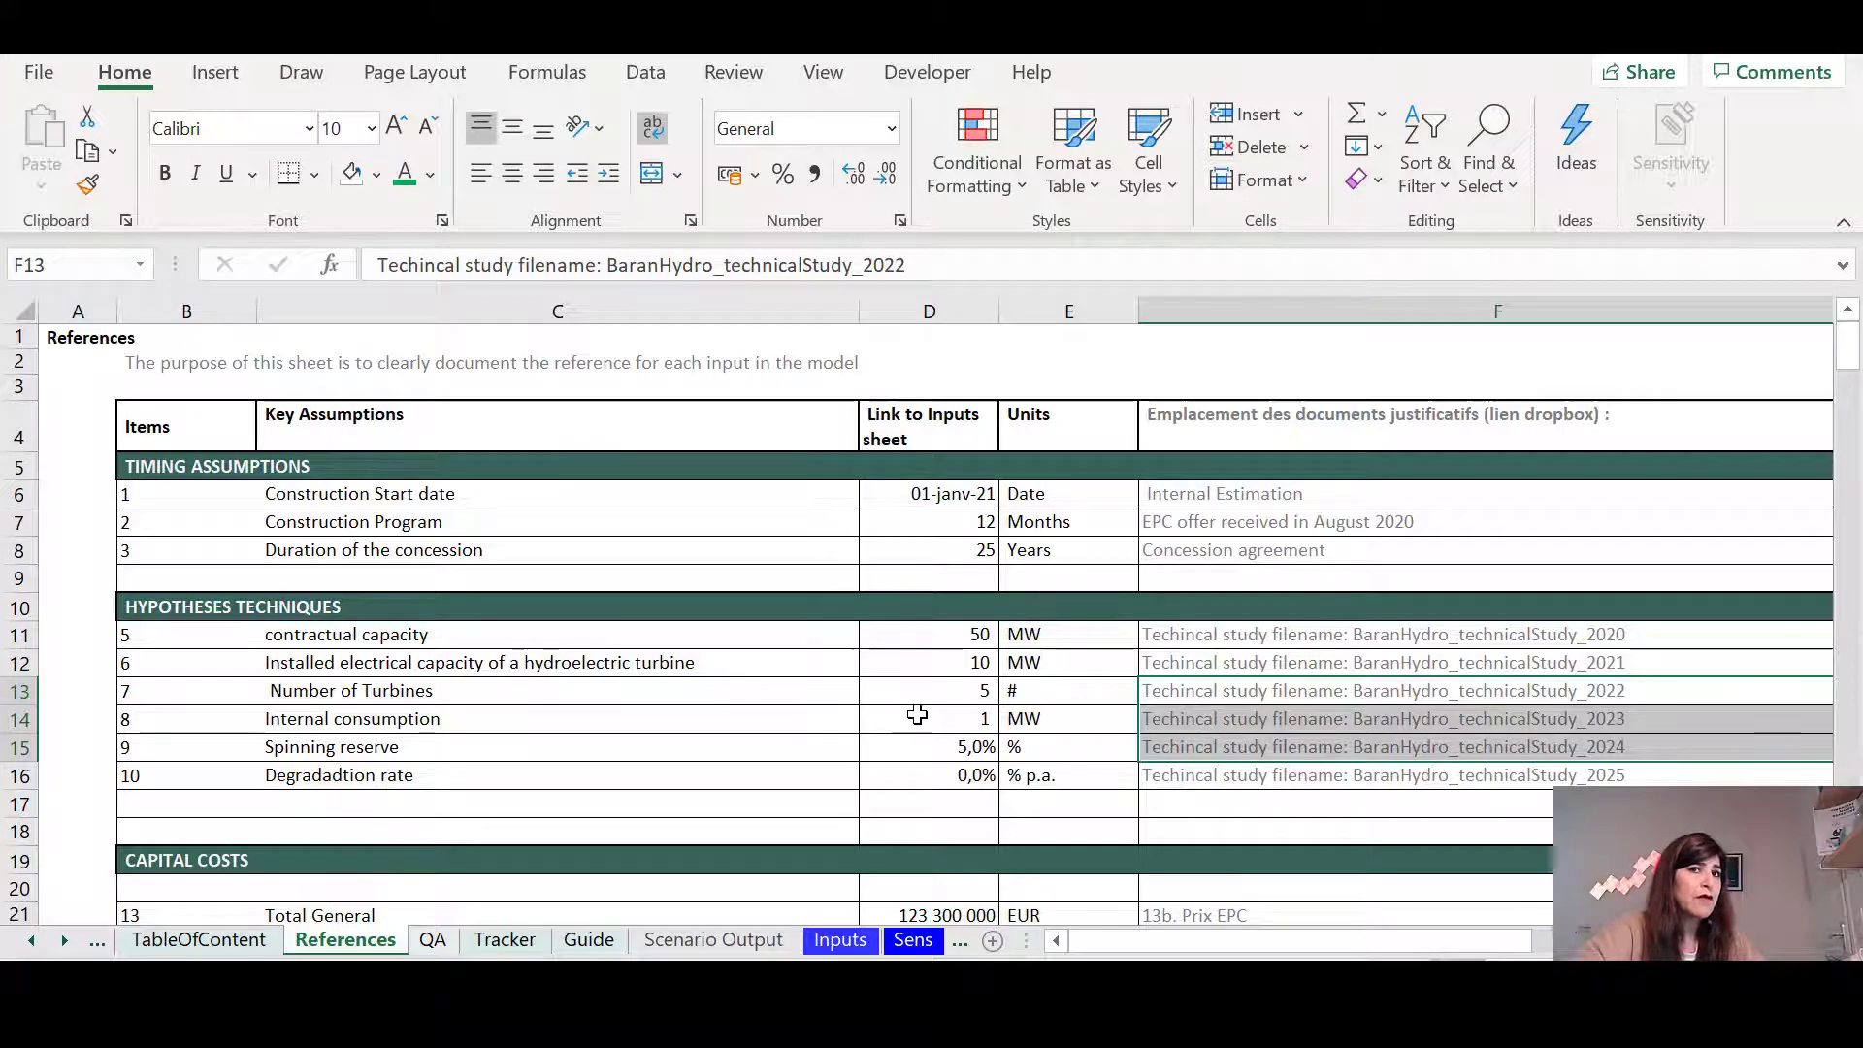
{"action": "scroll", "coordinate": [917, 742], "scroll_direction": "down", "scroll_amount": 4}
{"action": "scroll", "coordinate": [903, 756], "scroll_direction": "up", "scroll_amount": 2}
{"action": "scroll", "coordinate": [902, 756], "scroll_direction": "up", "scroll_amount": 2}
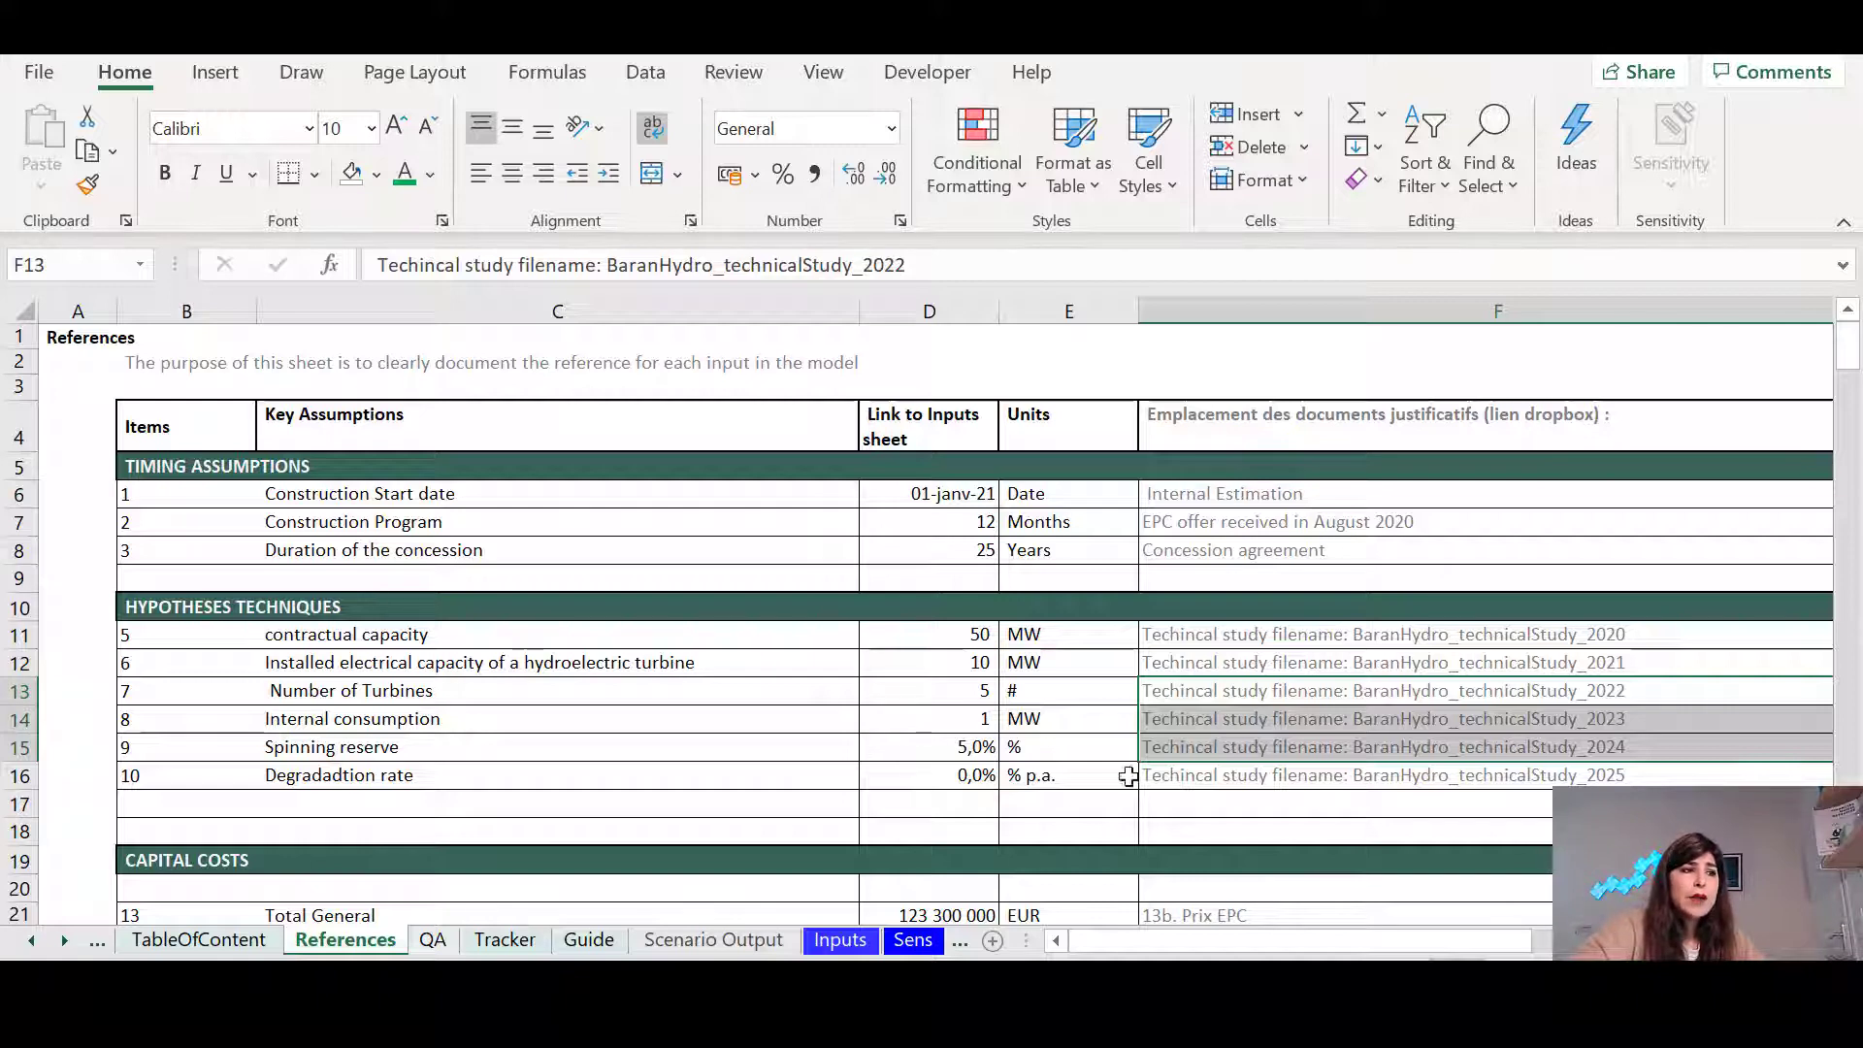
{"action": "left_click", "coordinate": [433, 940]}
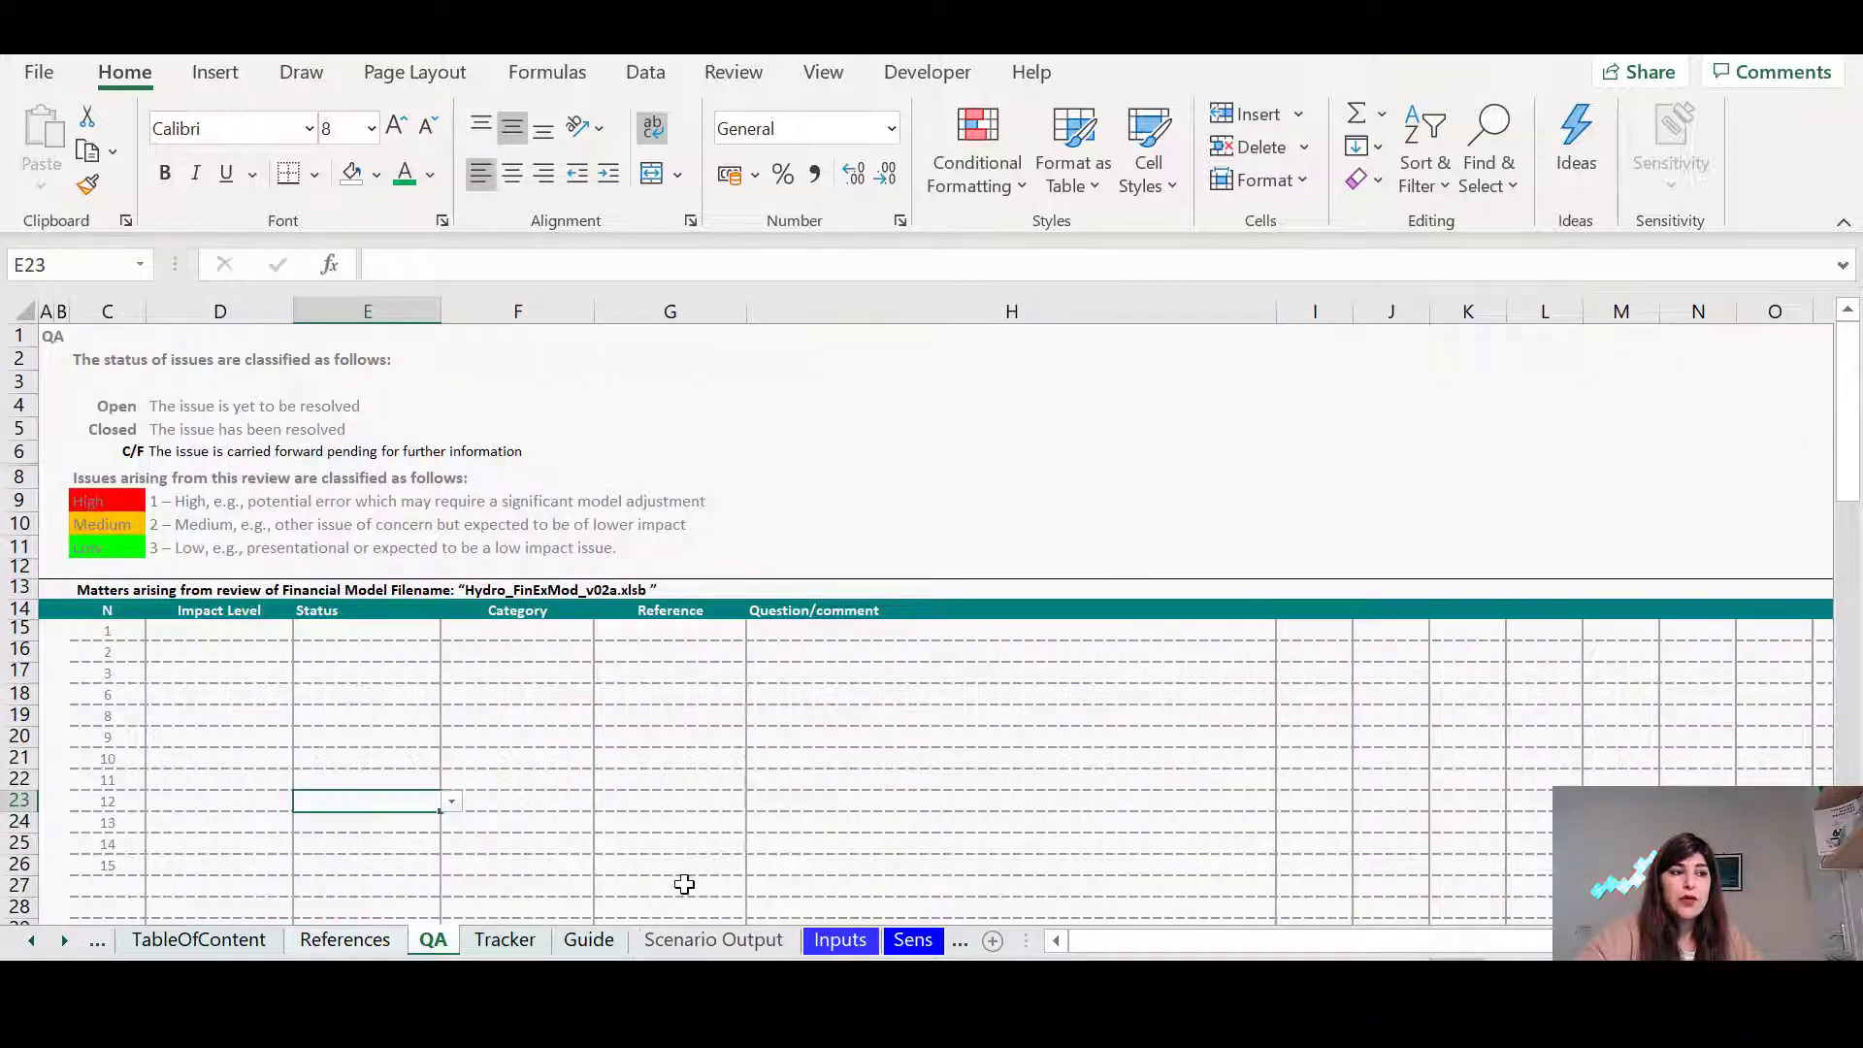
{"action": "left_click", "coordinate": [571, 758]}
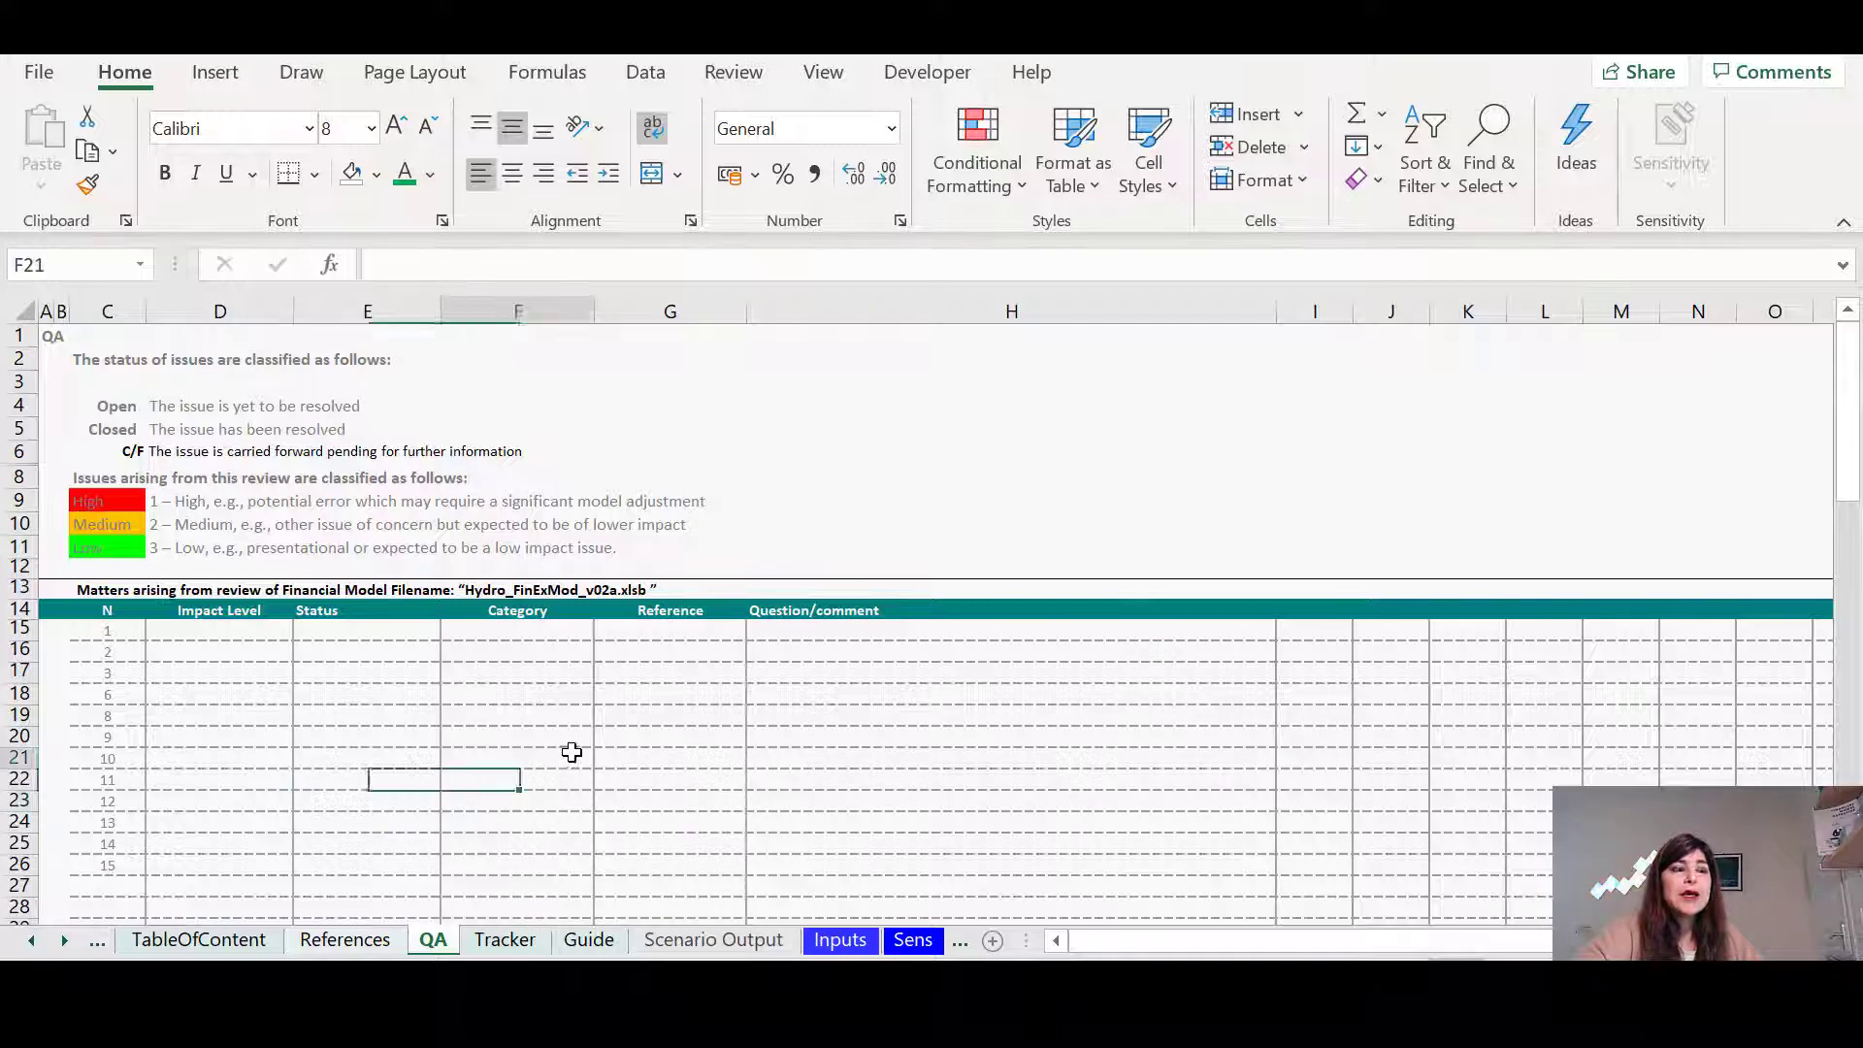
{"action": "left_click", "coordinate": [370, 632]}
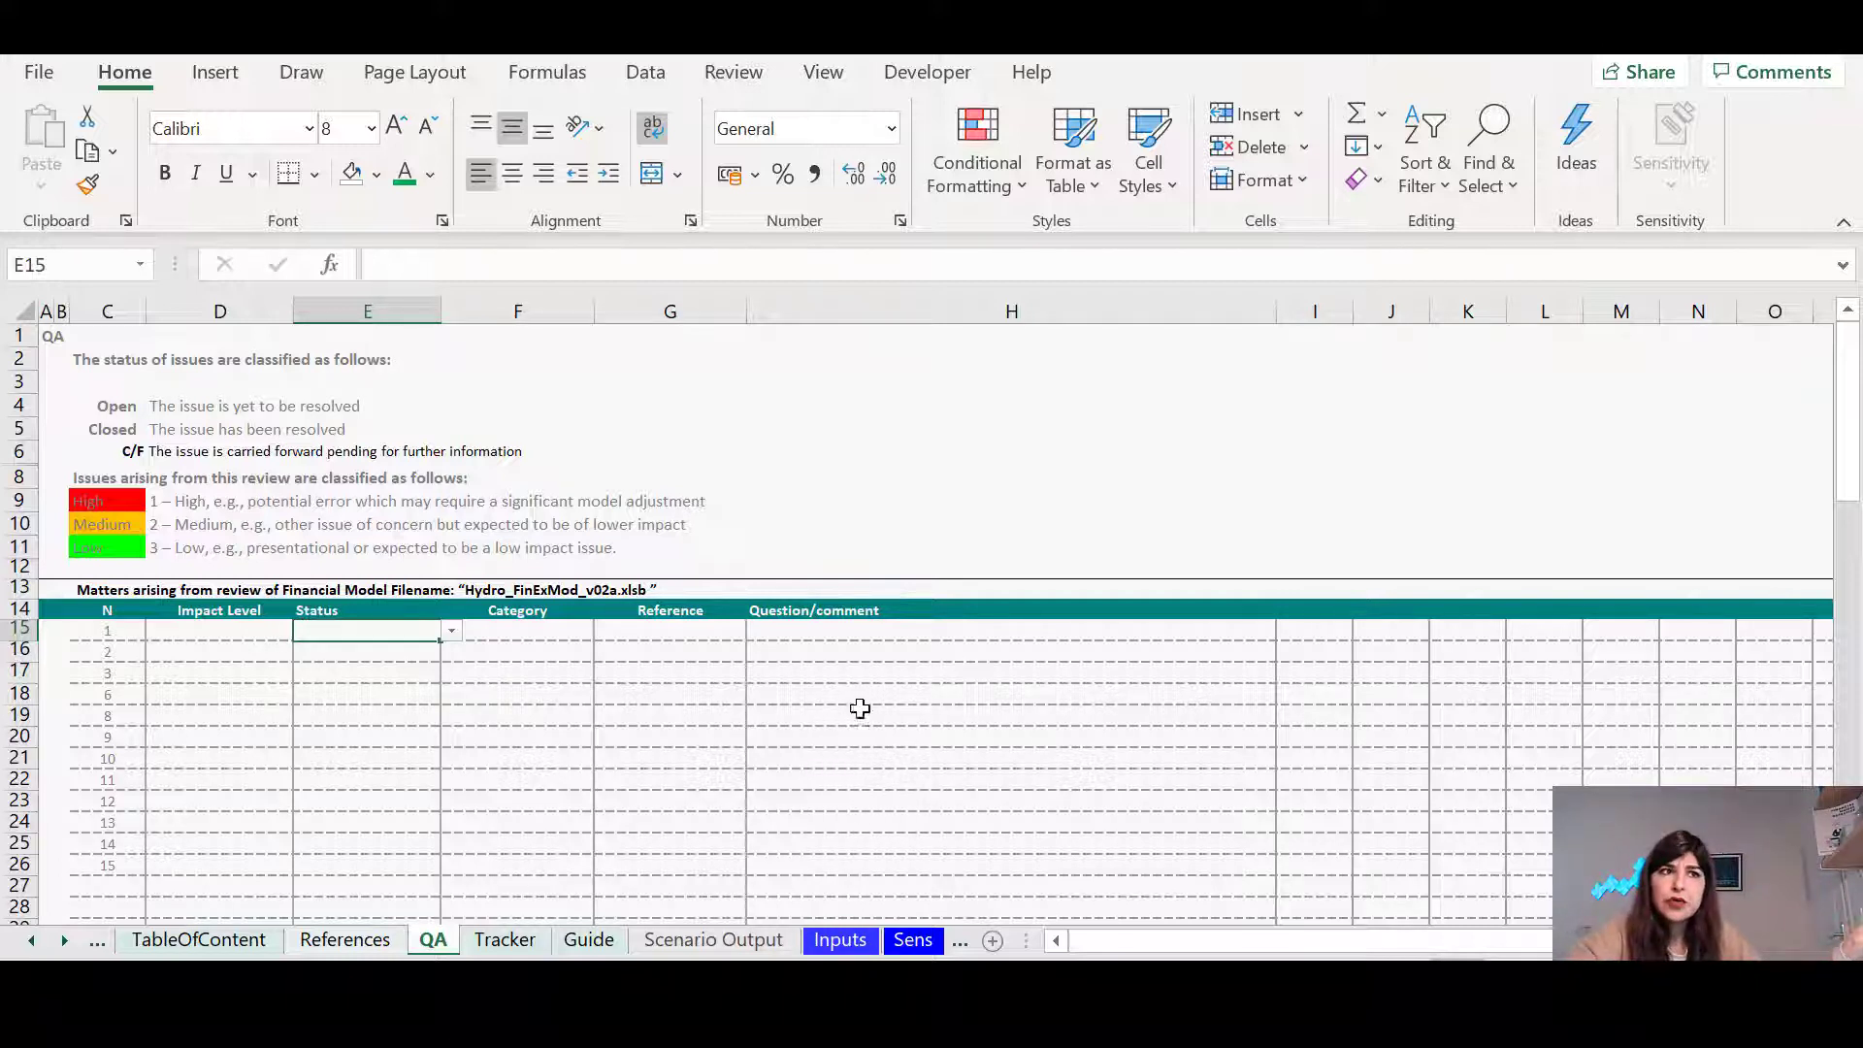
{"action": "left_click", "coordinate": [861, 632]}
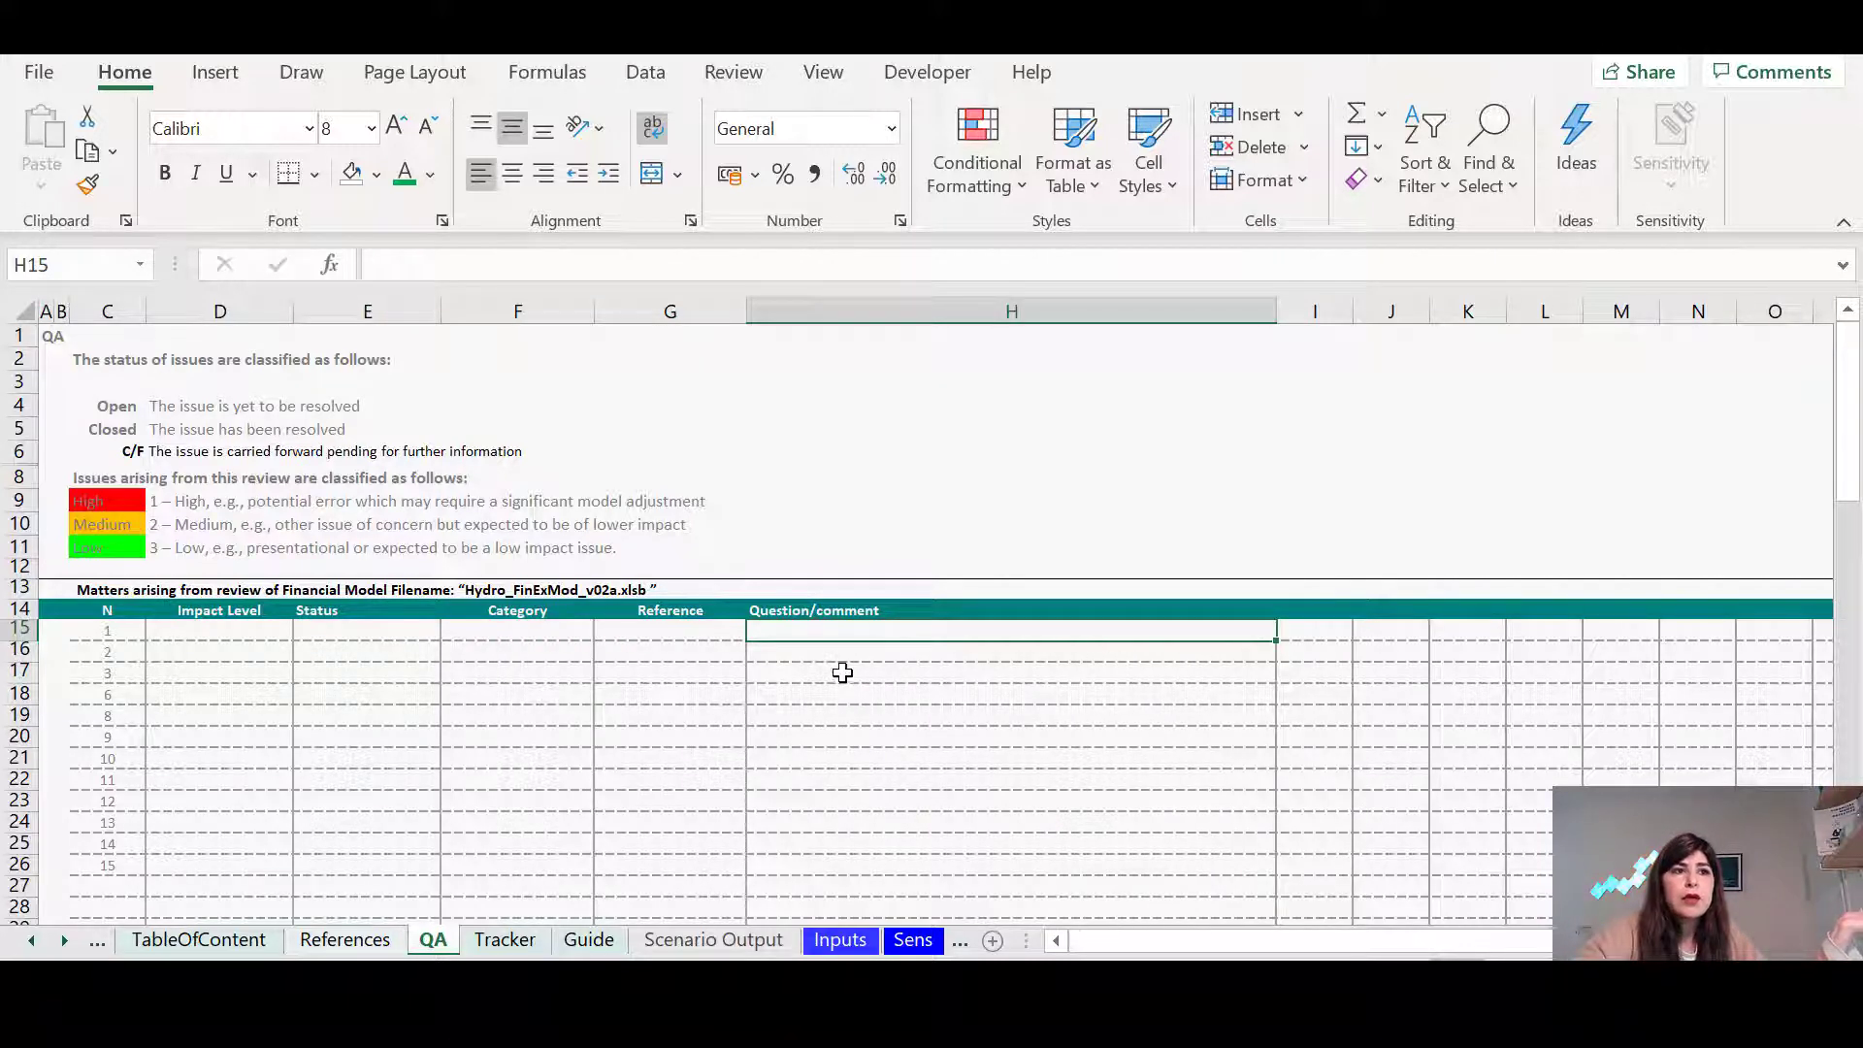
{"action": "left_click", "coordinate": [841, 939]}
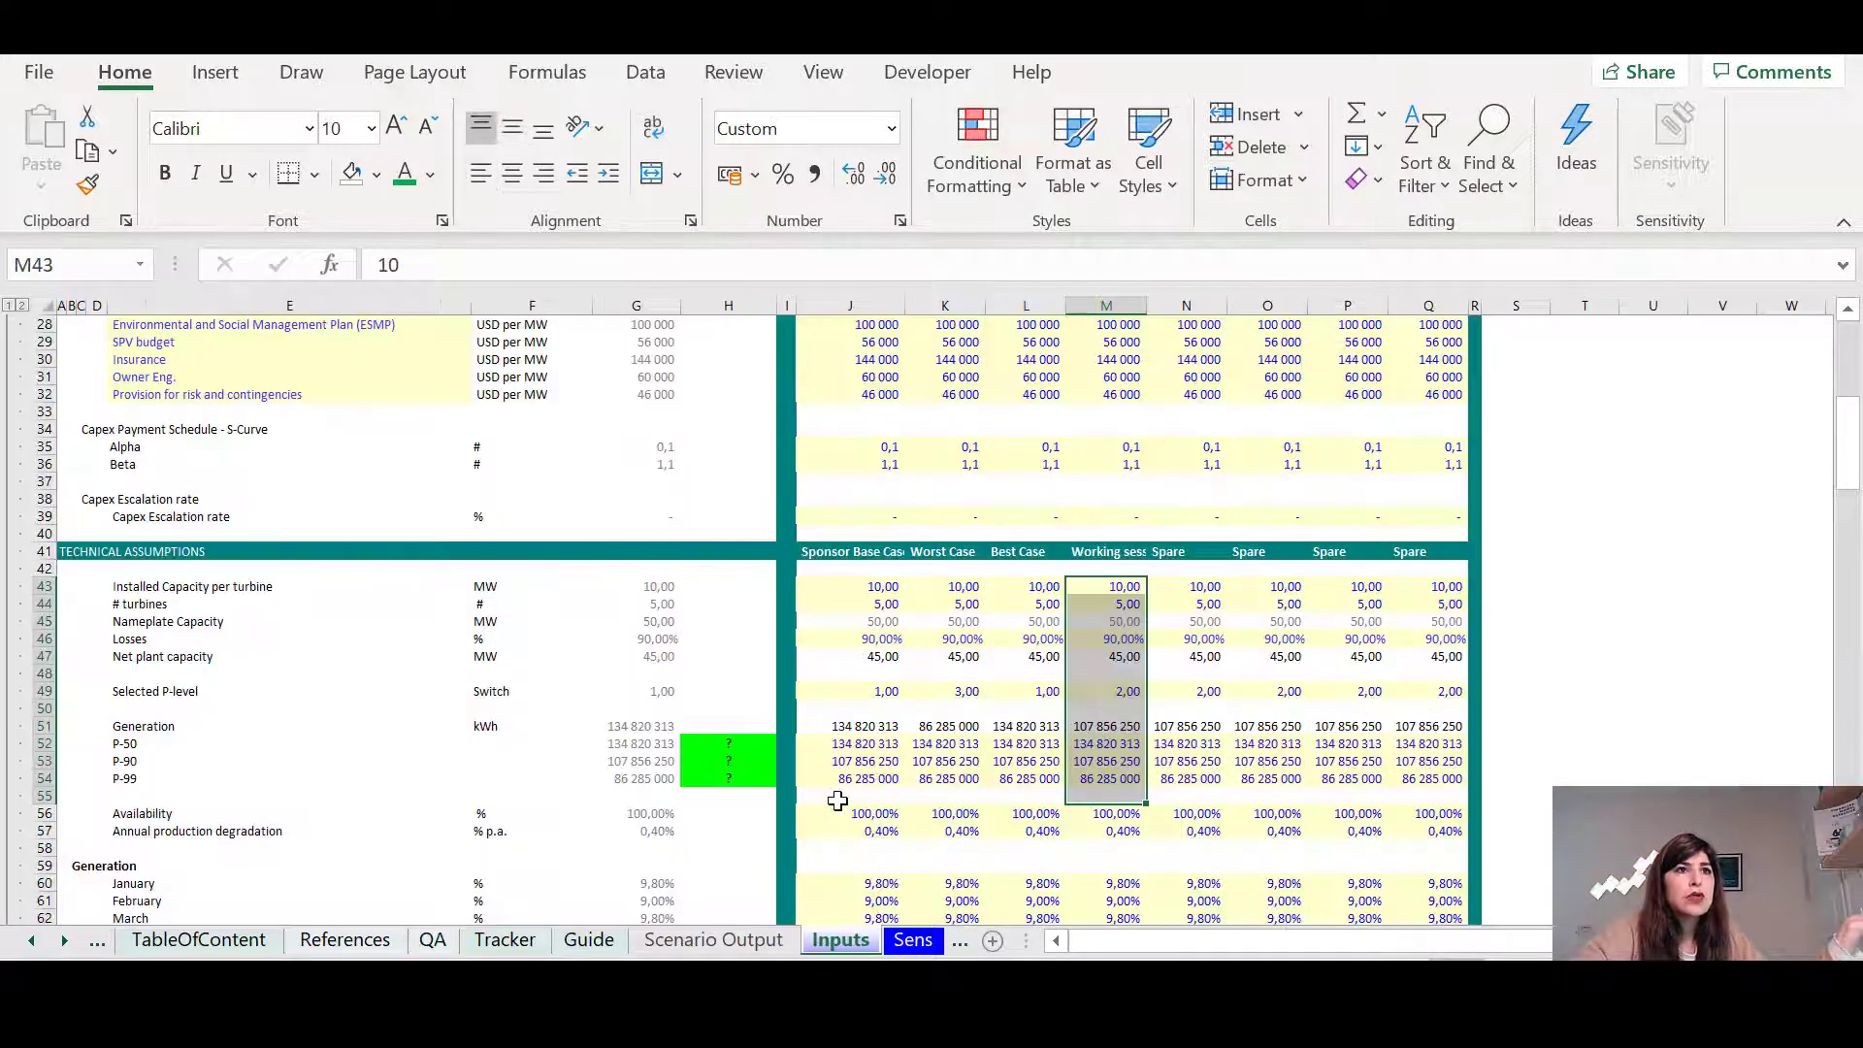
{"action": "scroll", "coordinate": [1165, 689], "scroll_direction": "up", "scroll_amount": 9}
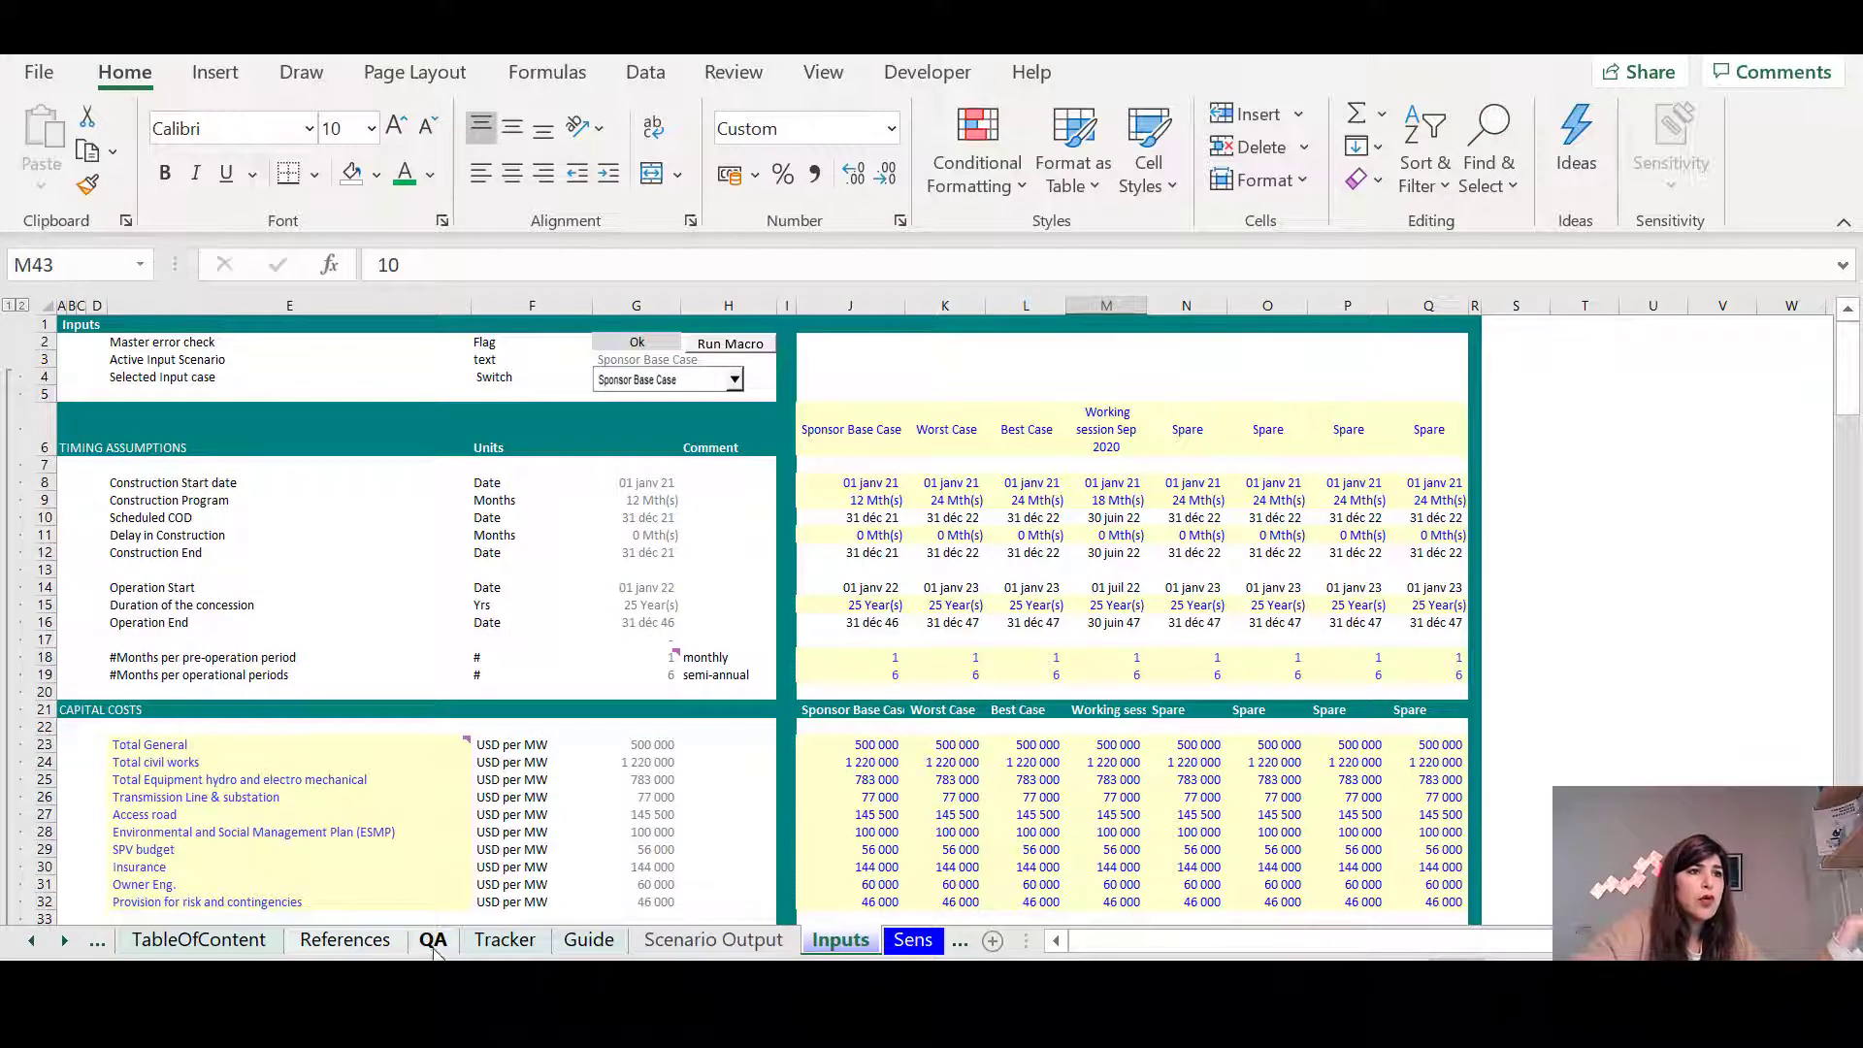
{"action": "left_click", "coordinate": [433, 940]}
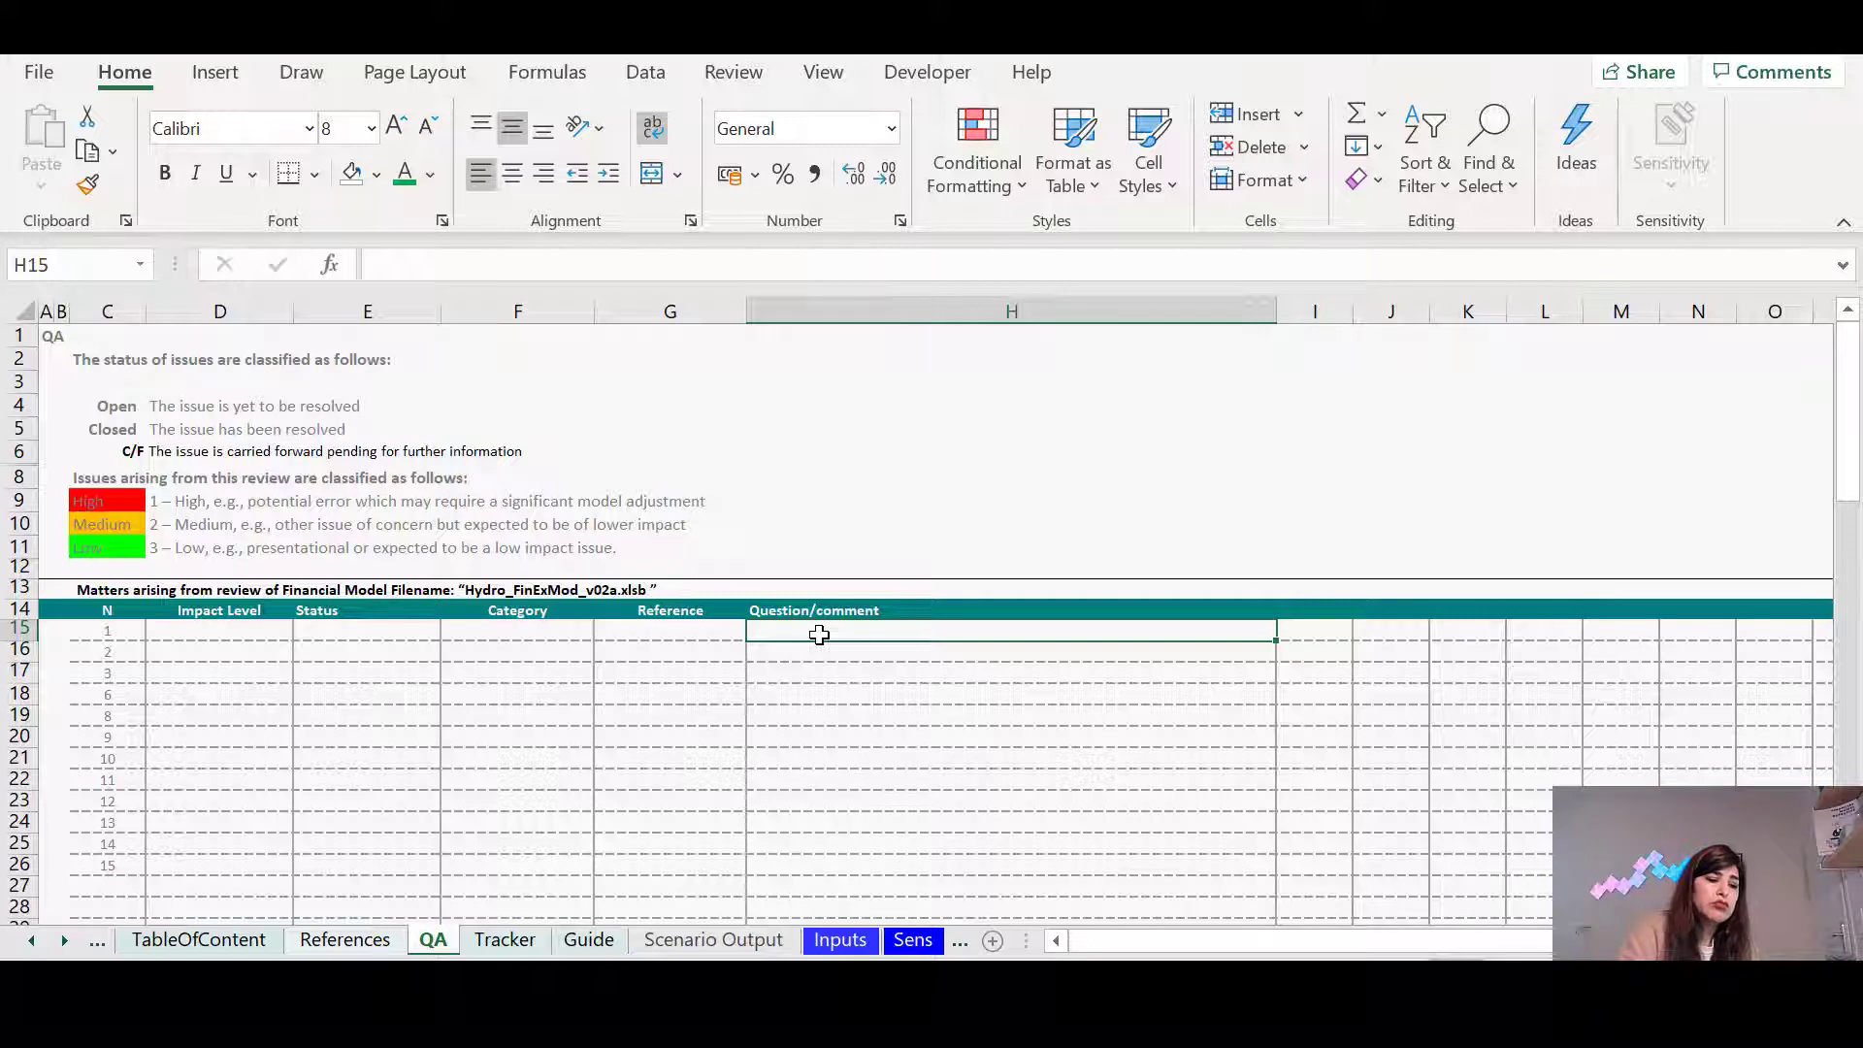
Fix the typo and finish H15 as 'Discuss with technical advisor on construction program'
{"action": "type", "text": "Discus"}
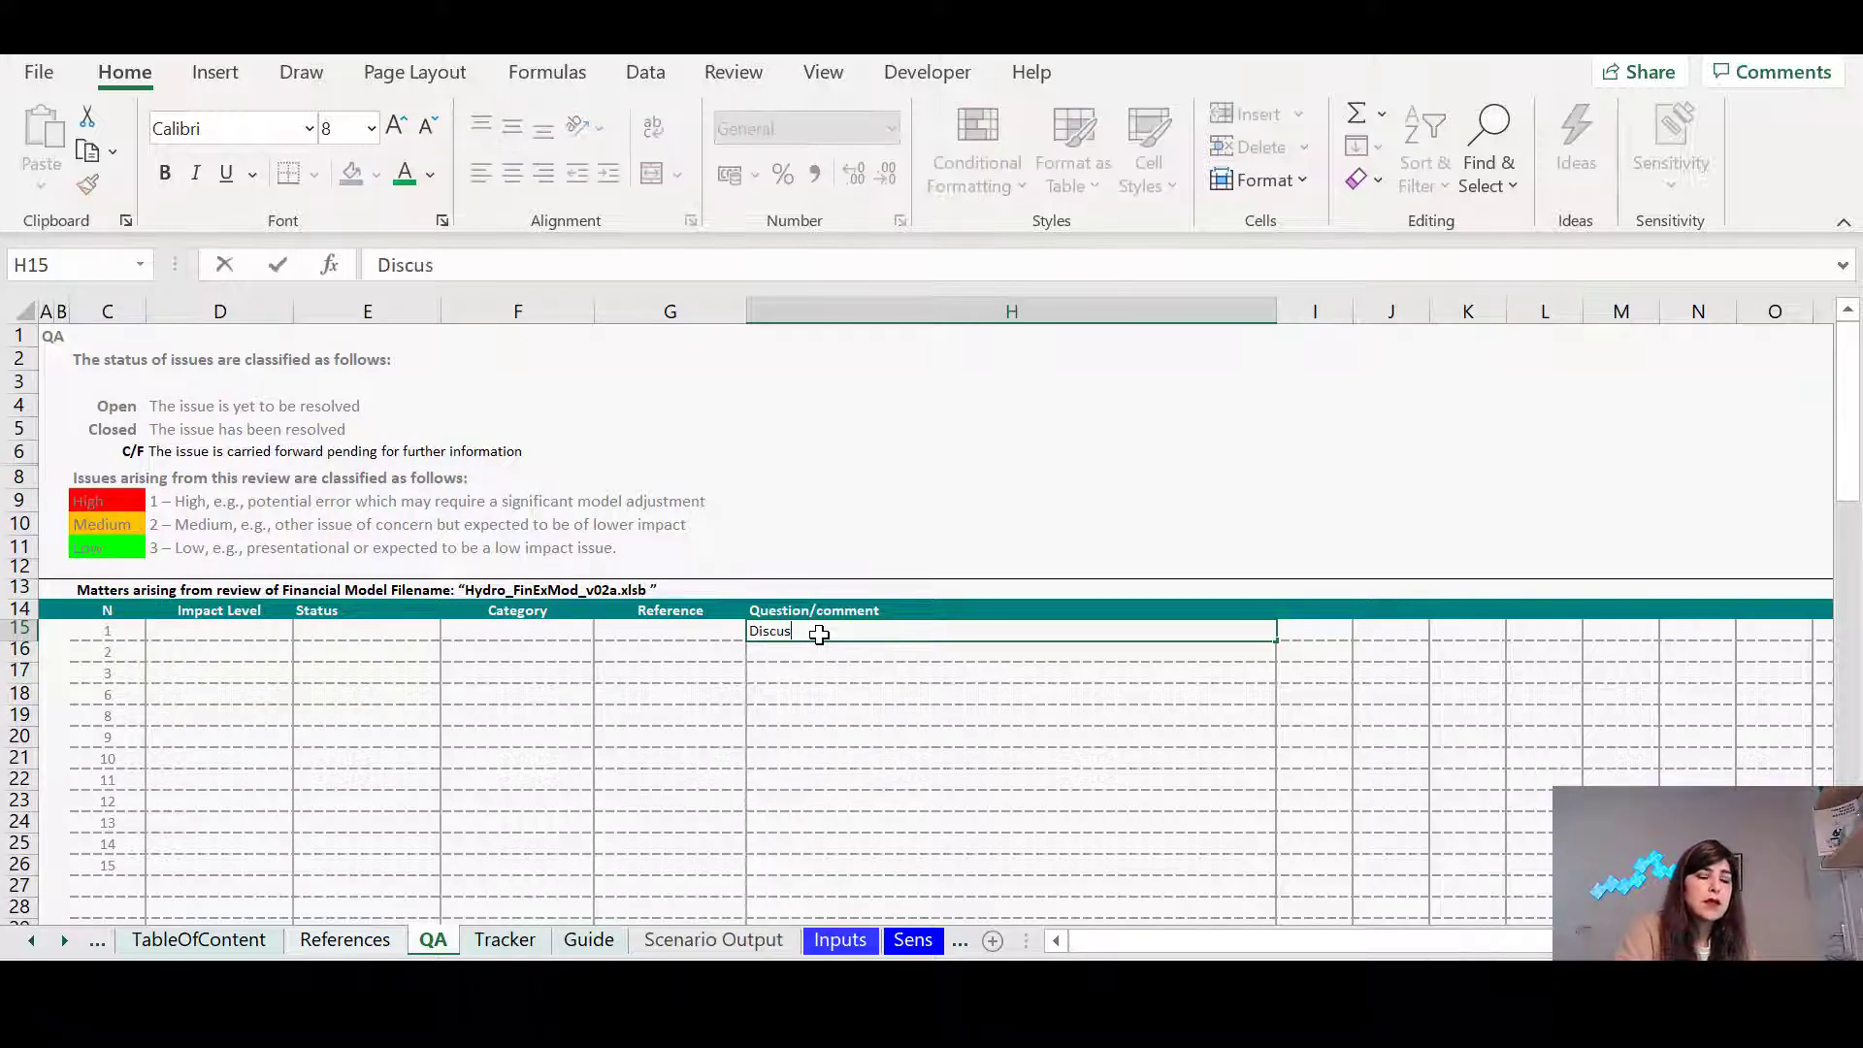
{"action": "type", "text": "s with technical advisor on constructipn"}
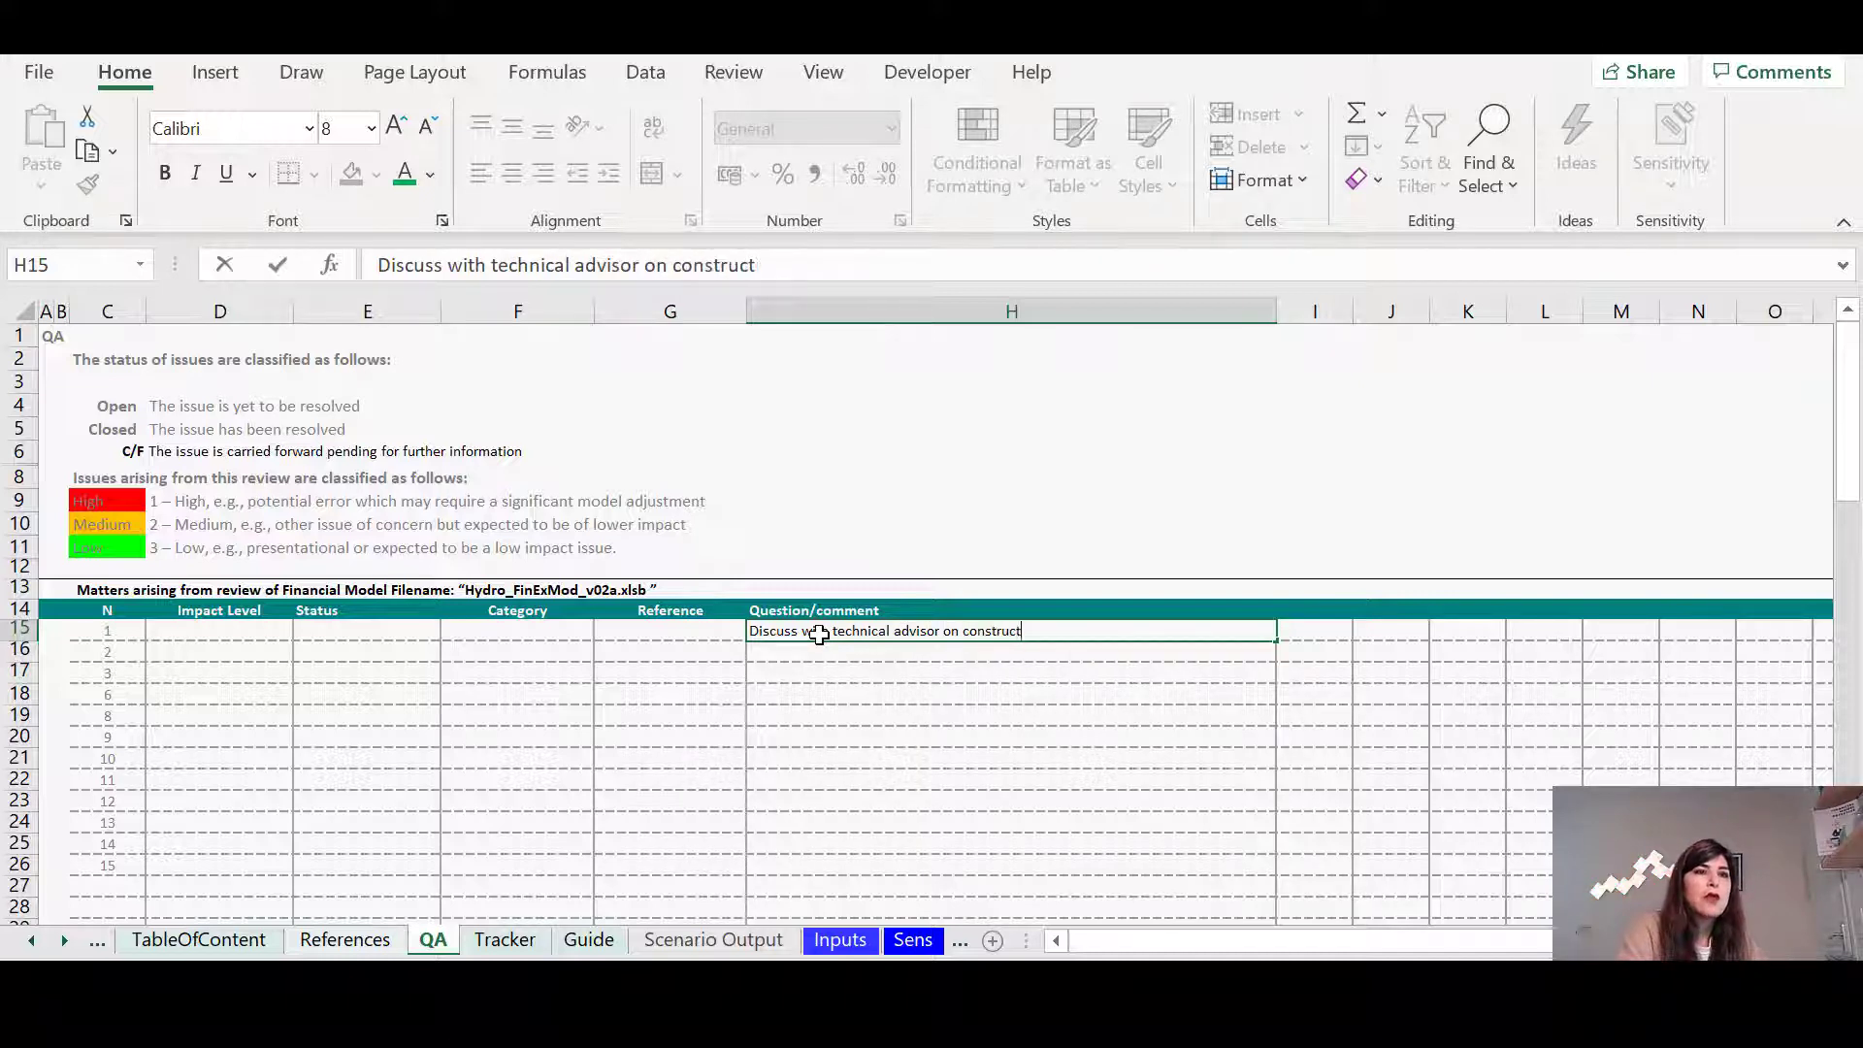
{"action": "key", "text": "BackSpace"}
{"action": "key", "text": "BackSpace"}
{"action": "type", "text": "on program"}
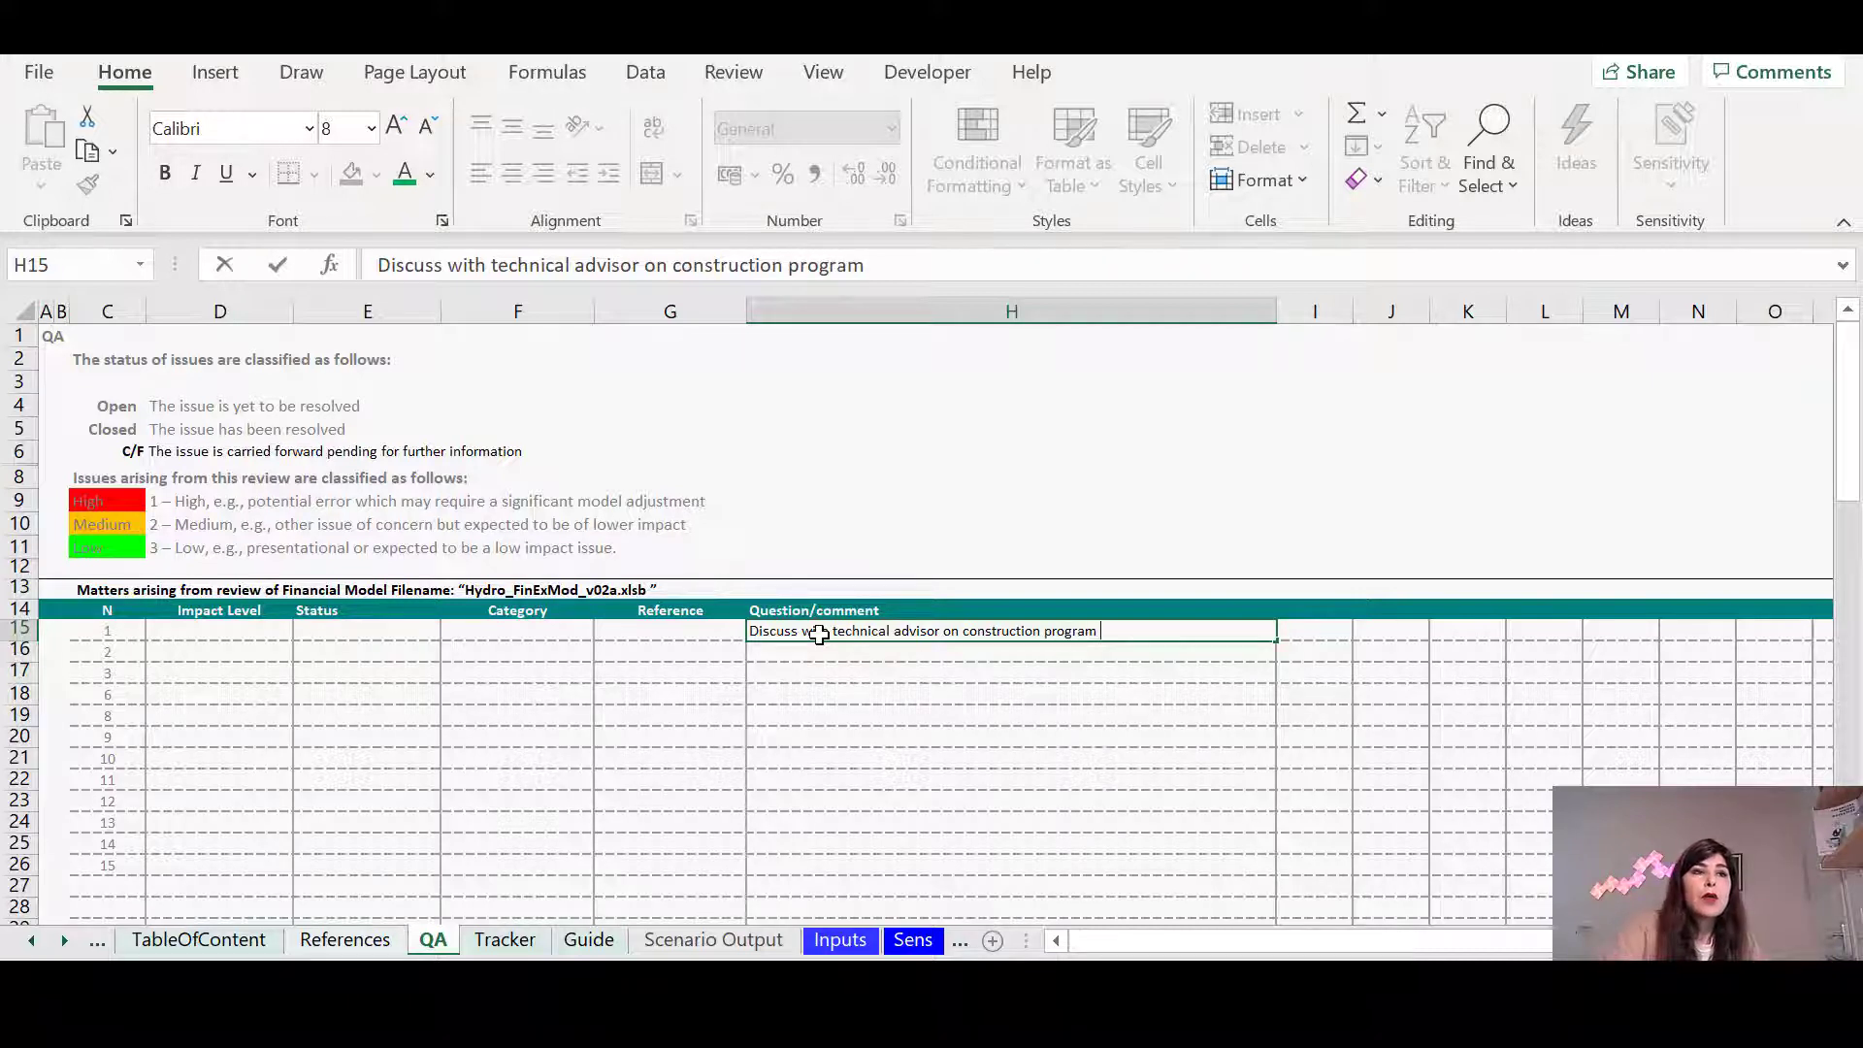
{"action": "key", "text": "ctrl+Return"}
{"action": "key", "text": "Left"}
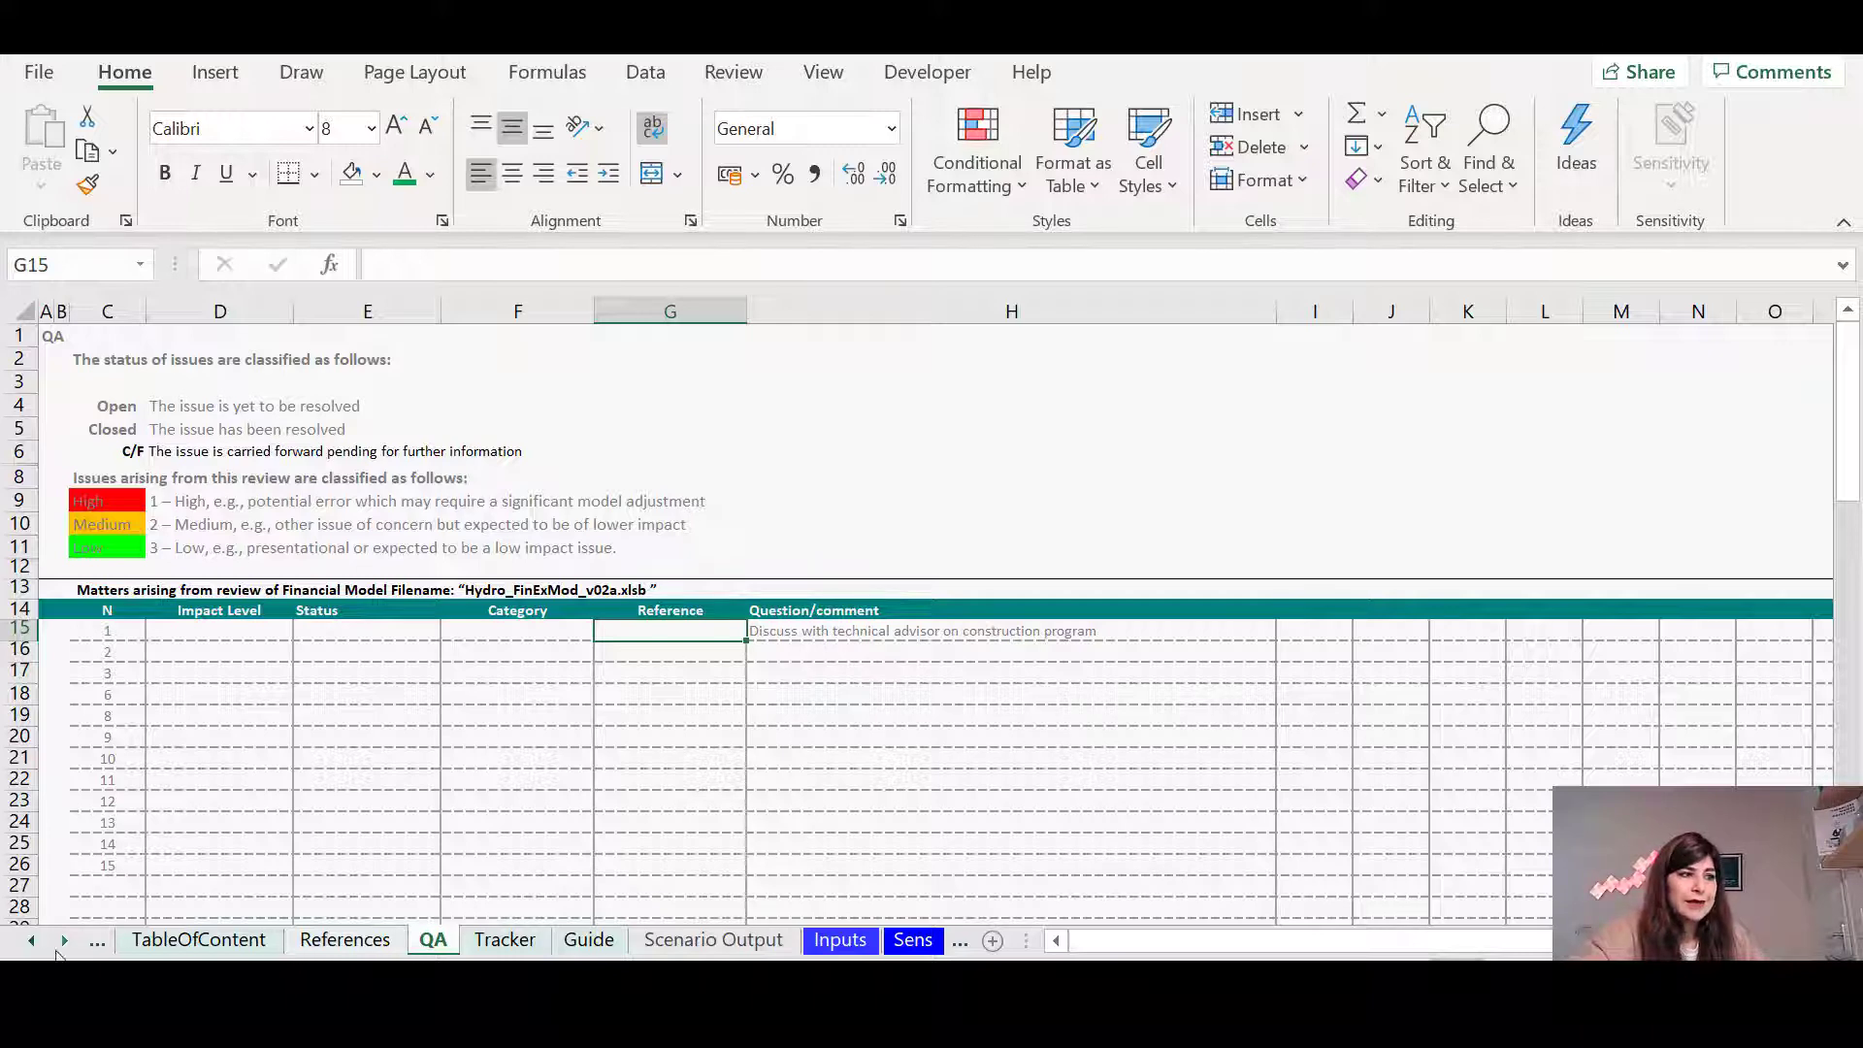
View the Scenario Output sheet, then switch to Chrome and open a new tab
{"action": "left_click", "coordinate": [718, 941]}
{"action": "left_click", "coordinate": [582, 519]}
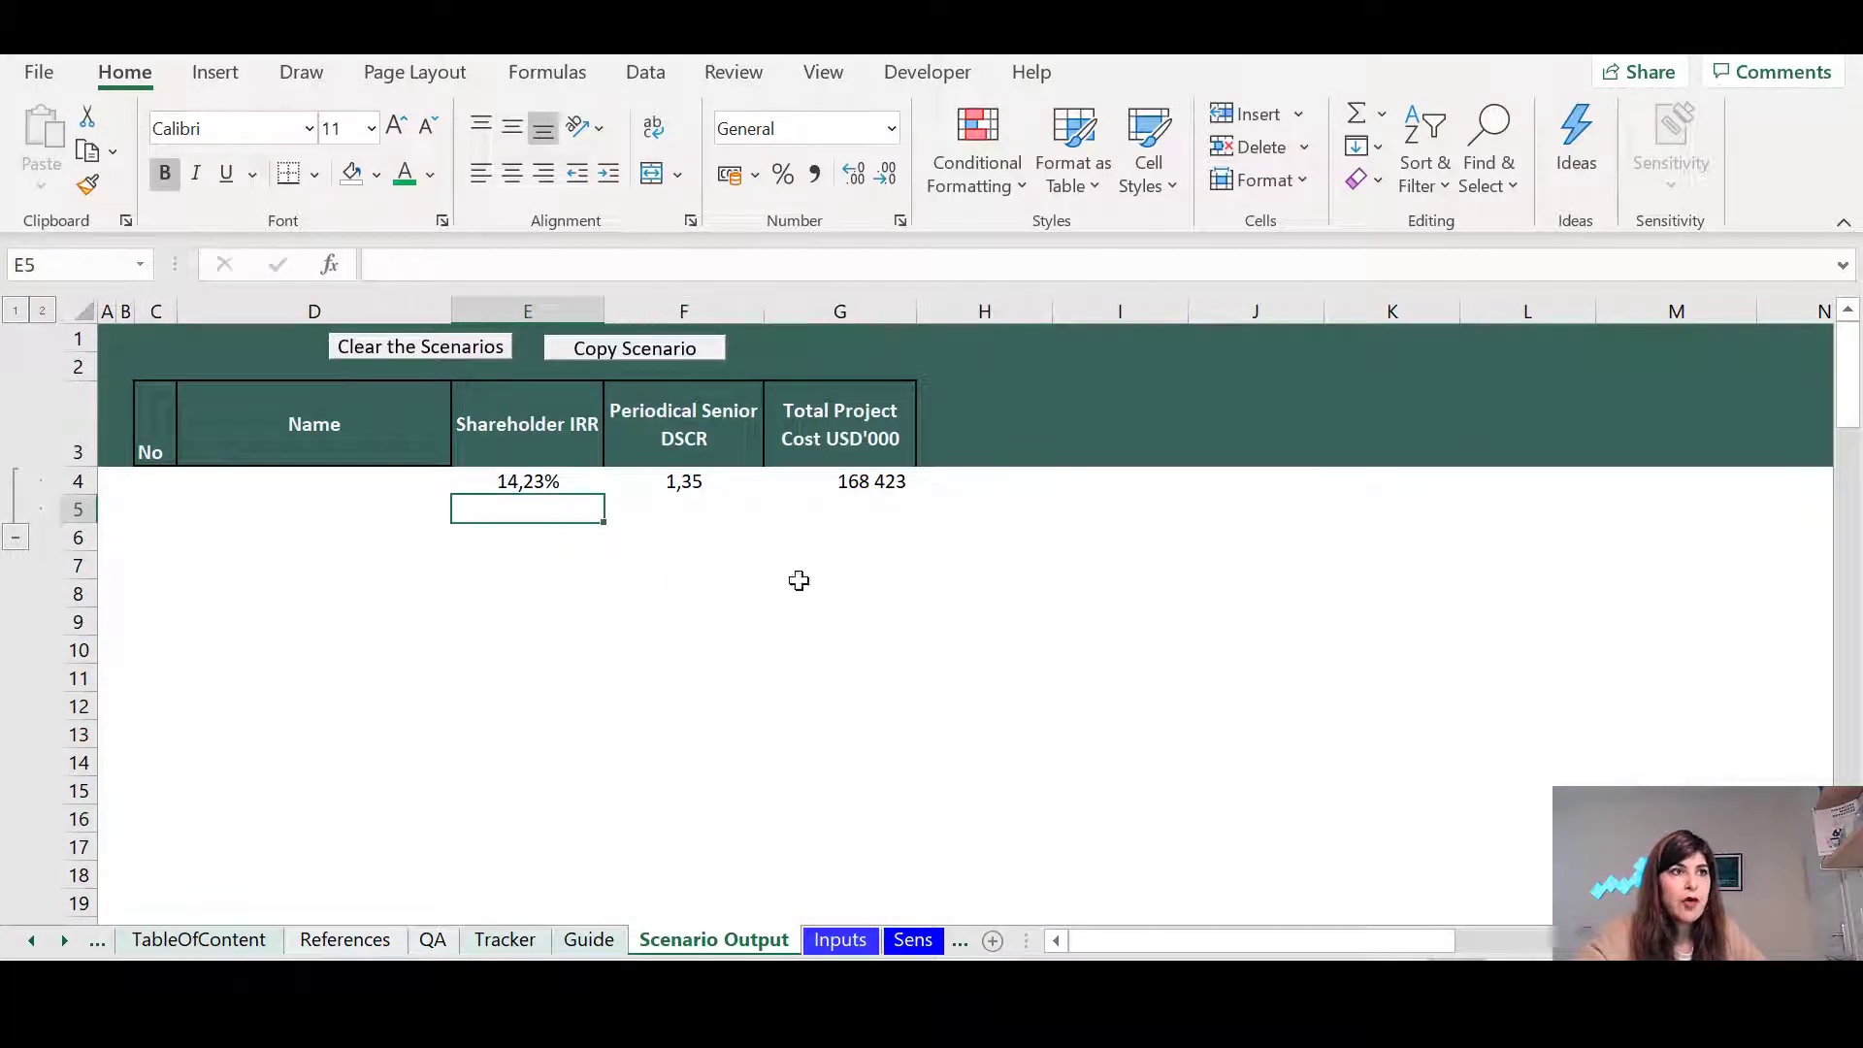
{"action": "mouse_move", "coordinate": [832, 971]}
{"action": "left_click", "coordinate": [824, 878]}
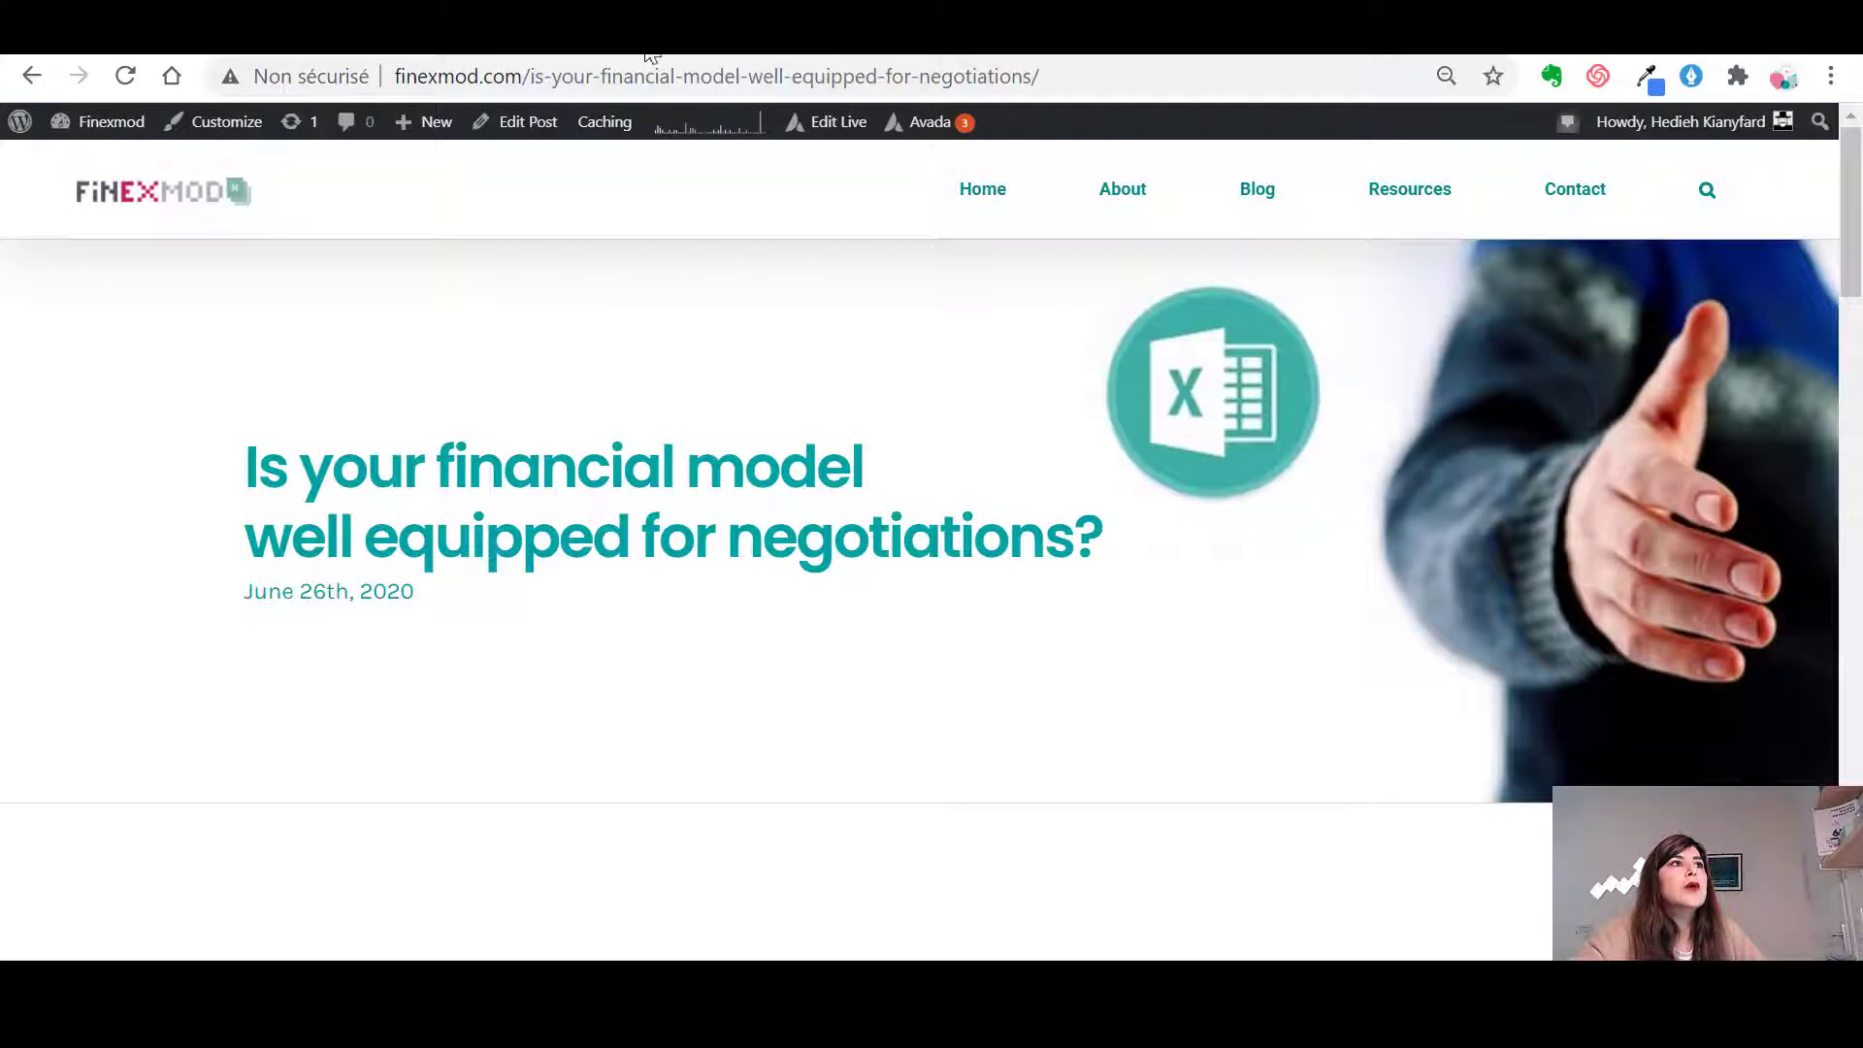
{"action": "key", "text": "alt+Tab"}
{"action": "key", "text": "ctrl+t"}
Load edbodmer.com from the Chrome address bar by entering 'ed'
{"action": "left_click", "coordinate": [738, 70]}
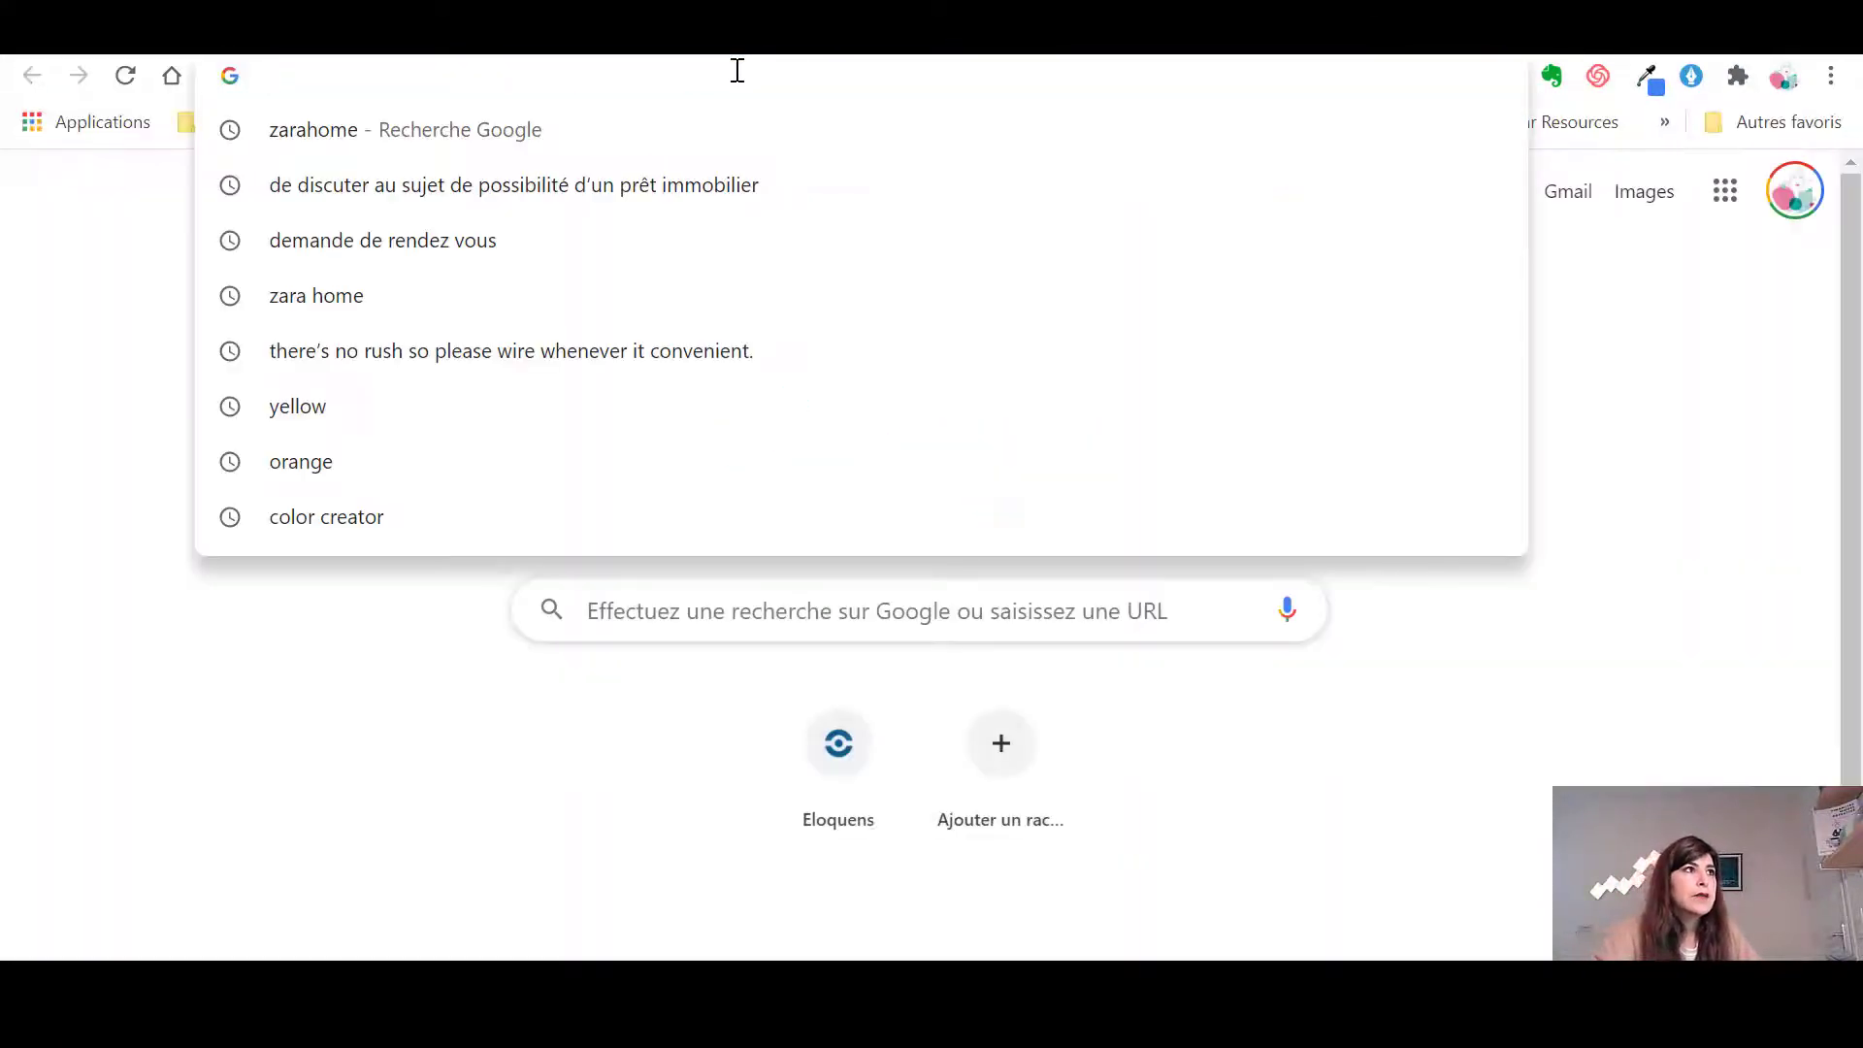
{"action": "type", "text": "ed"}
{"action": "key", "text": "Return"}
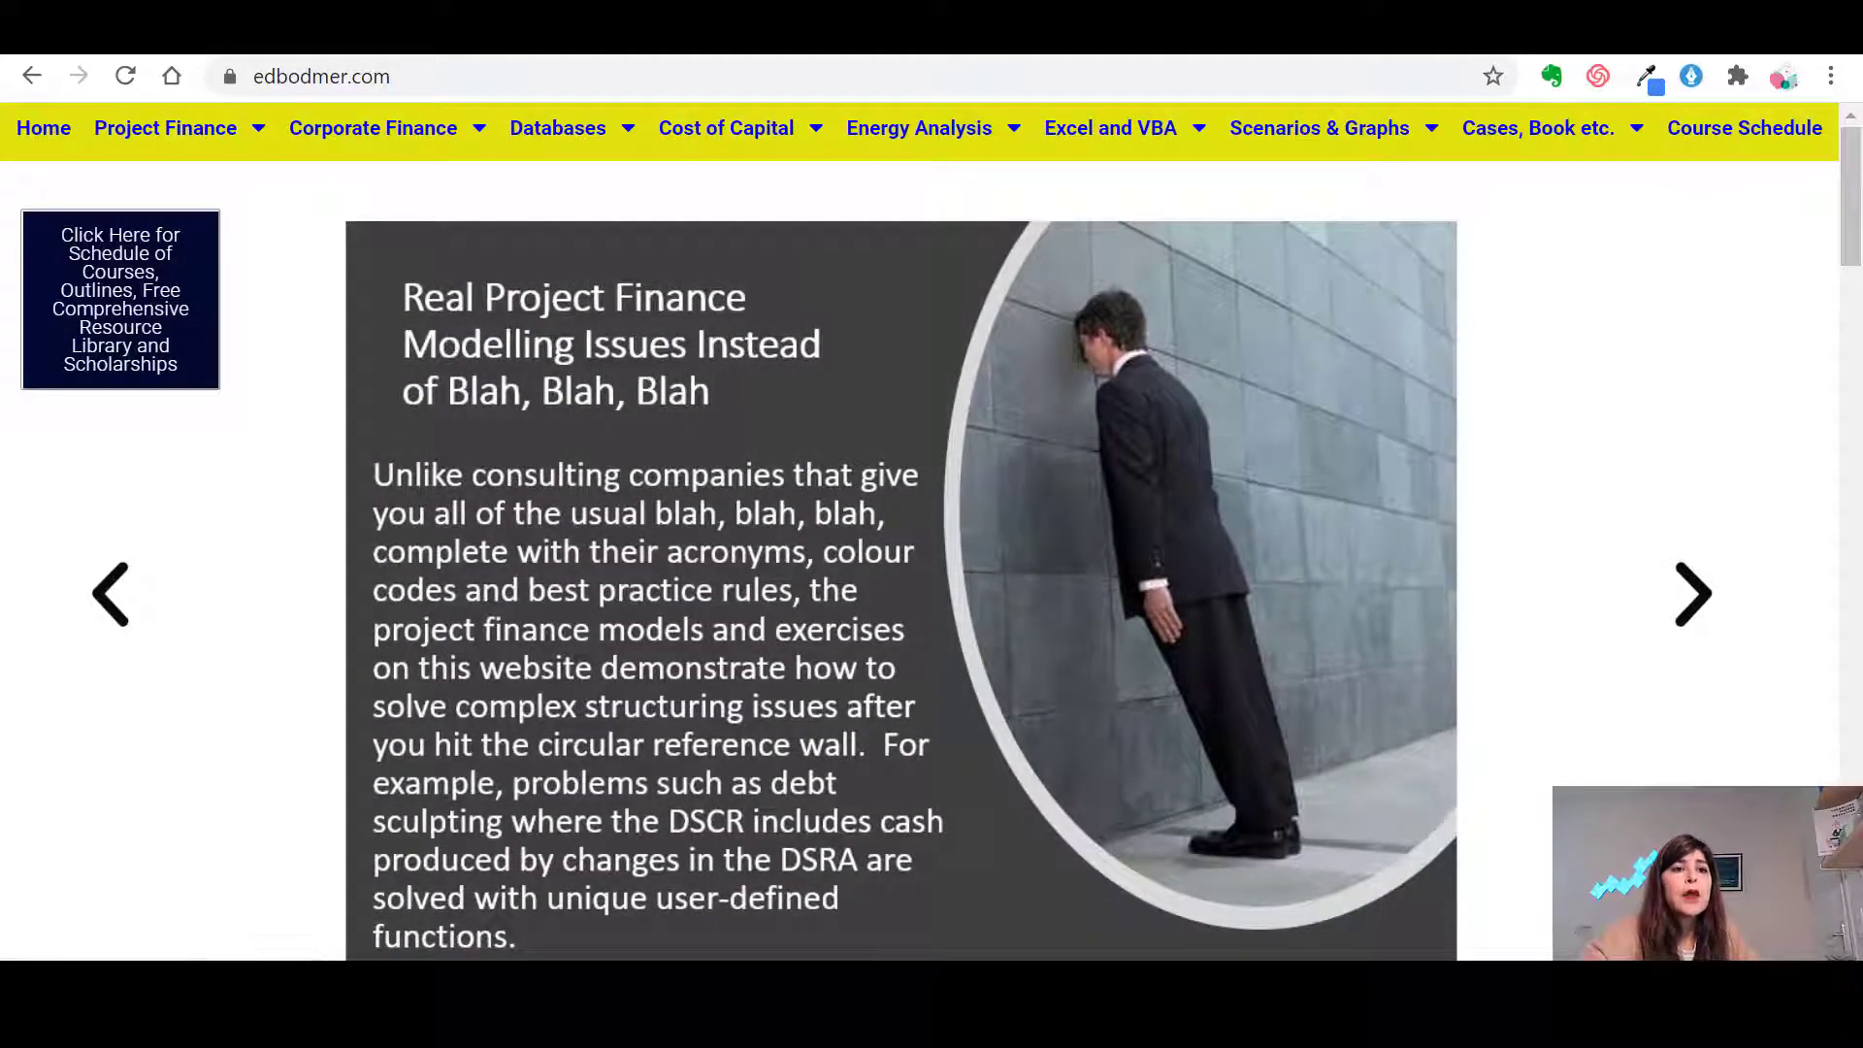
Inspect the Scenario Output Shareholder IRR, Senior DSCR and Total Project Cost formulas linked to Summary
{"action": "left_click", "coordinate": [1036, 956]}
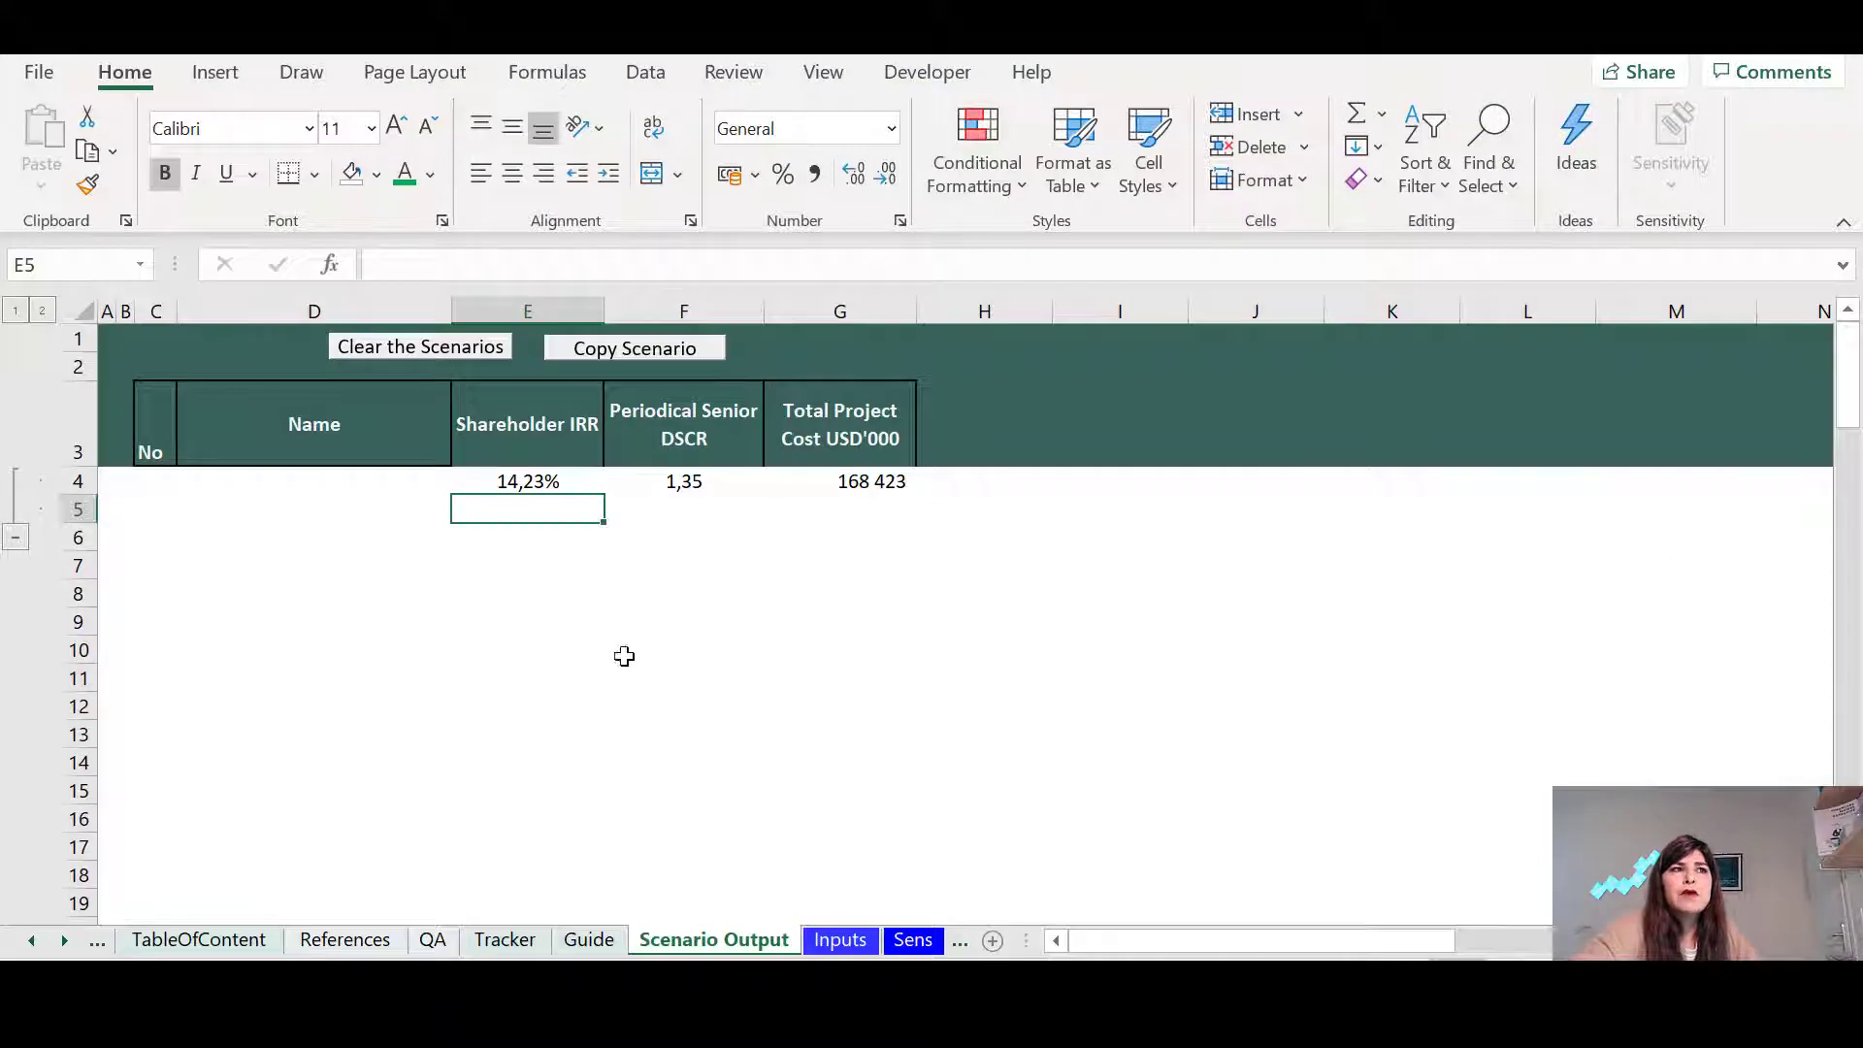
{"action": "left_click", "coordinate": [616, 619]}
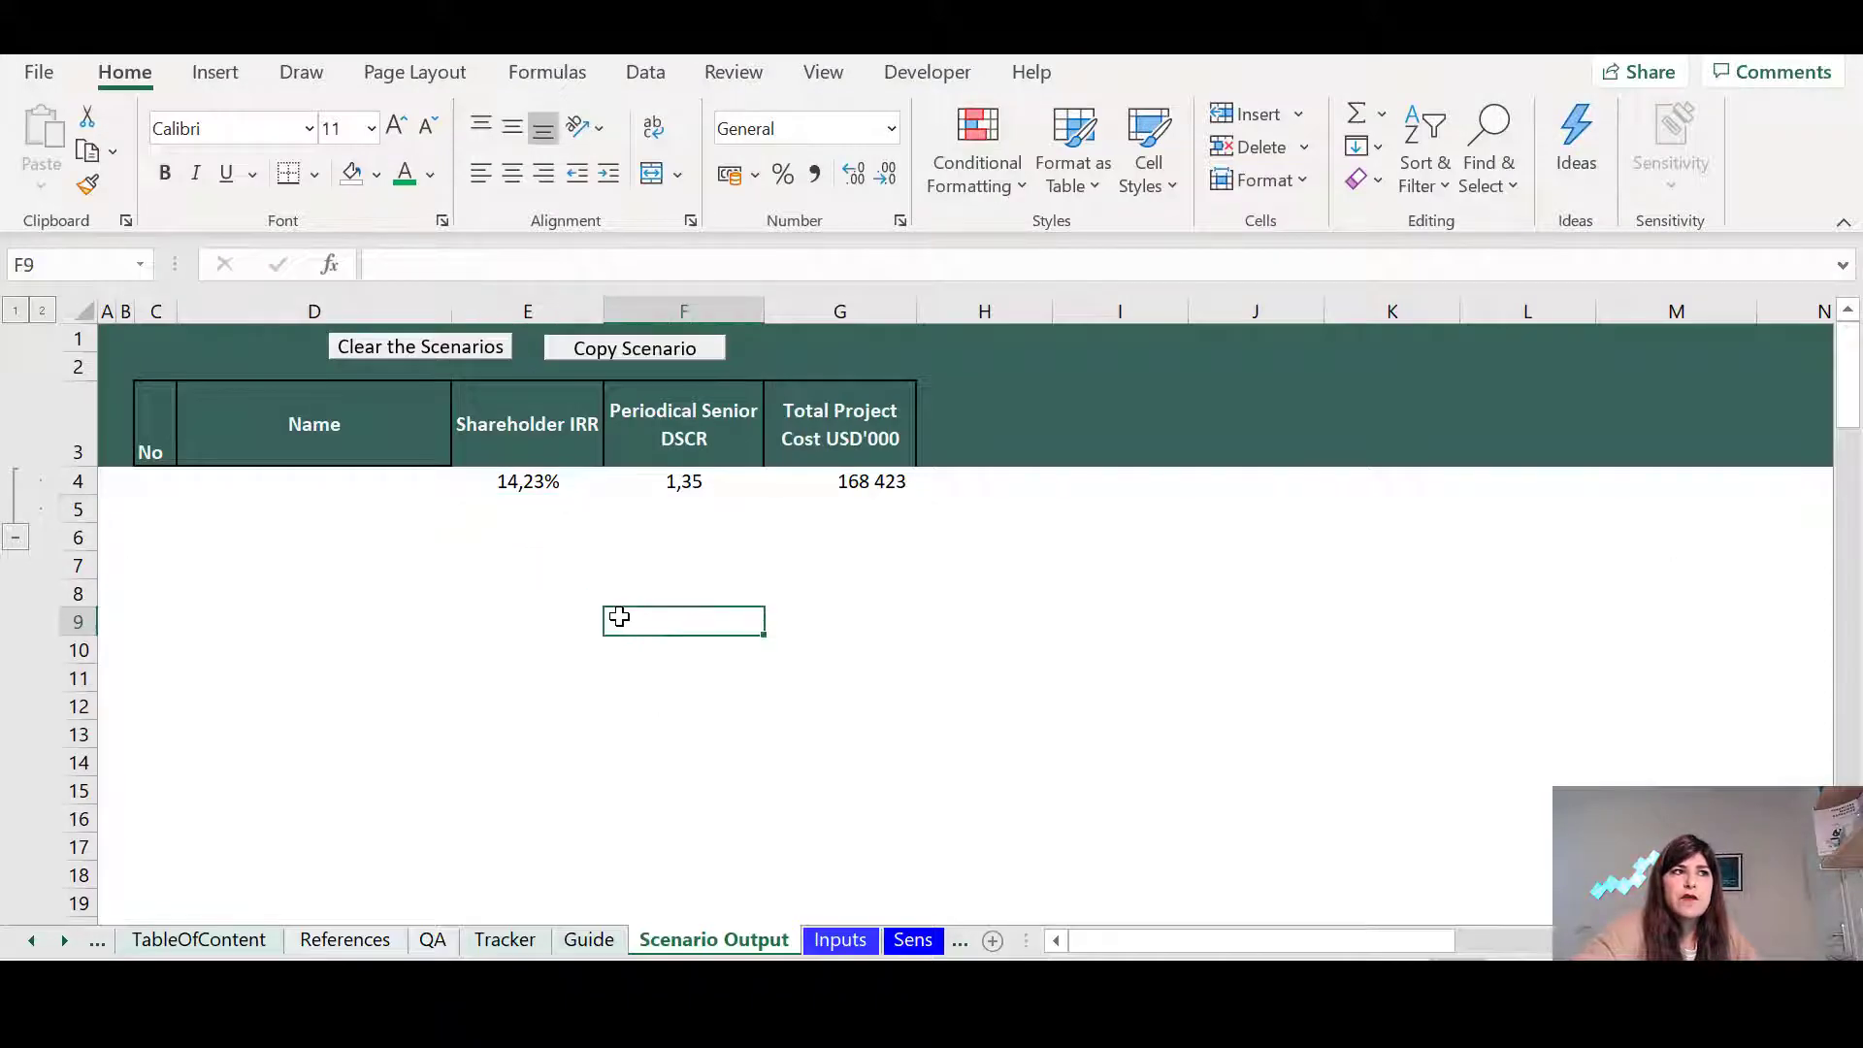
{"action": "left_click", "coordinate": [553, 438]}
{"action": "left_click", "coordinate": [684, 424]}
{"action": "left_click", "coordinate": [888, 430]}
{"action": "left_click", "coordinate": [858, 481]}
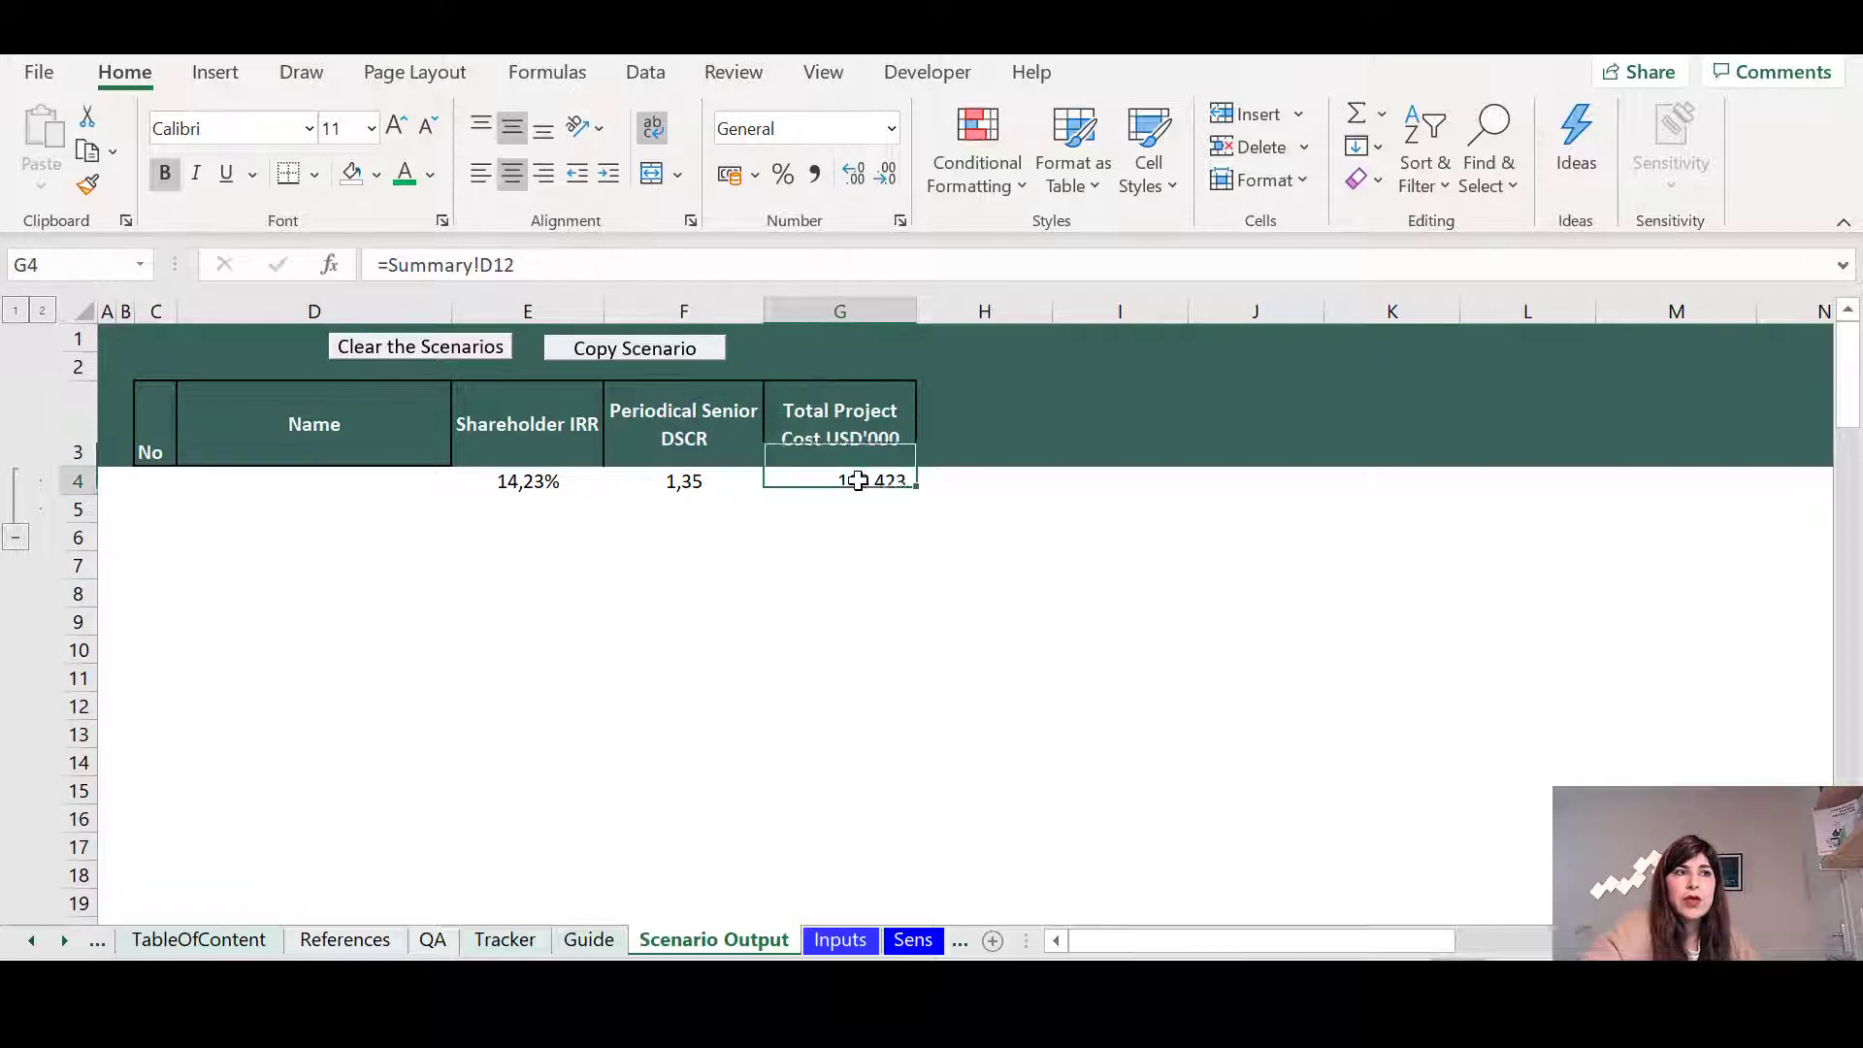
{"action": "left_click", "coordinate": [528, 482]}
{"action": "left_click", "coordinate": [685, 481]}
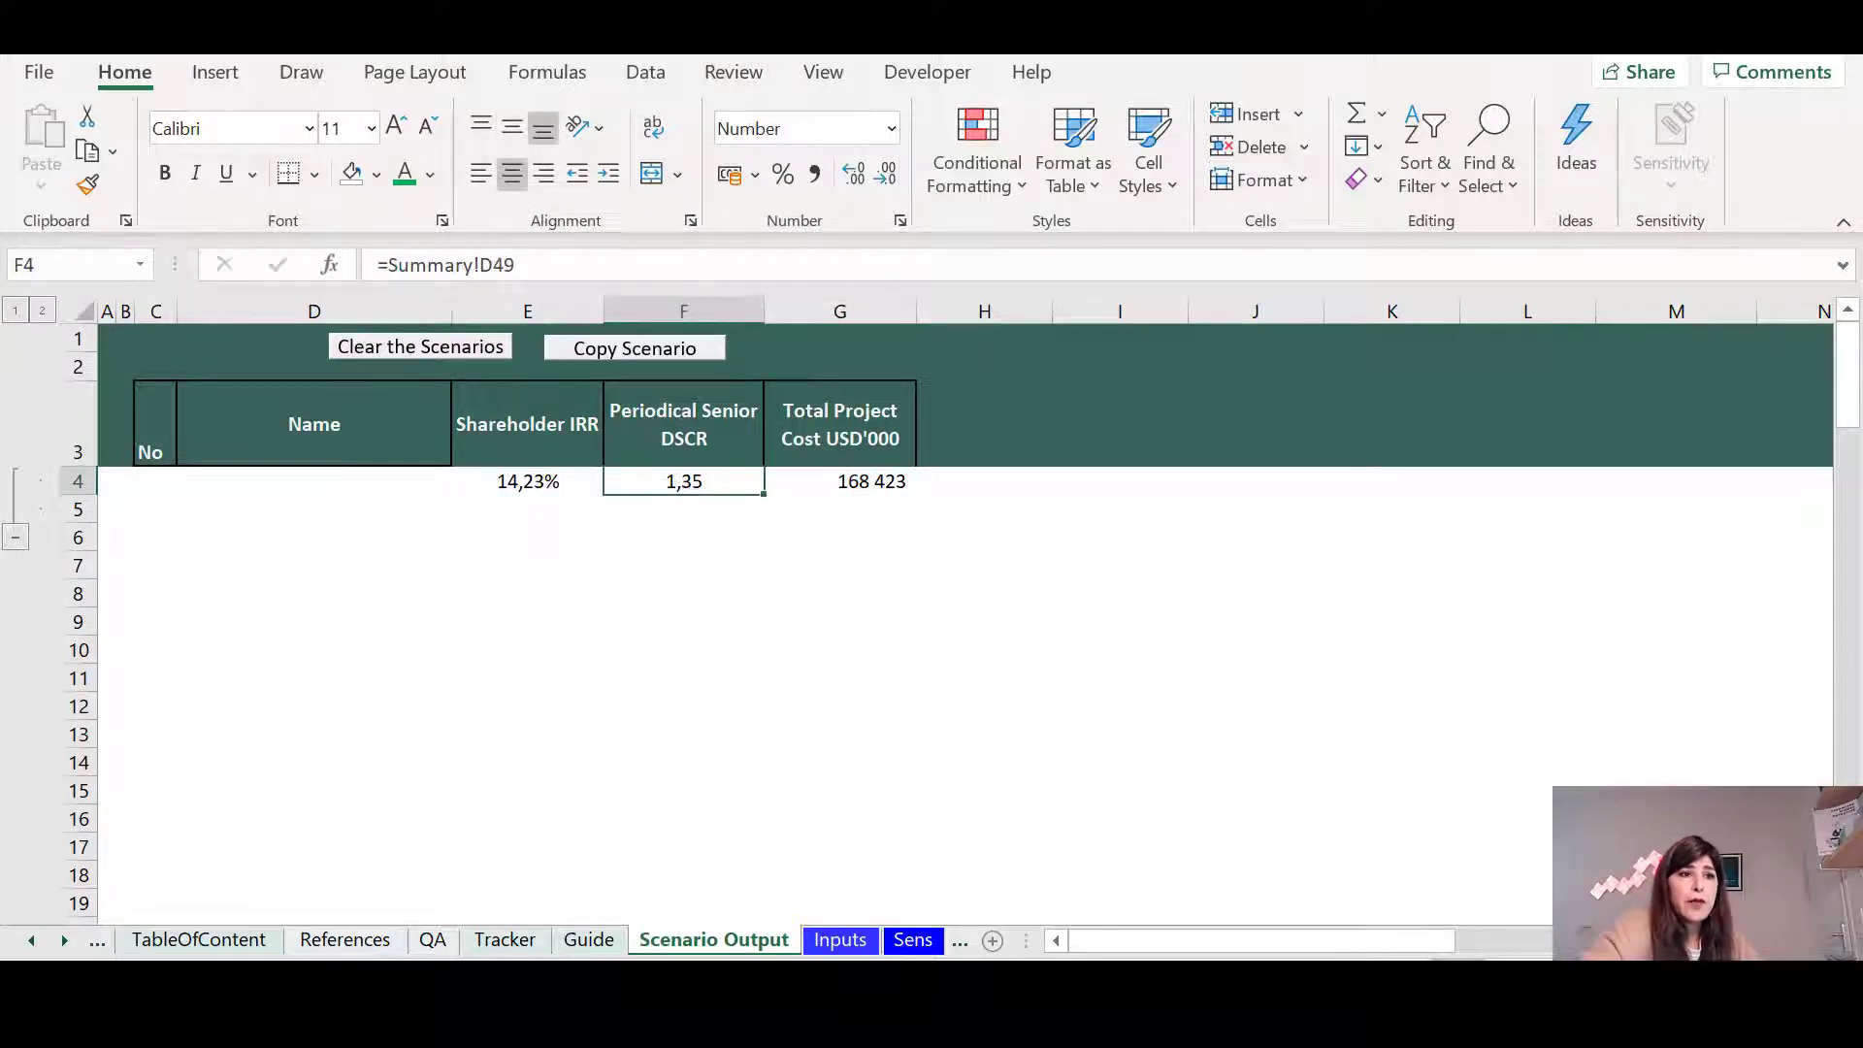
Review the Working session Sep 2020 timing inputs on the Inputs sheet
{"action": "left_click", "coordinate": [841, 940]}
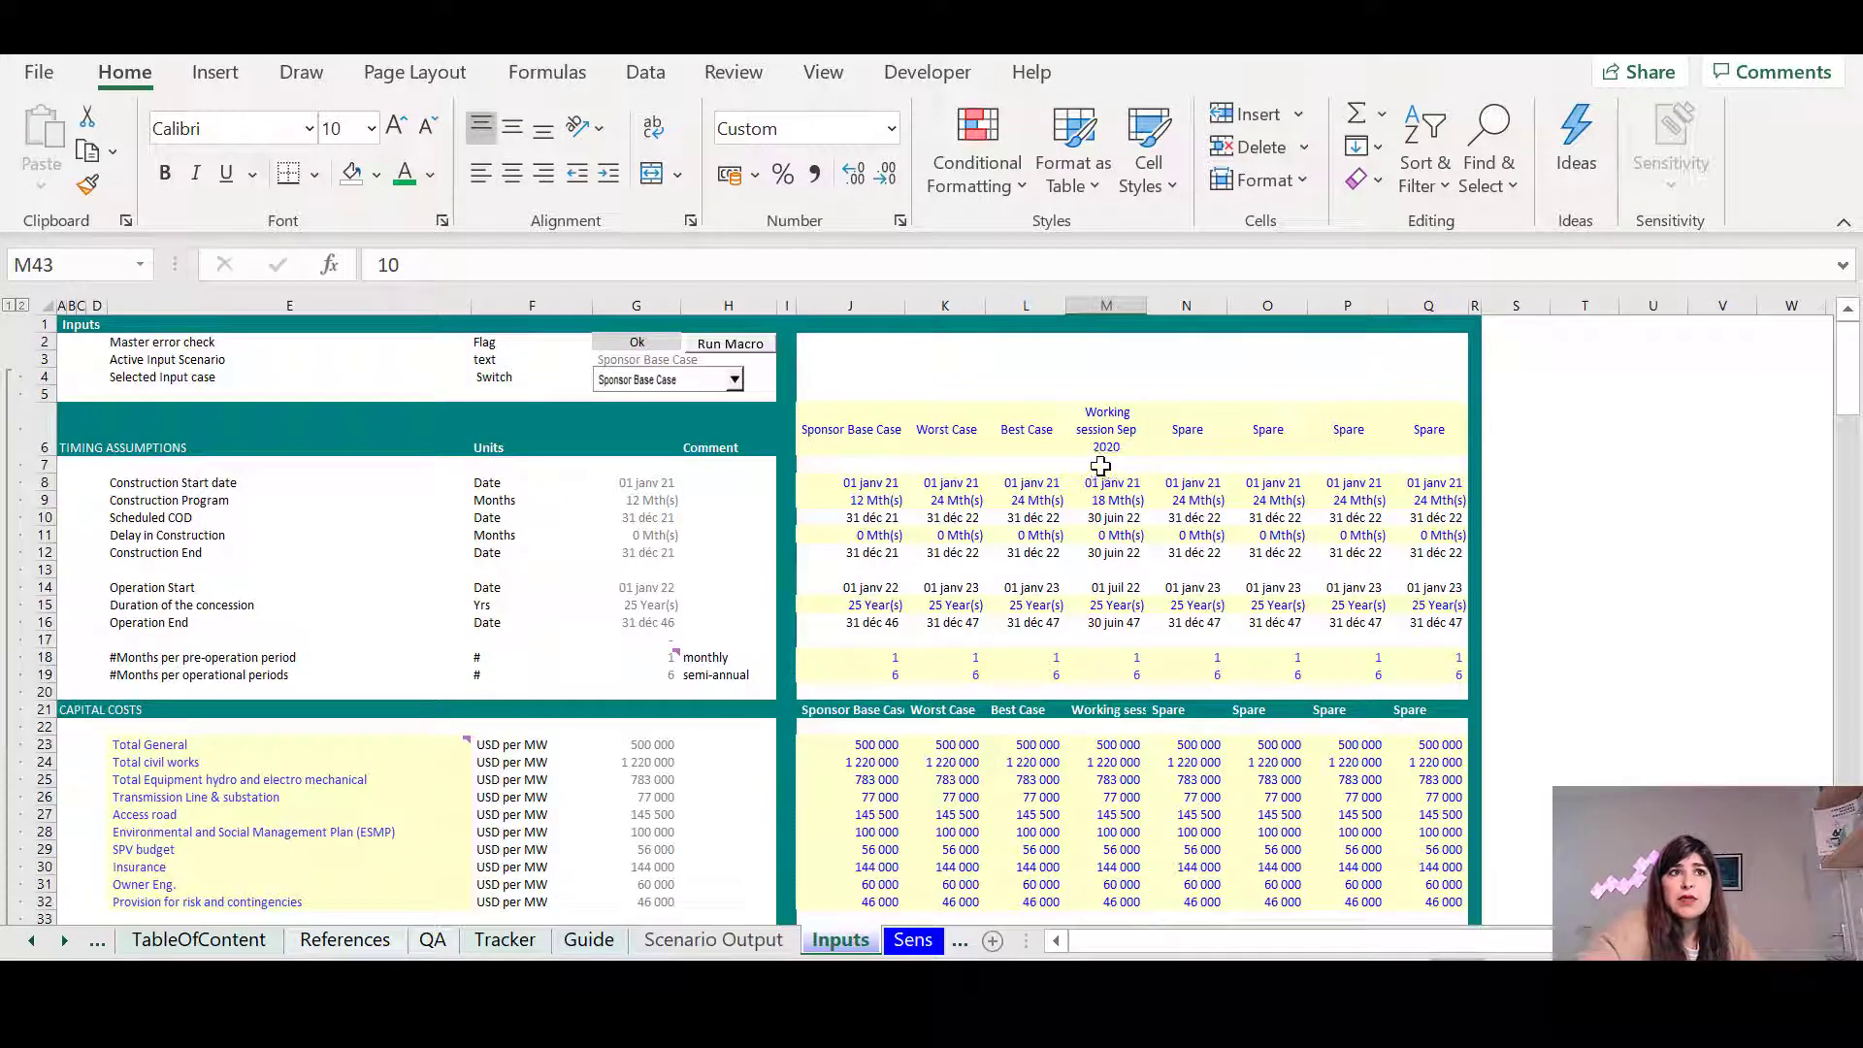
{"action": "left_click_drag", "start_coordinate": [1094, 442], "coordinate": [1125, 874]}
{"action": "left_click", "coordinate": [1050, 483]}
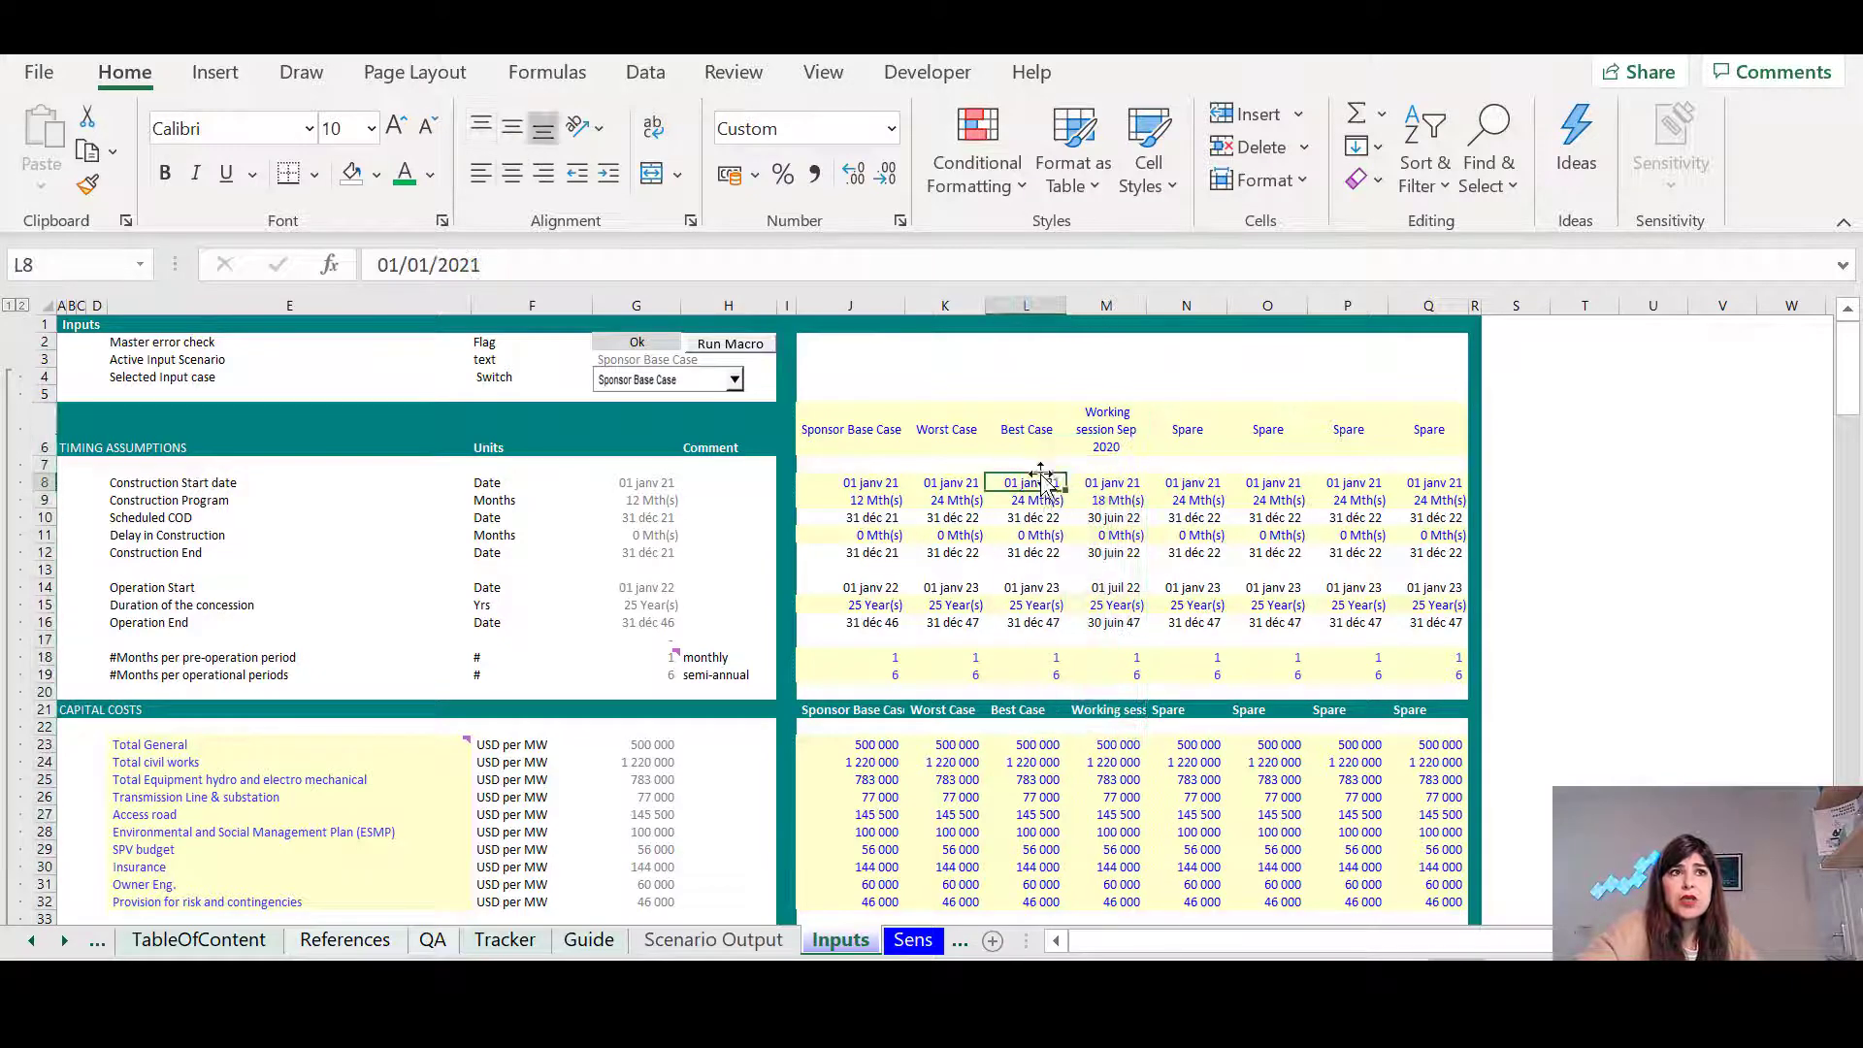
{"action": "left_click", "coordinate": [1102, 429]}
{"action": "left_click_drag", "start_coordinate": [1106, 482], "coordinate": [1113, 715]}
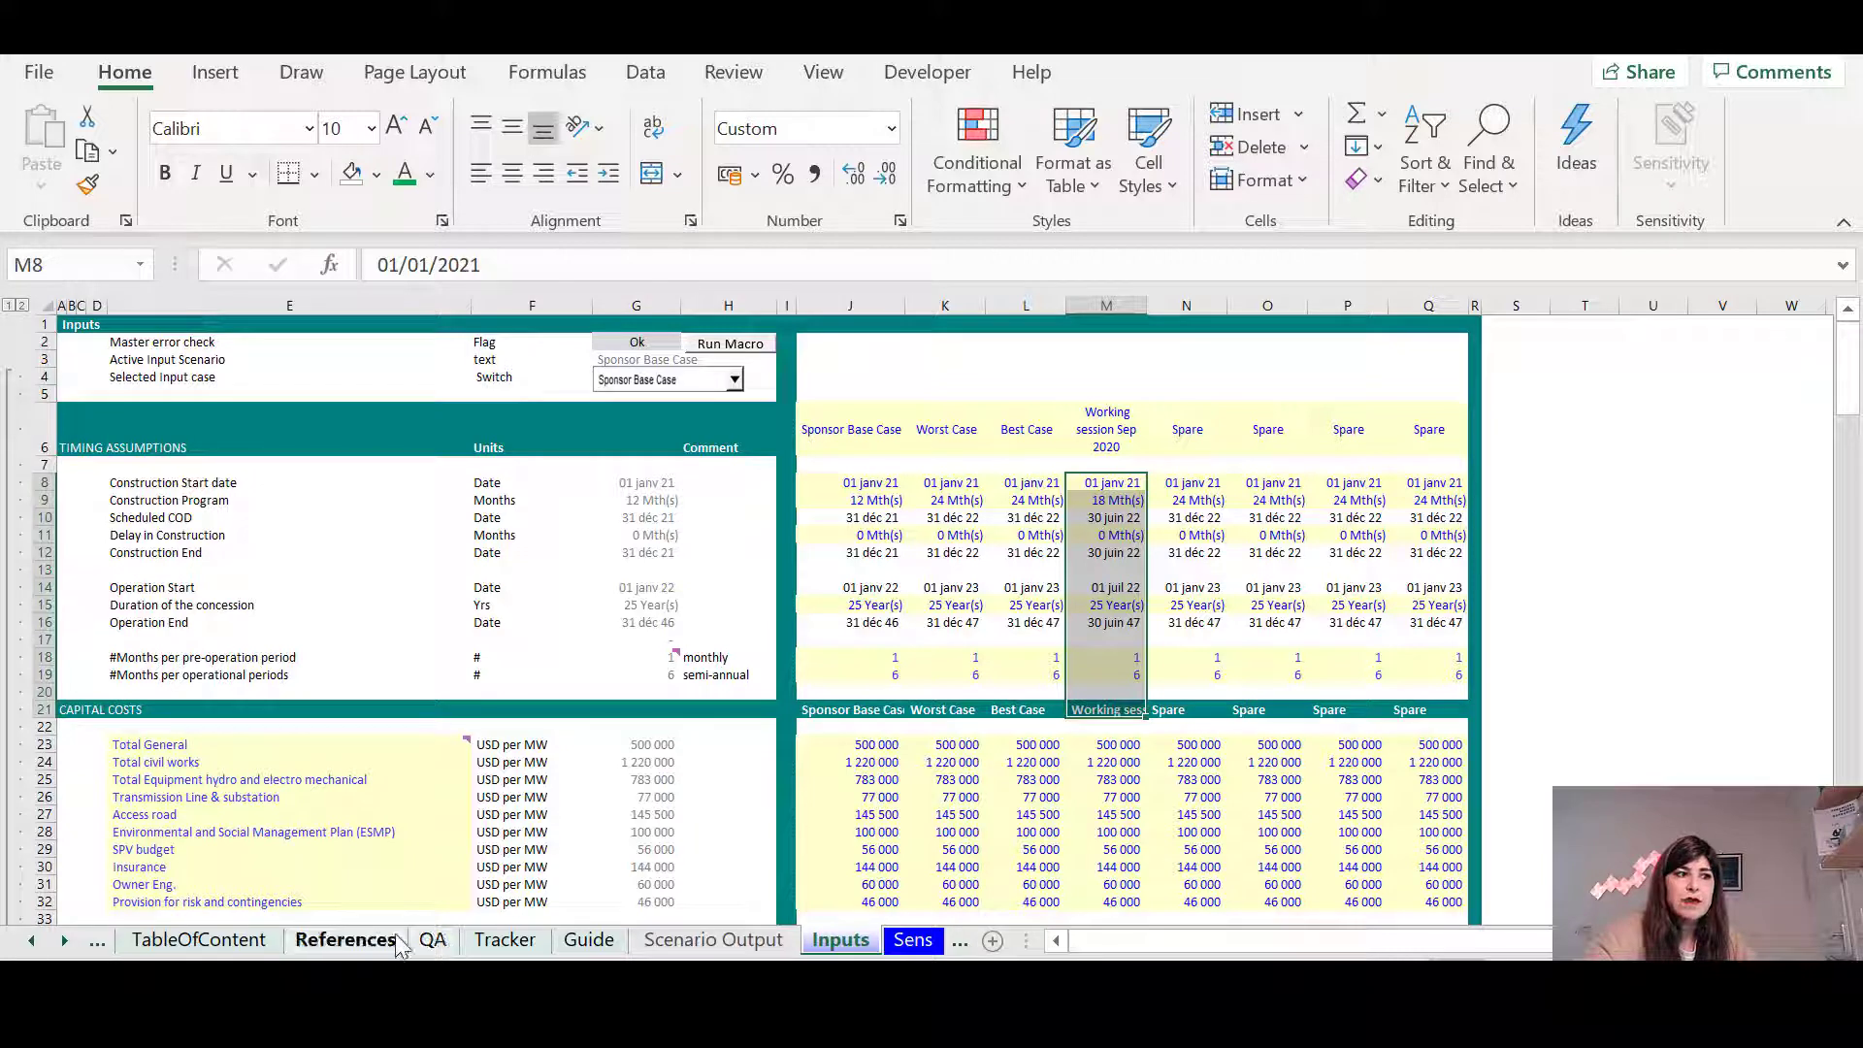
Copy the current results into the log as 'Base Case': 14,23% IRR, 1,35 DSCR, 168 423 cost
{"action": "left_click", "coordinate": [504, 943]}
{"action": "left_click", "coordinate": [707, 944]}
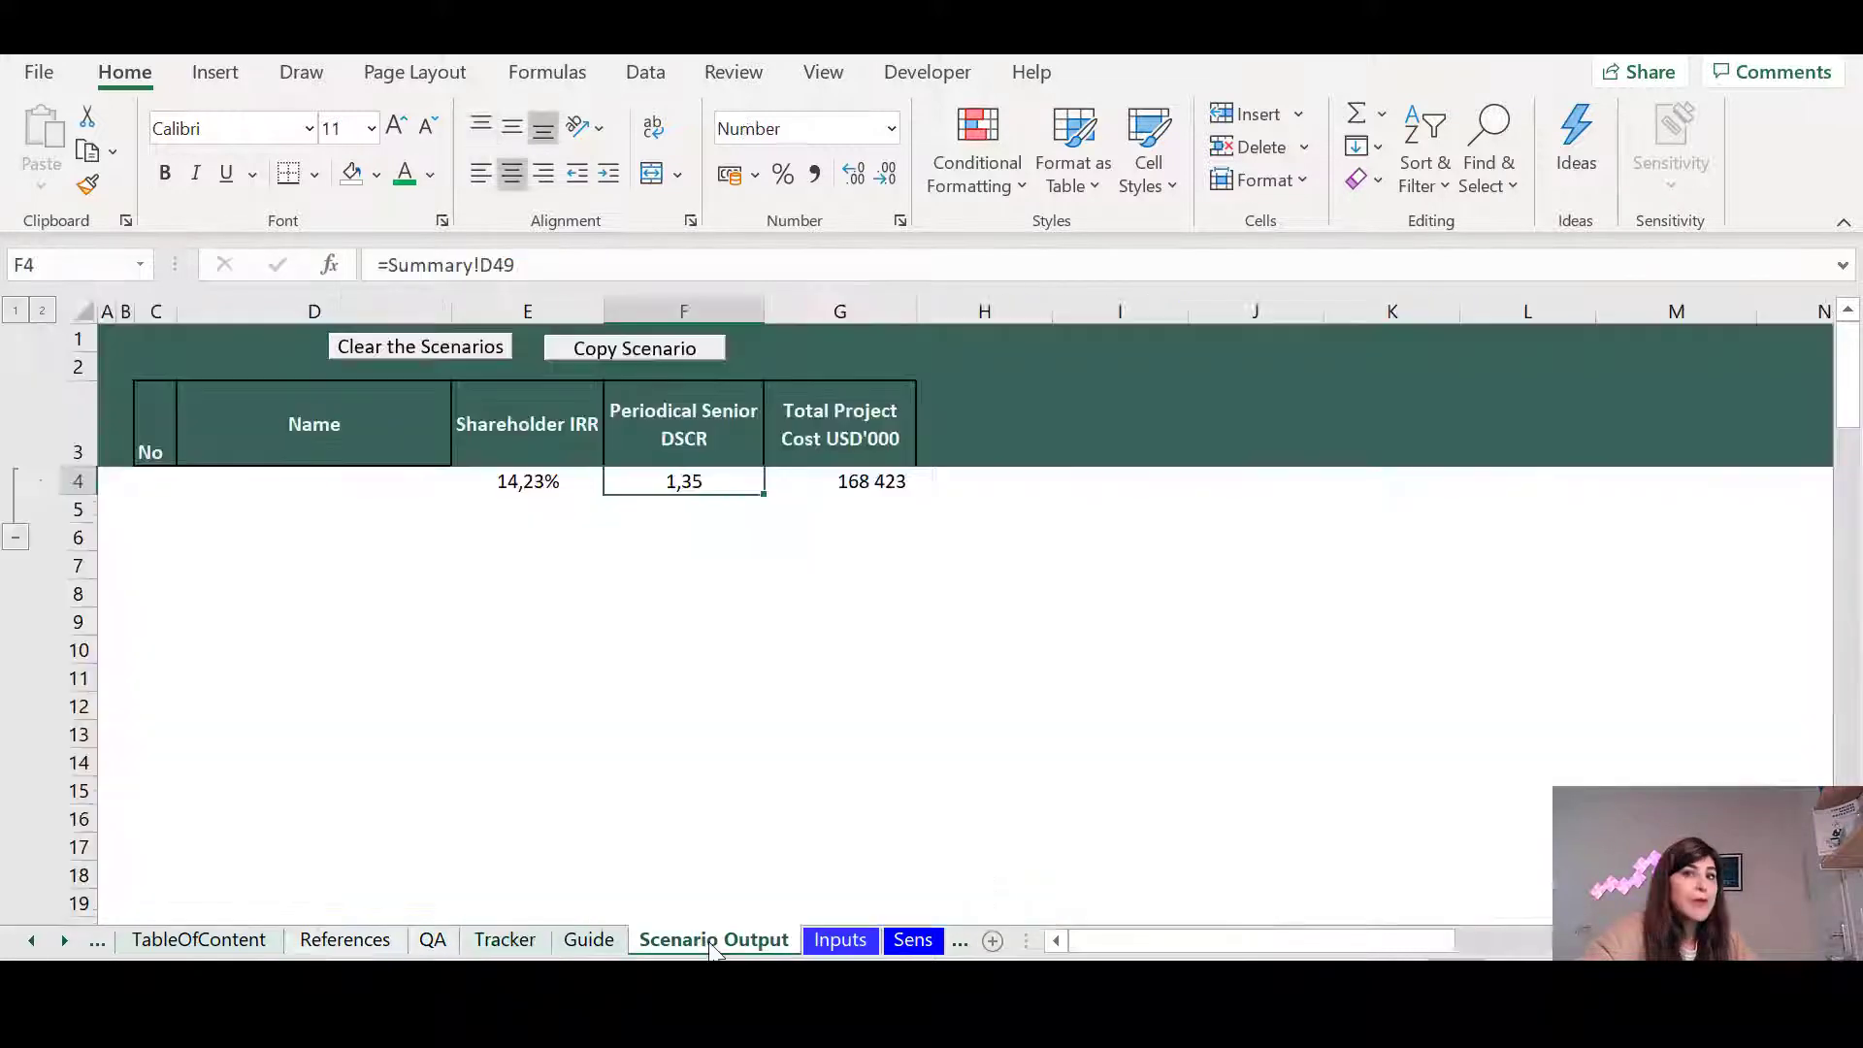
{"action": "left_click_drag", "start_coordinate": [645, 656], "coordinate": [636, 629]}
{"action": "left_click", "coordinate": [577, 565]}
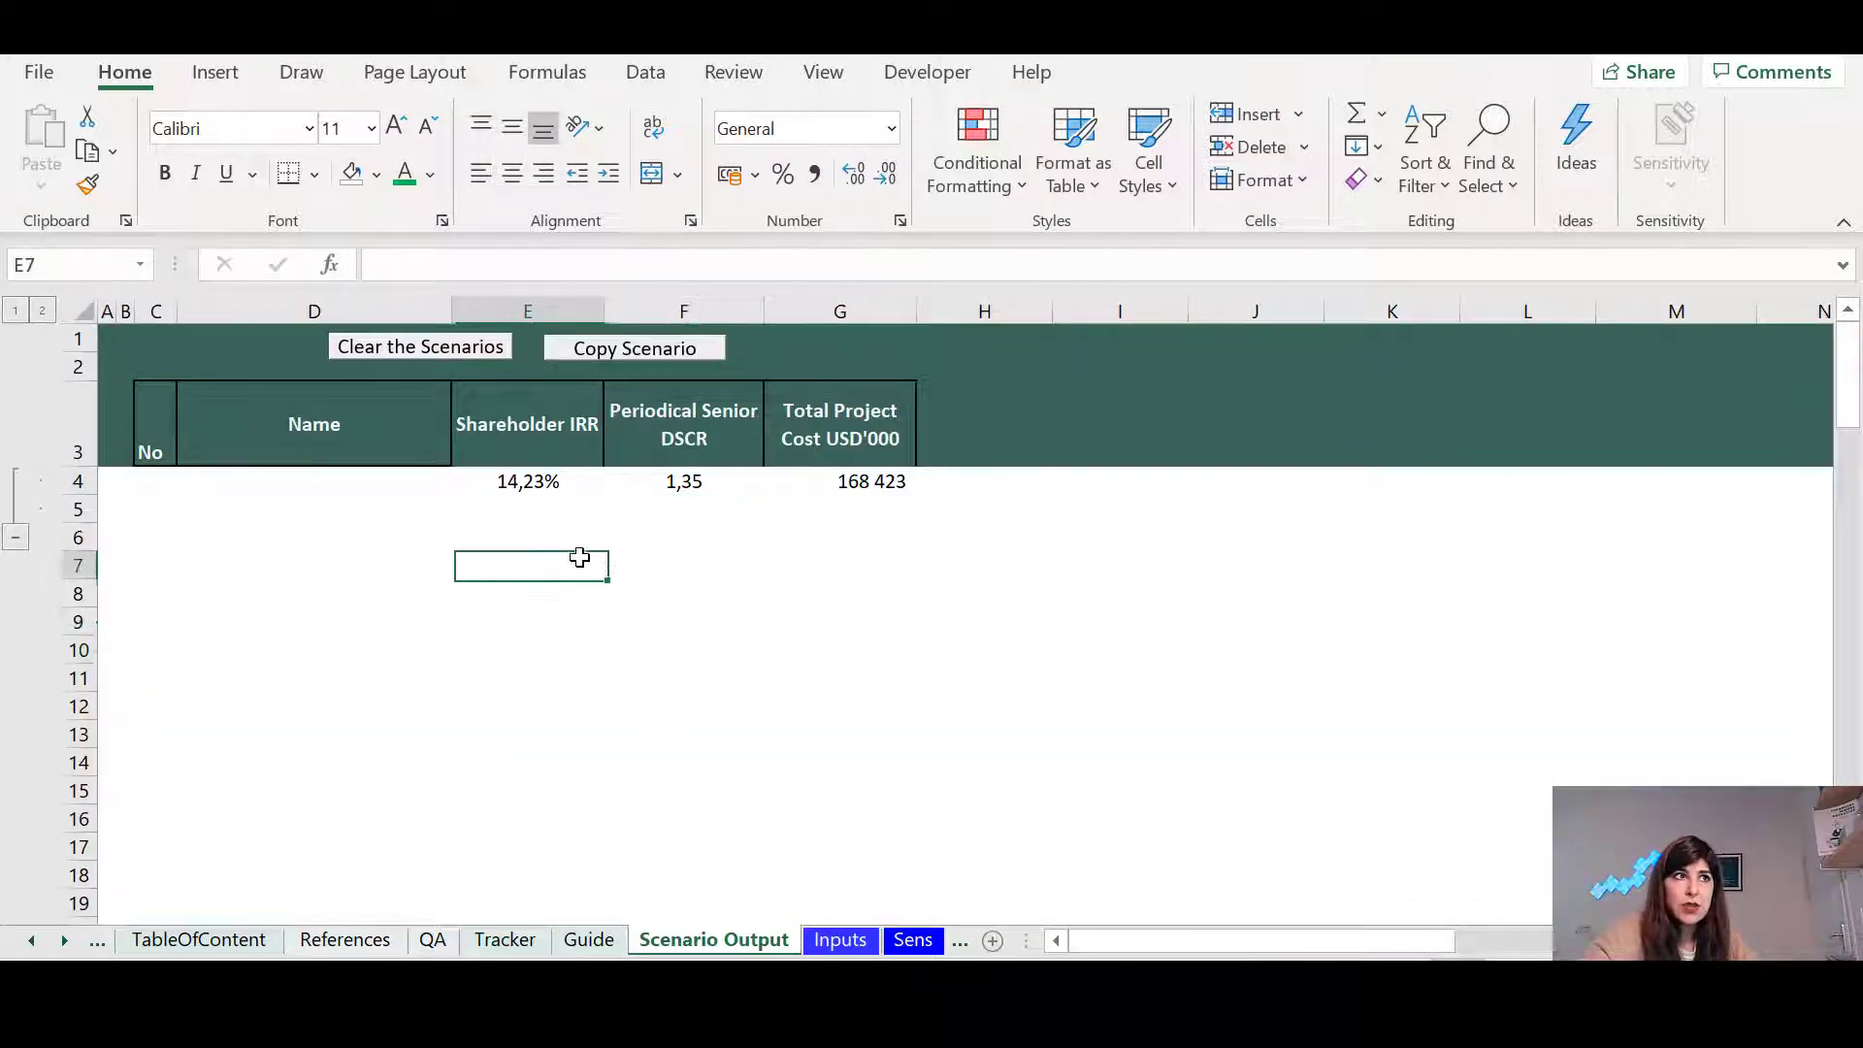
{"action": "left_click", "coordinate": [628, 354]}
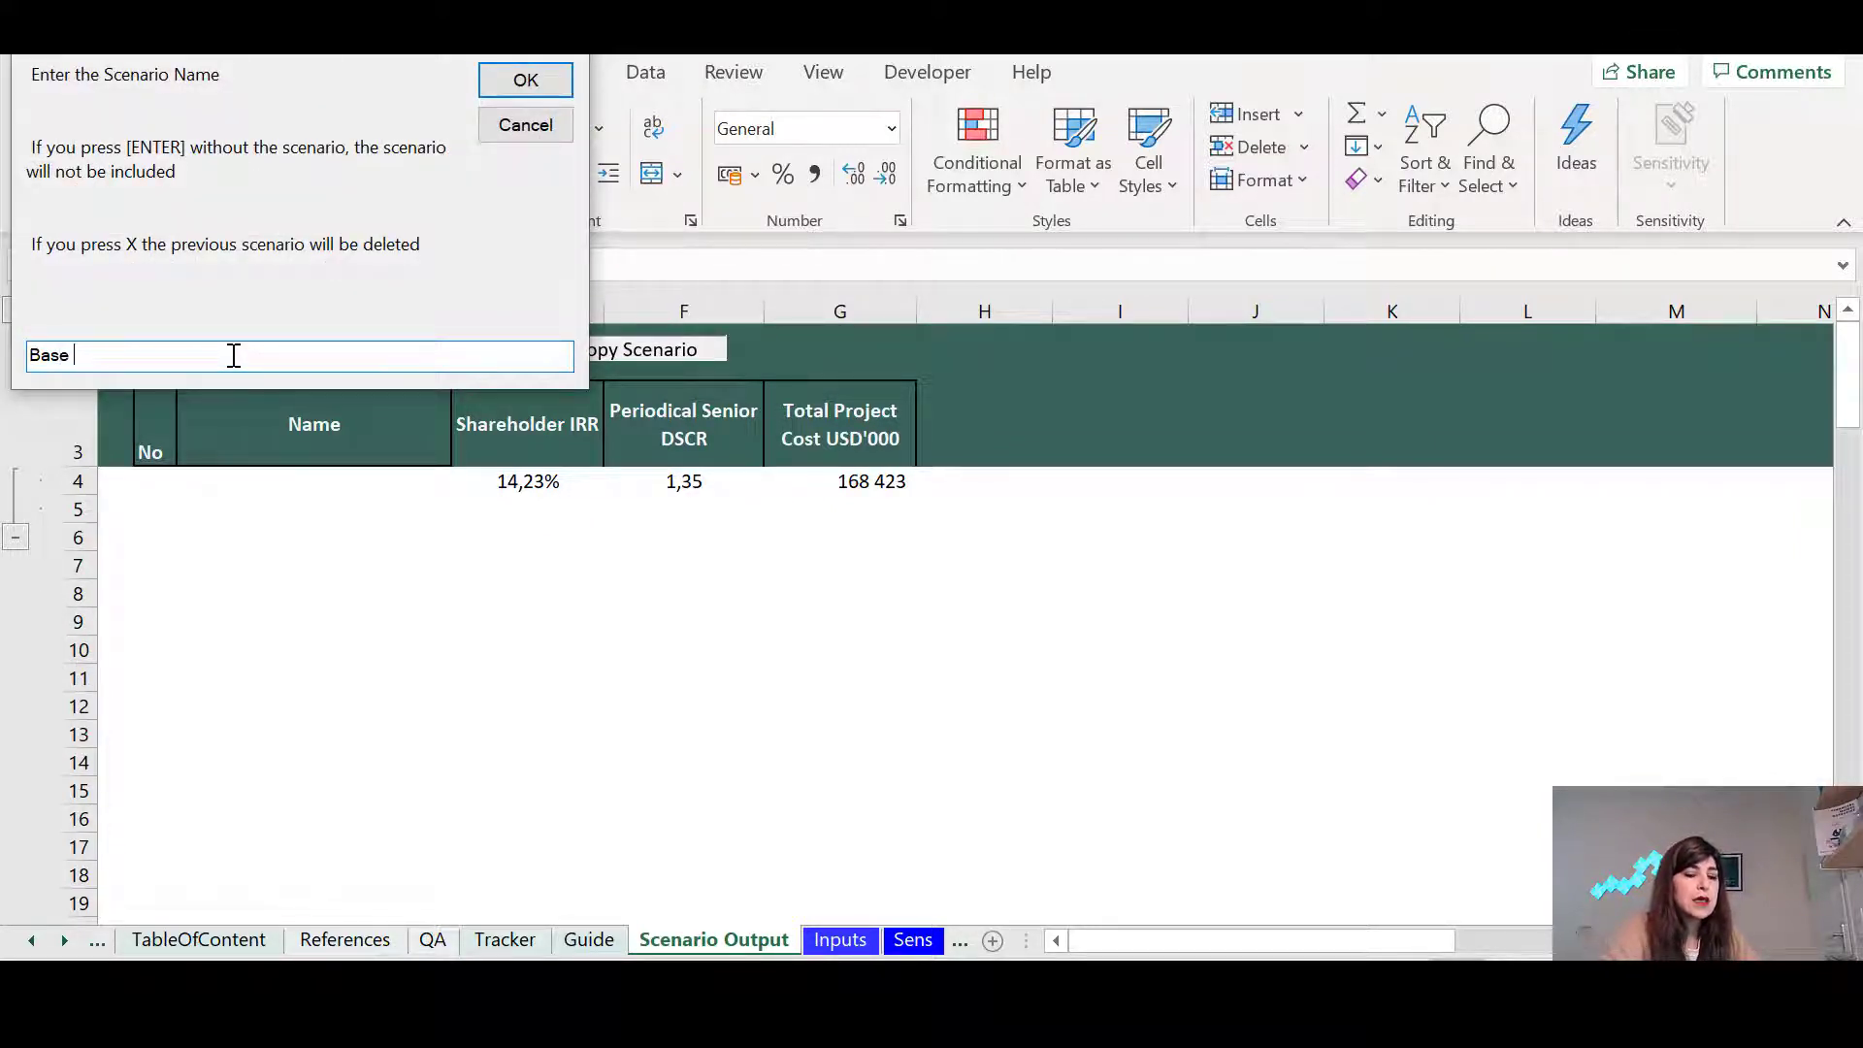
{"action": "type", "text": "Base Case"}
{"action": "key", "text": "Return"}
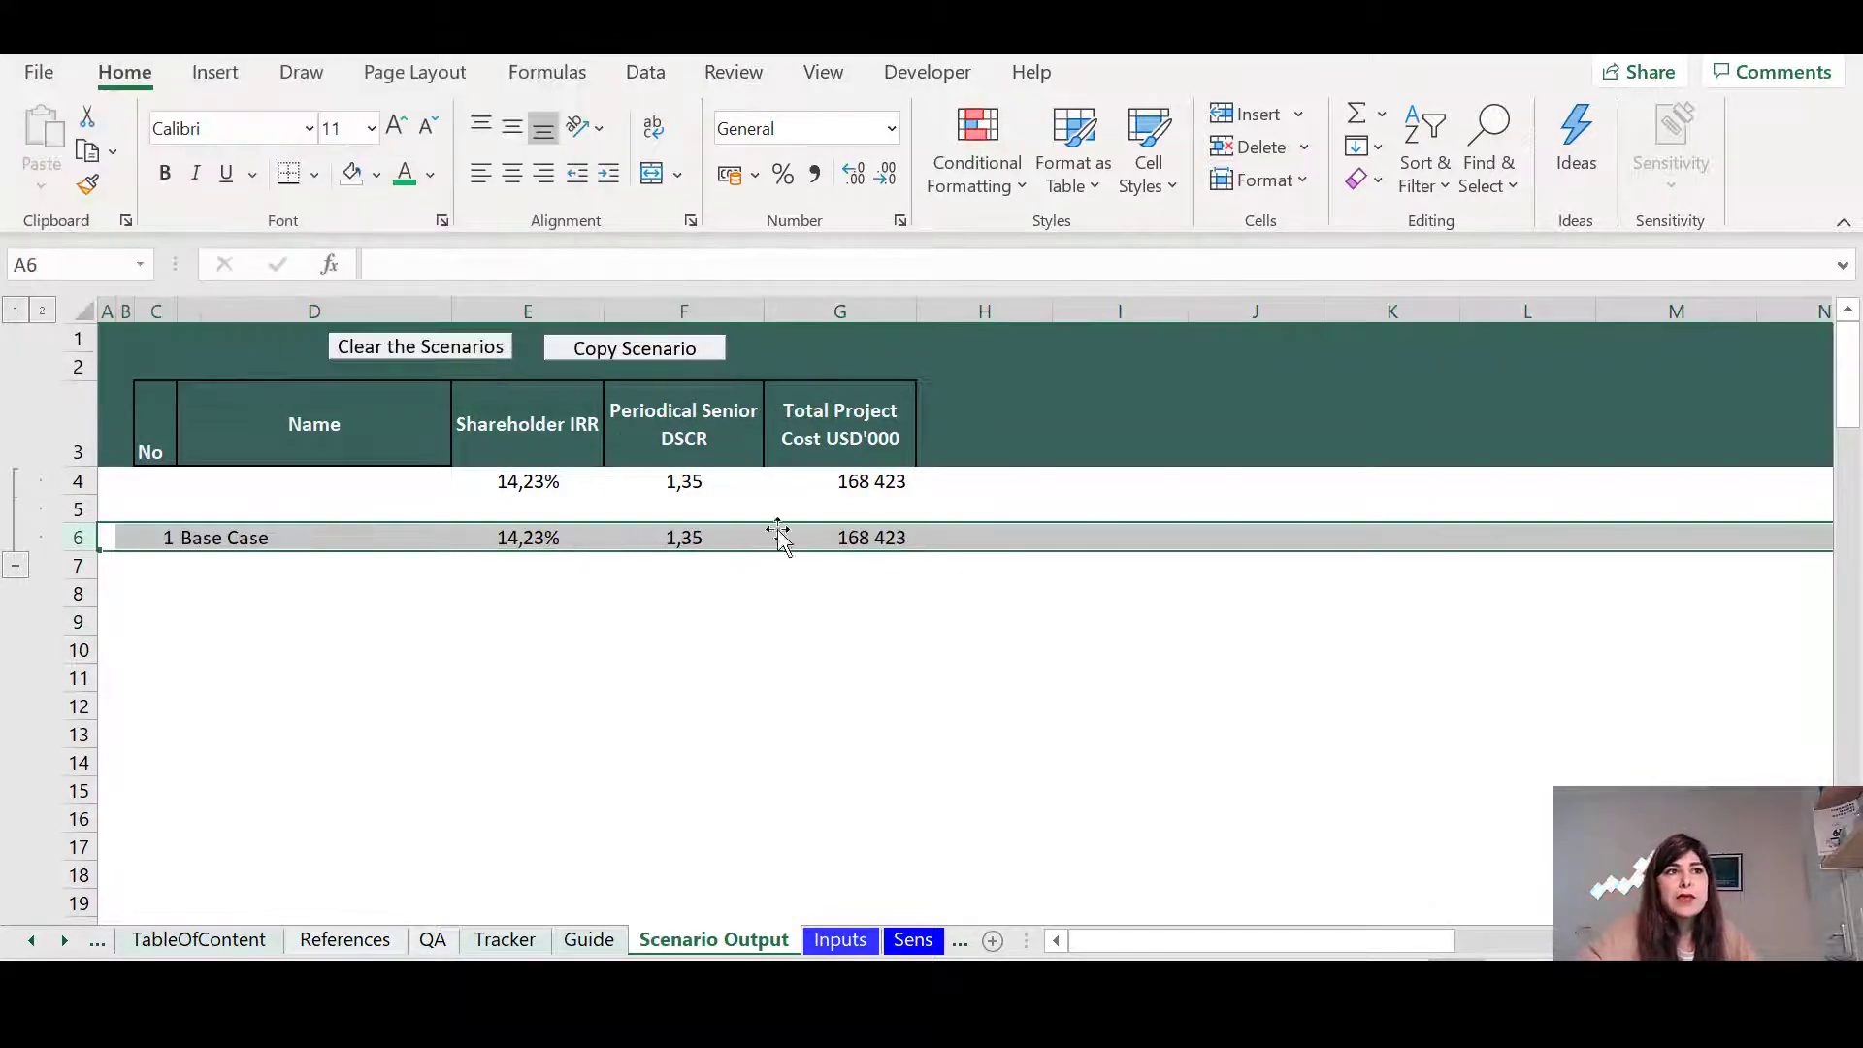
{"action": "left_click", "coordinate": [901, 541]}
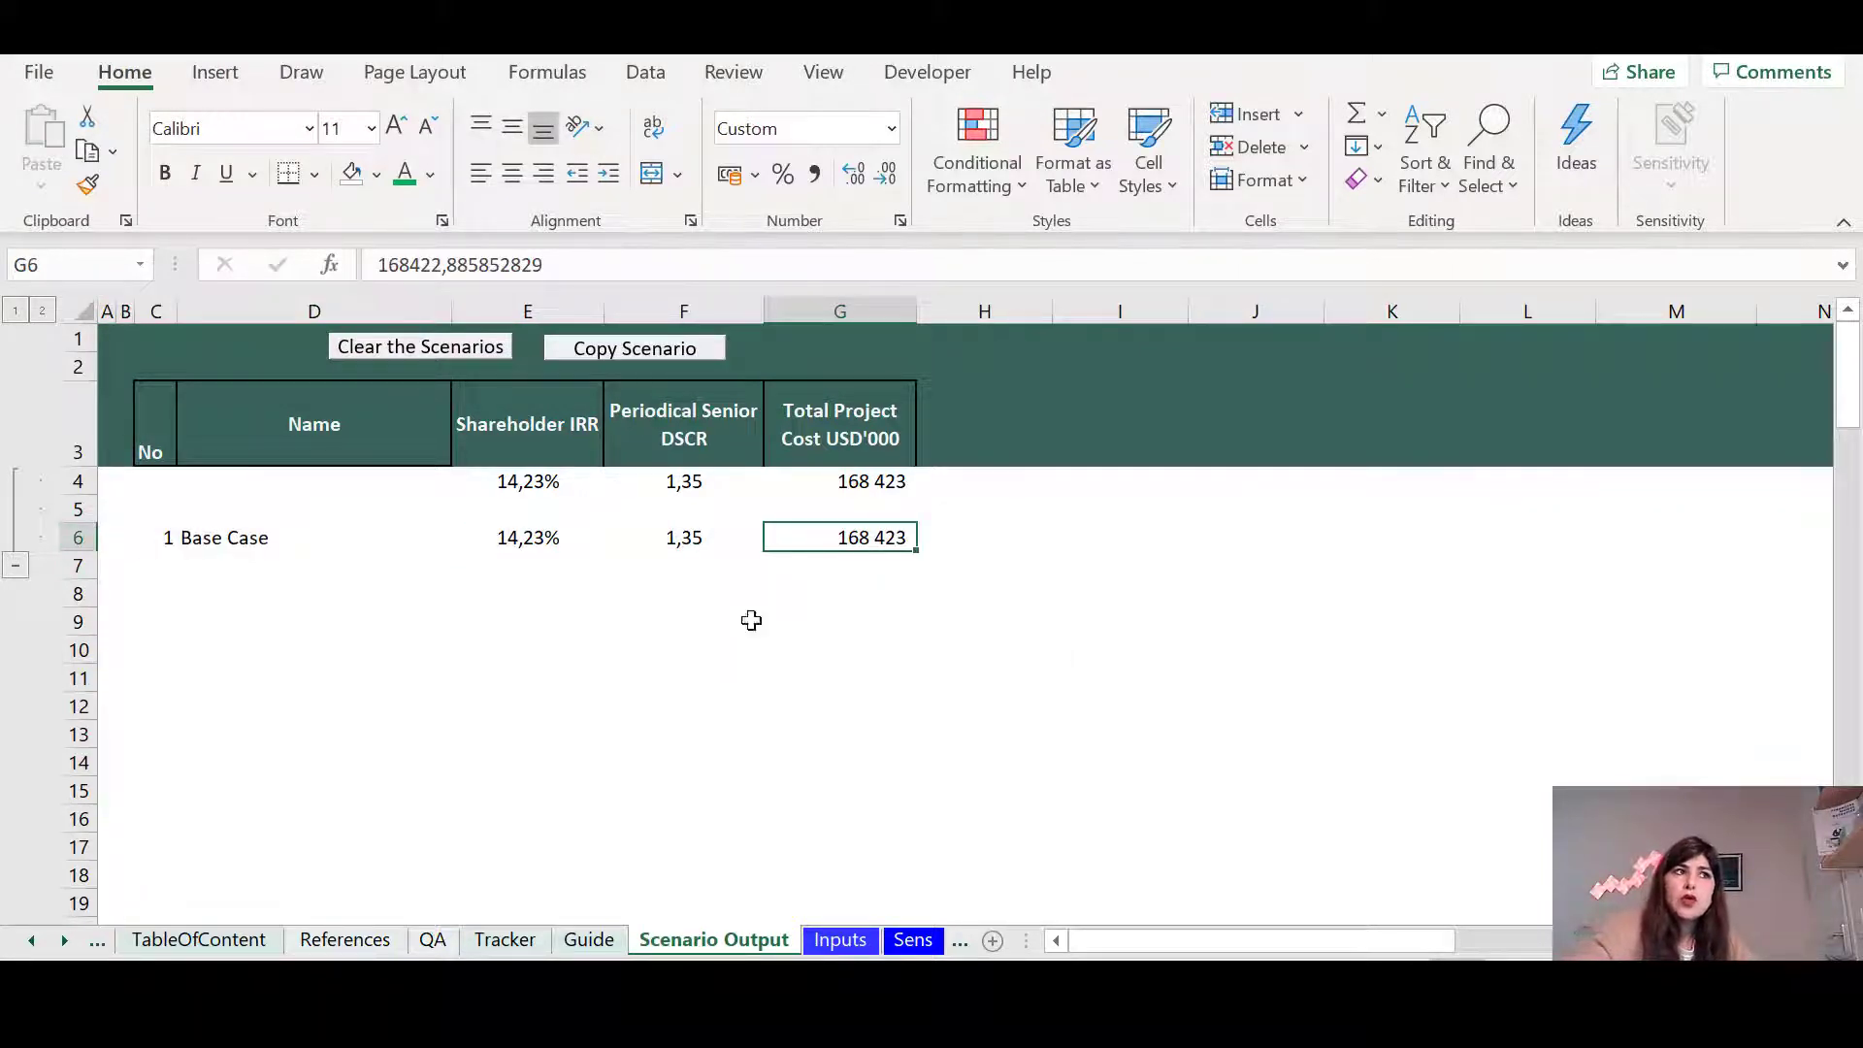
{"action": "left_click", "coordinate": [561, 548]}
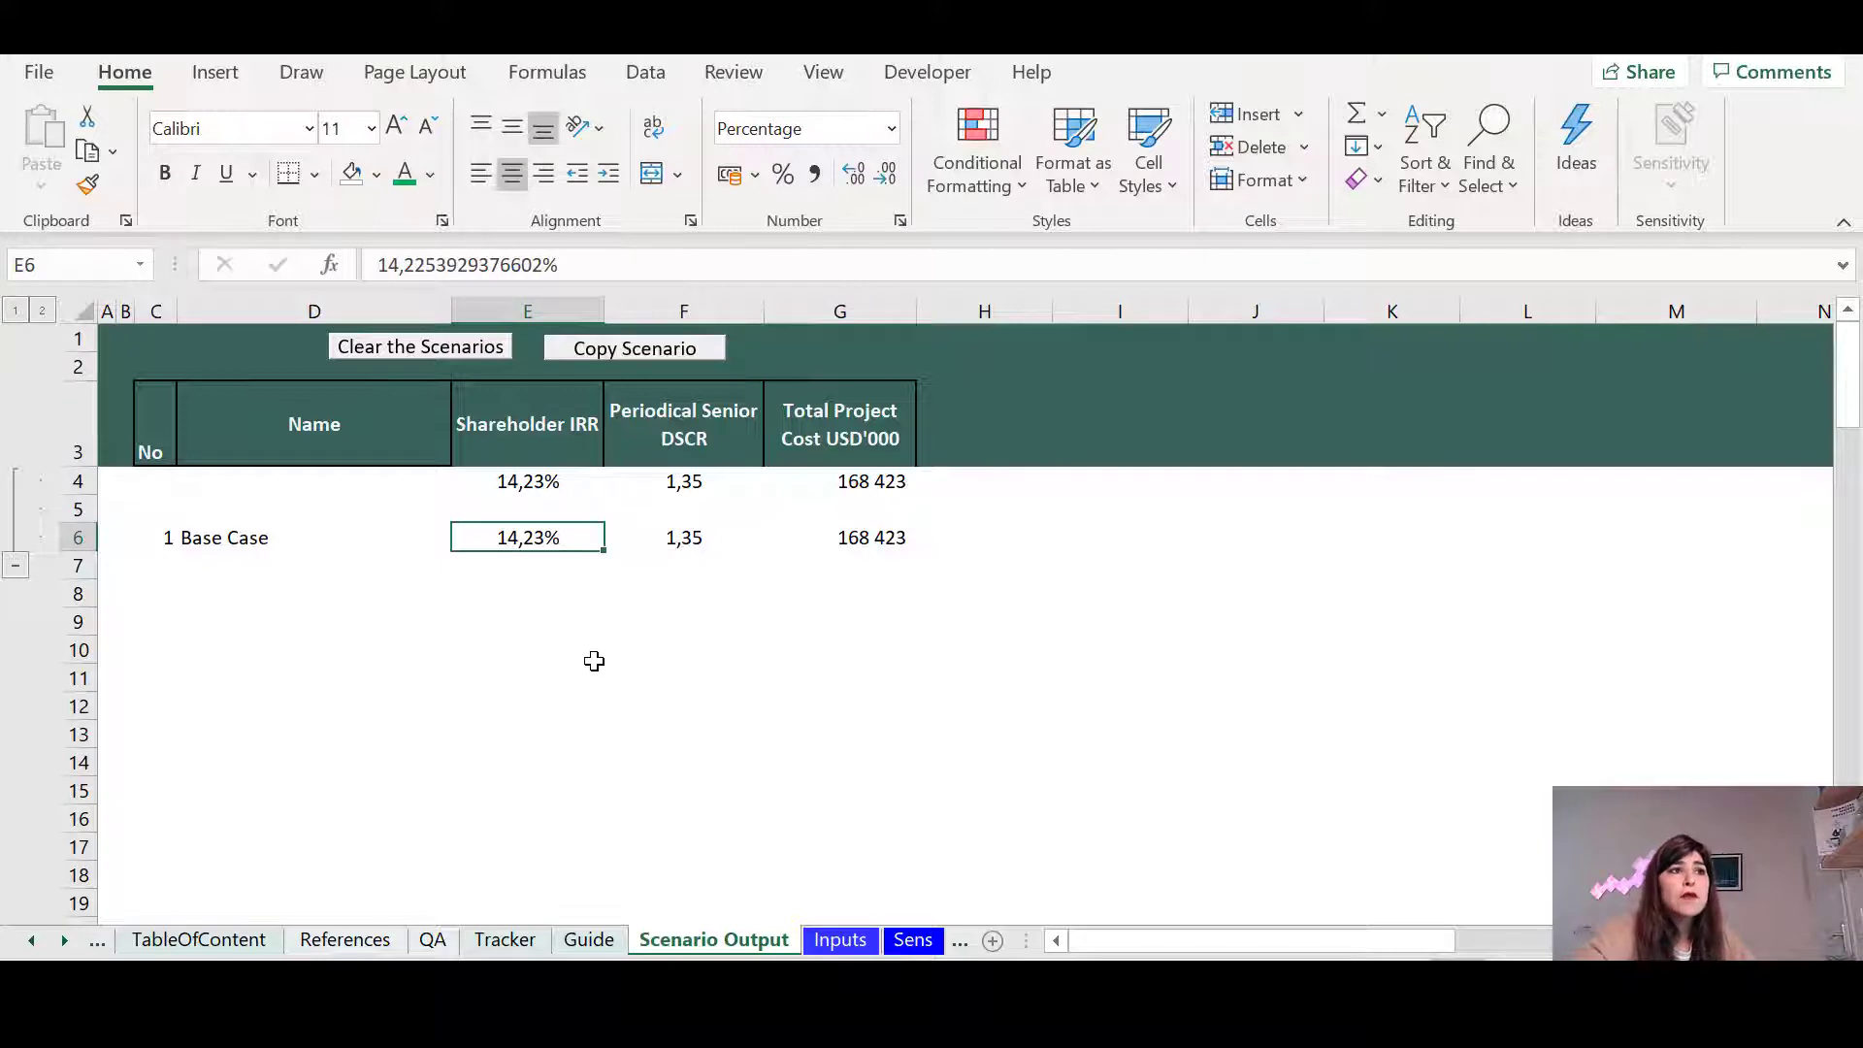
{"action": "left_click", "coordinate": [686, 536]}
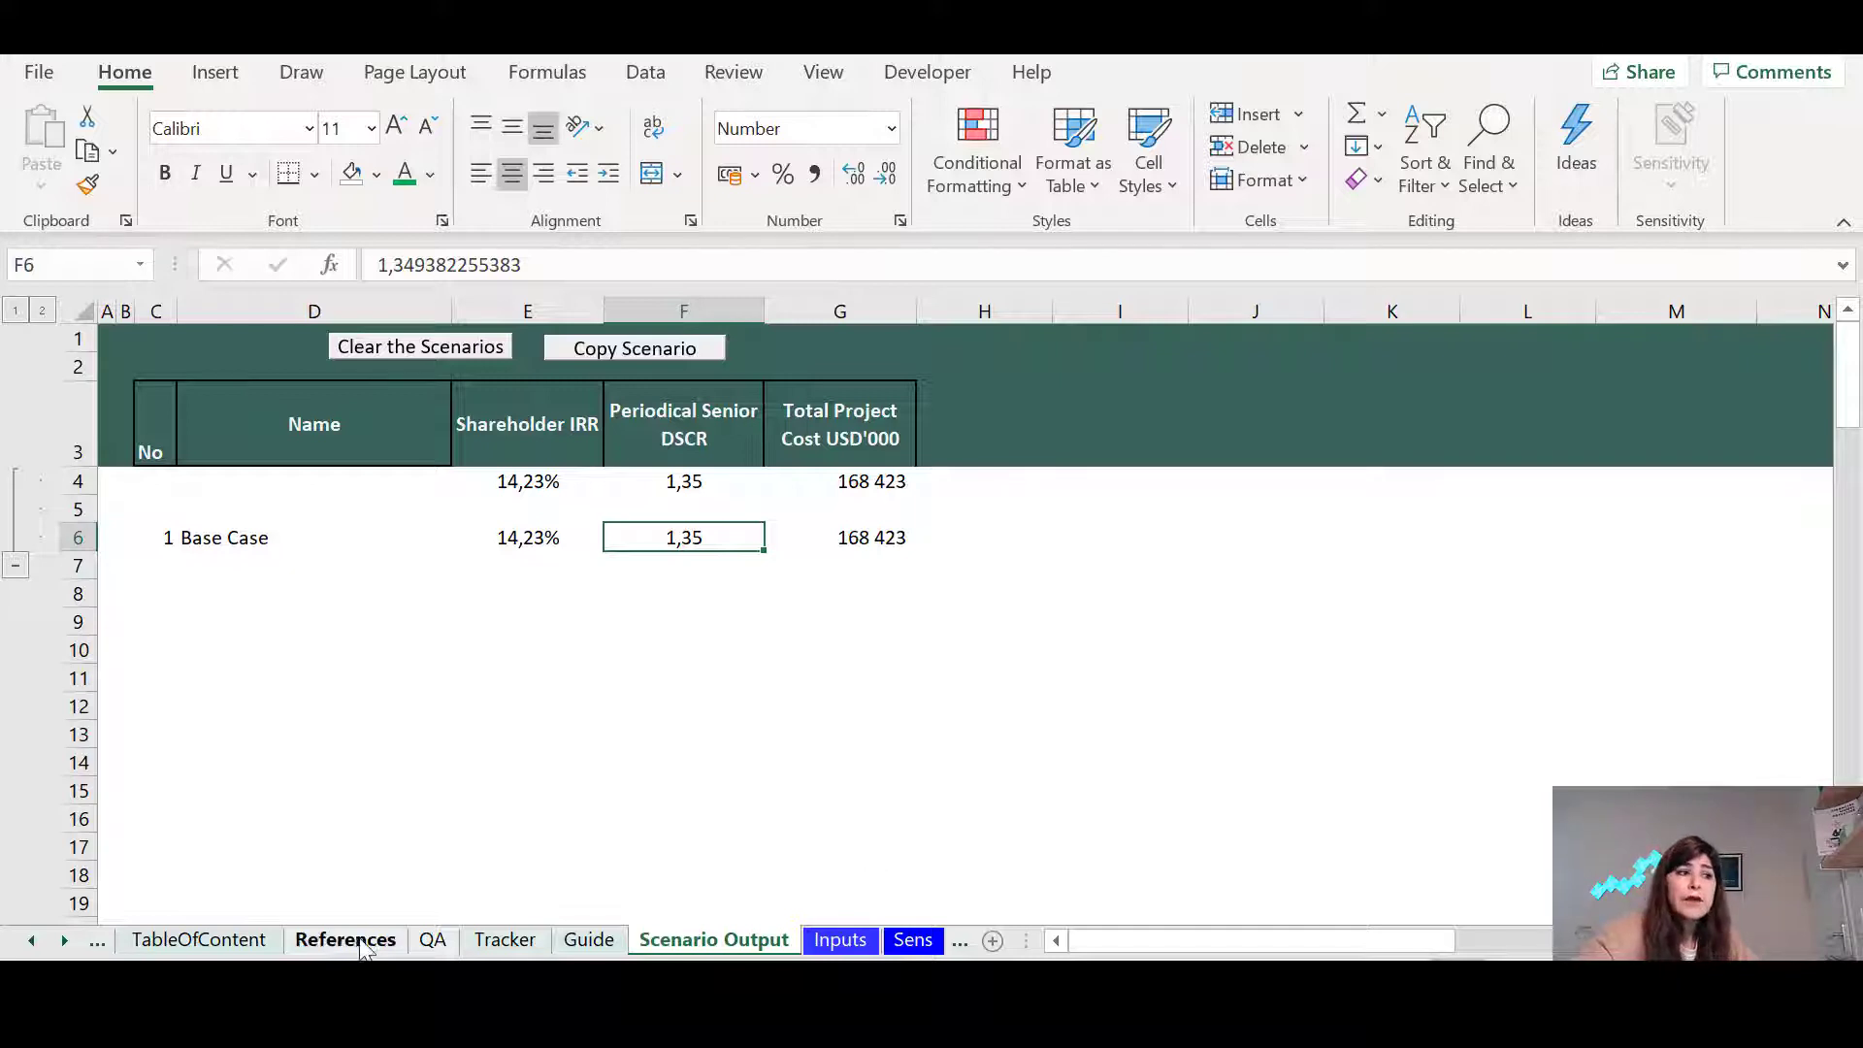
Choose 'Working session Sep 2020' as the input case in the Inputs G4 dropdown
{"action": "left_click", "coordinate": [839, 939]}
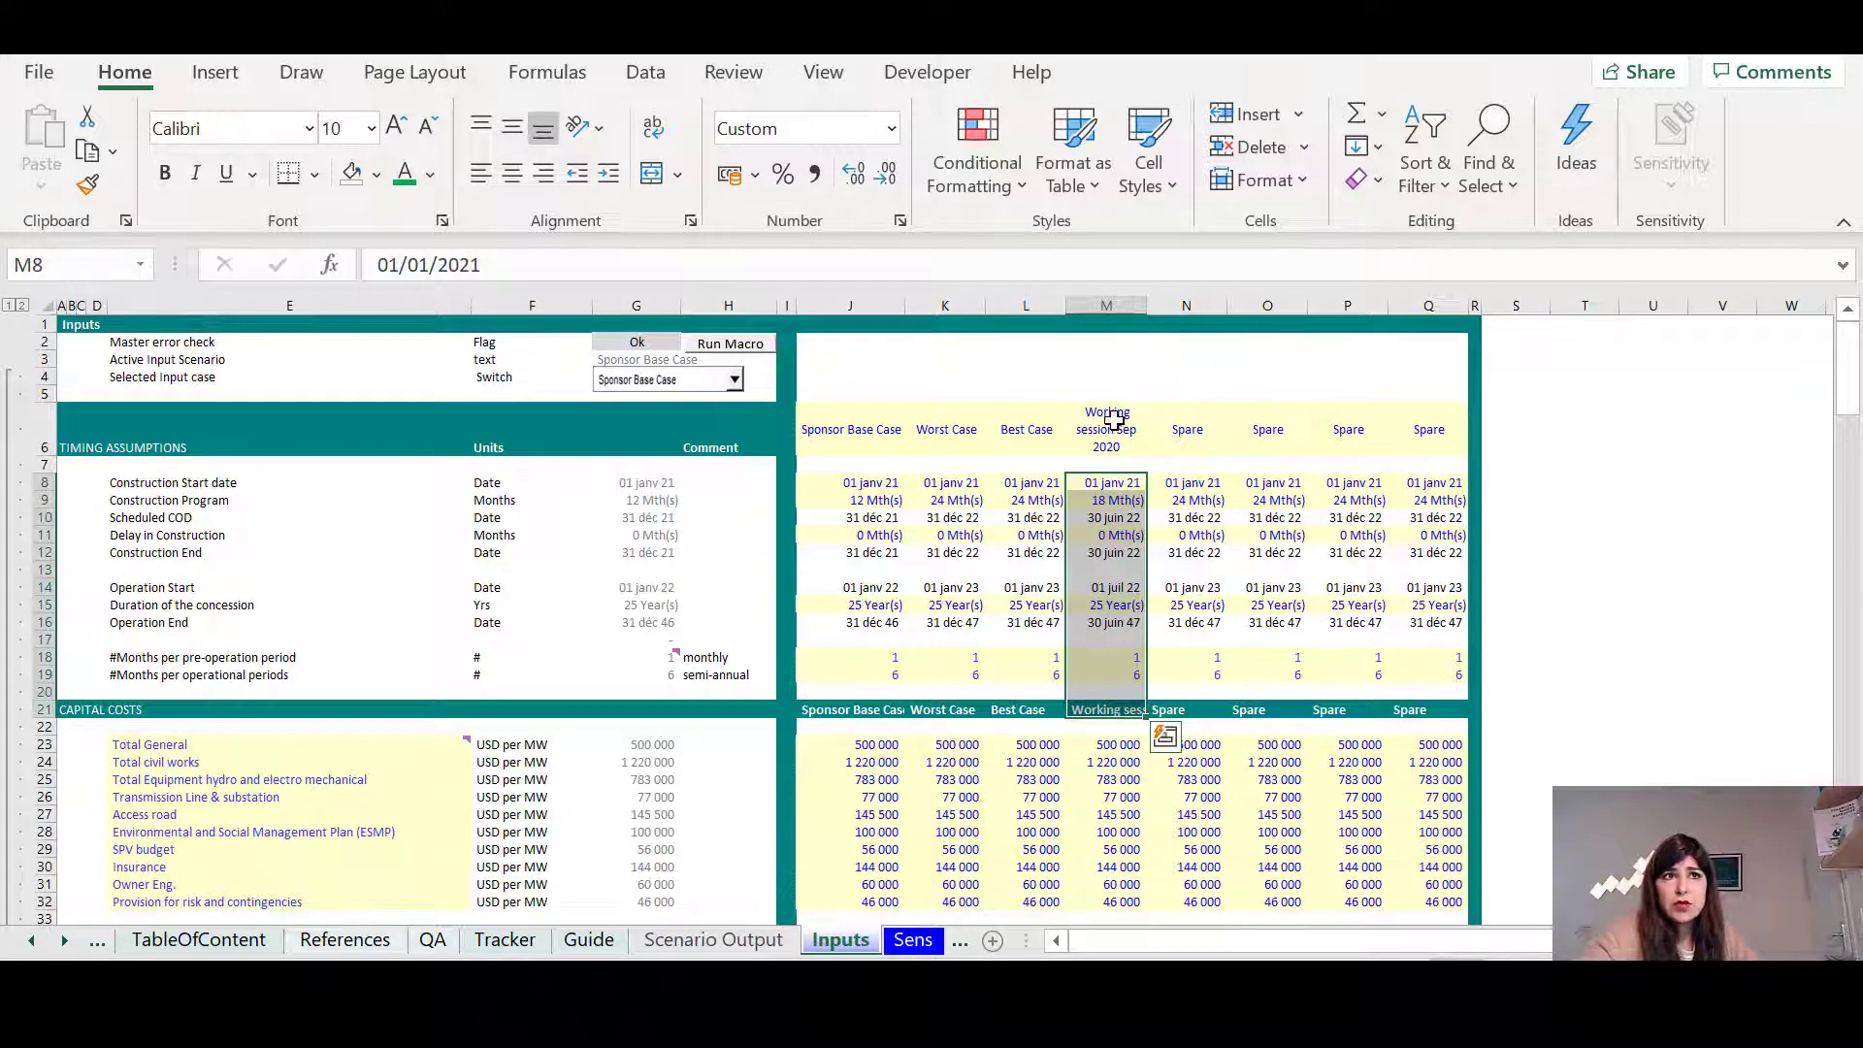
{"action": "left_click_drag", "start_coordinate": [1109, 427], "coordinate": [1103, 721]}
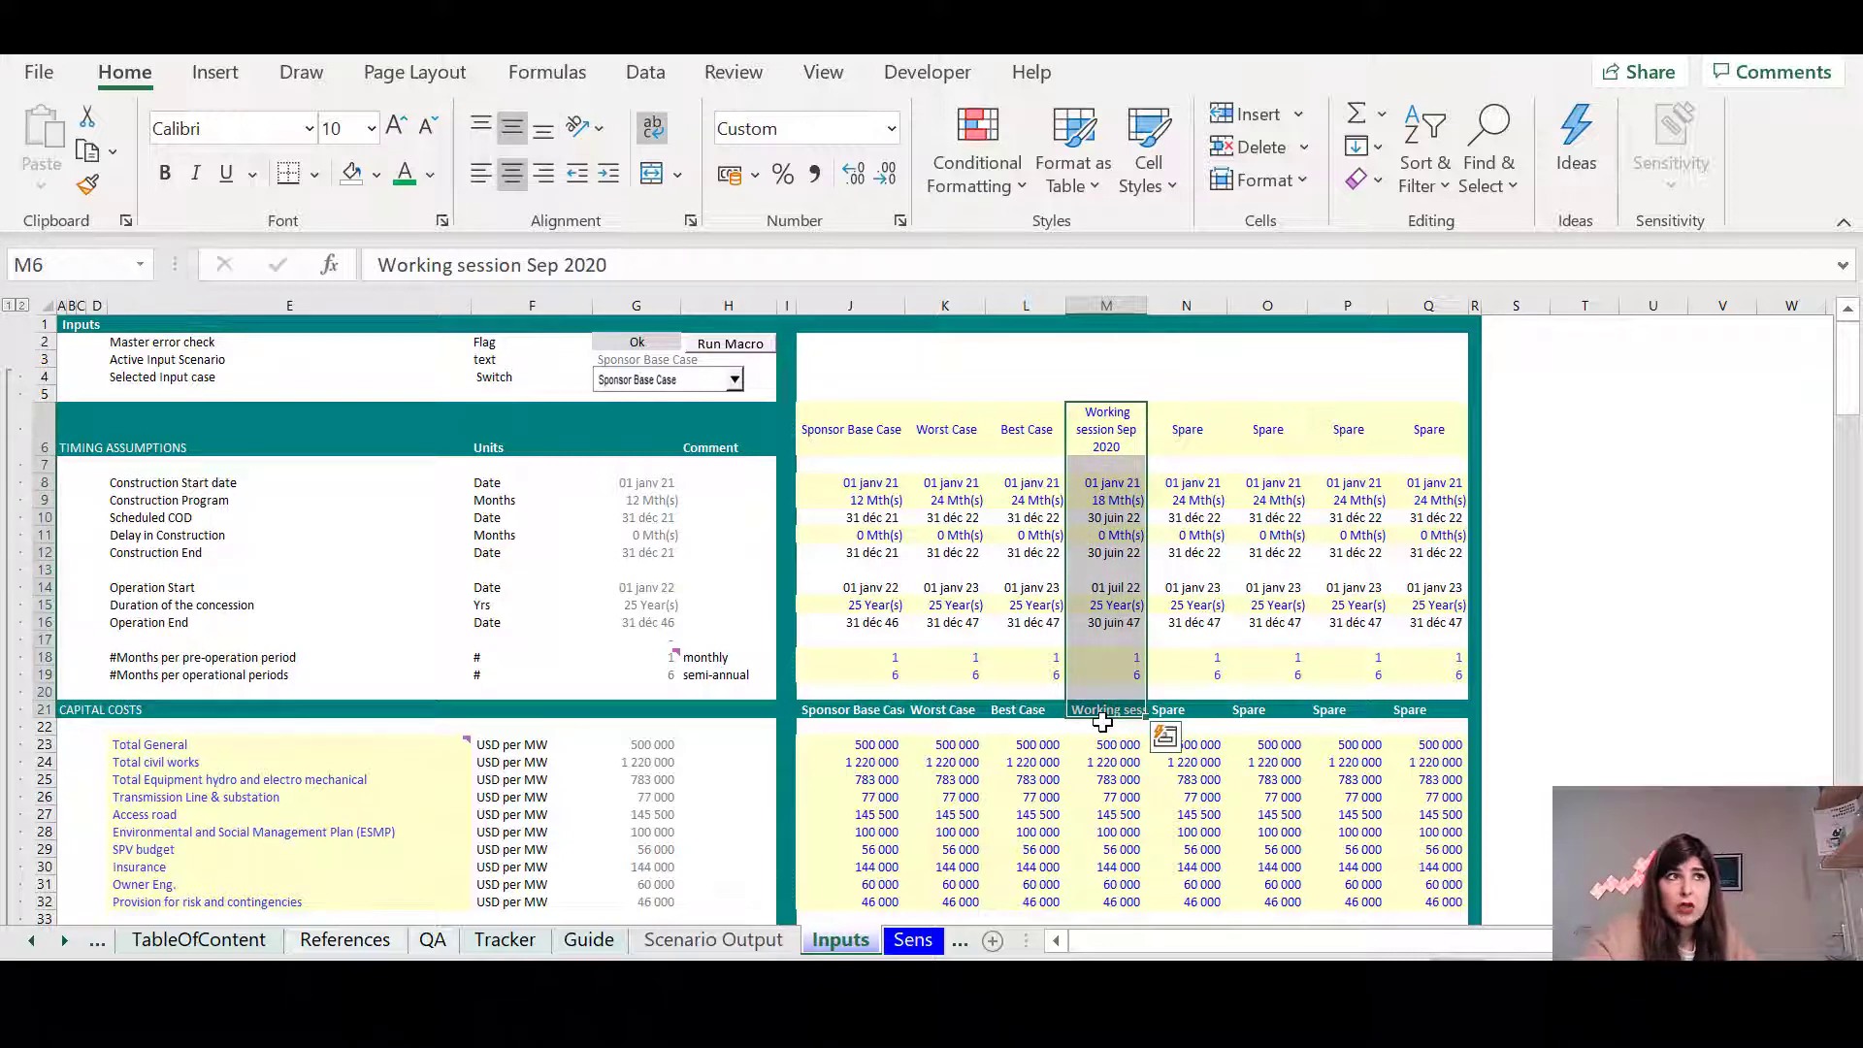
{"action": "left_click", "coordinate": [735, 380]}
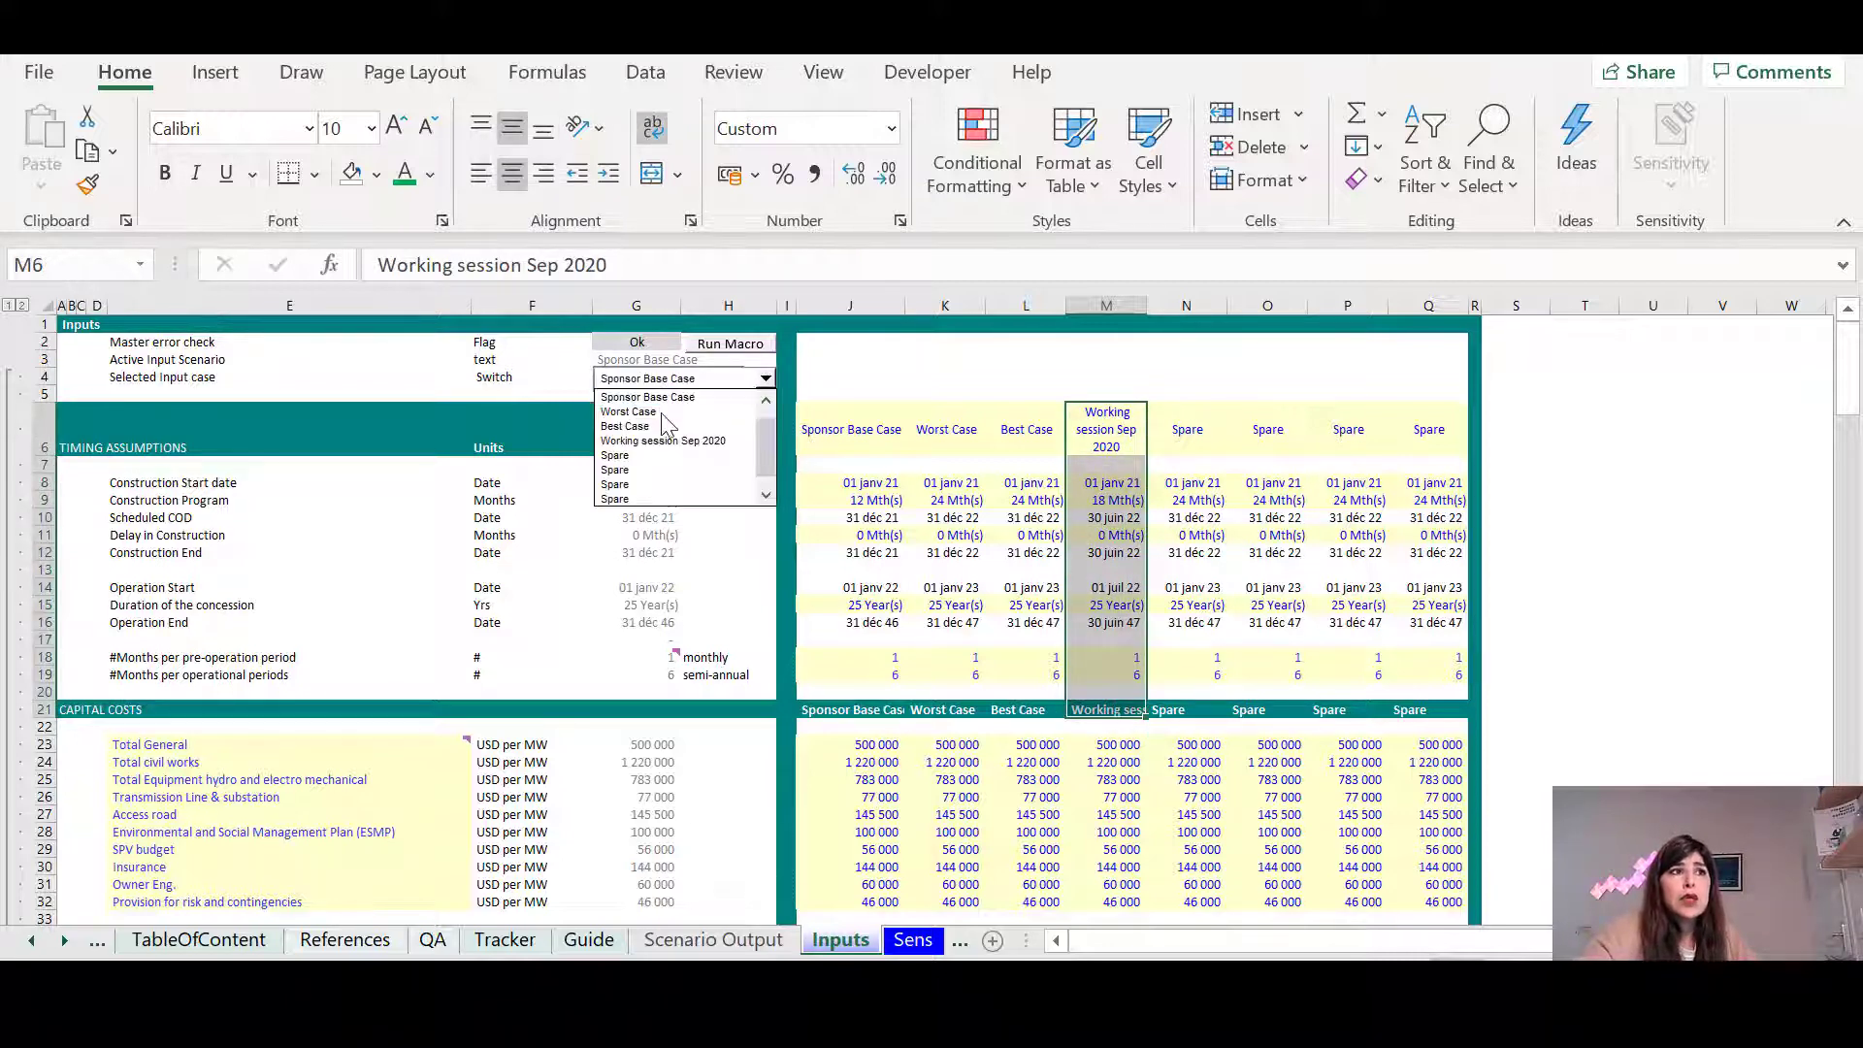
{"action": "left_click", "coordinate": [662, 443]}
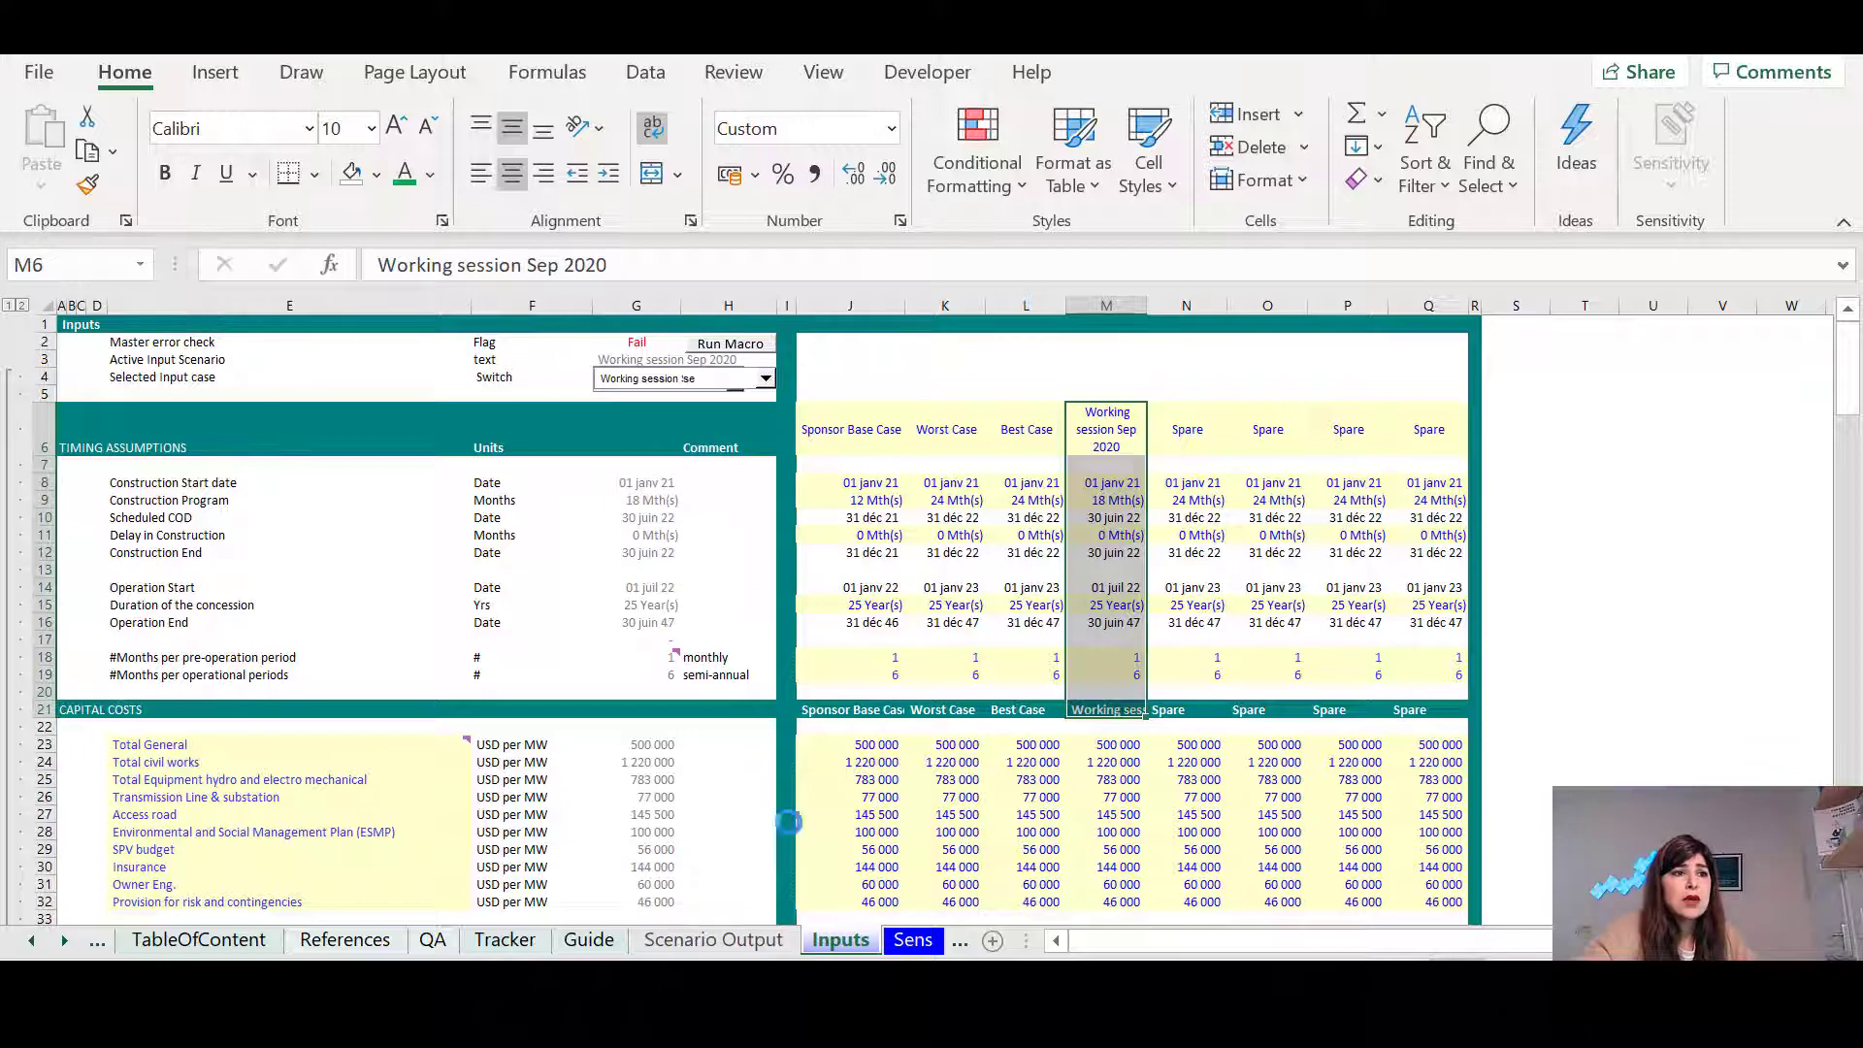
Review the Summary, then inspect the failing minimum cash and periodical senior DSCR checks
{"action": "left_click", "coordinate": [64, 940]}
{"action": "left_click", "coordinate": [674, 941]}
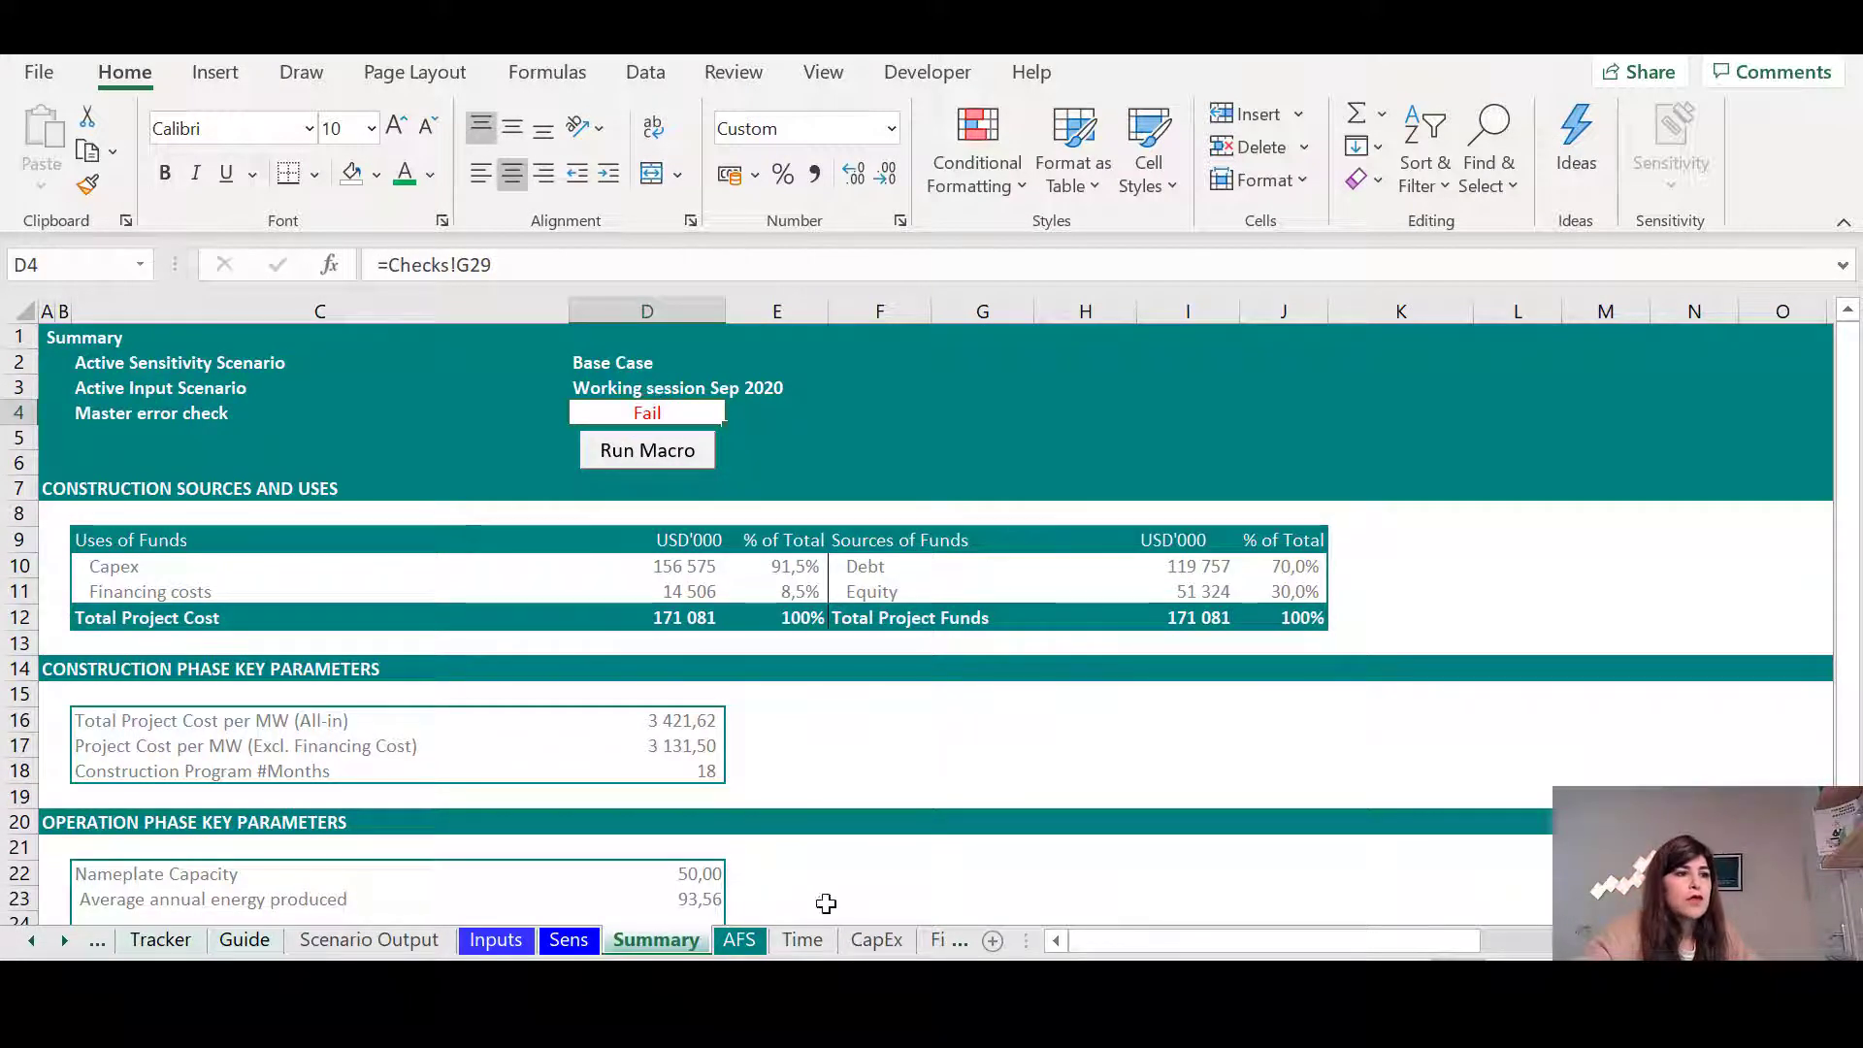
{"action": "left_click", "coordinate": [29, 943]}
{"action": "left_click", "coordinate": [64, 941]}
{"action": "left_click", "coordinate": [65, 941]}
{"action": "left_click", "coordinate": [64, 941]}
{"action": "left_click", "coordinate": [64, 941]}
{"action": "left_click", "coordinate": [856, 940]}
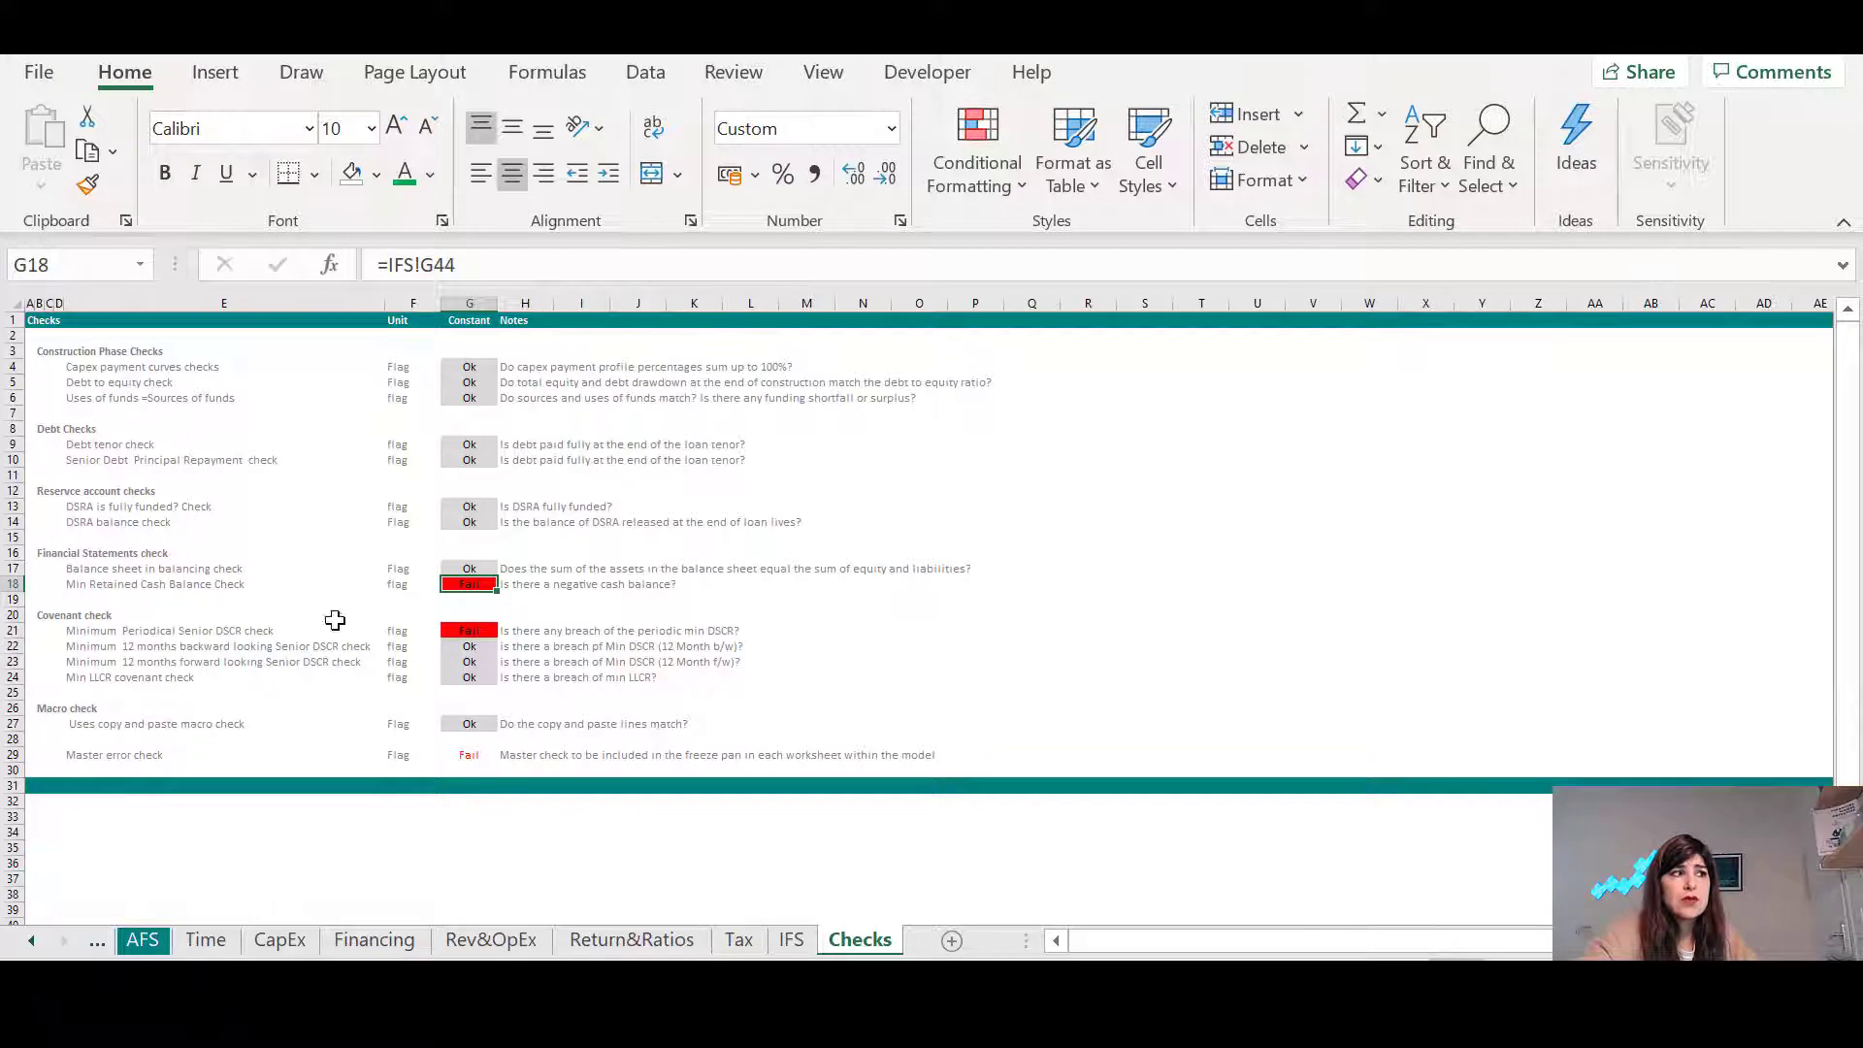
{"action": "left_click", "coordinate": [456, 631]}
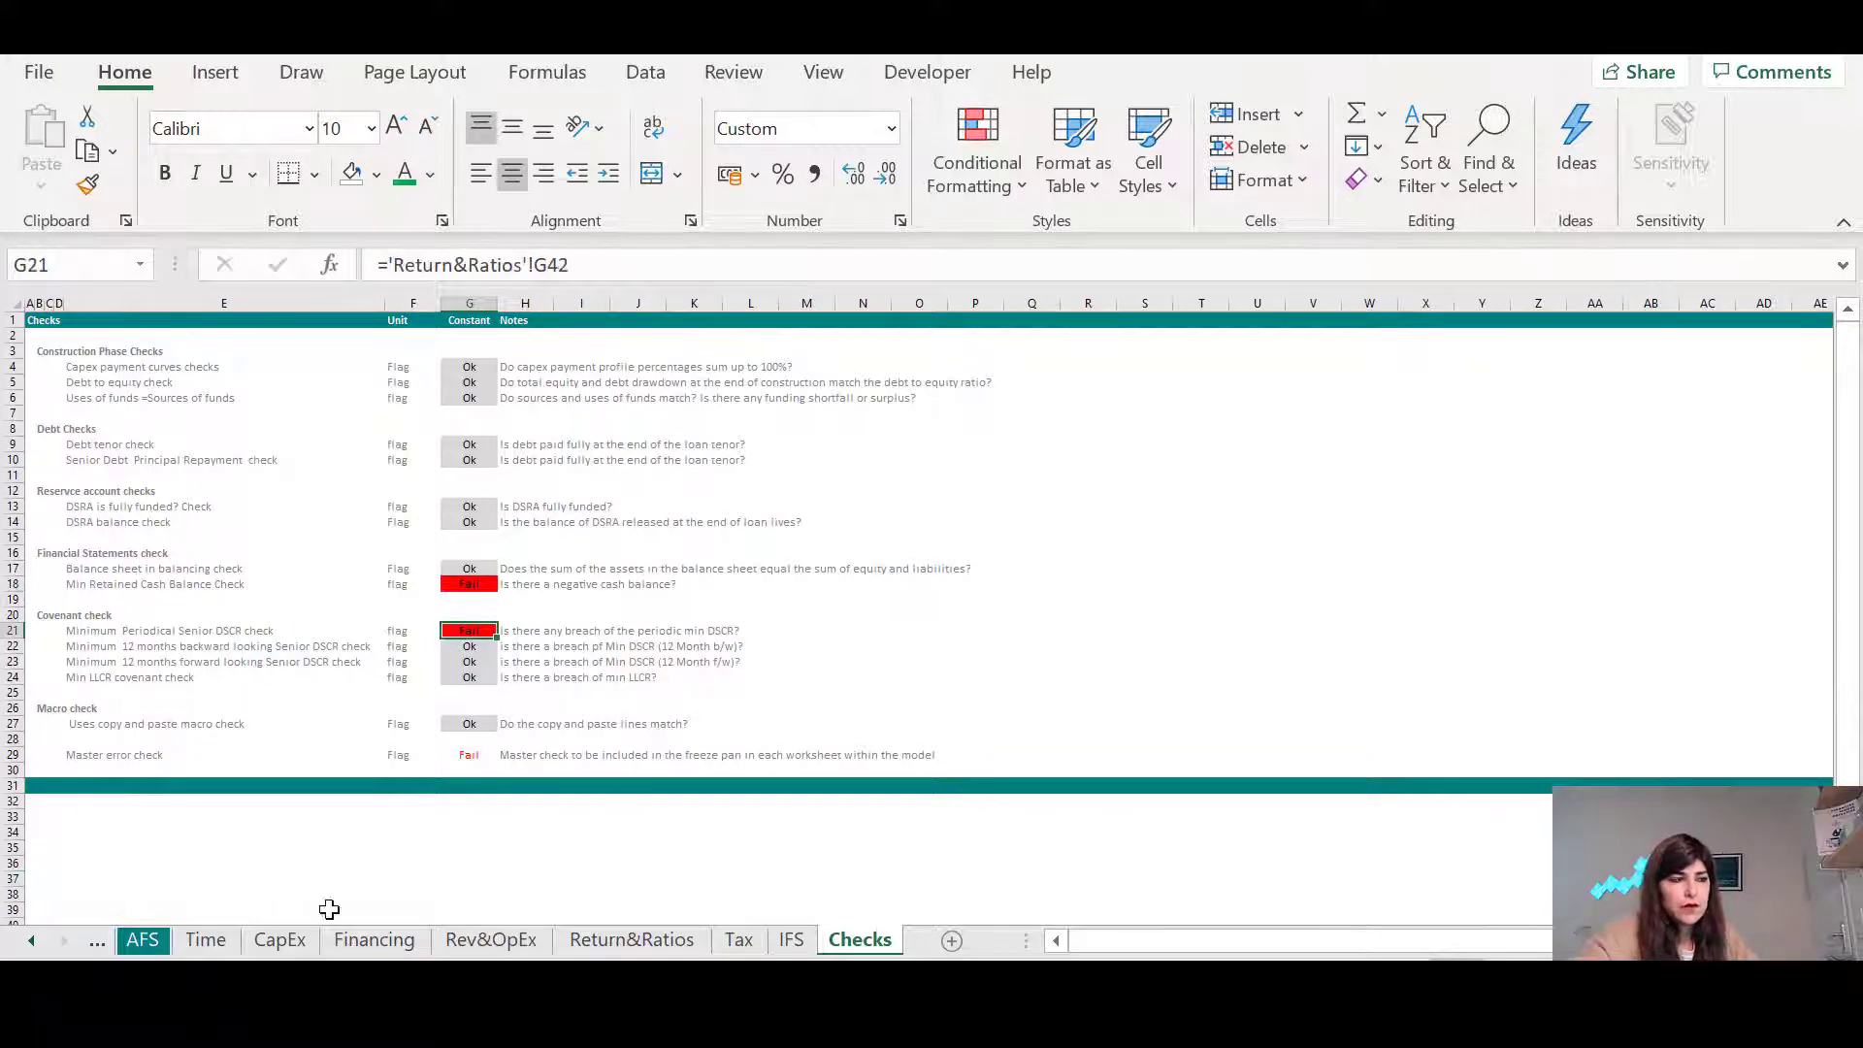
{"action": "left_click", "coordinate": [30, 943]}
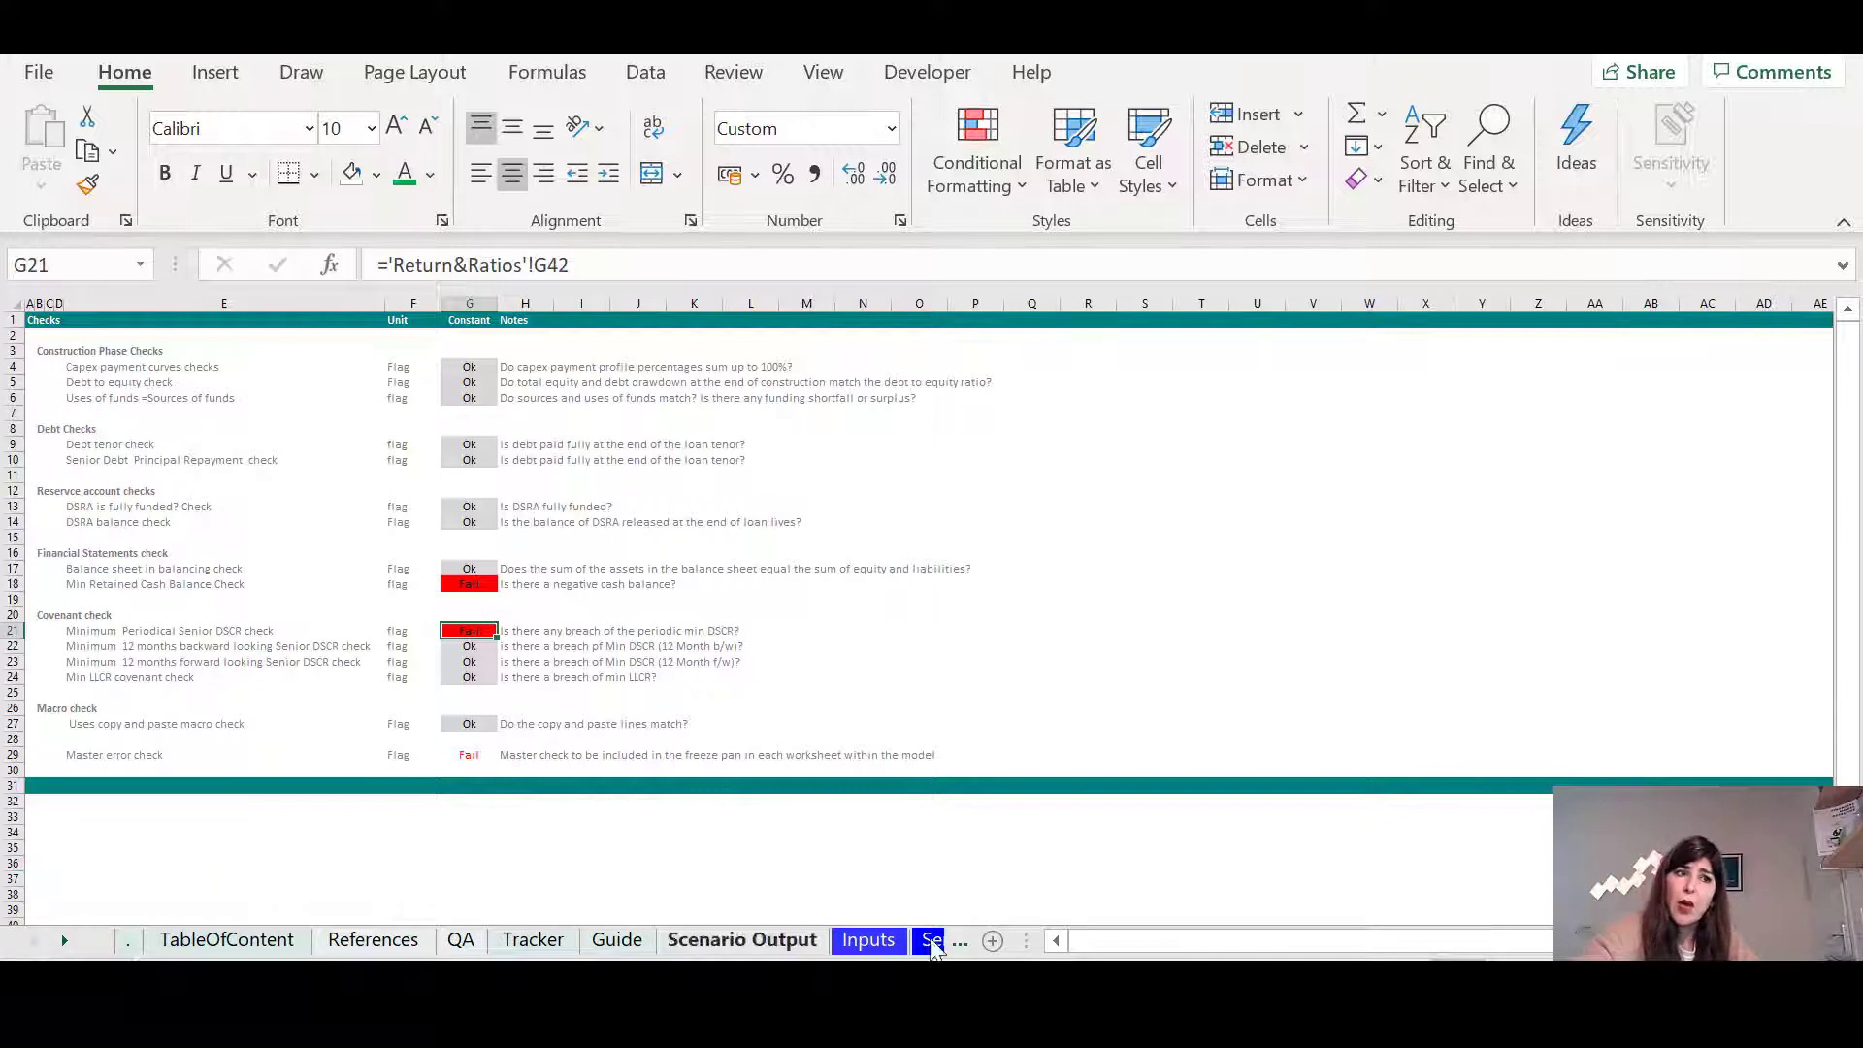
Log the current model results as scenario 2 named 'New base Case' on the Scenario Output sheet
{"action": "left_click", "coordinate": [712, 941]}
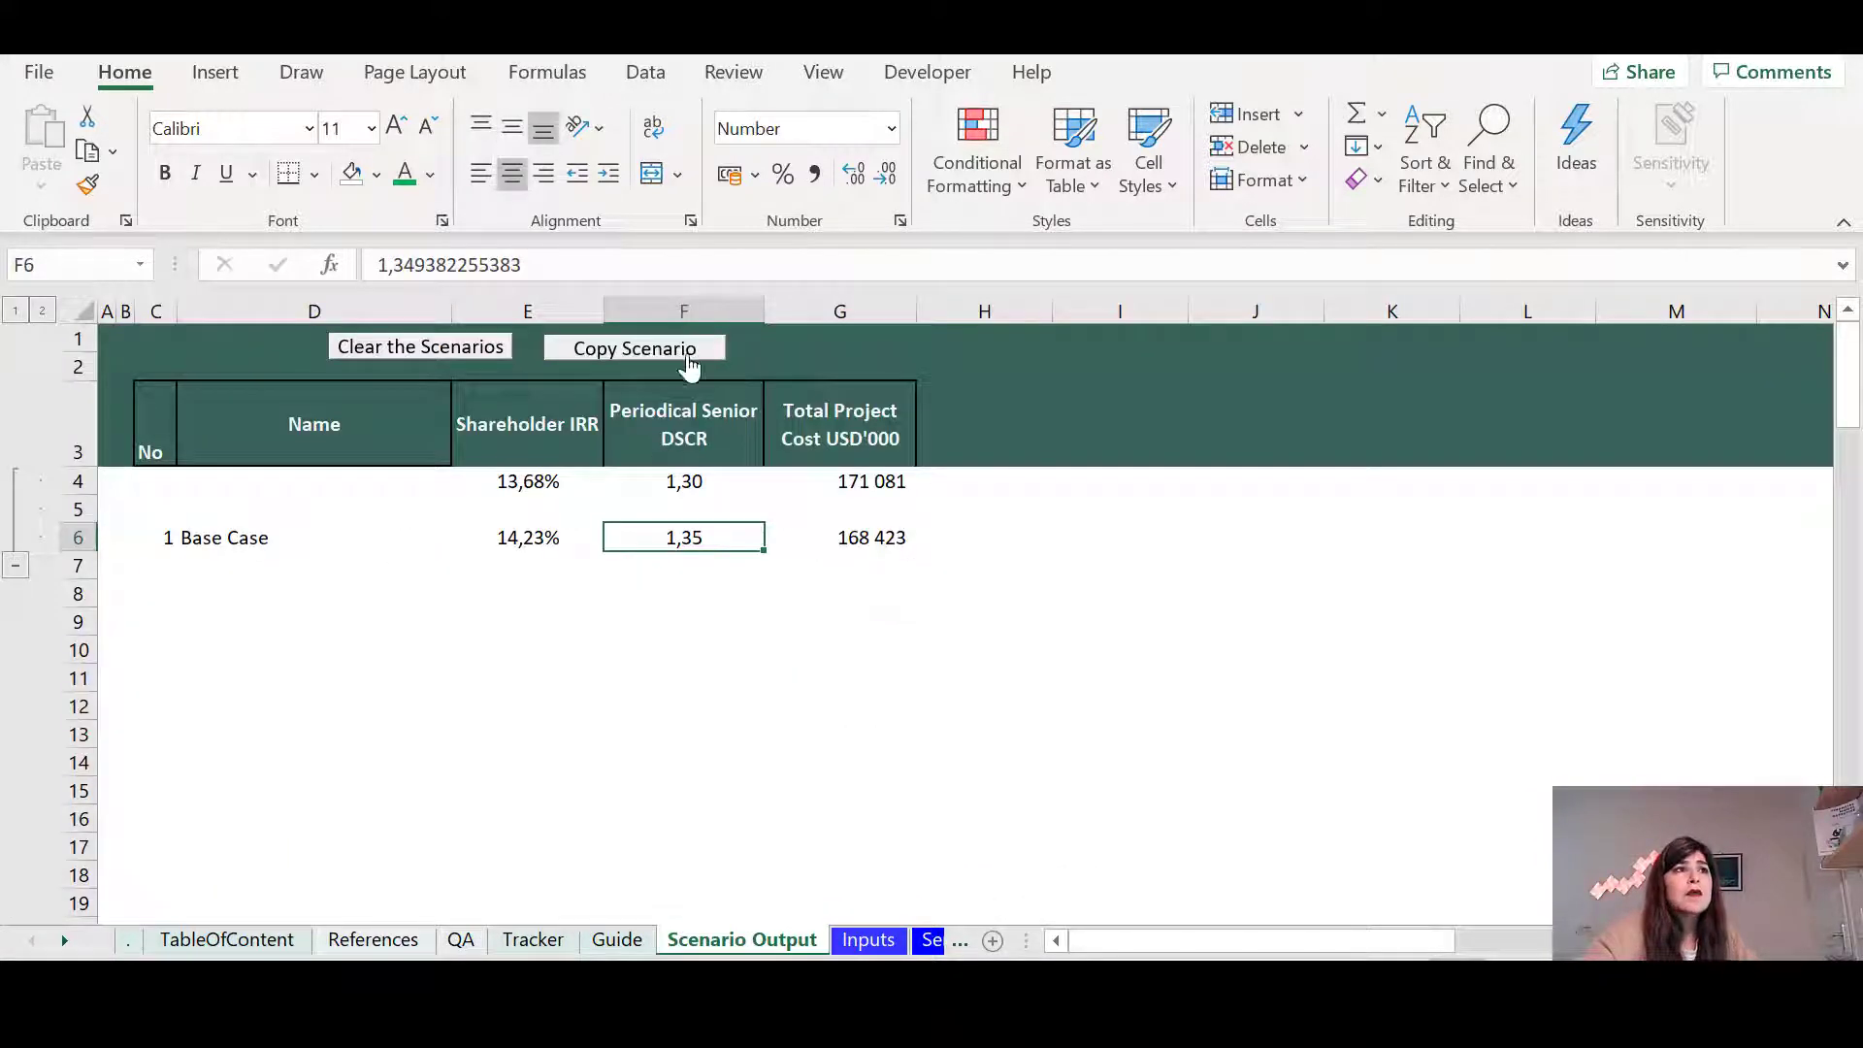
{"action": "left_click", "coordinate": [604, 361]}
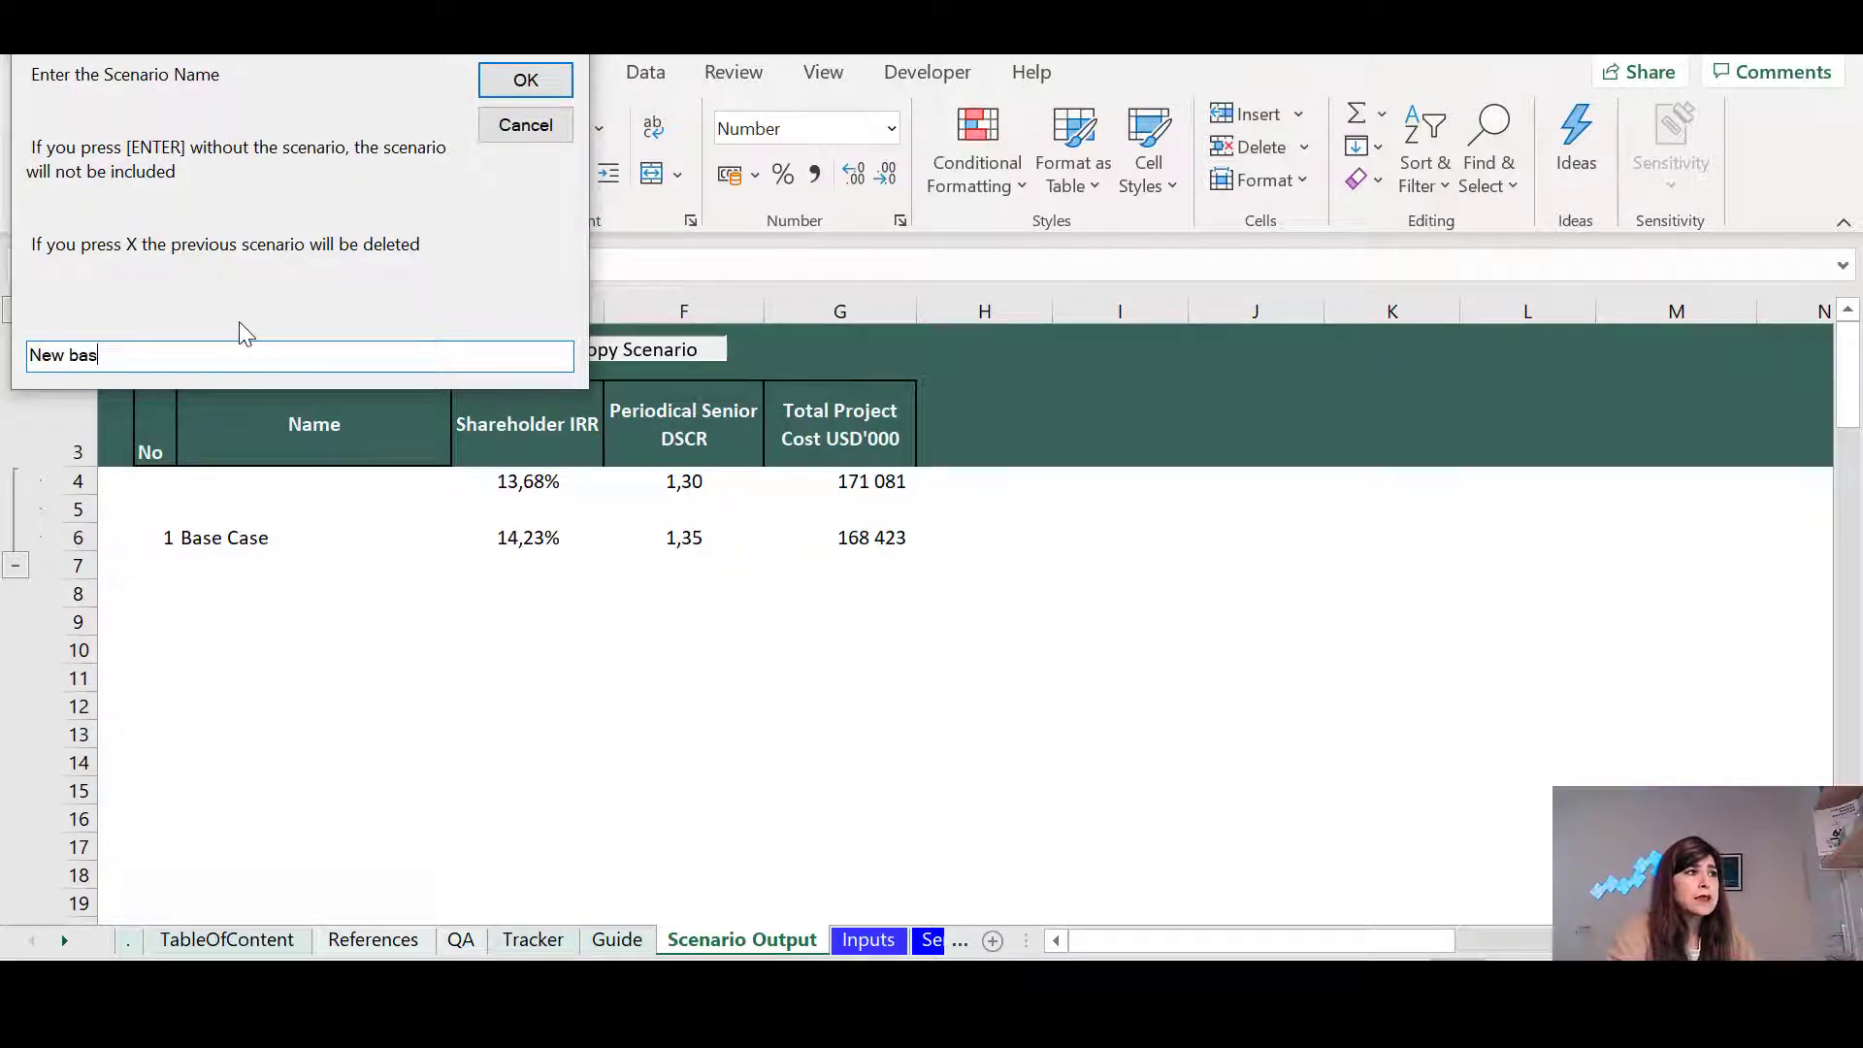
{"action": "type", "text": "New base Case"}
{"action": "key", "text": "Return"}
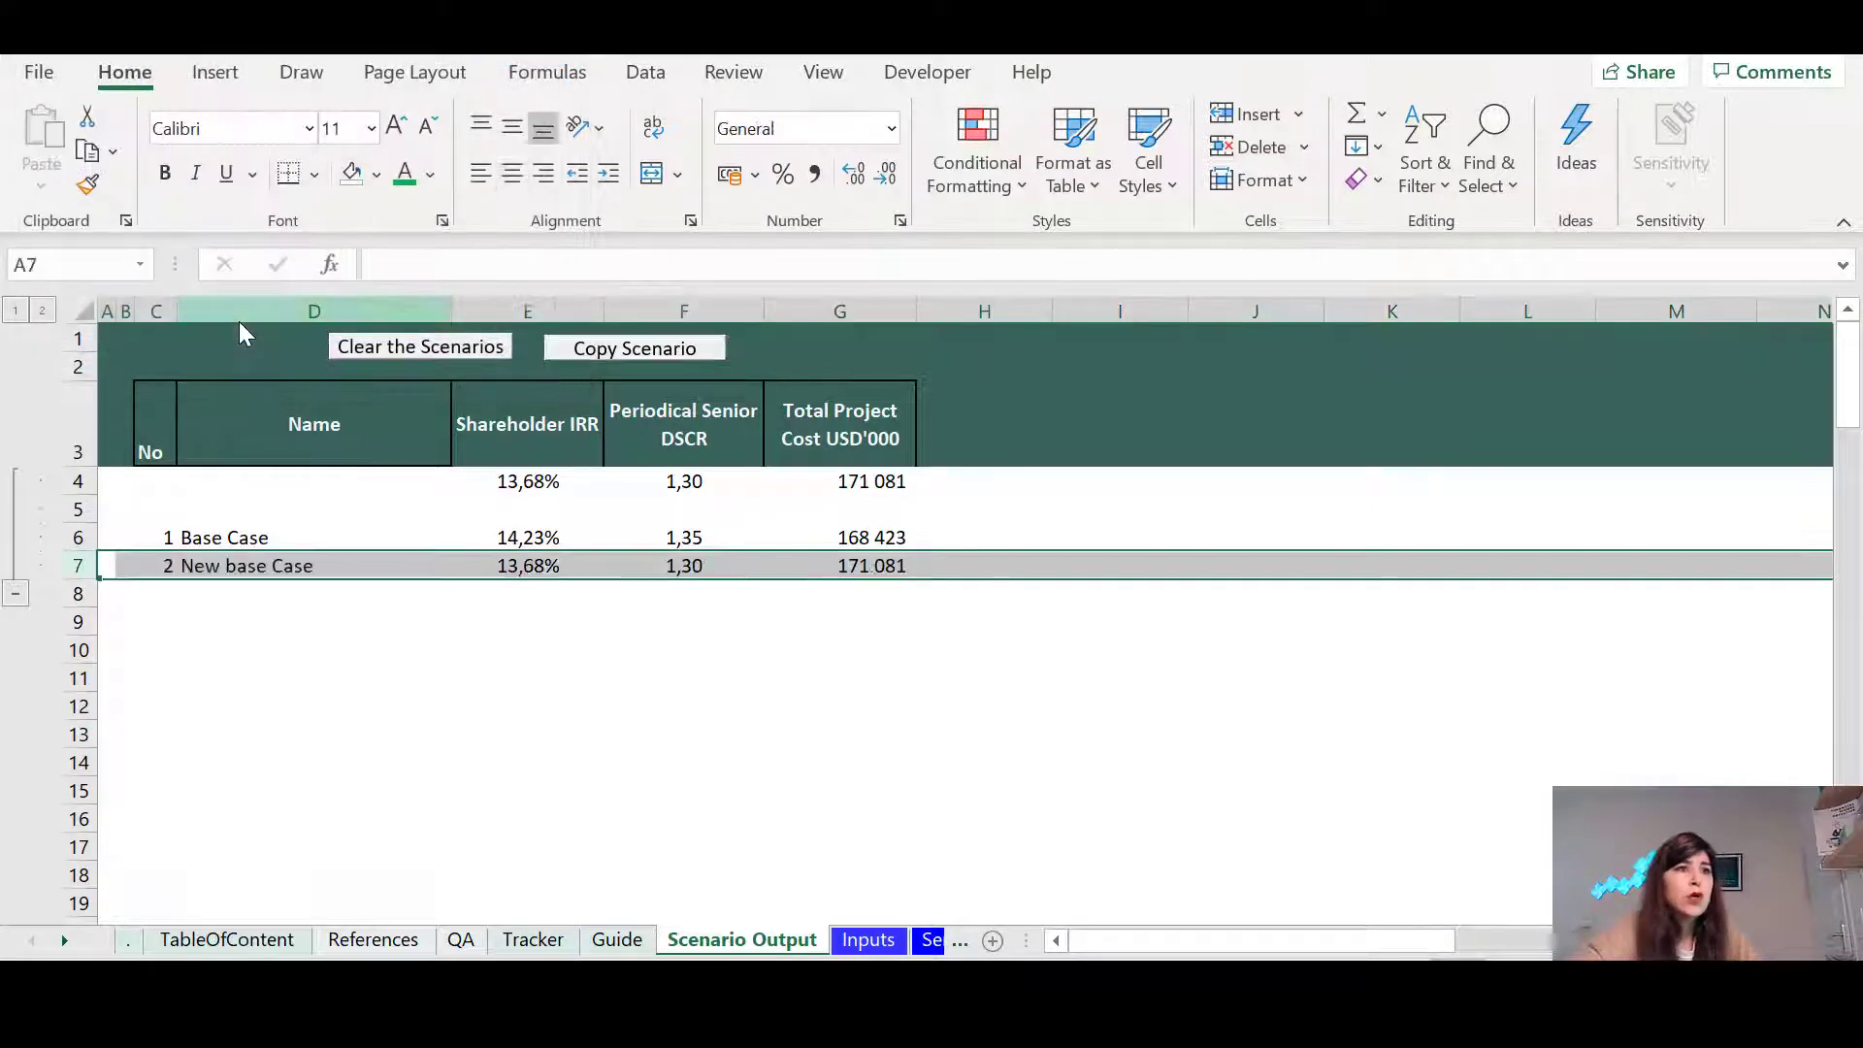
Verify the logged values: 171 081 project cost, 13,68% shareholder IRR and 1,30 DSCR
{"action": "left_click", "coordinate": [827, 570]}
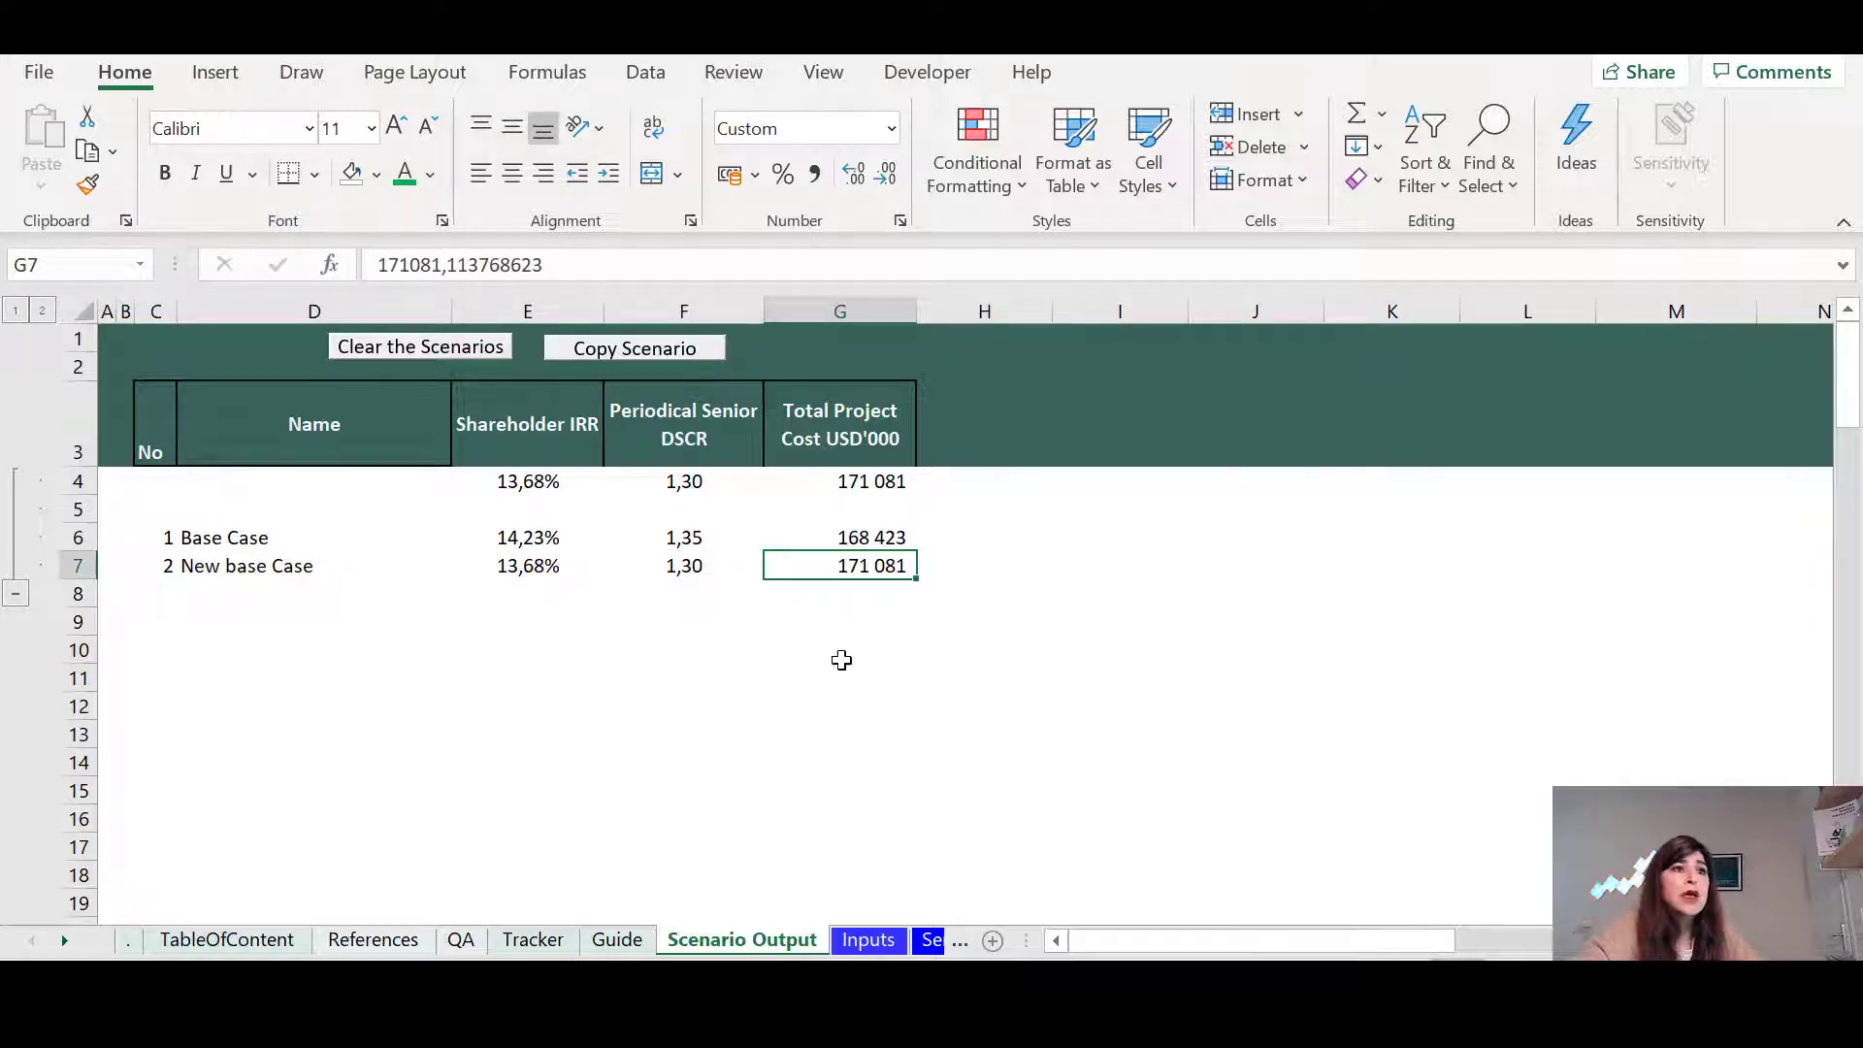
{"action": "left_click", "coordinate": [496, 574]}
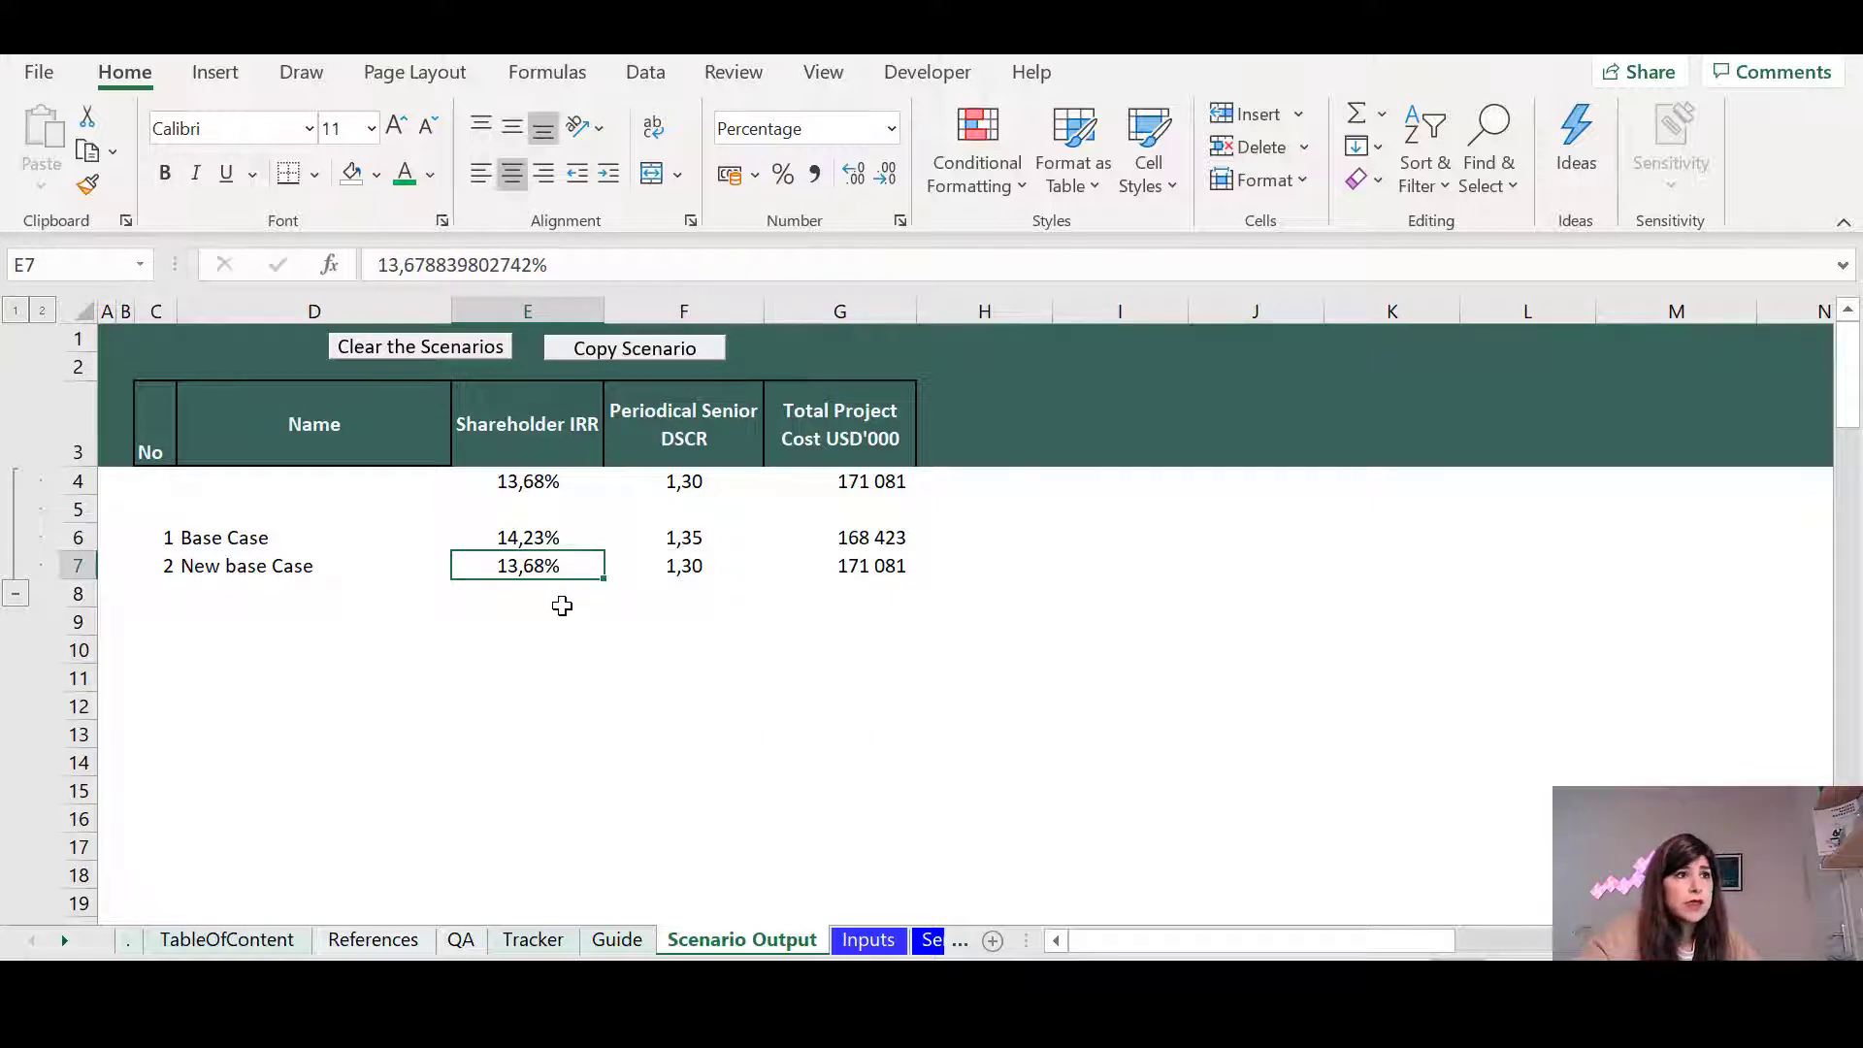
{"action": "left_click", "coordinate": [668, 573]}
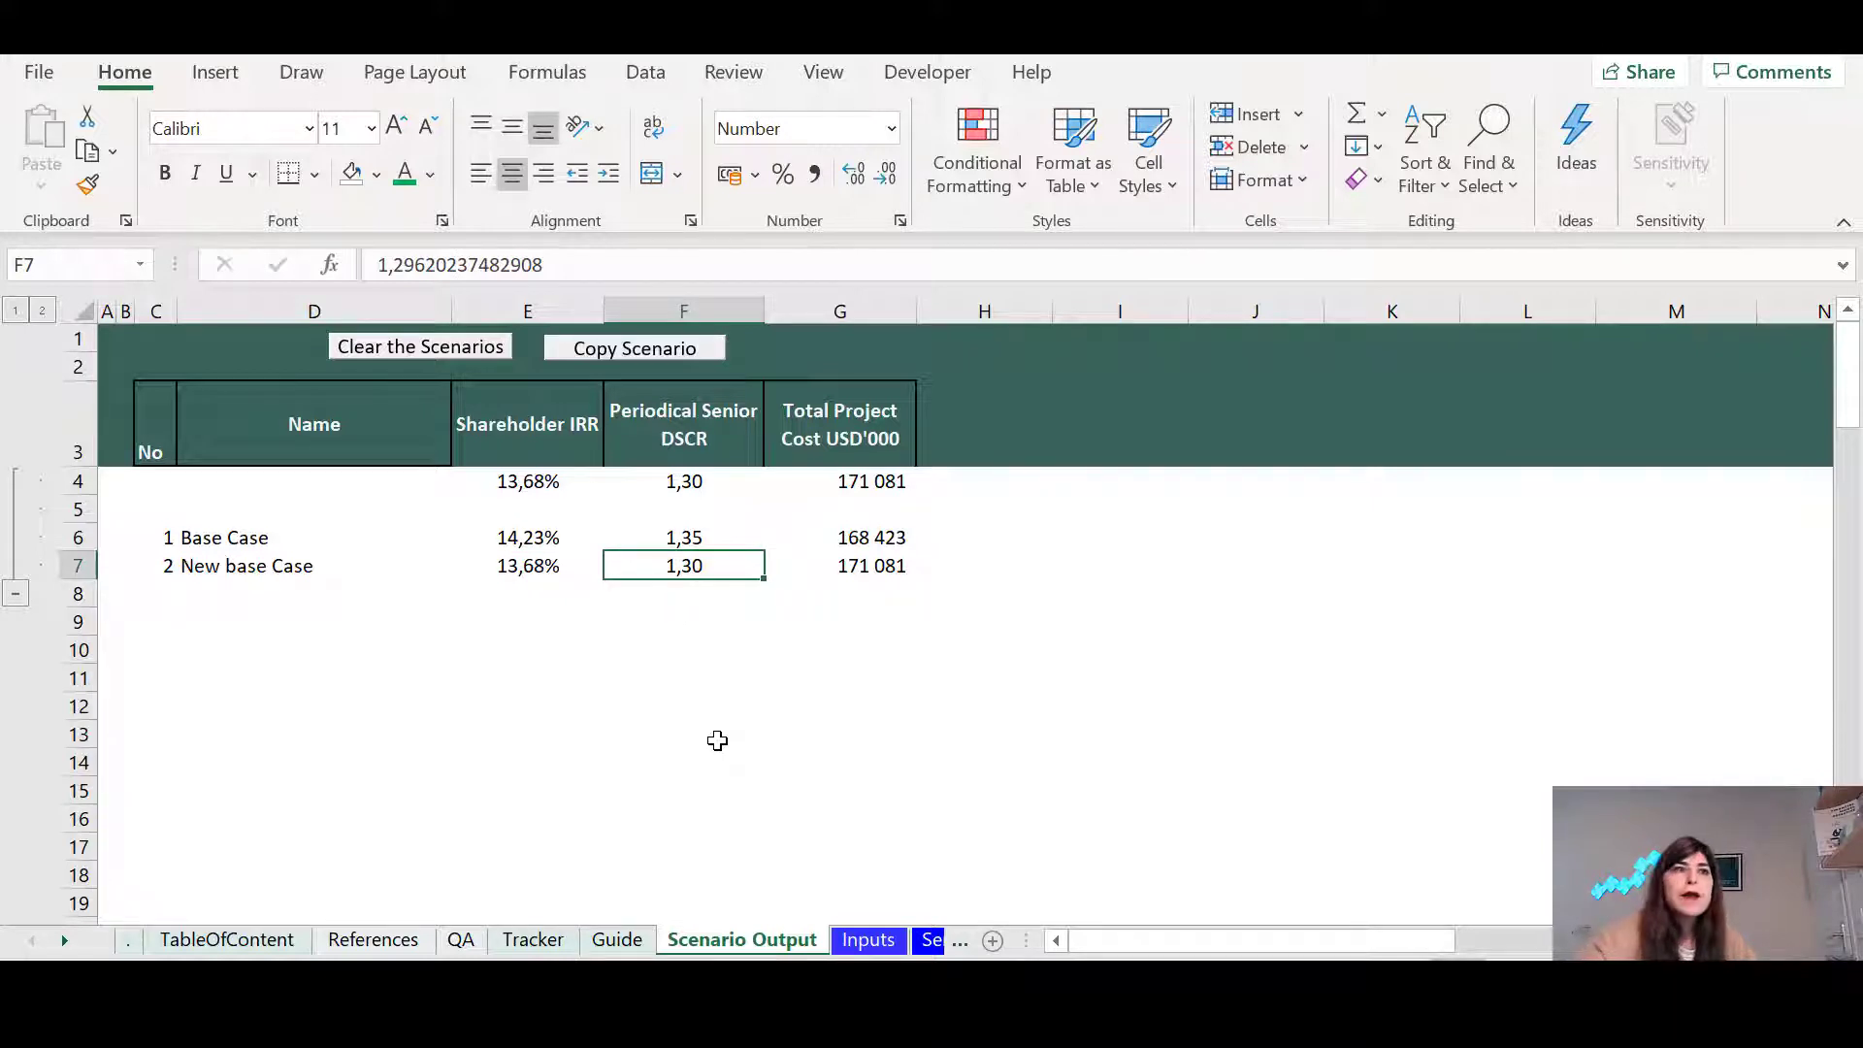
{"action": "left_click", "coordinate": [314, 597]}
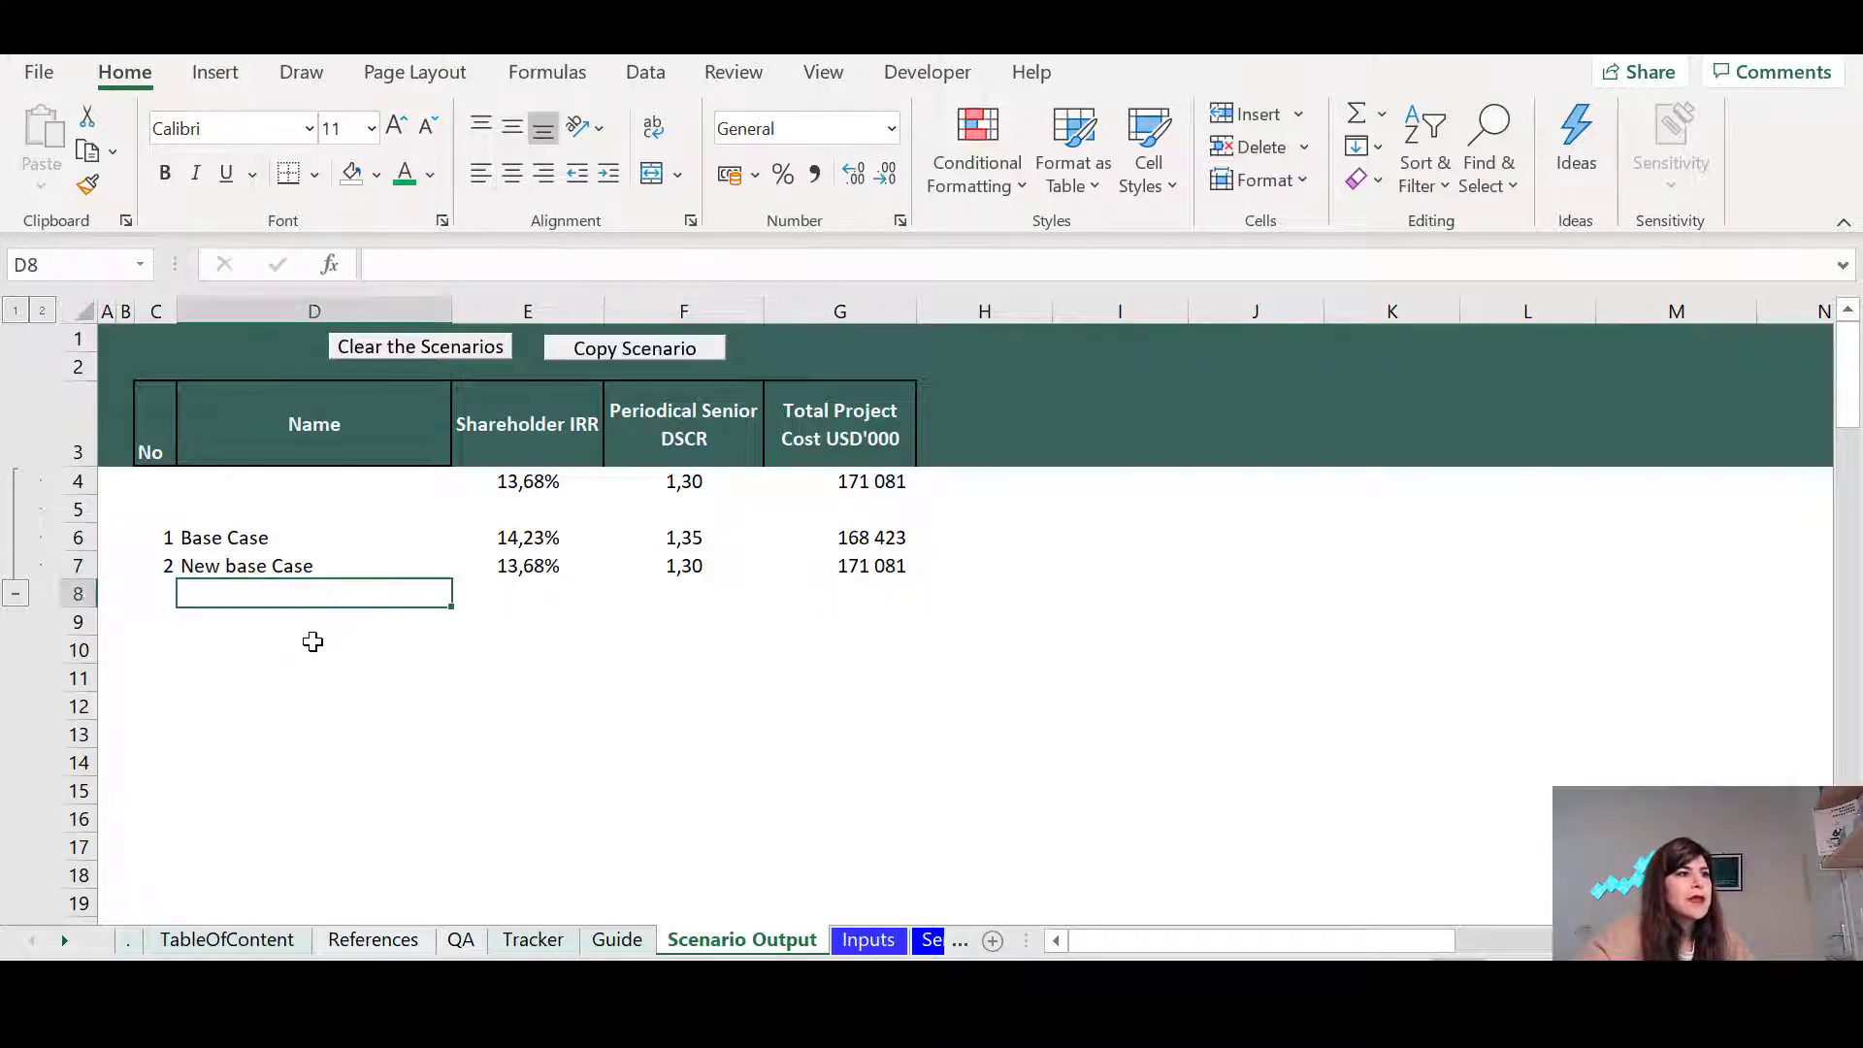
{"action": "left_click", "coordinate": [315, 645]}
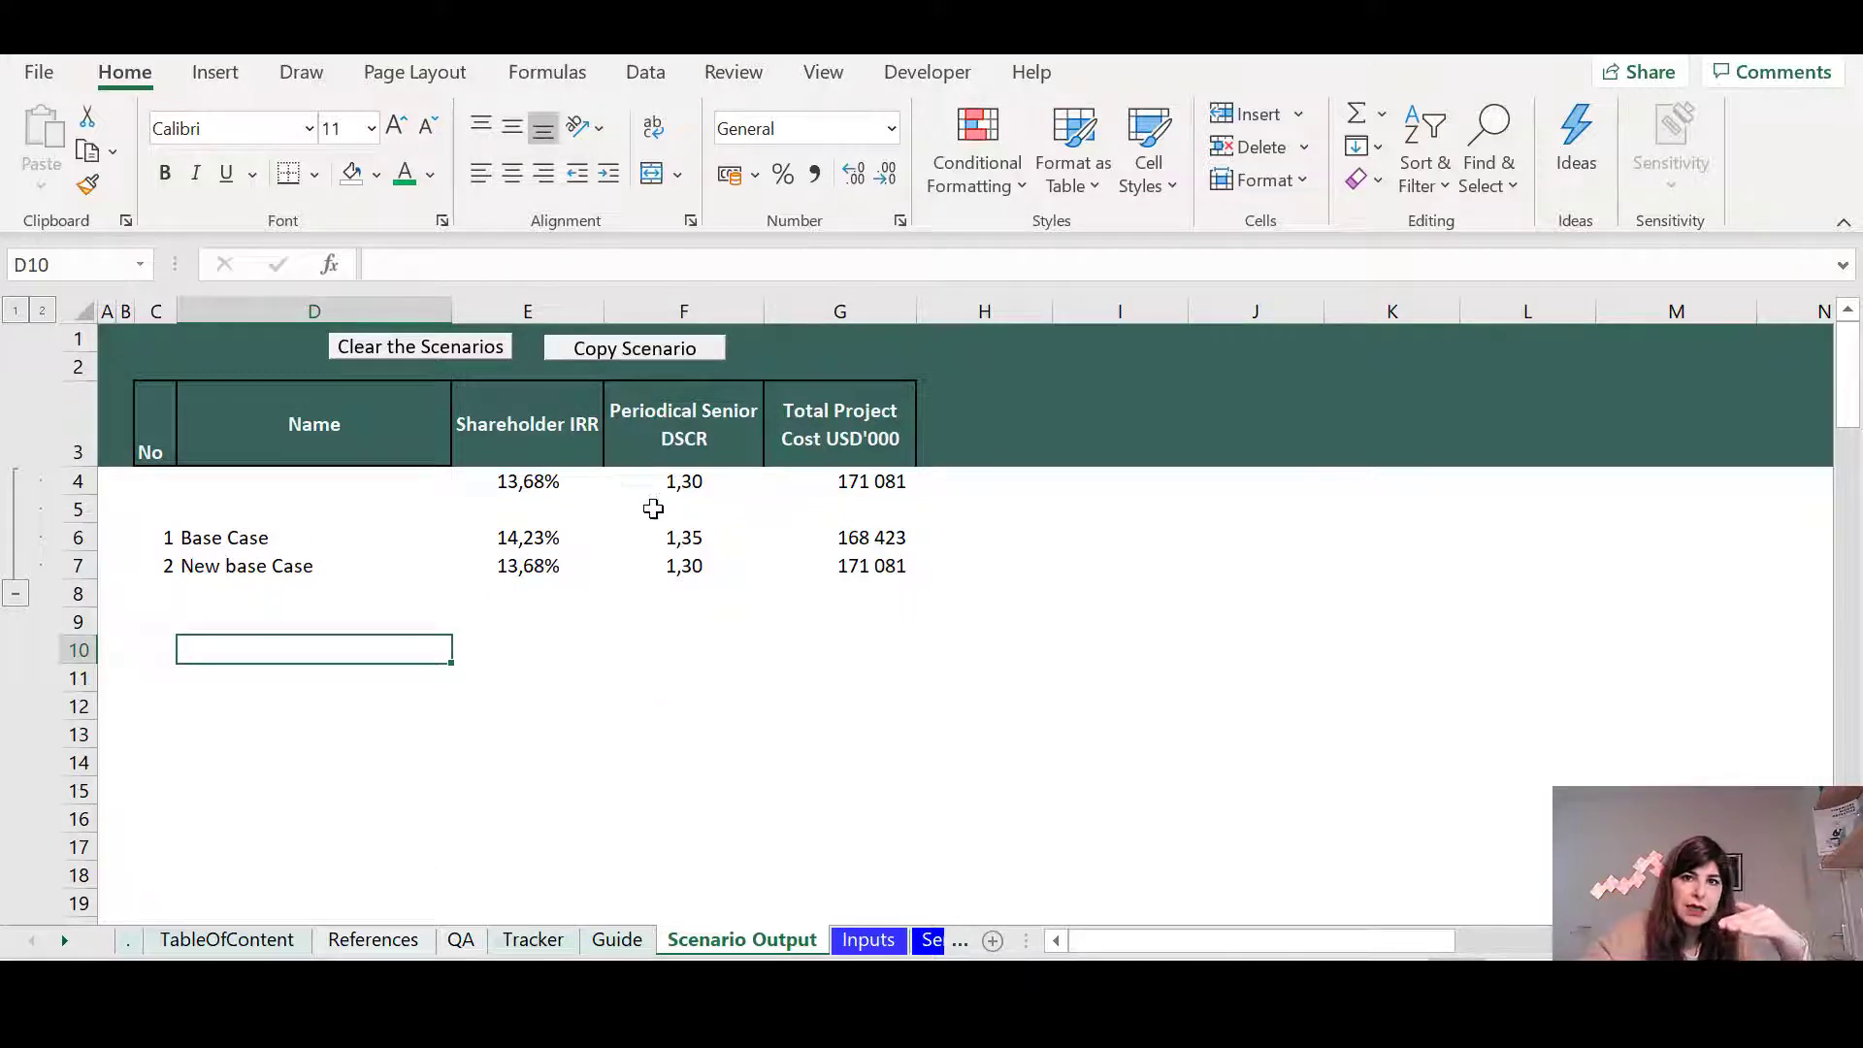
{"action": "left_click", "coordinate": [1081, 533]}
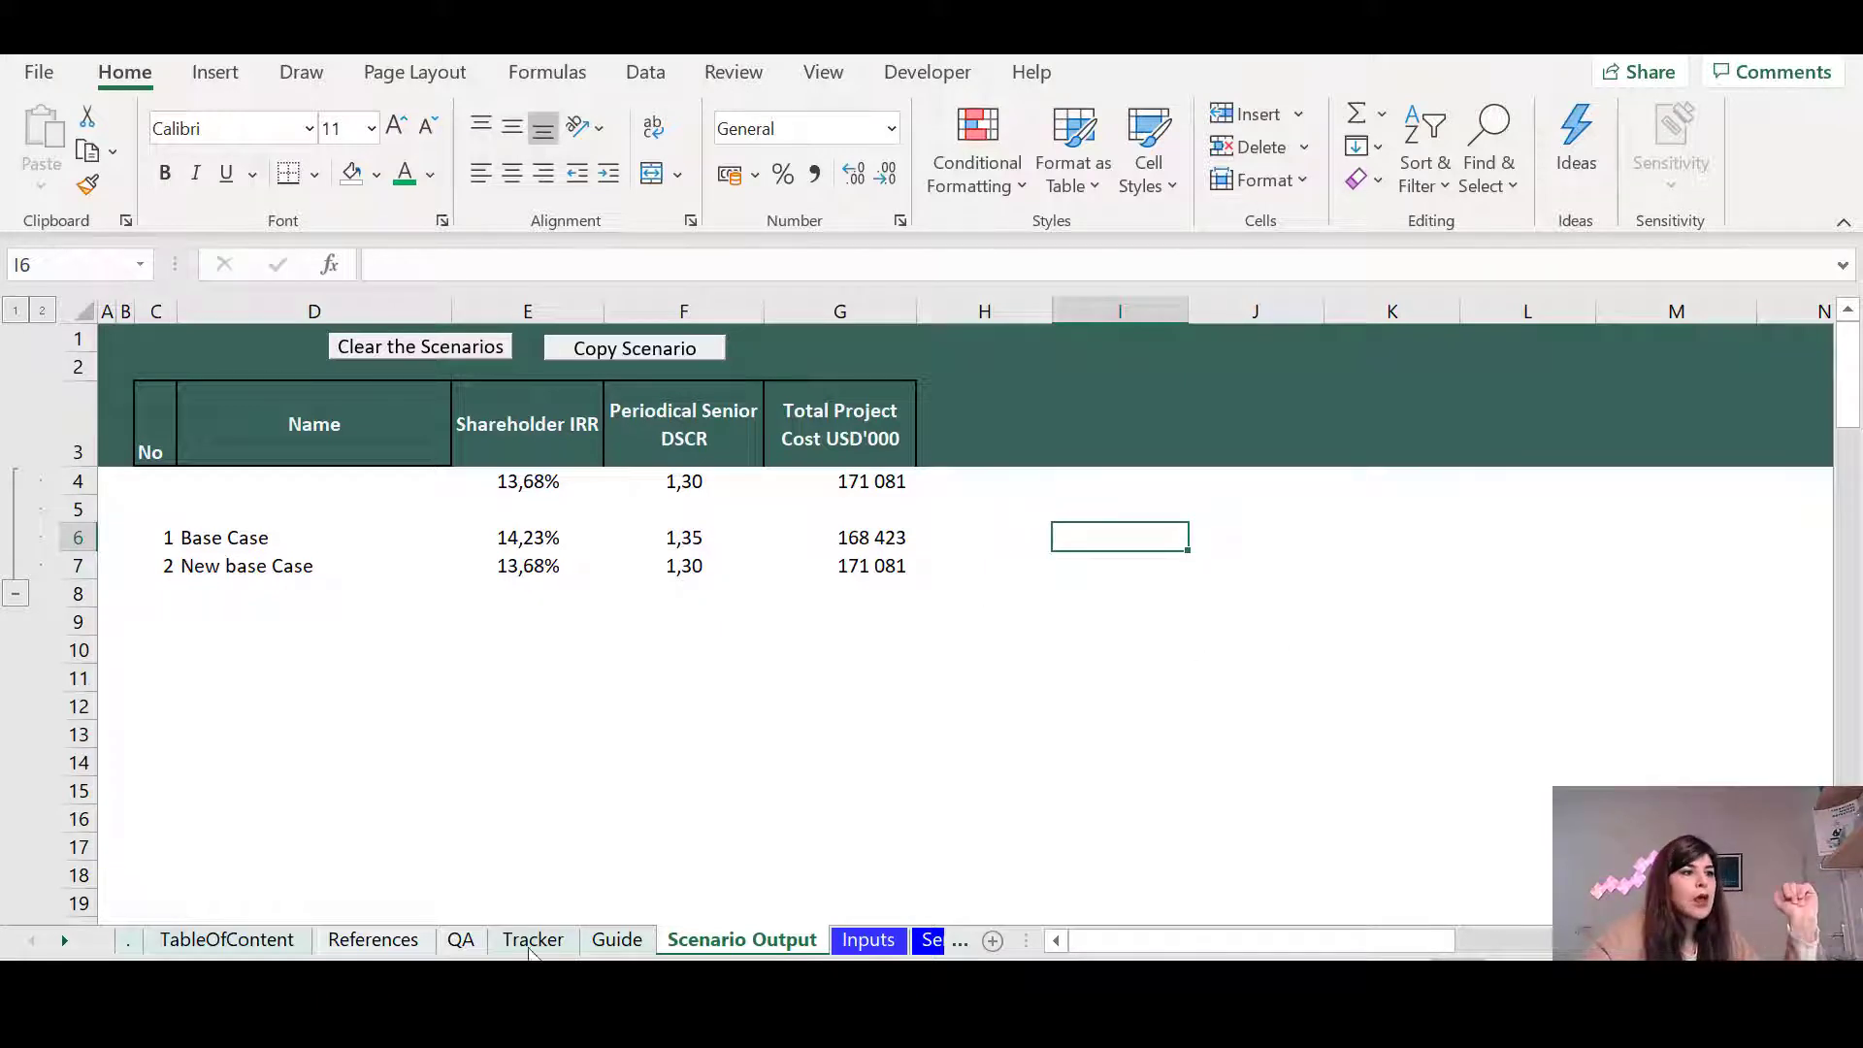
Bring up the Summary sheet and scroll through its contents
{"action": "left_click", "coordinate": [82, 943]}
{"action": "left_click", "coordinate": [82, 944]}
{"action": "left_click", "coordinate": [82, 943]}
{"action": "left_click", "coordinate": [81, 943]}
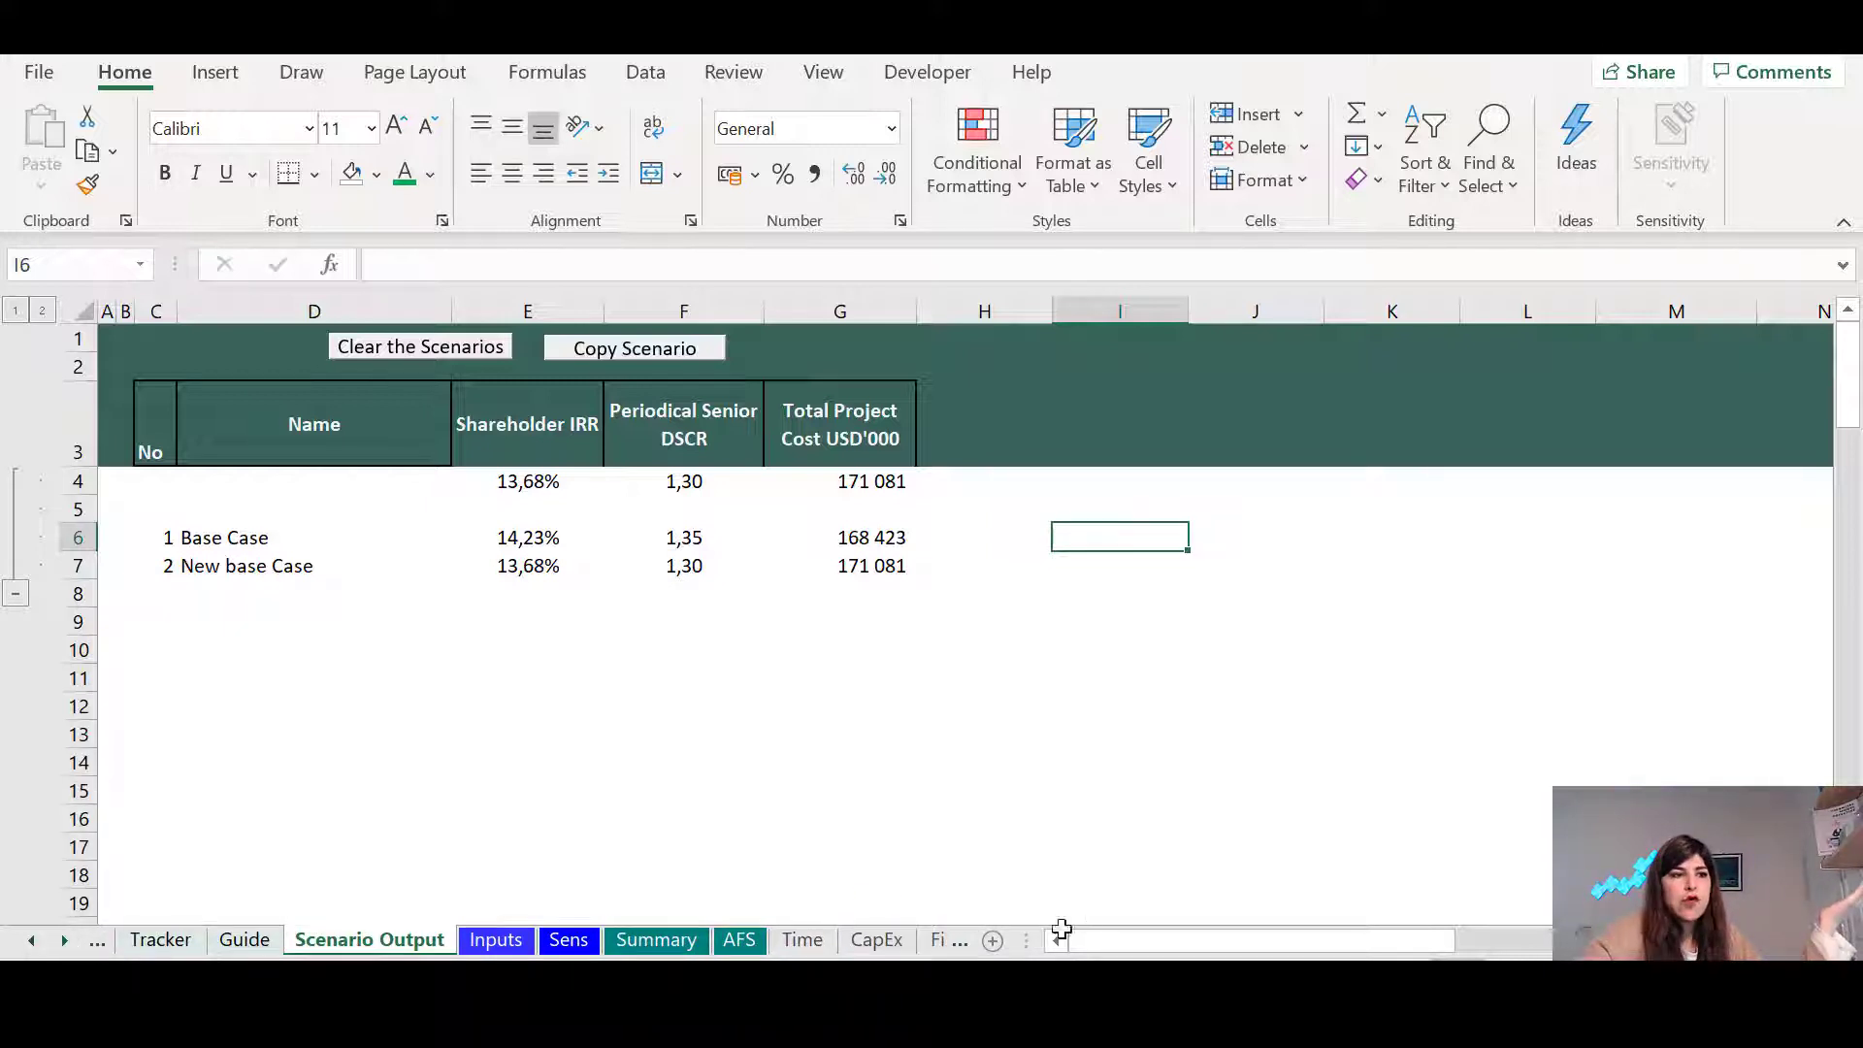
{"action": "left_click", "coordinate": [650, 941]}
{"action": "scroll", "coordinate": [1373, 724], "scroll_direction": "down", "scroll_amount": 10}
{"action": "scroll", "coordinate": [1356, 737], "scroll_direction": "up", "scroll_amount": 8}
{"action": "scroll", "coordinate": [1296, 723], "scroll_direction": "up", "scroll_amount": 2}
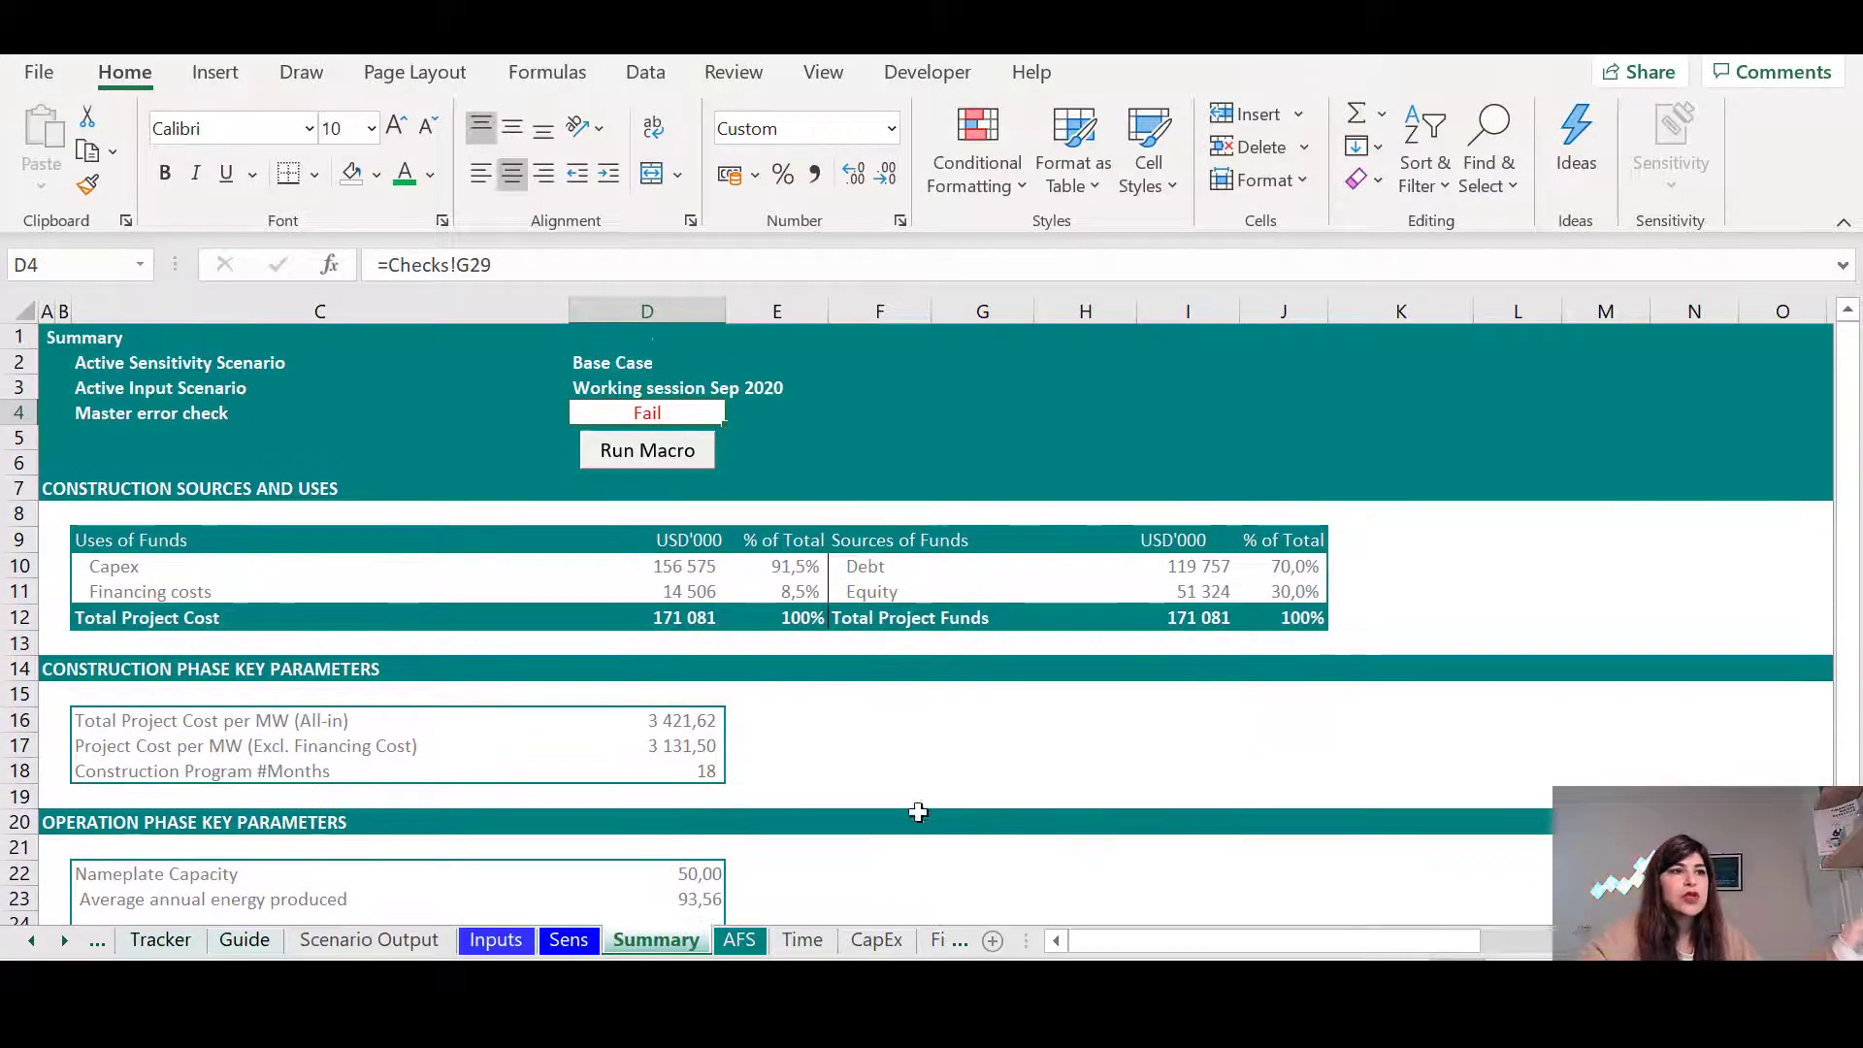
{"action": "scroll", "coordinate": [930, 759], "scroll_direction": "down", "scroll_amount": 2}
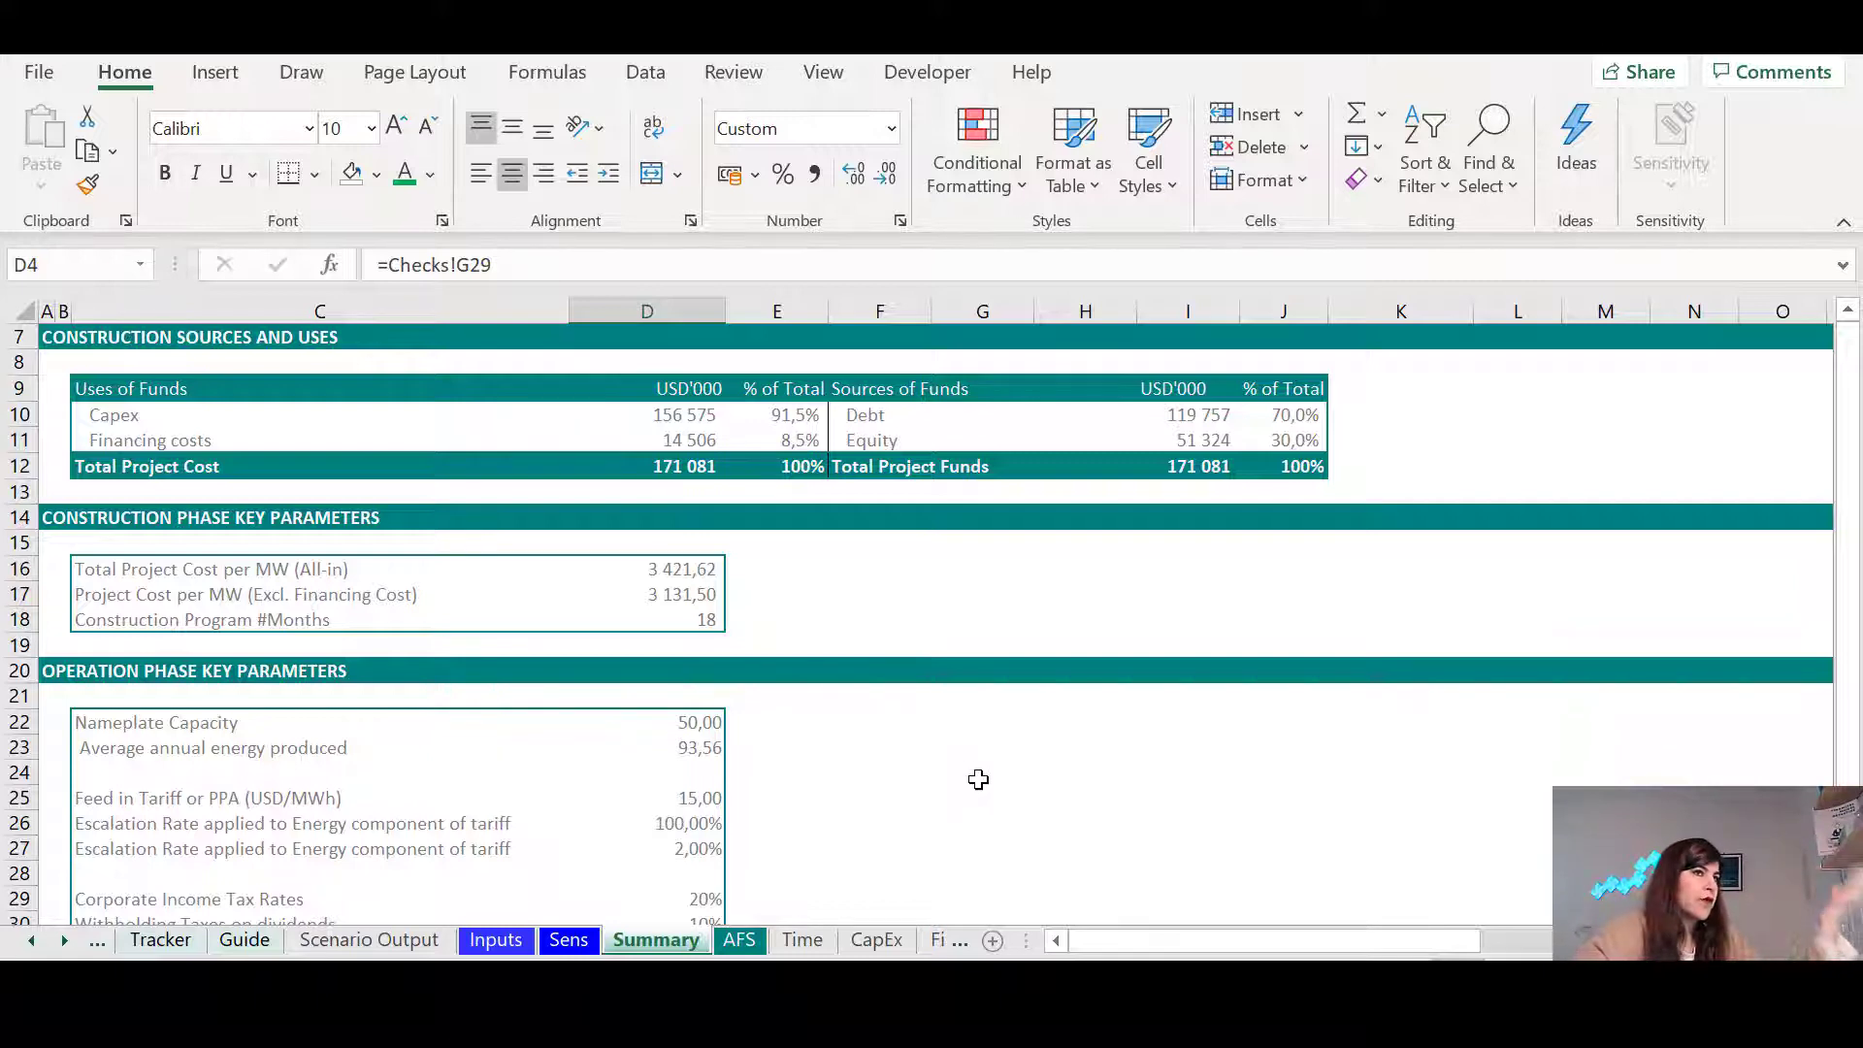
{"action": "scroll", "coordinate": [970, 767], "scroll_direction": "down", "scroll_amount": 1}
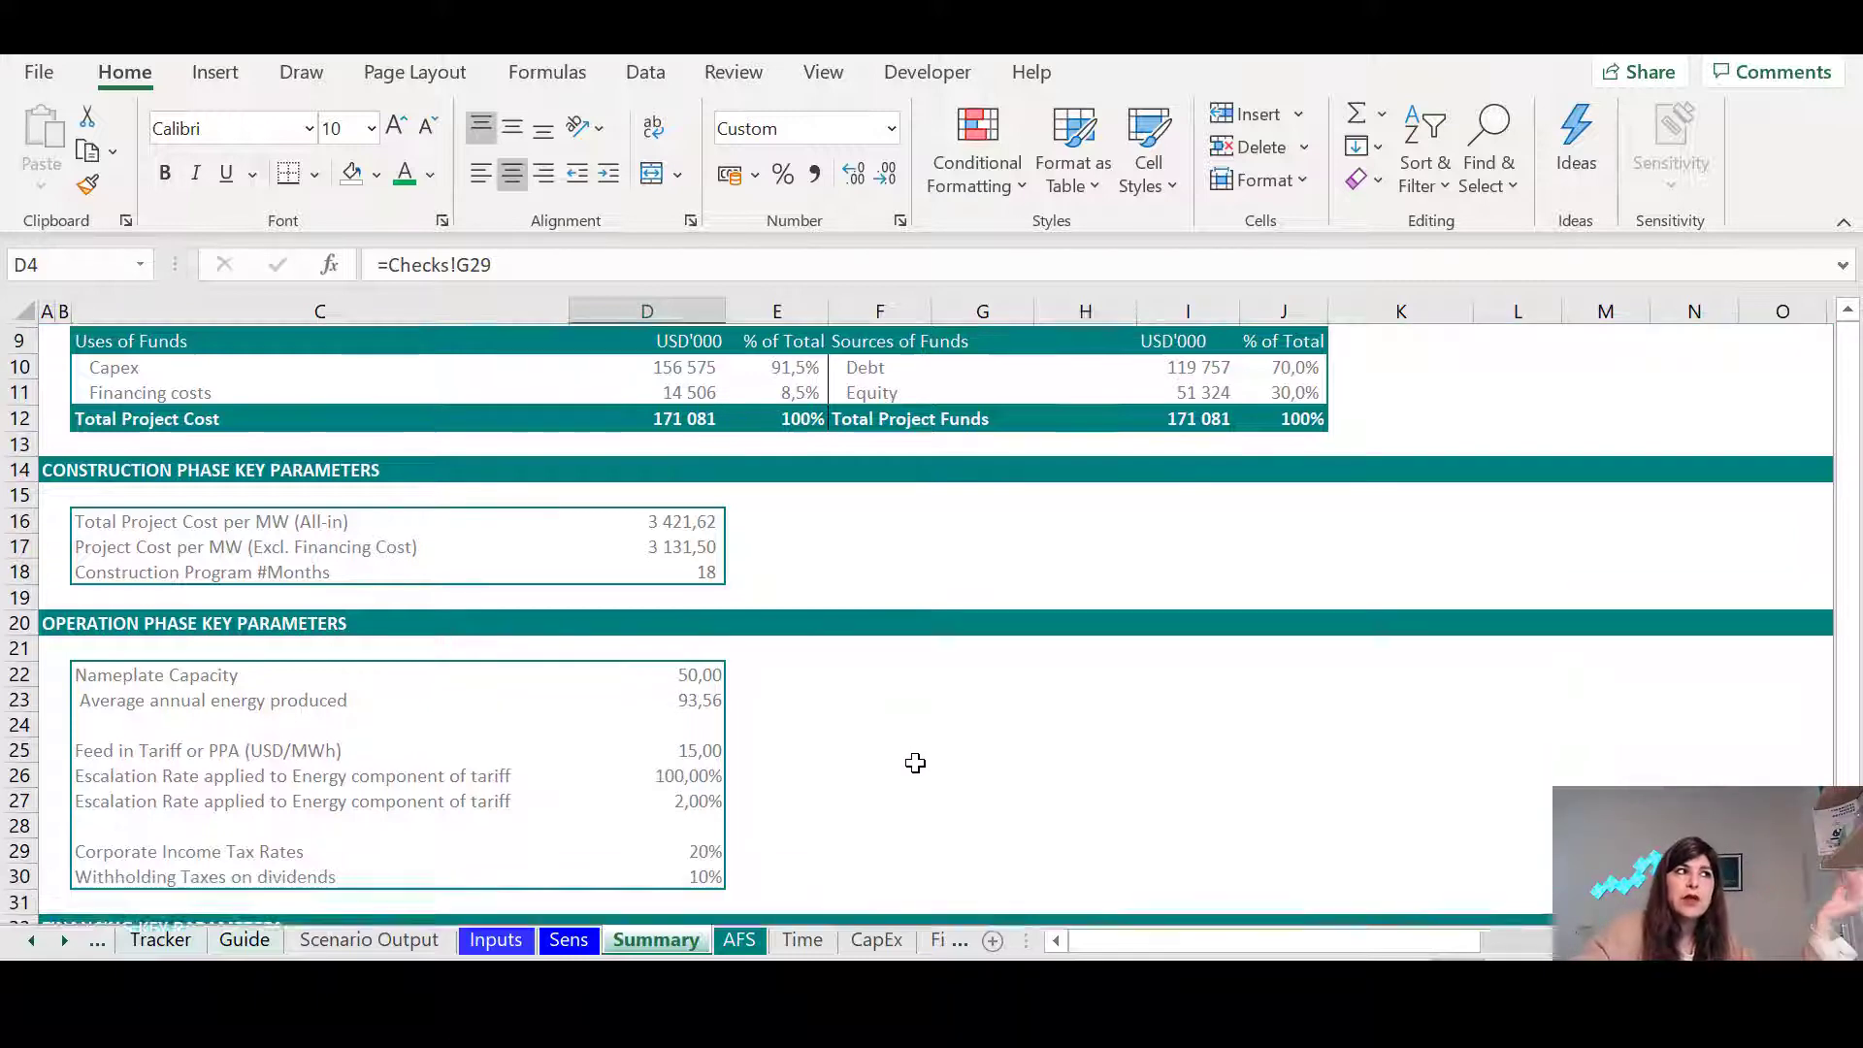
{"action": "scroll", "coordinate": [679, 601], "scroll_direction": "up", "scroll_amount": 2}
Highlight the construction sources and uses table and the shareholder IRR figure on the Summary
{"action": "left_click_drag", "start_coordinate": [241, 465], "coordinate": [1313, 531]}
{"action": "scroll", "coordinate": [1197, 861], "scroll_direction": "down", "scroll_amount": 8}
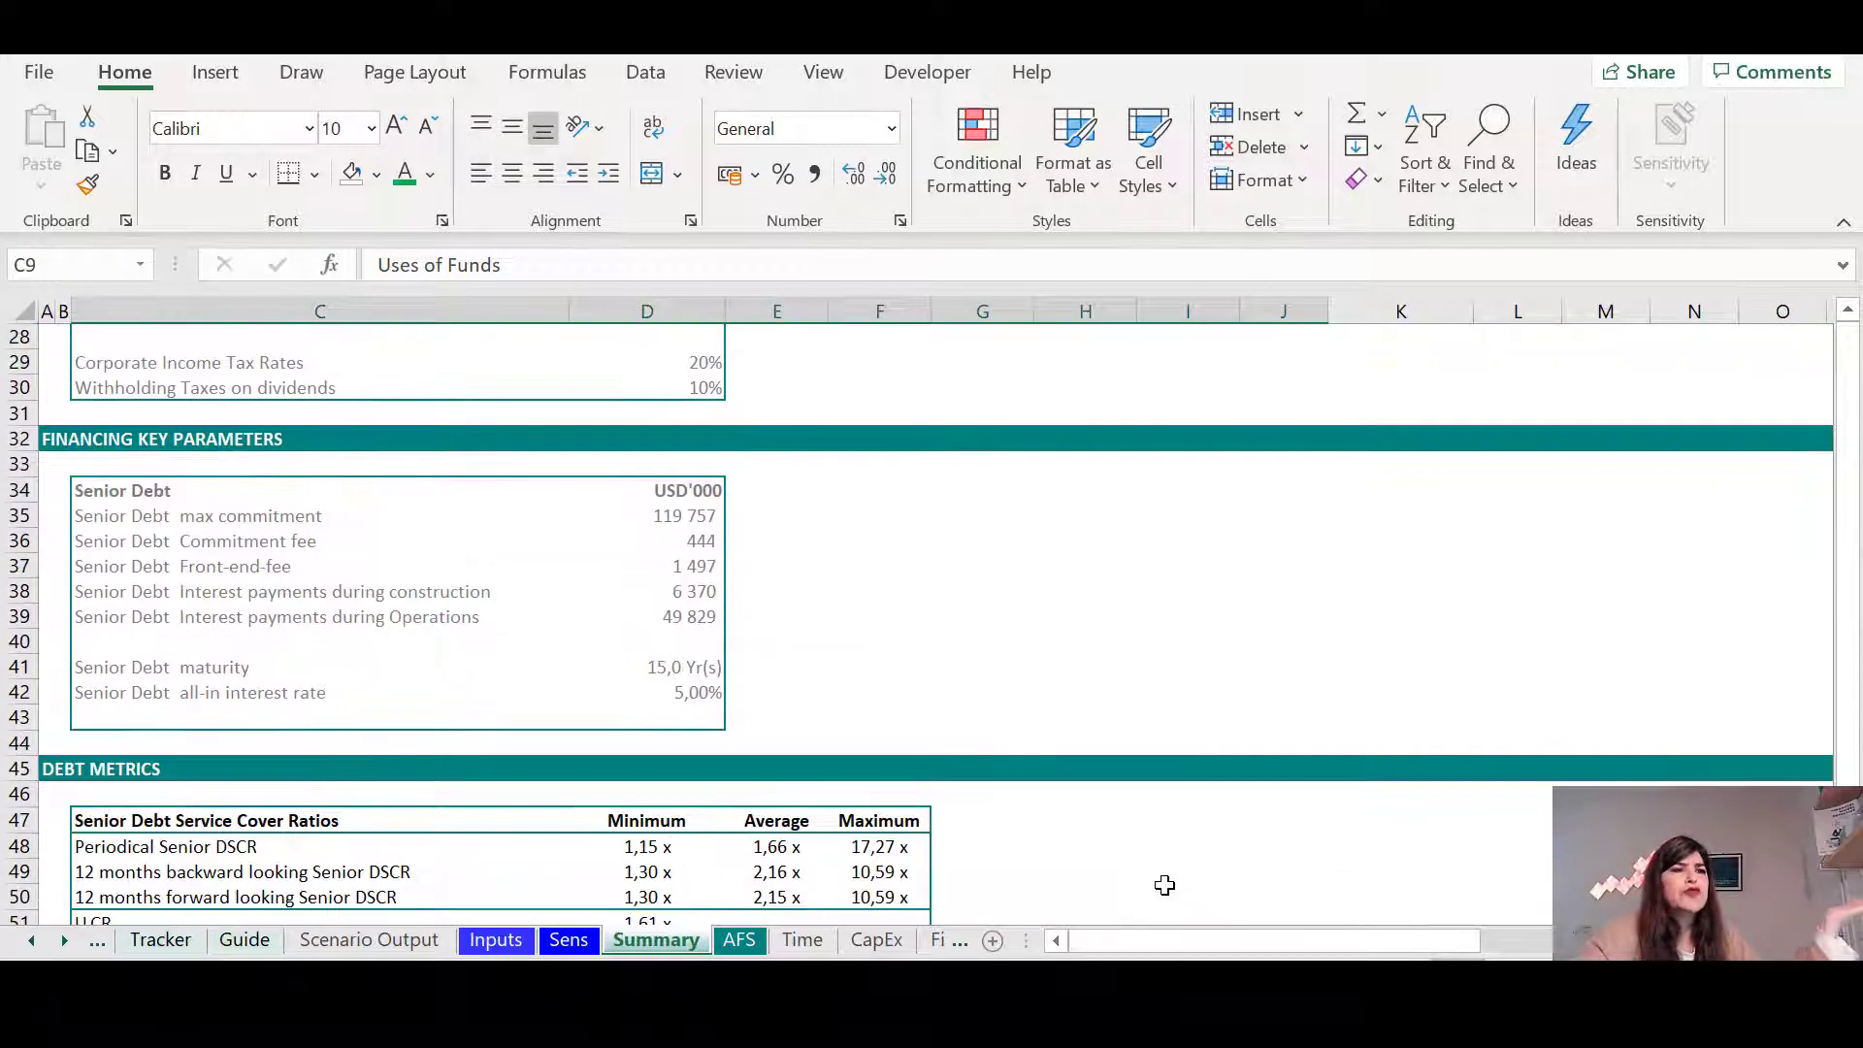
{"action": "scroll", "coordinate": [1165, 885], "scroll_direction": "down", "scroll_amount": 3}
{"action": "left_click_drag", "start_coordinate": [218, 617], "coordinate": [900, 718]}
{"action": "scroll", "coordinate": [1053, 690], "scroll_direction": "down", "scroll_amount": 4}
{"action": "left_click", "coordinate": [603, 595]}
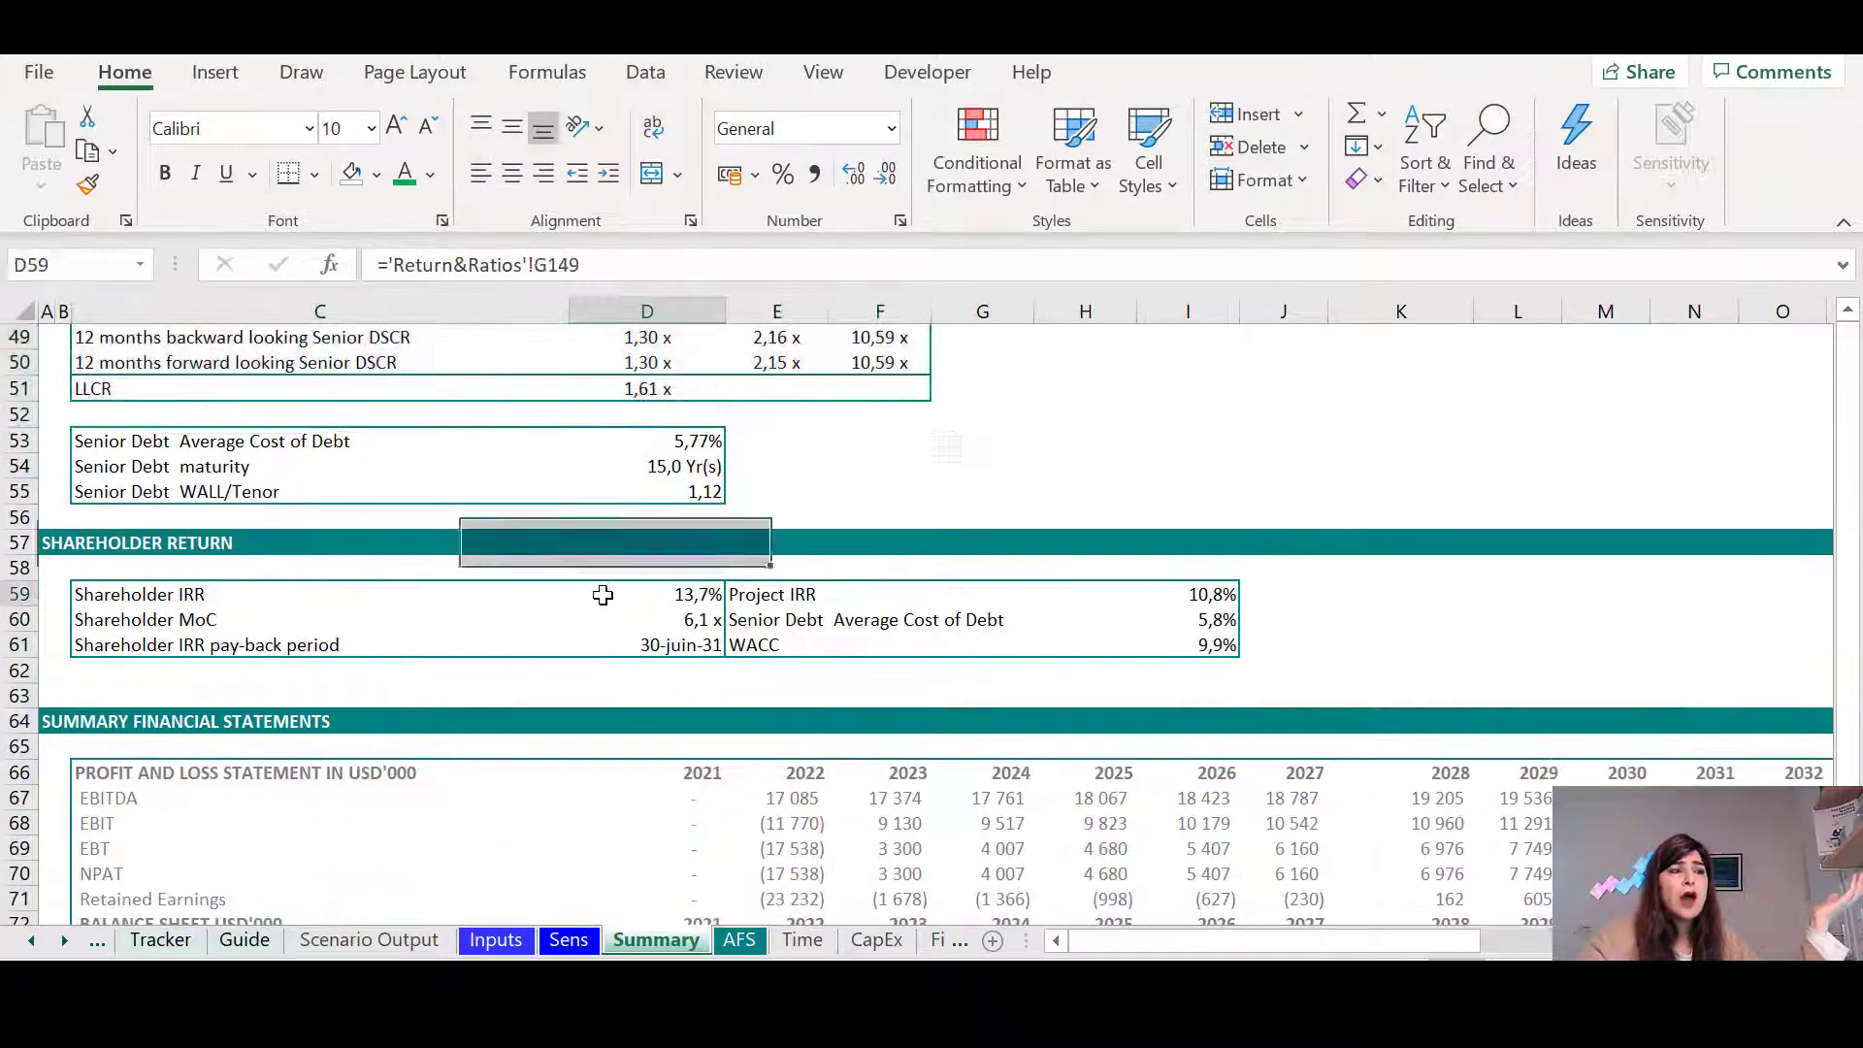
{"action": "scroll", "coordinate": [603, 594], "scroll_direction": "down", "scroll_amount": 3}
{"action": "left_click_drag", "start_coordinate": [878, 617], "coordinate": [1533, 773]}
{"action": "scroll", "coordinate": [1329, 796], "scroll_direction": "down", "scroll_amount": 9}
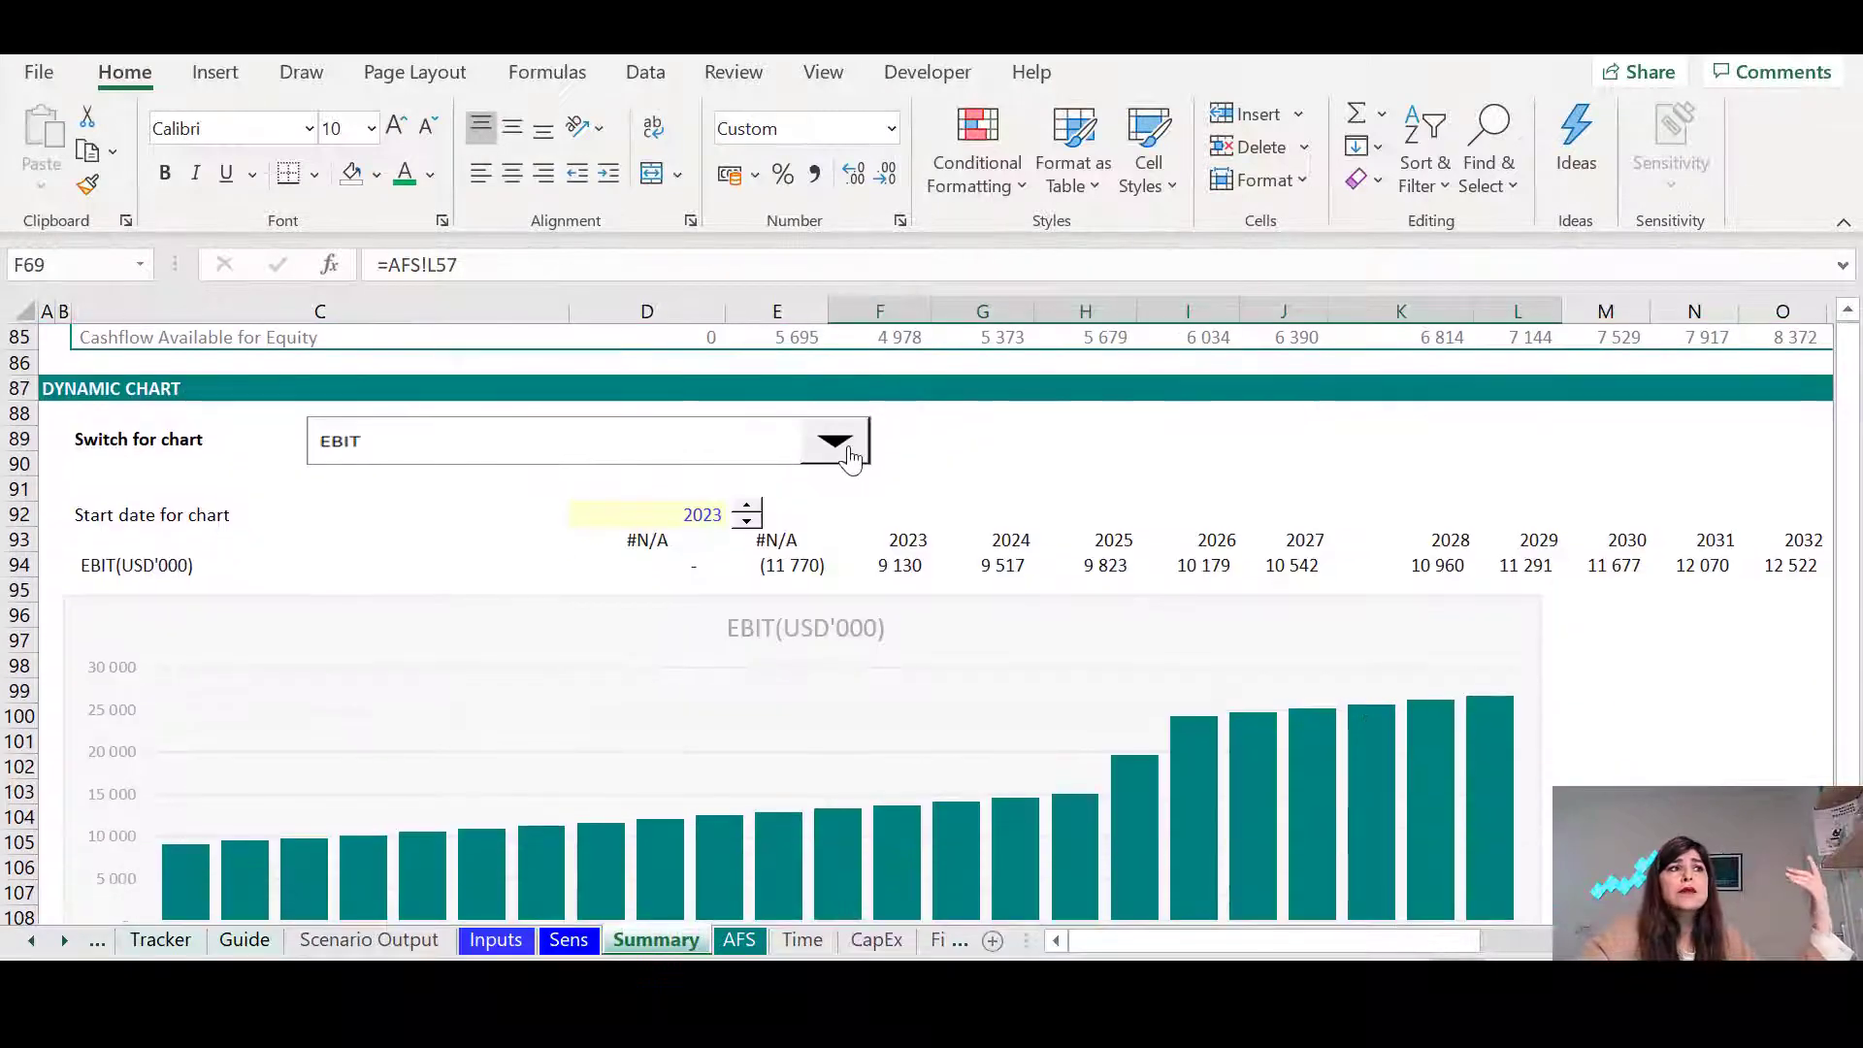
Switch the dynamic chart to plot NPAT(USD'000), then return to the Scenario Output sheet
{"action": "left_click", "coordinate": [850, 456]}
{"action": "left_click", "coordinate": [786, 524]}
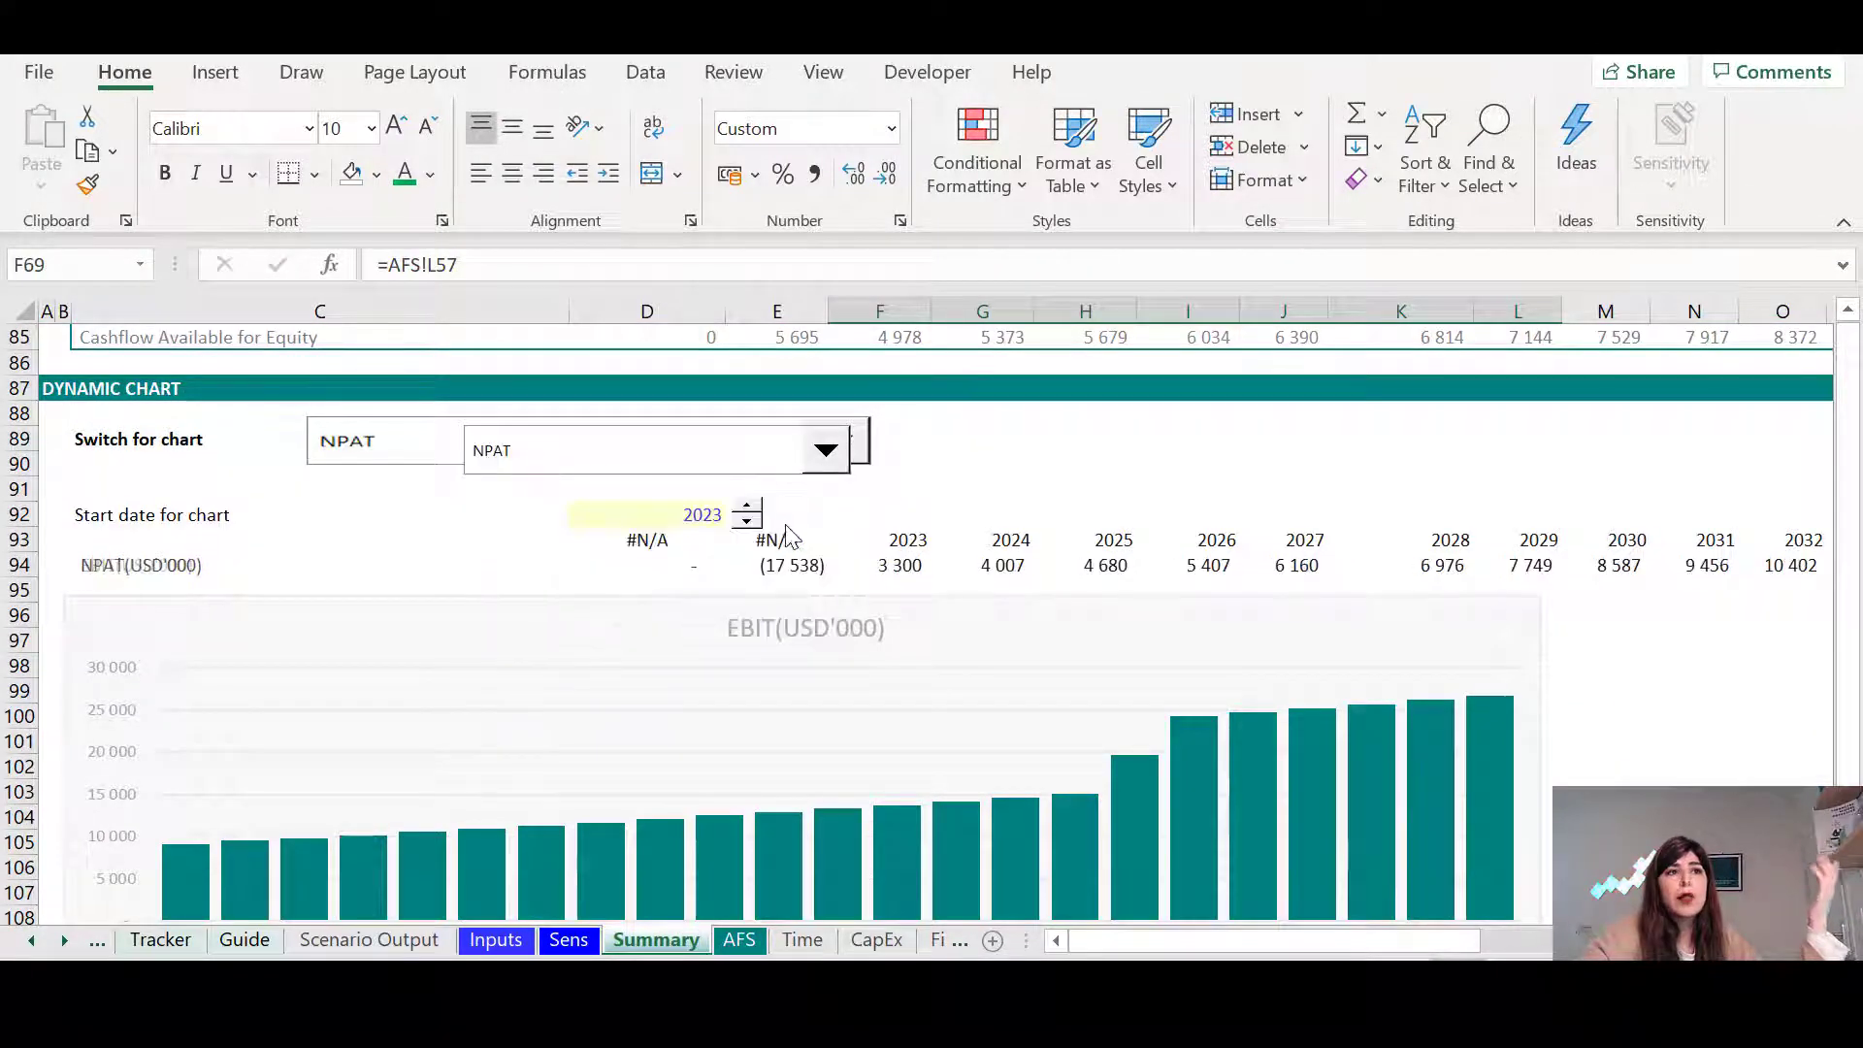
{"action": "scroll", "coordinate": [999, 728], "scroll_direction": "down", "scroll_amount": 3}
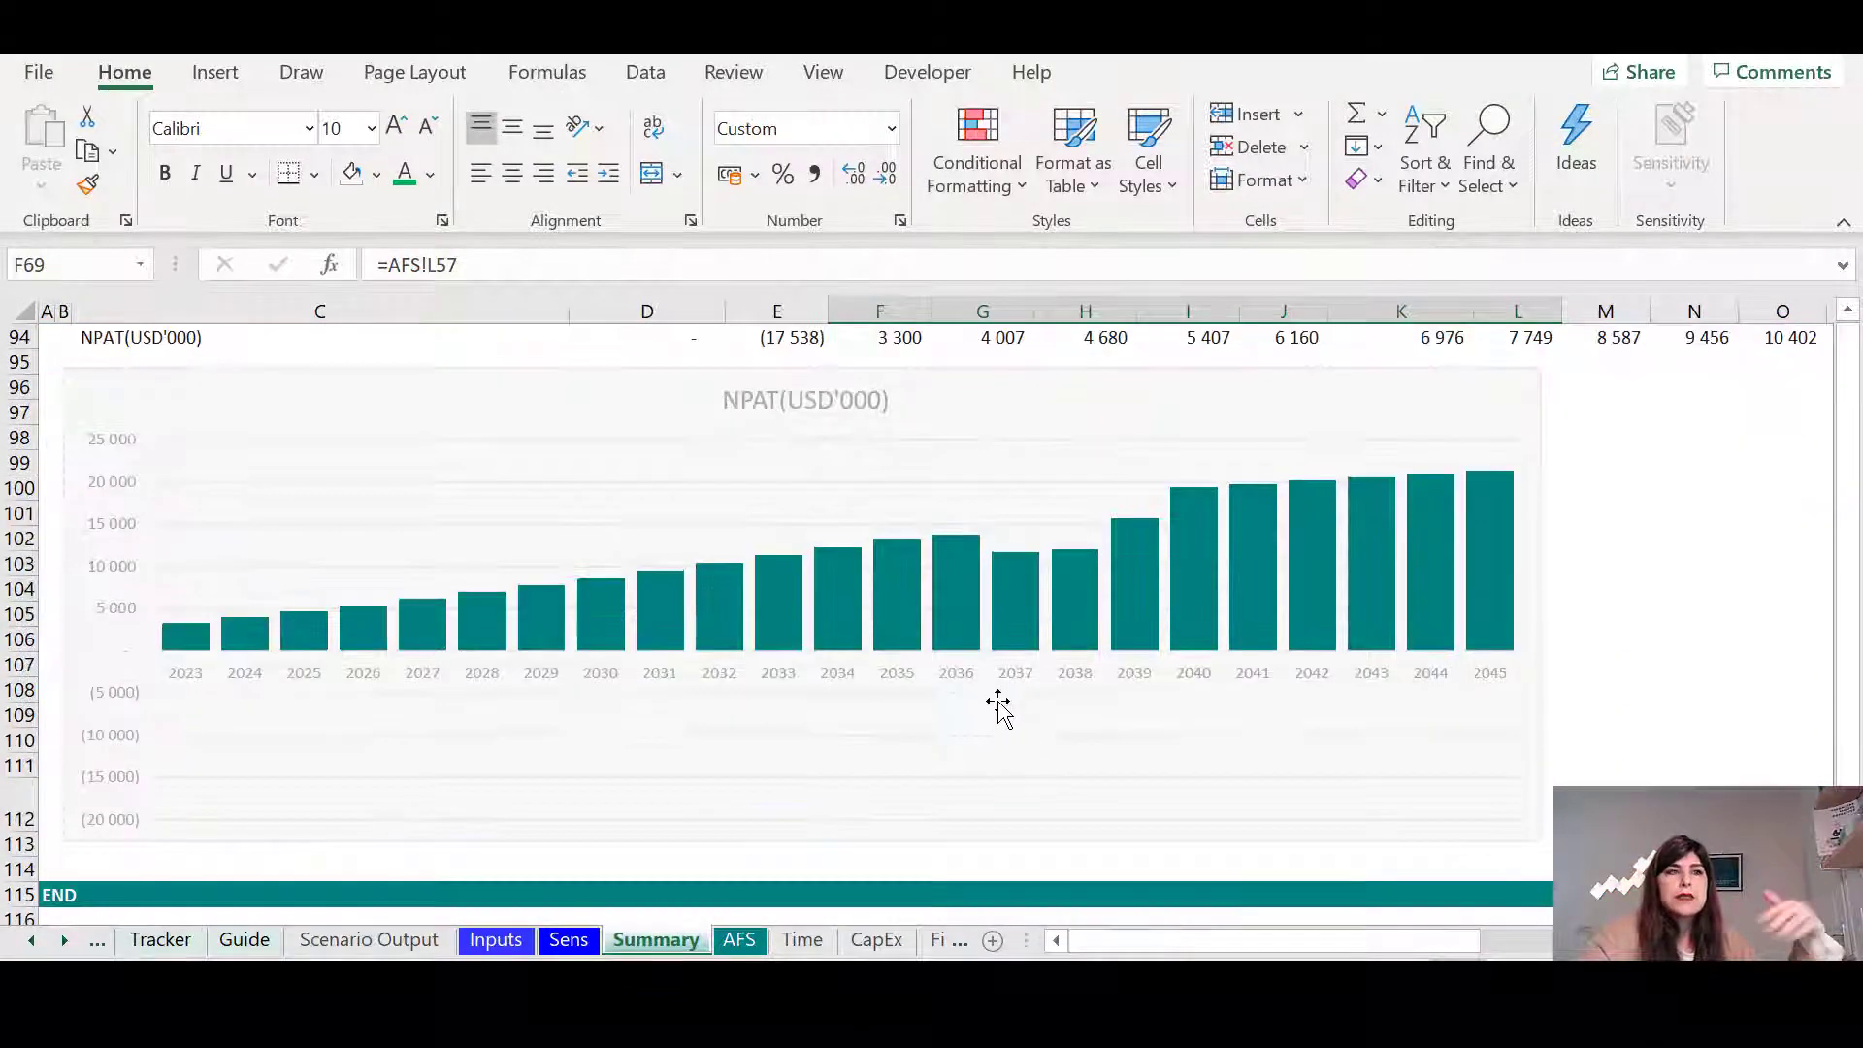
{"action": "scroll", "coordinate": [1015, 637], "scroll_direction": "up", "scroll_amount": 7}
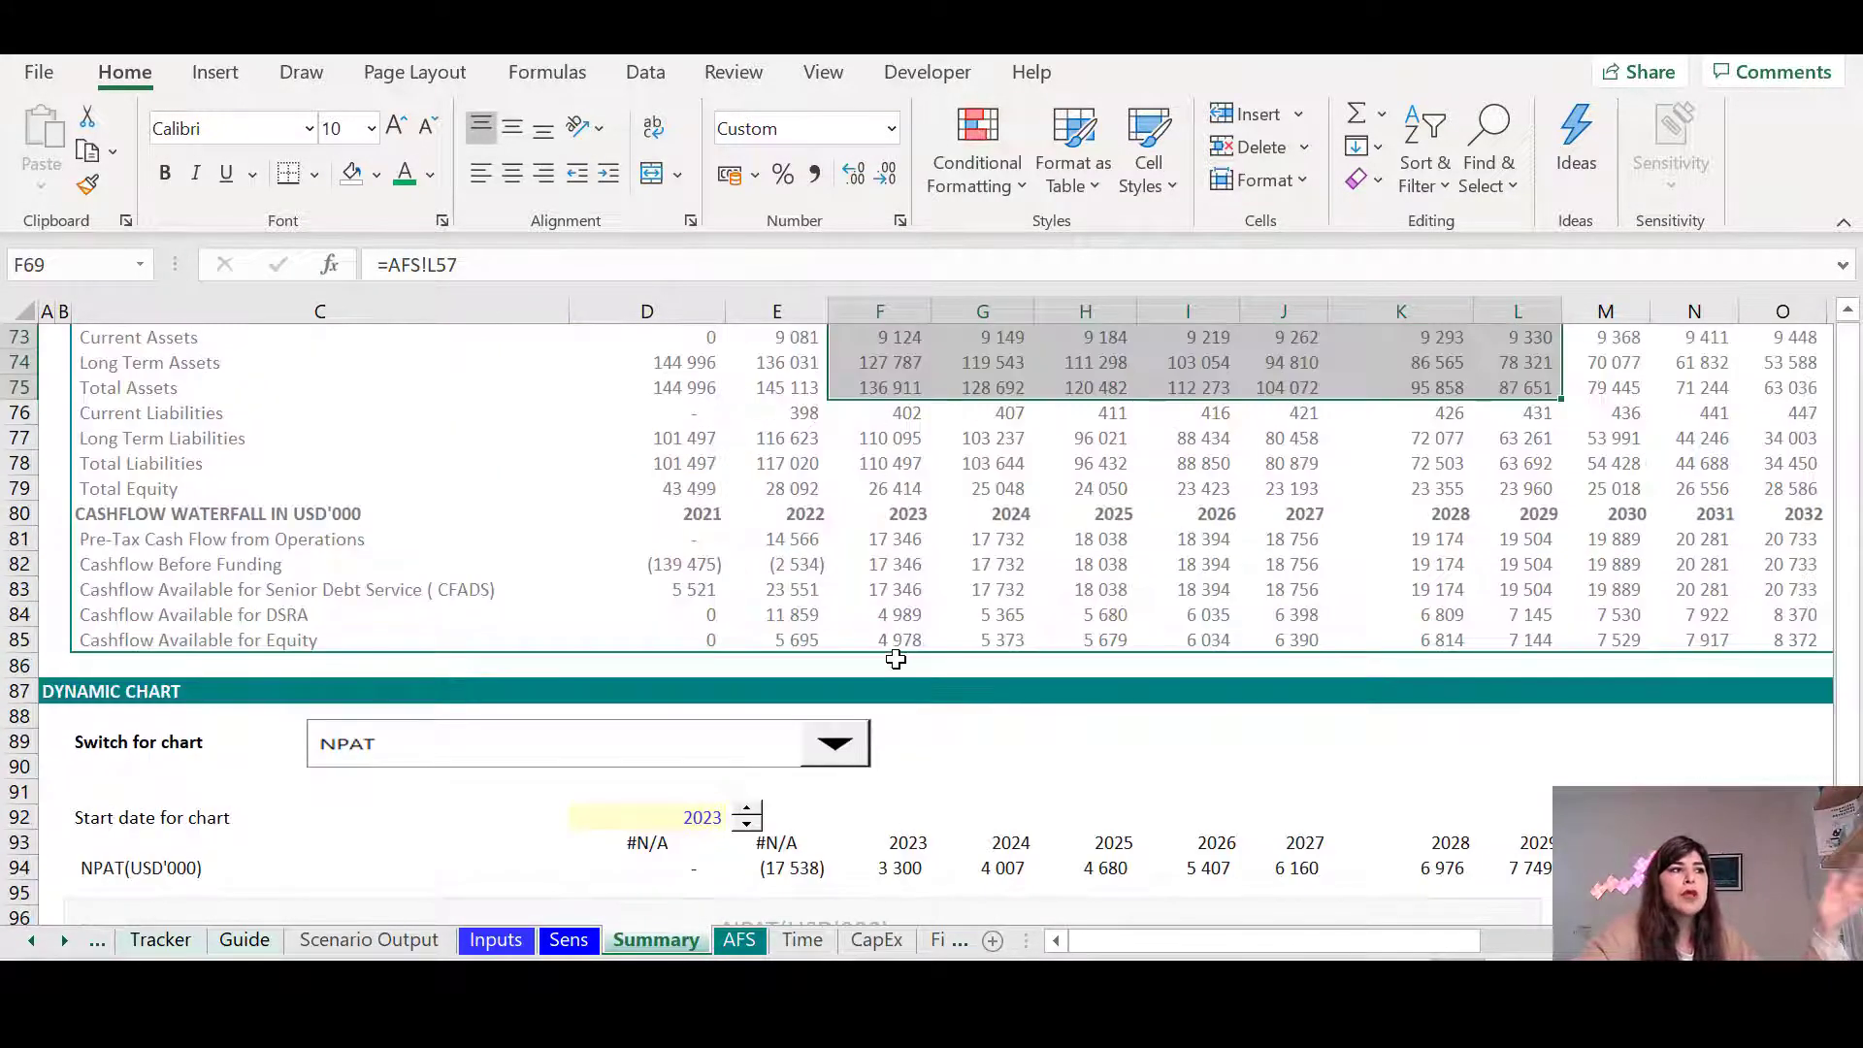
{"action": "scroll", "coordinate": [896, 659], "scroll_direction": "up", "scroll_amount": 17}
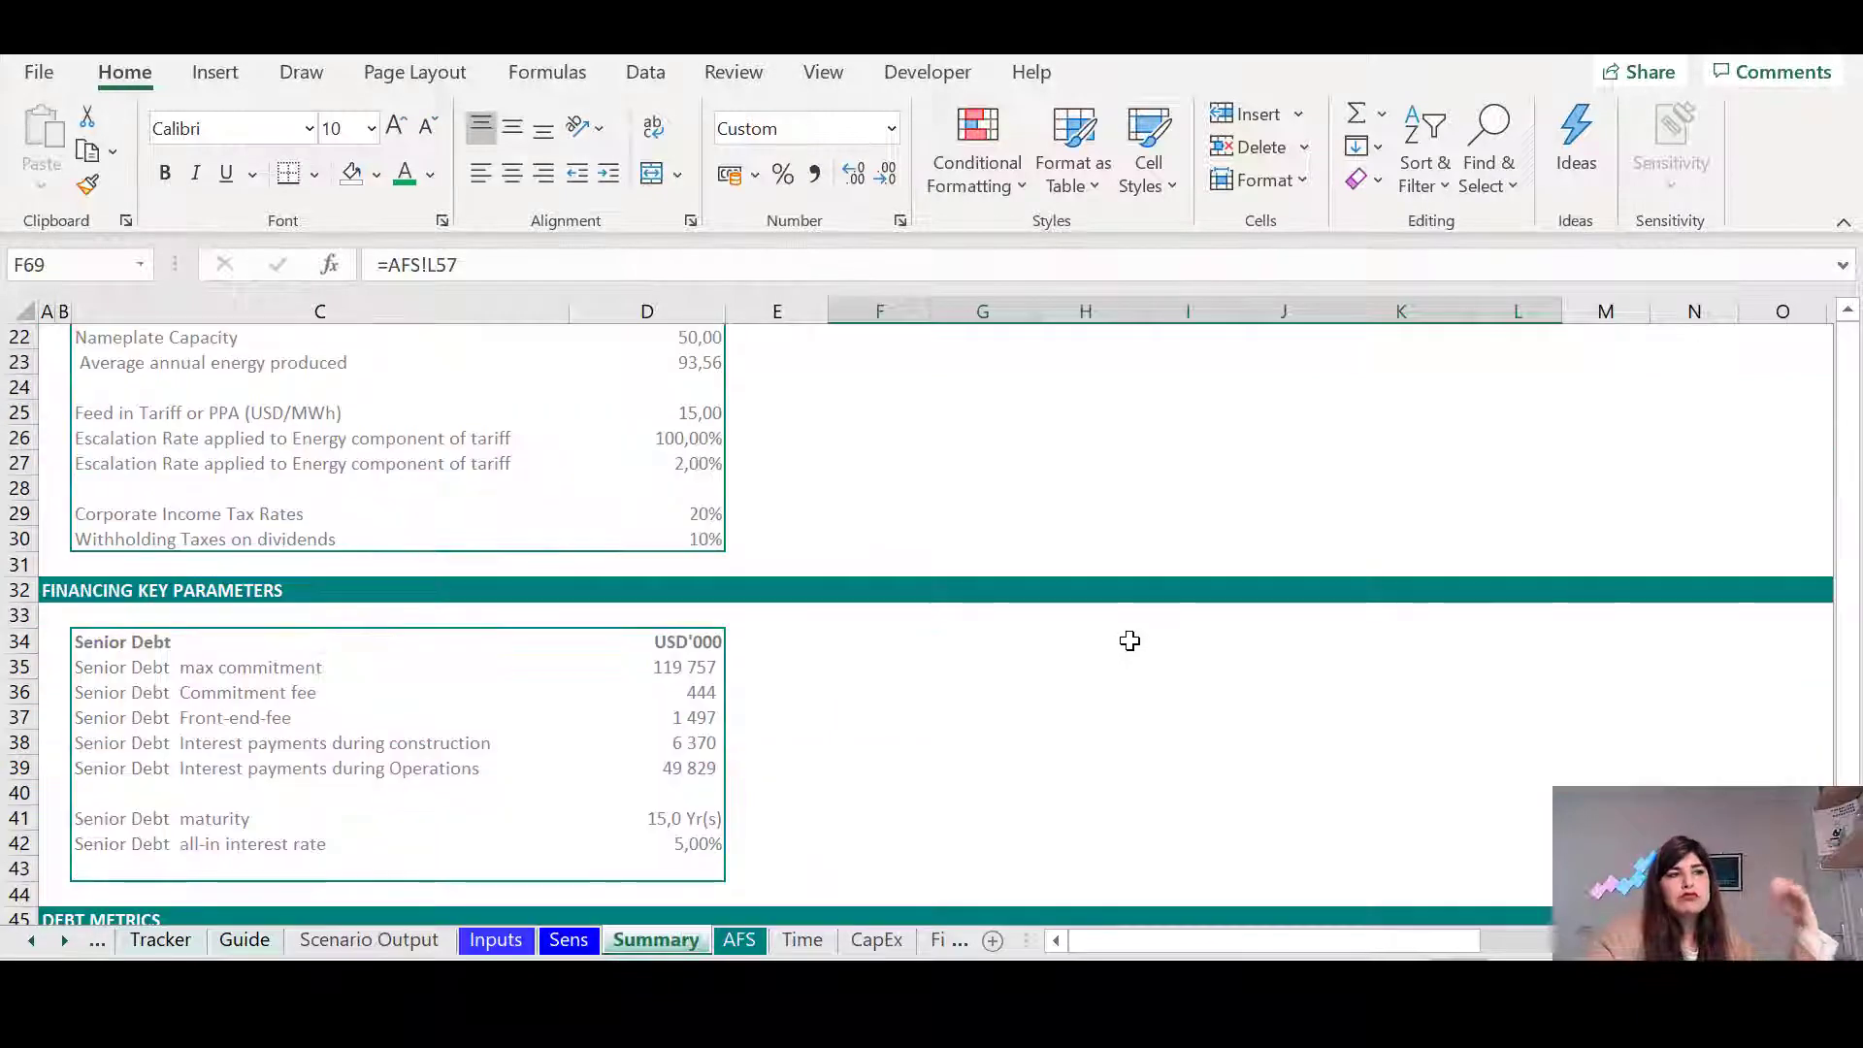
{"action": "scroll", "coordinate": [1128, 641], "scroll_direction": "up", "scroll_amount": 6}
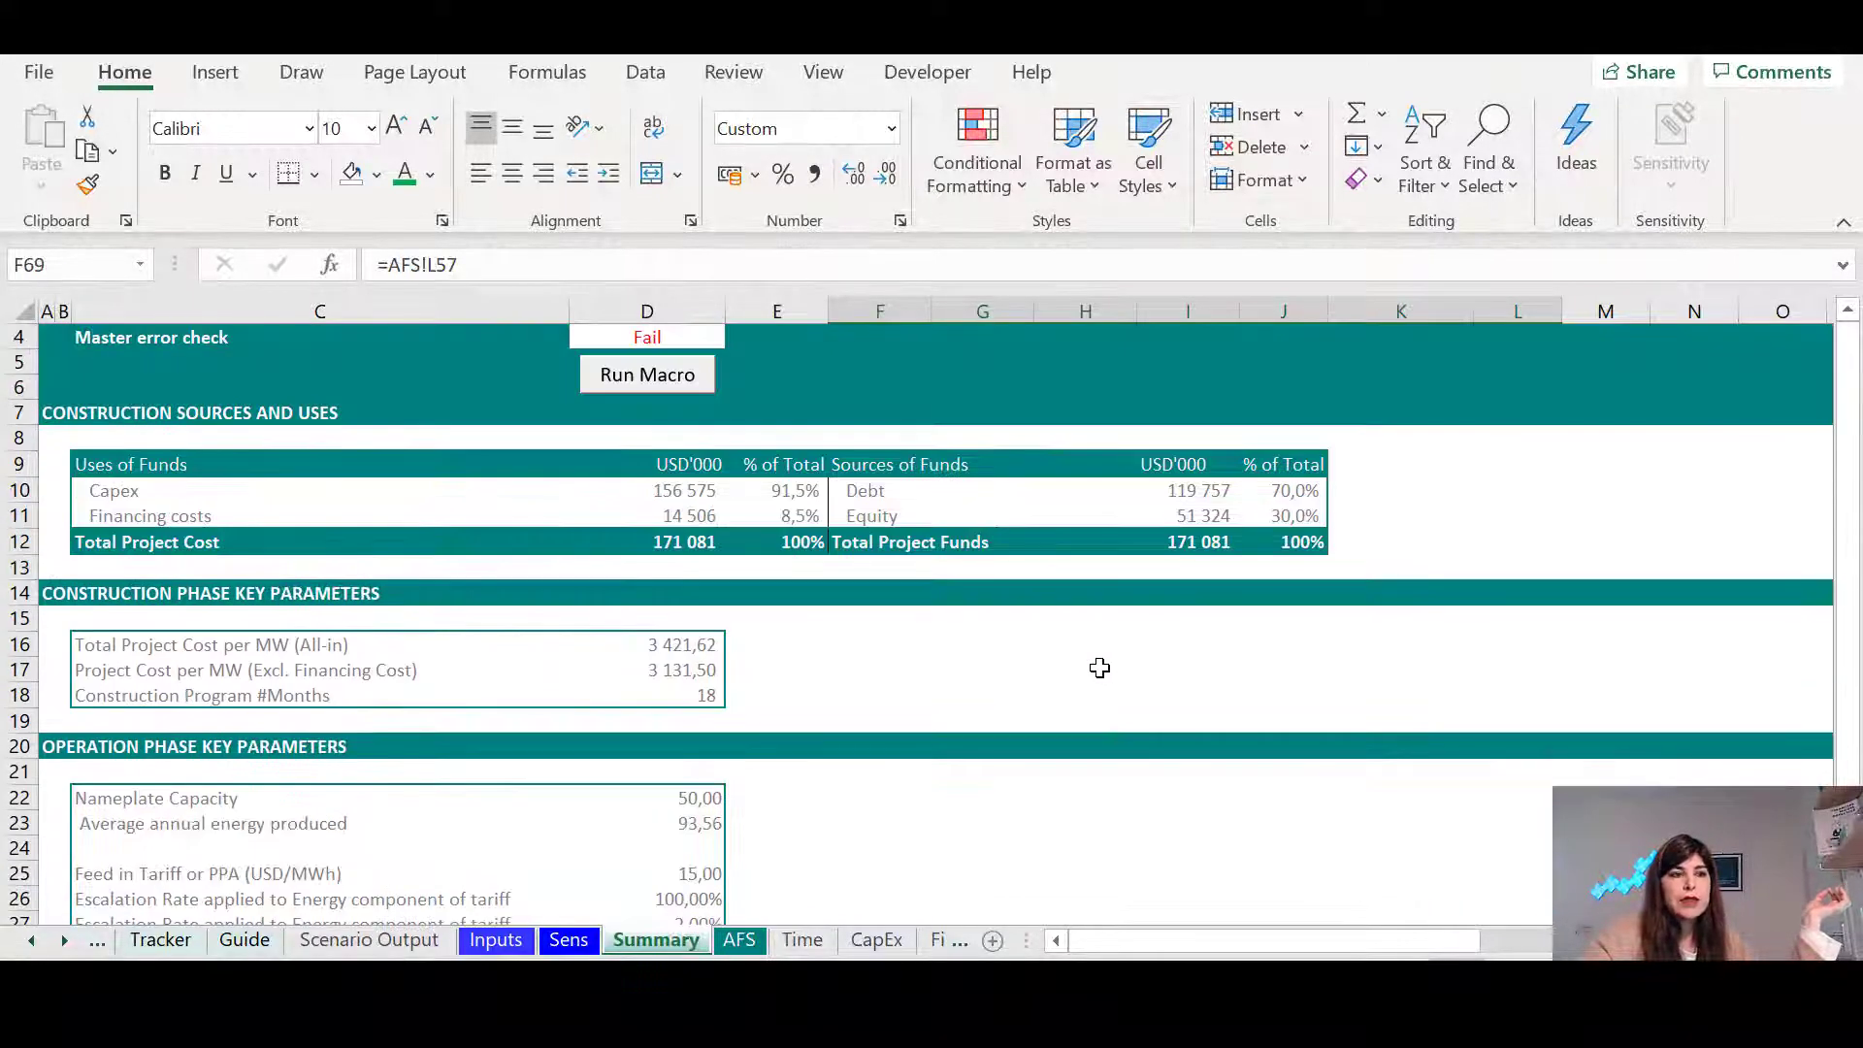
{"action": "scroll", "coordinate": [1100, 667], "scroll_direction": "up", "scroll_amount": 1}
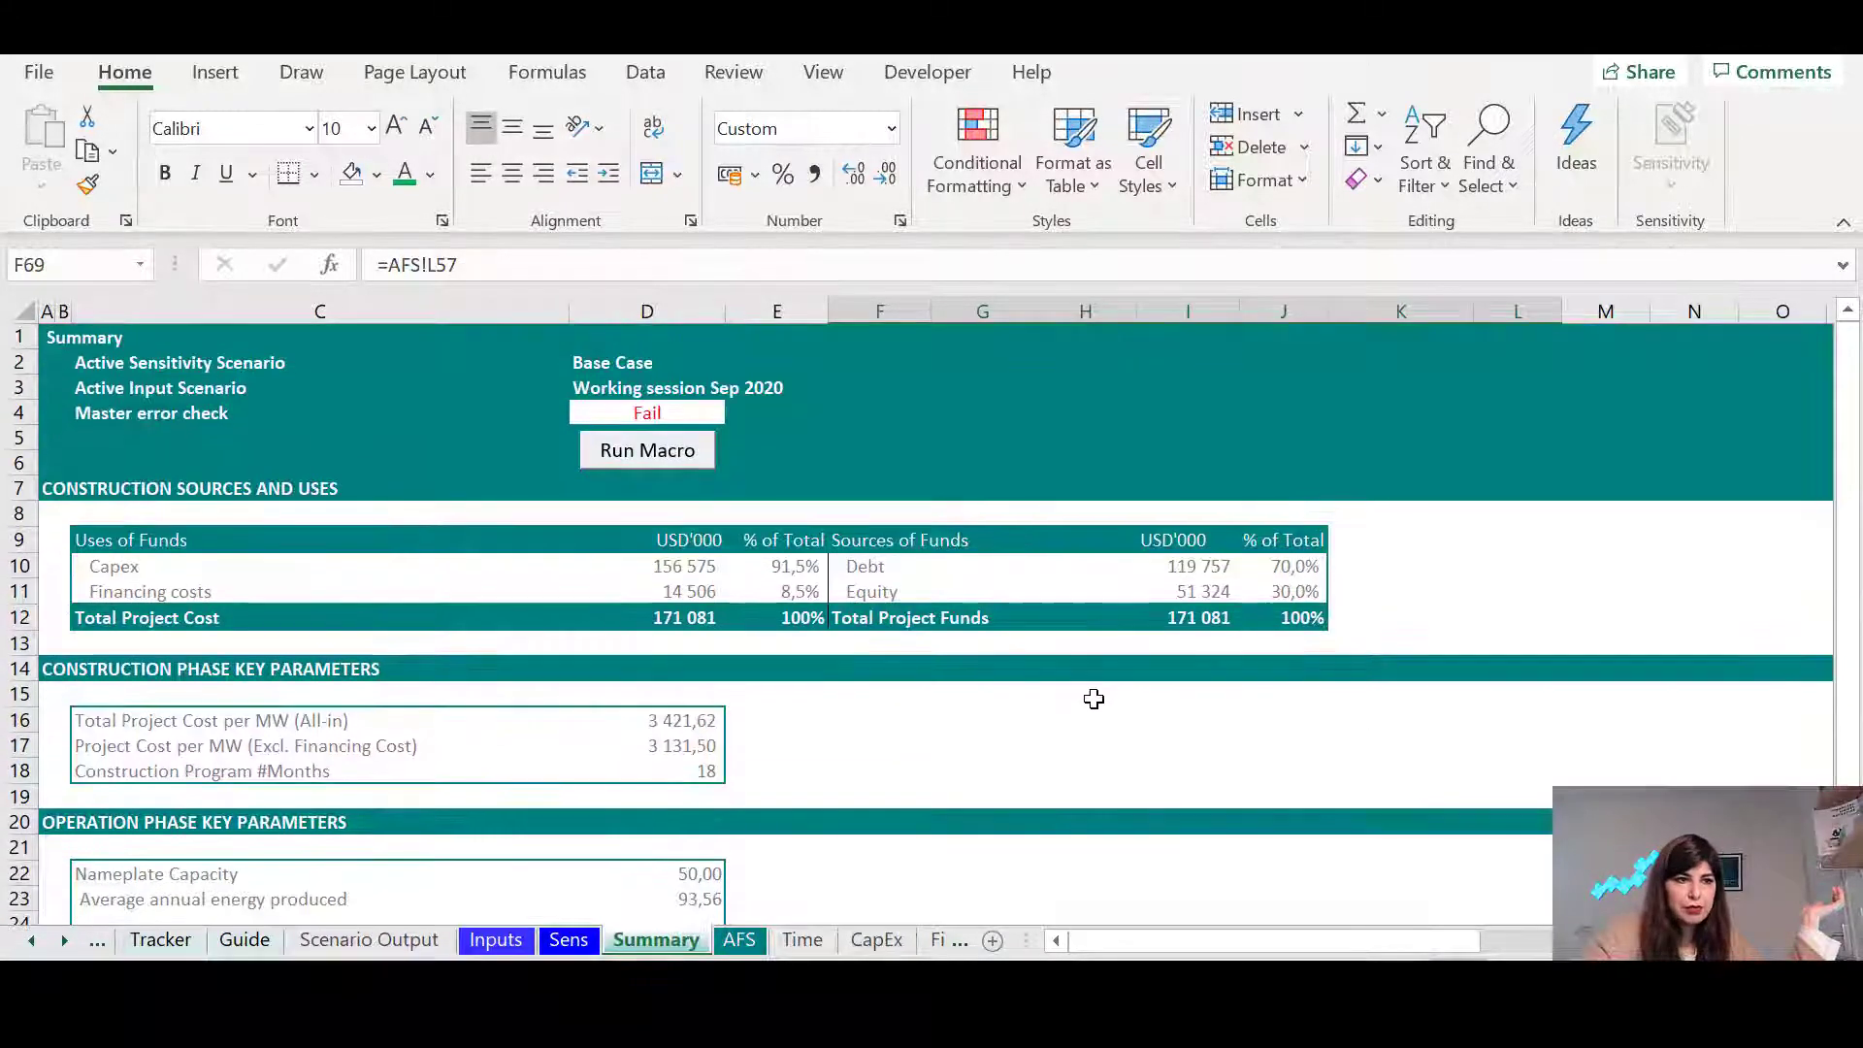
{"action": "left_click", "coordinate": [359, 940]}
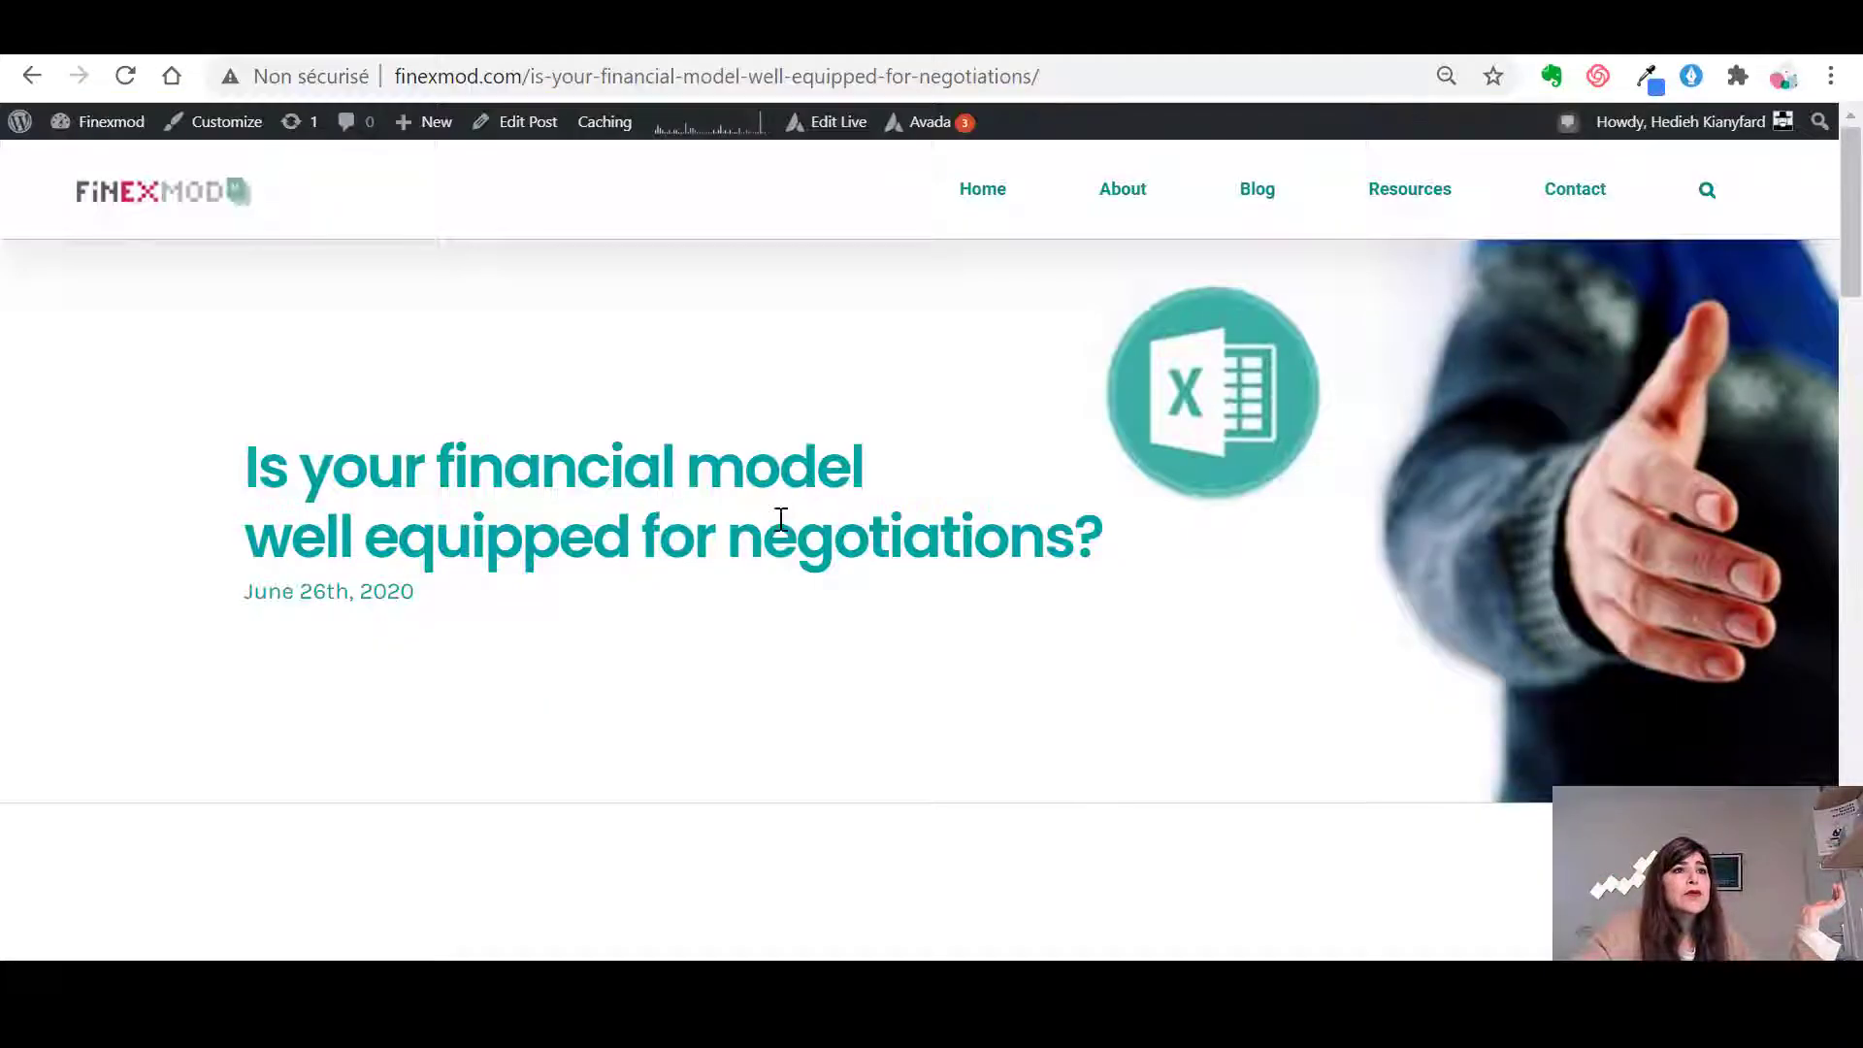
{"action": "scroll", "coordinate": [781, 519], "scroll_direction": "down", "scroll_amount": 10}
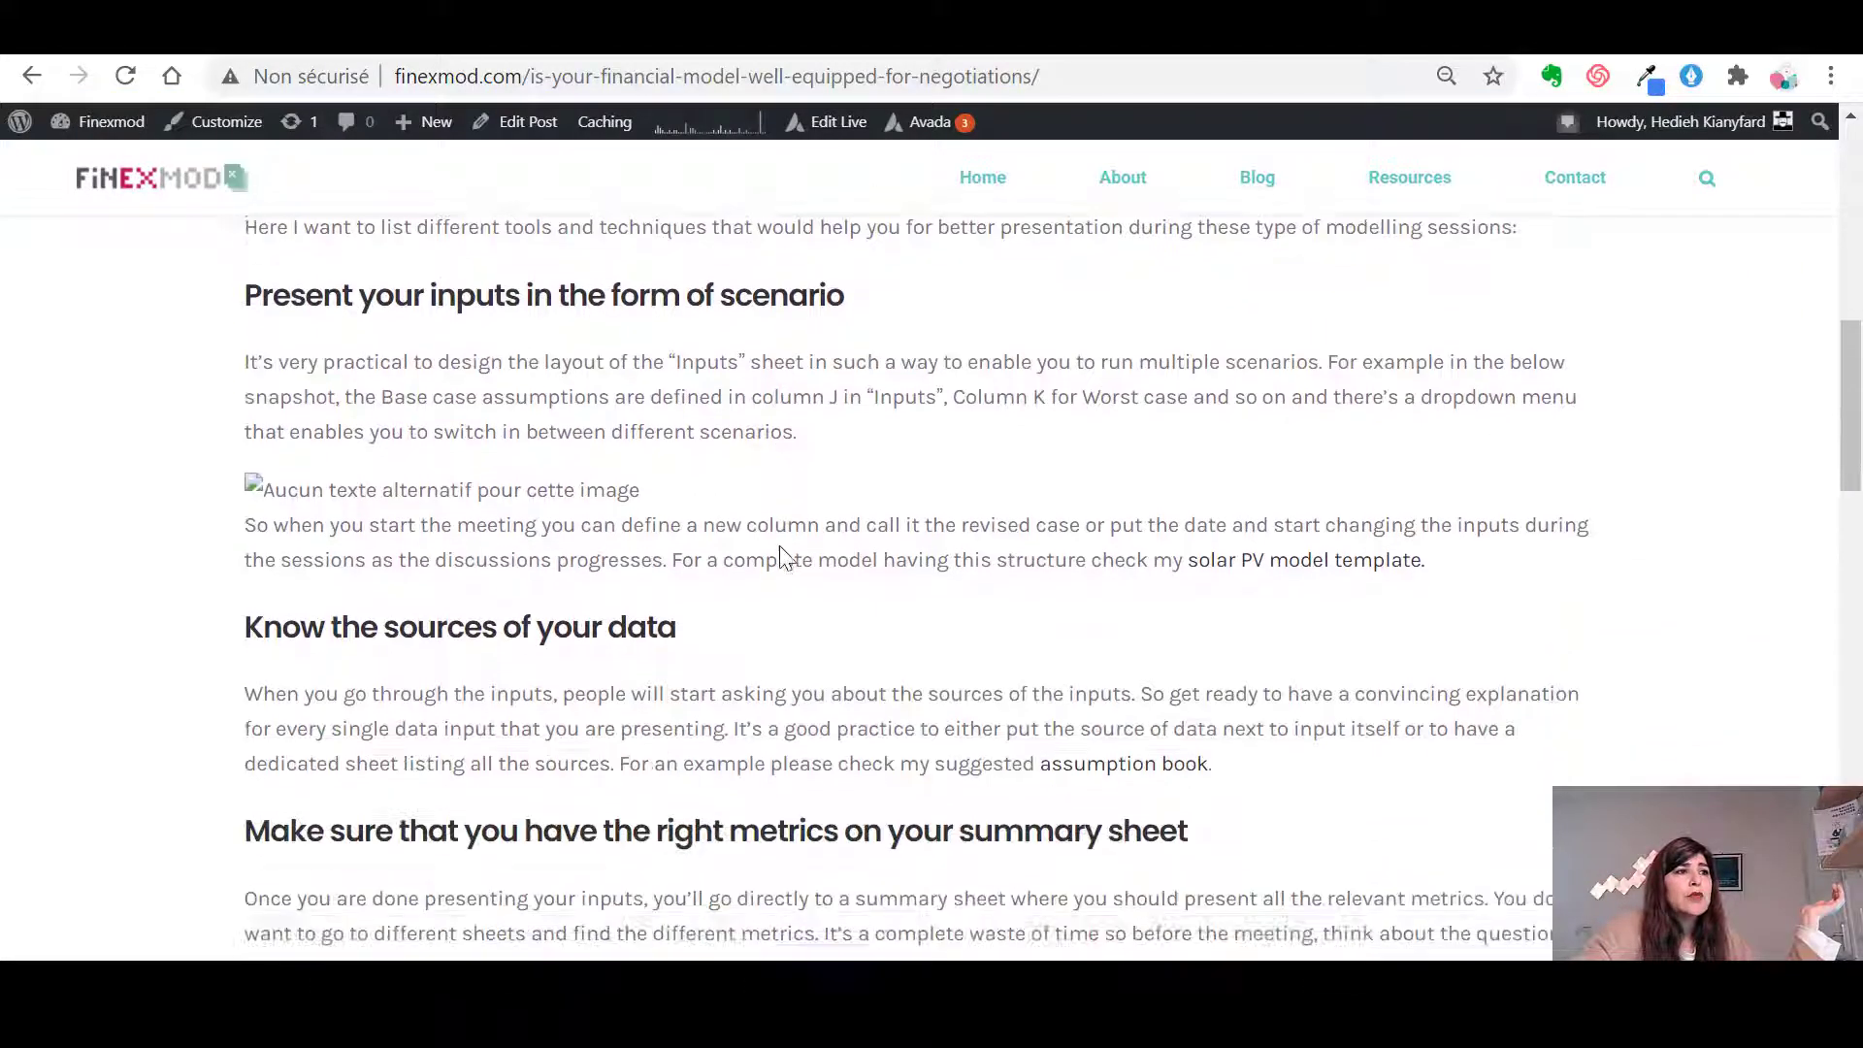
{"action": "scroll", "coordinate": [786, 558], "scroll_direction": "down", "scroll_amount": 6}
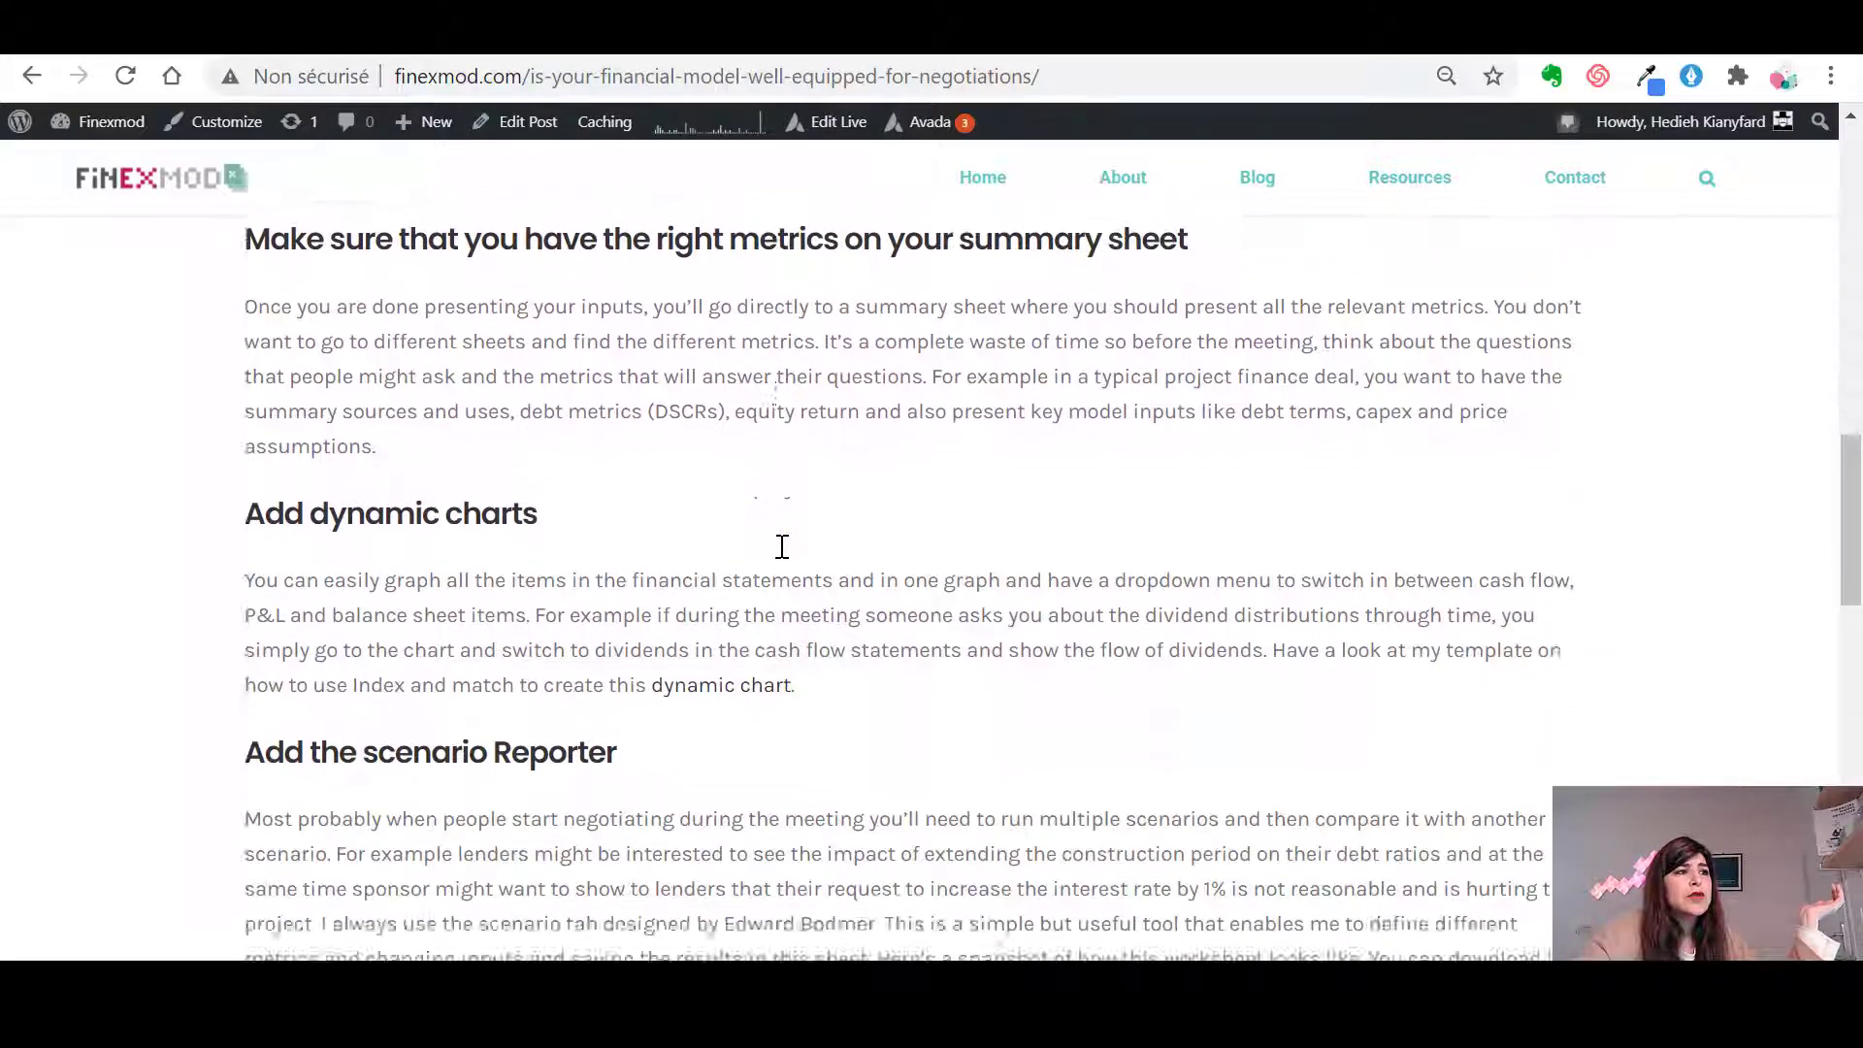
{"action": "scroll", "coordinate": [782, 547], "scroll_direction": "down", "scroll_amount": 5}
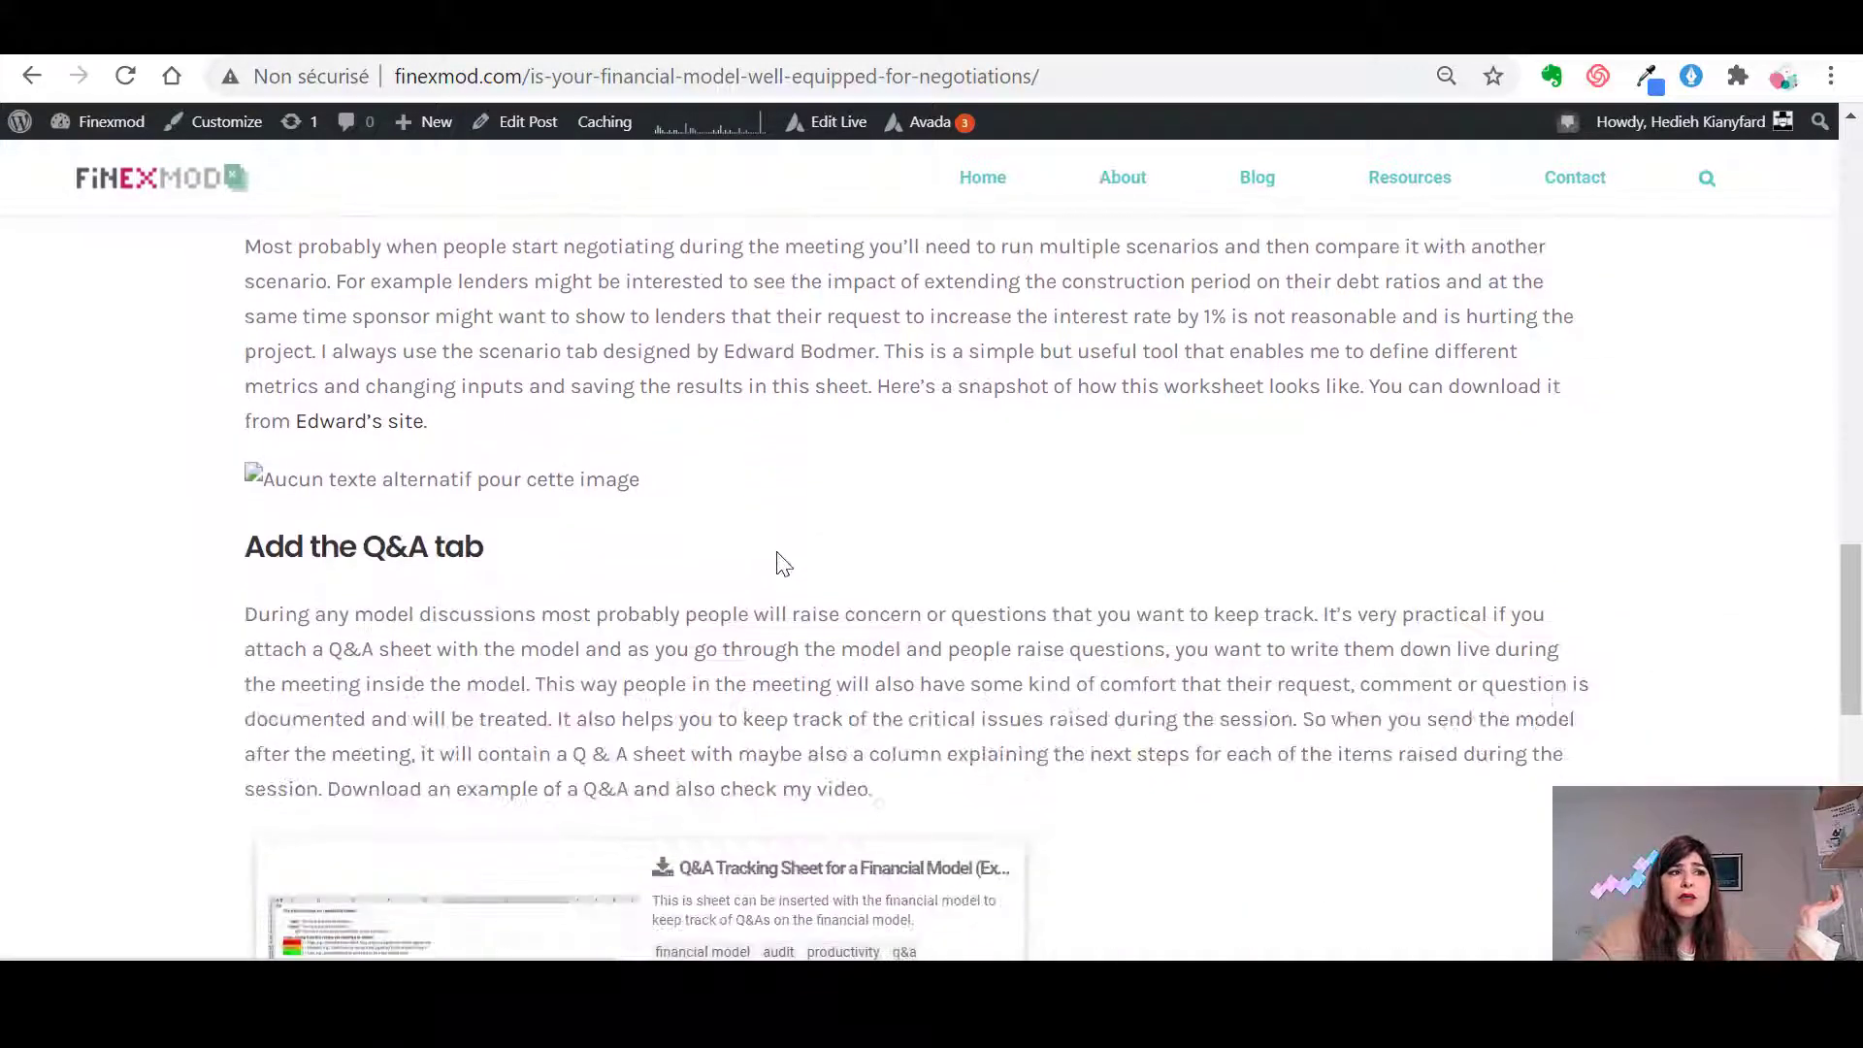
{"action": "scroll", "coordinate": [781, 561], "scroll_direction": "down", "scroll_amount": 7}
{"action": "scroll", "coordinate": [776, 558], "scroll_direction": "up", "scroll_amount": 15}
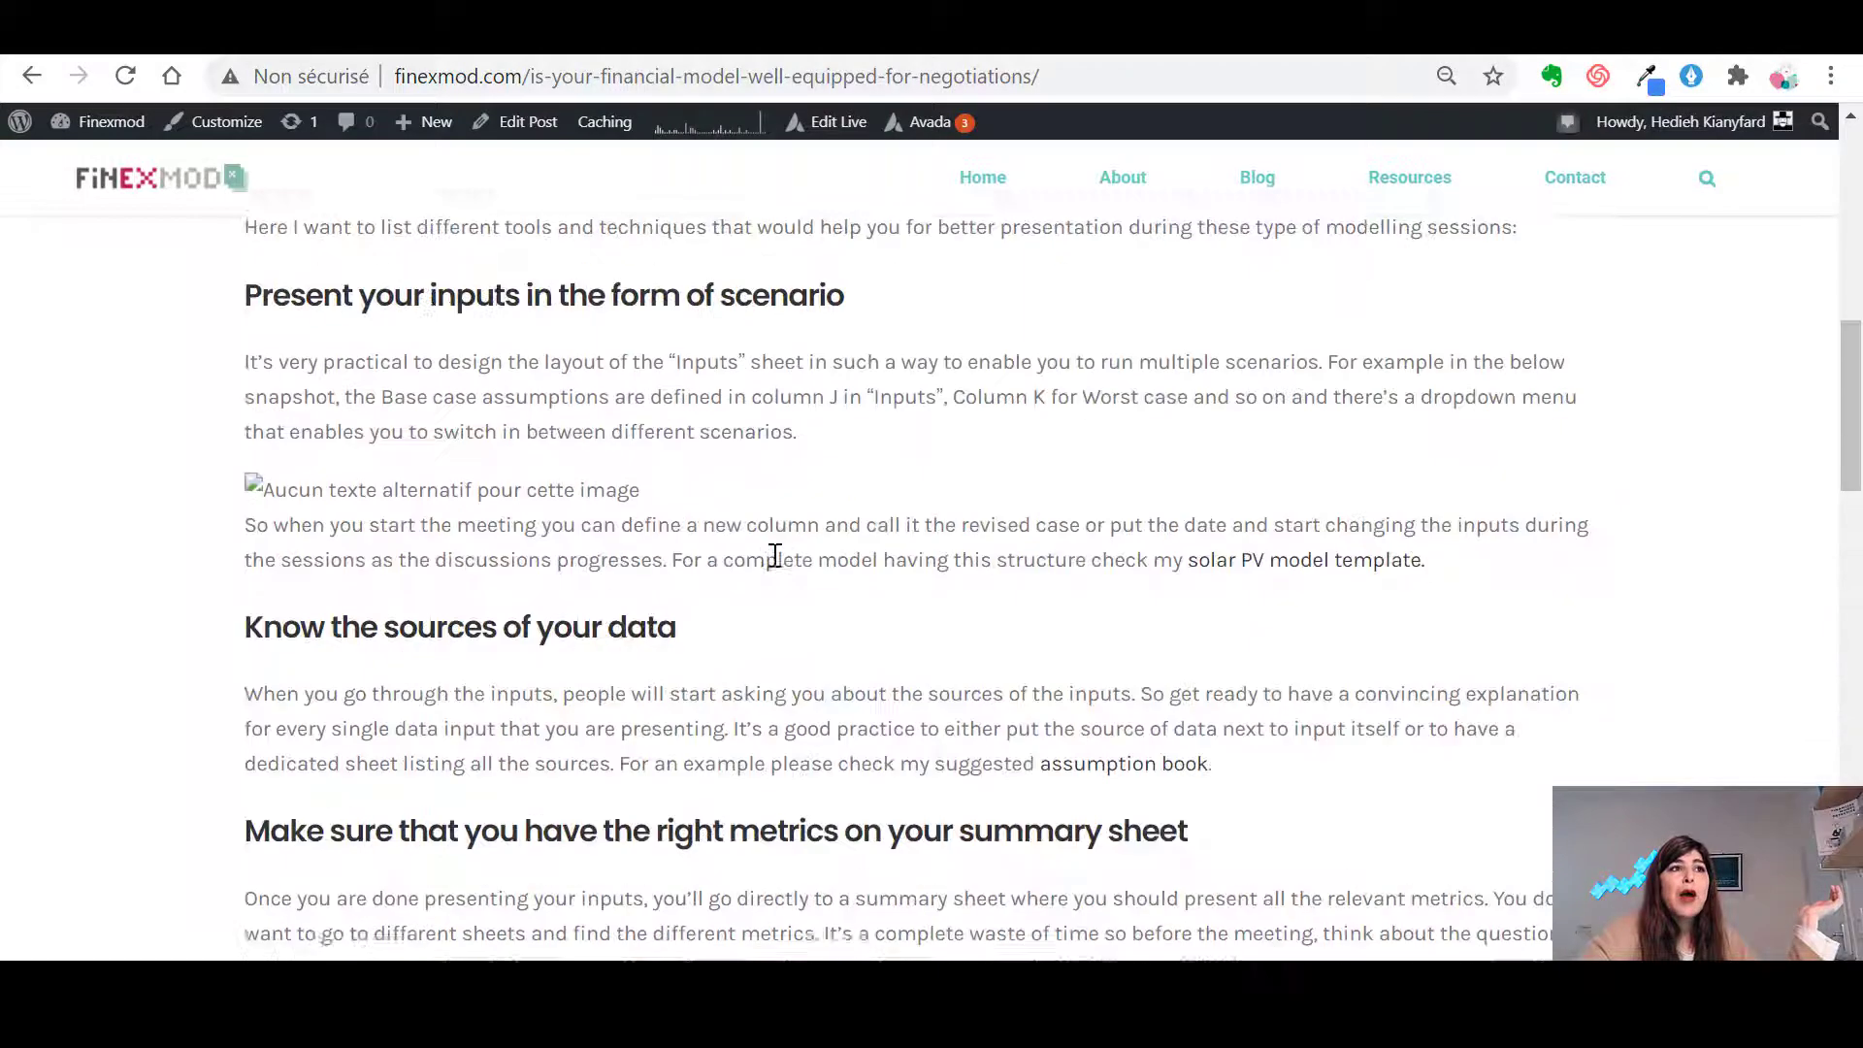
{"action": "scroll", "coordinate": [775, 557], "scroll_direction": "up", "scroll_amount": 15}
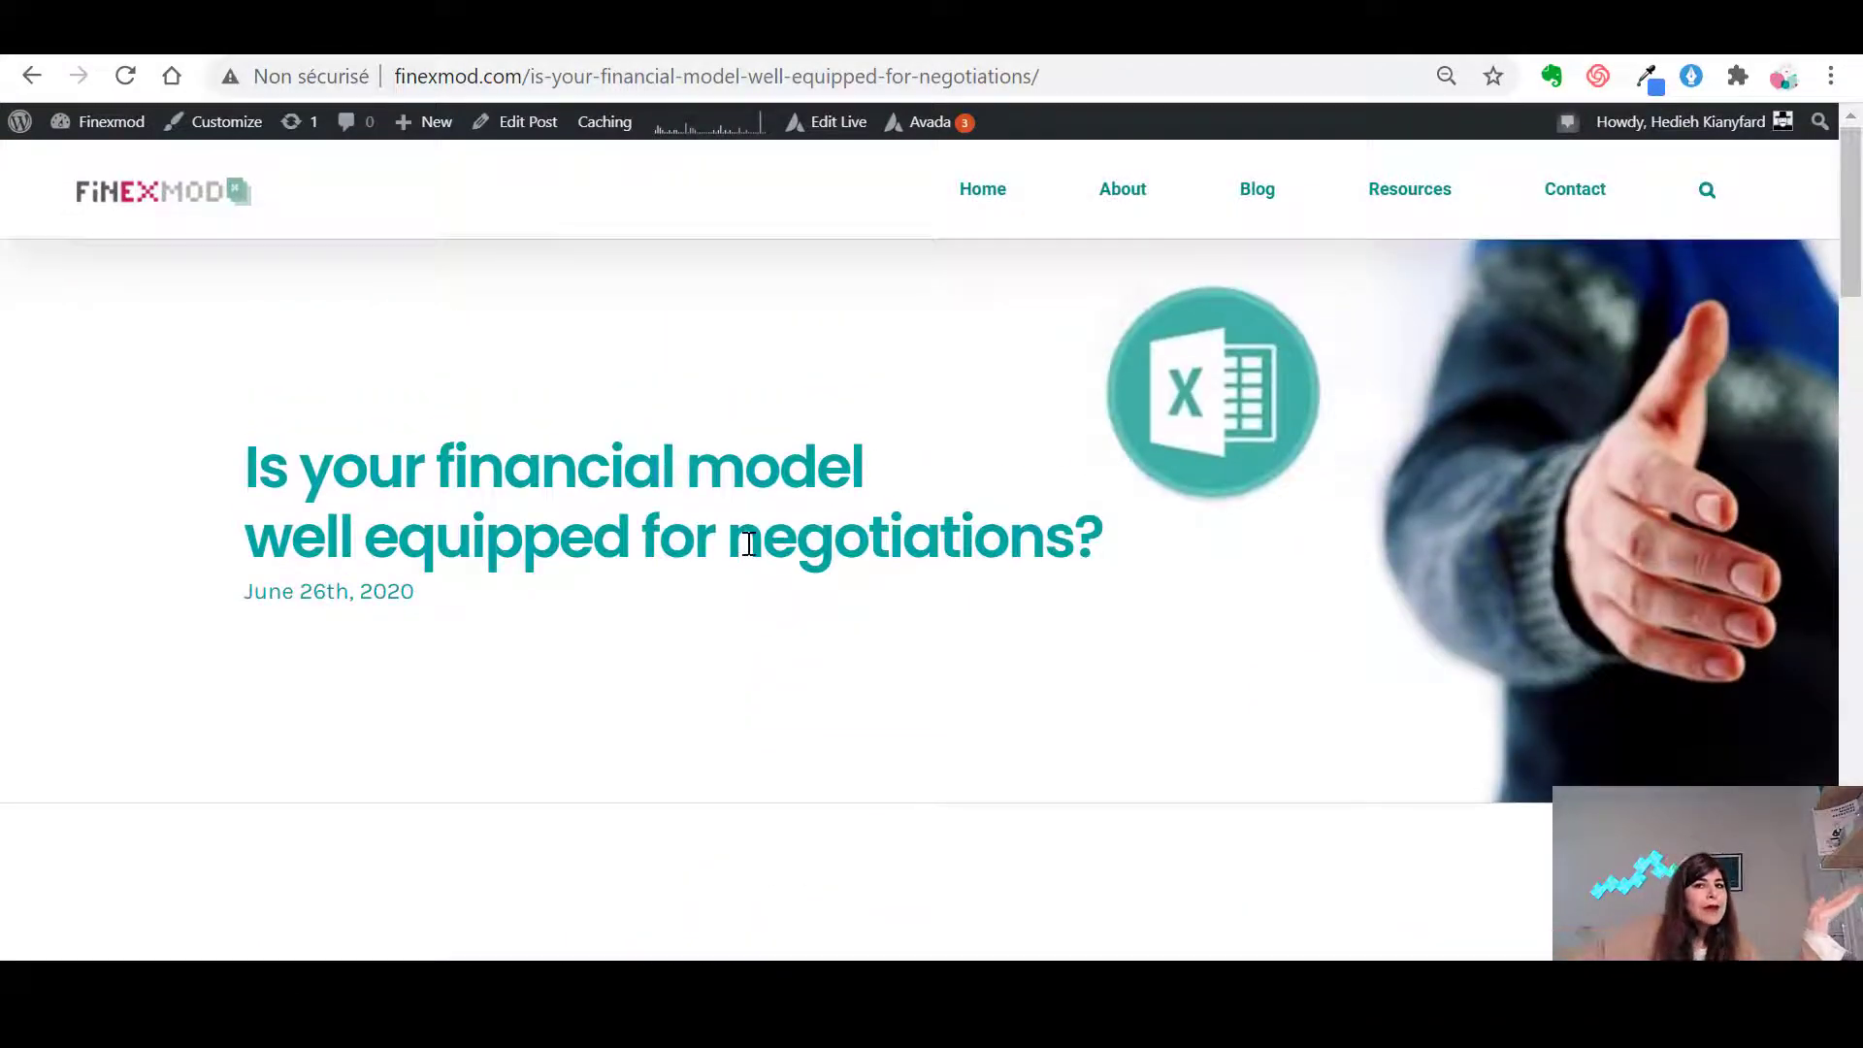